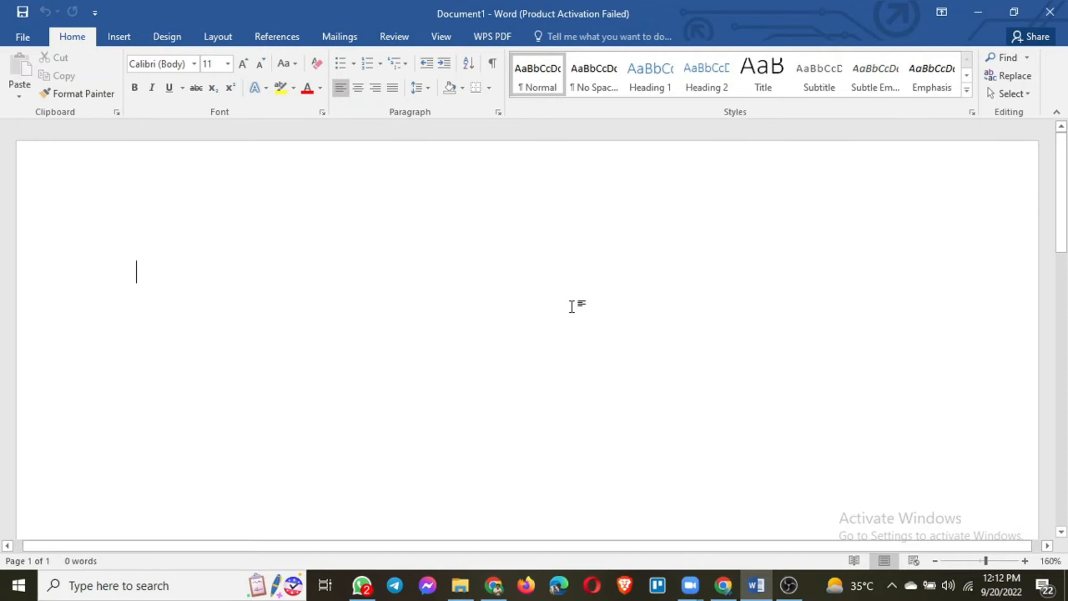
# Write the heading "Search Campaign:" and make it bold, leaving an empty line below it.
pyautogui.write('Search Ca')
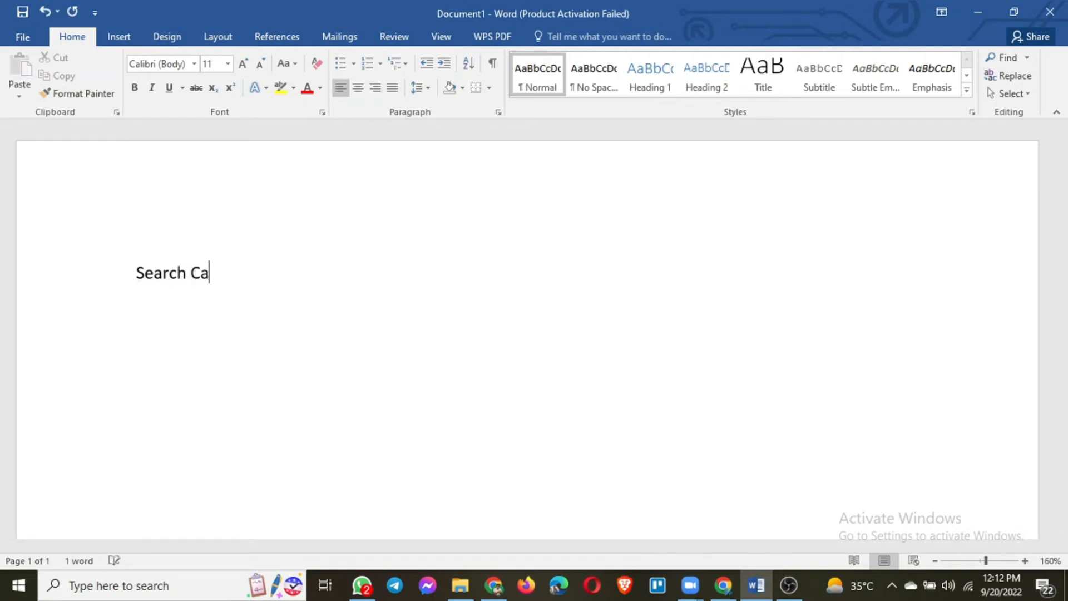
pyautogui.write('mpaign:')
pyautogui.press('Return')
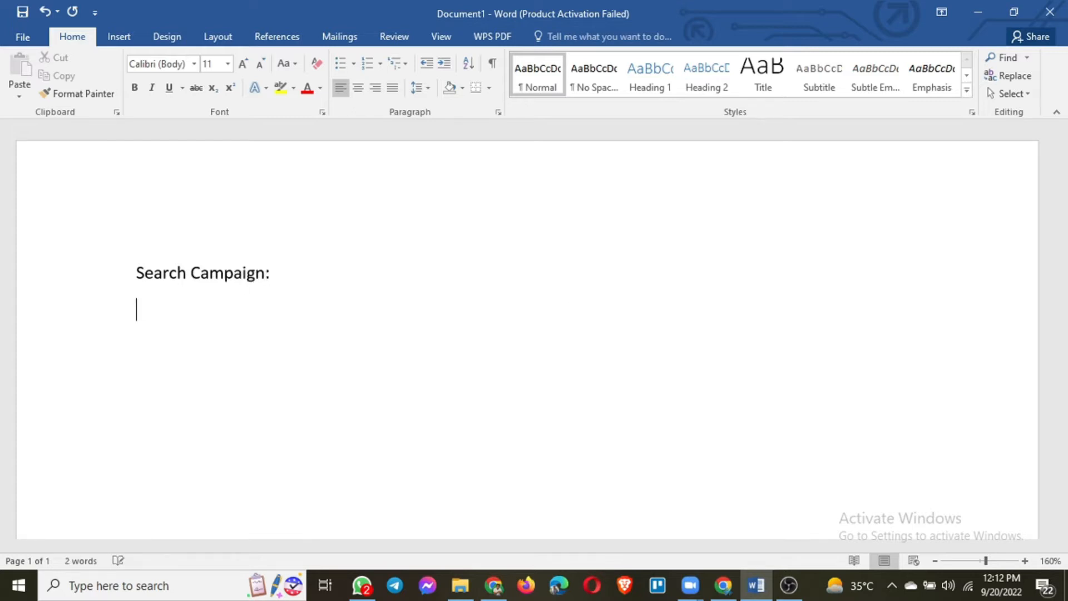
pyautogui.click(116, 276)
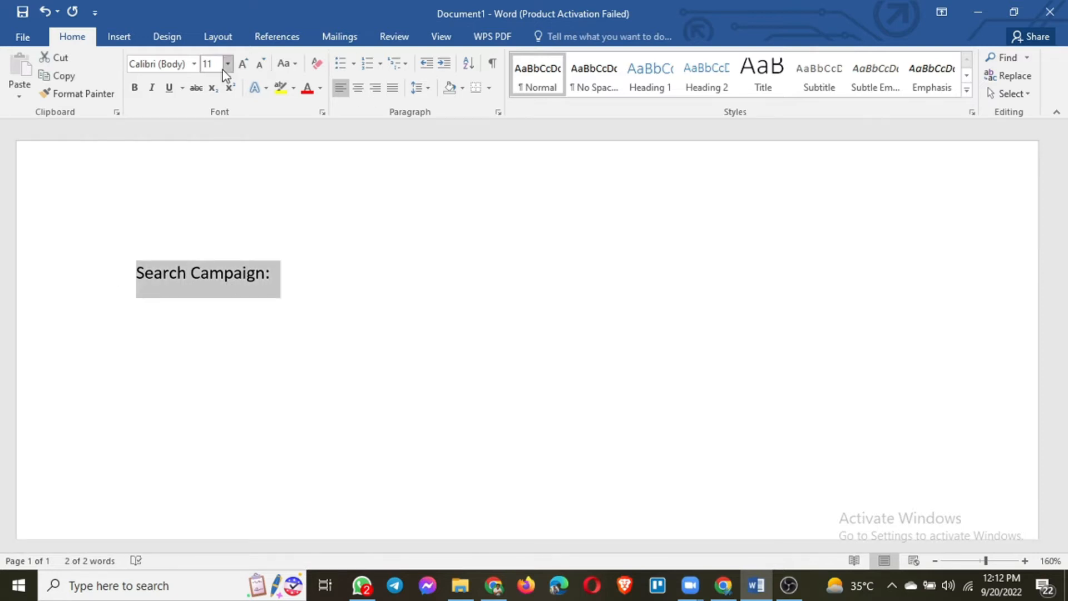
pyautogui.click(135, 92)
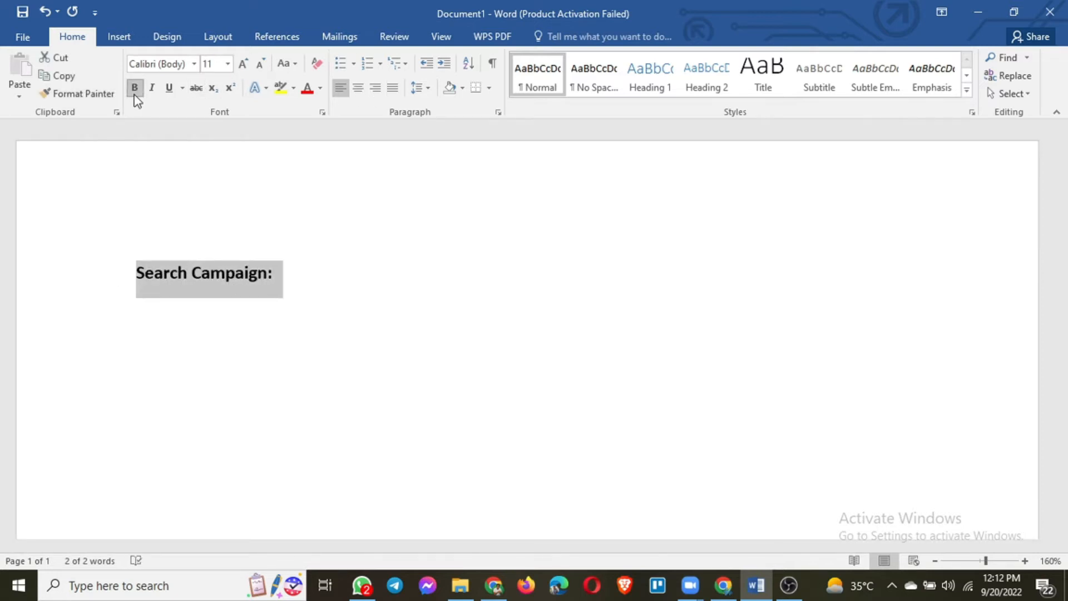
pyautogui.press('Down')
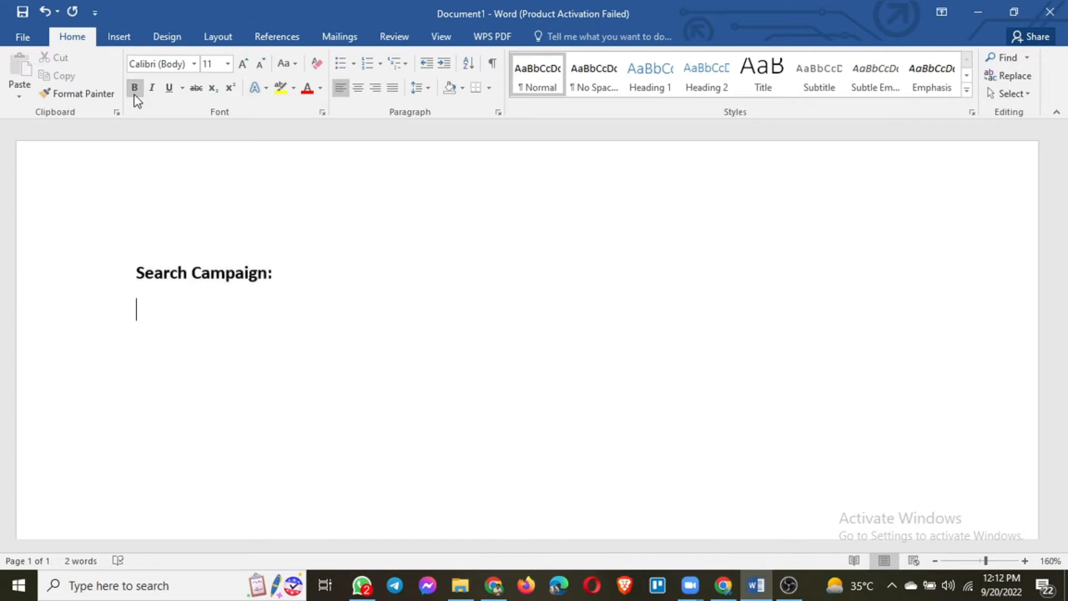
# Start a numbered list below the heading with the item "Headlines (Upto 15, Recommended 15), 30 Characters".
pyautogui.write('1..')
pyautogui.press('BackSpace')
pyautogui.write('Head')
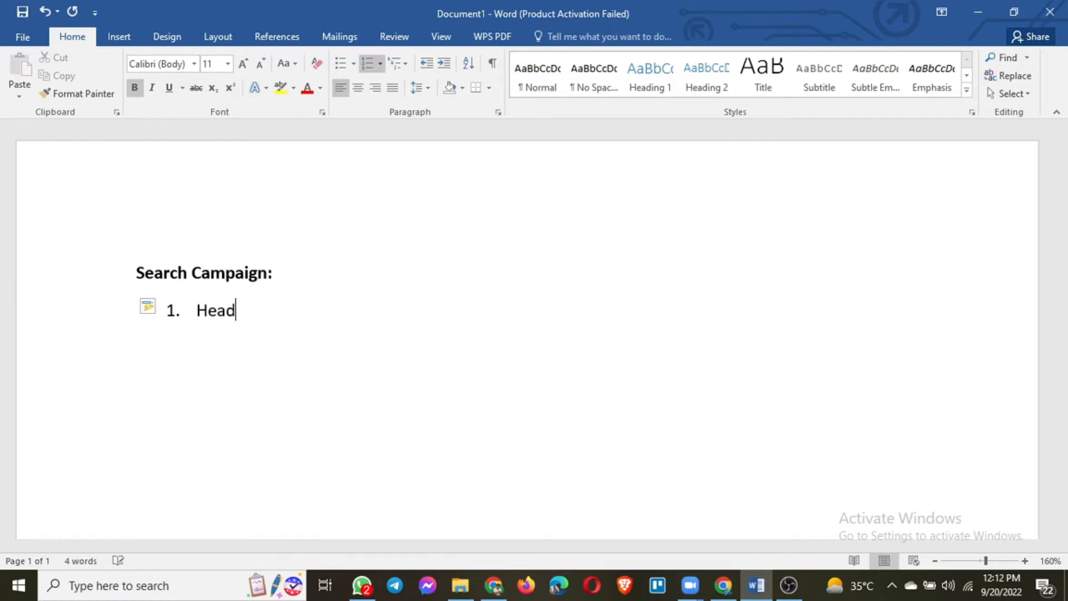
pyautogui.write('liens')
pyautogui.press('BackSpace')
pyautogui.press('BackSpace')
pyautogui.write('nes (Upto 15')
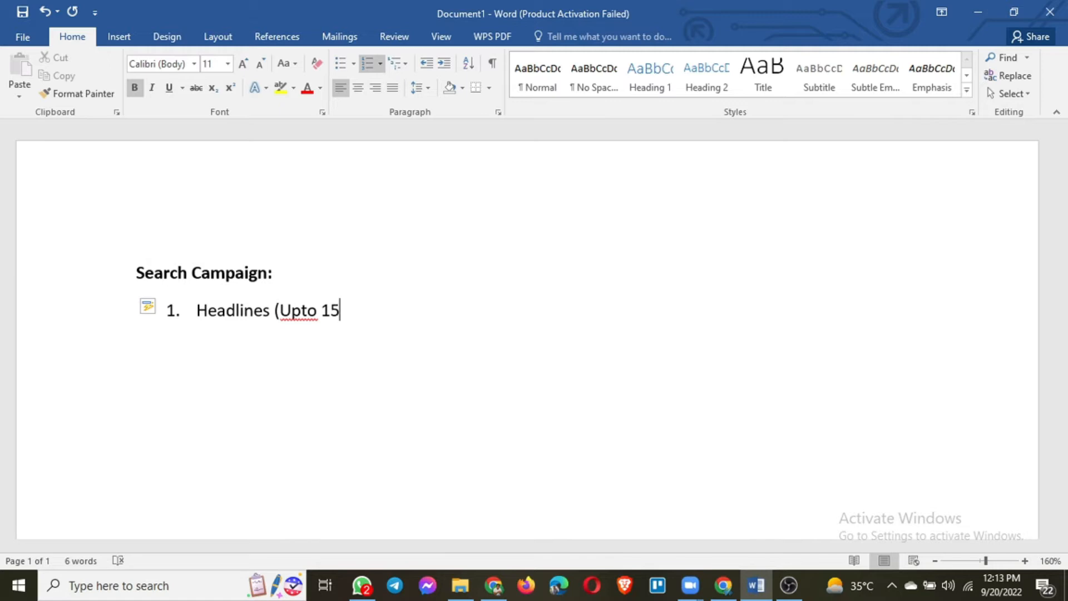
pyautogui.write(', Recommended')
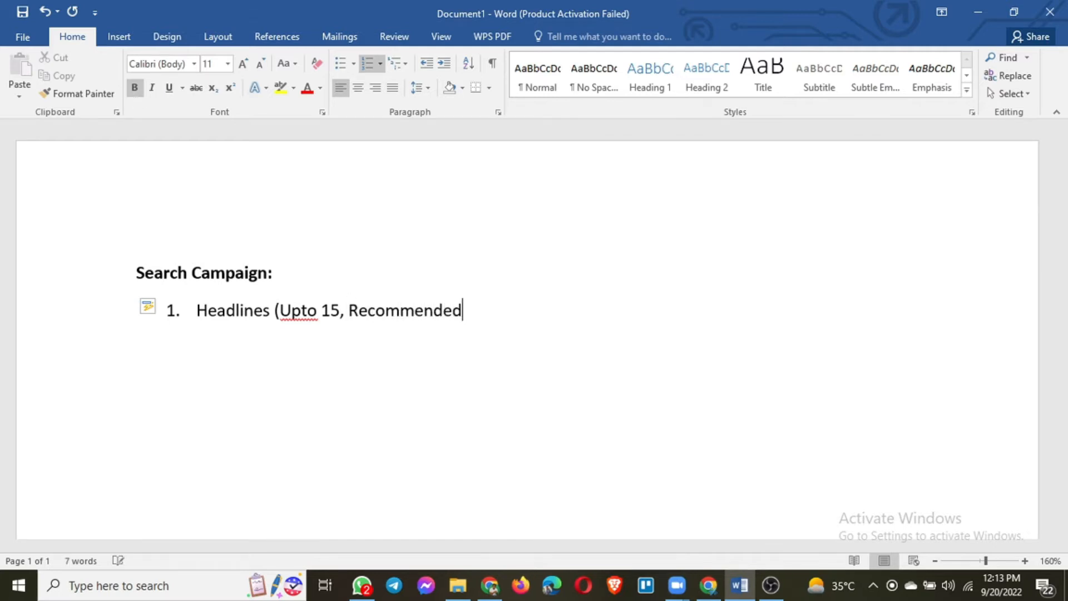
pyautogui.write(' 15), 30 C')
pyautogui.press('BackSpace')
pyautogui.write('haracters')
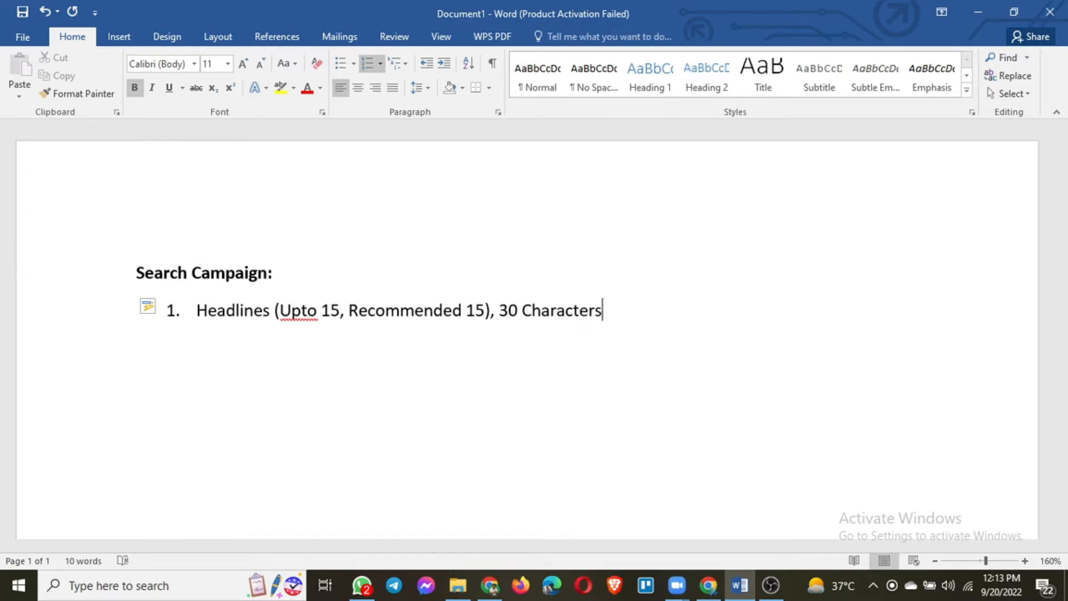
# Add the second list item "Descriptions (Up to 4, Recommended 4), 90 Characters" and correct "Upto" to "Up to" in the headlines item.
pyautogui.press('Return')
pyautogui.write('De')
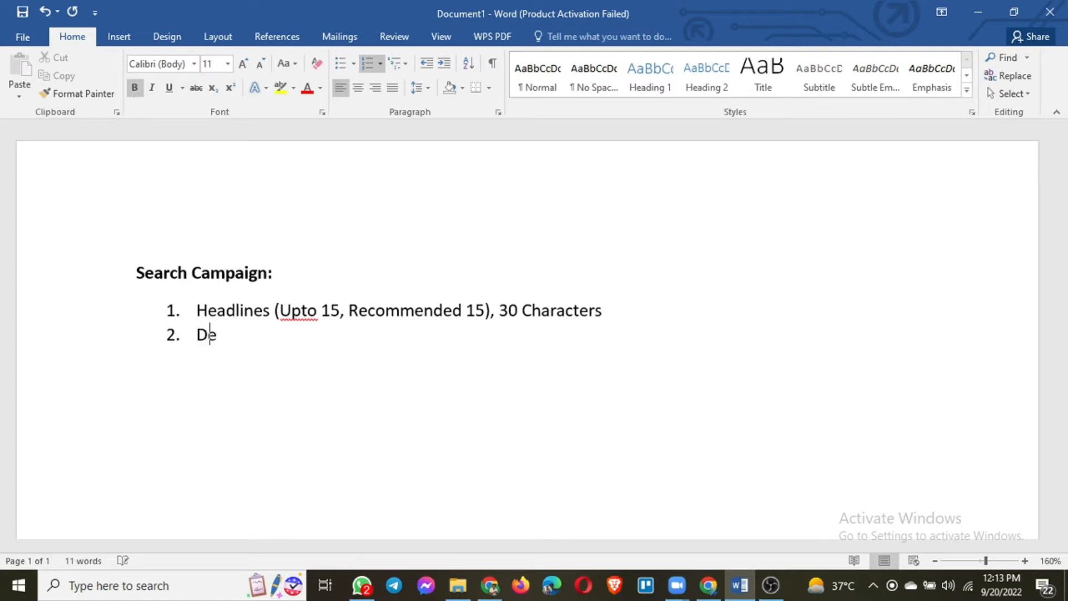
pyautogui.write('scriptions (Upt')
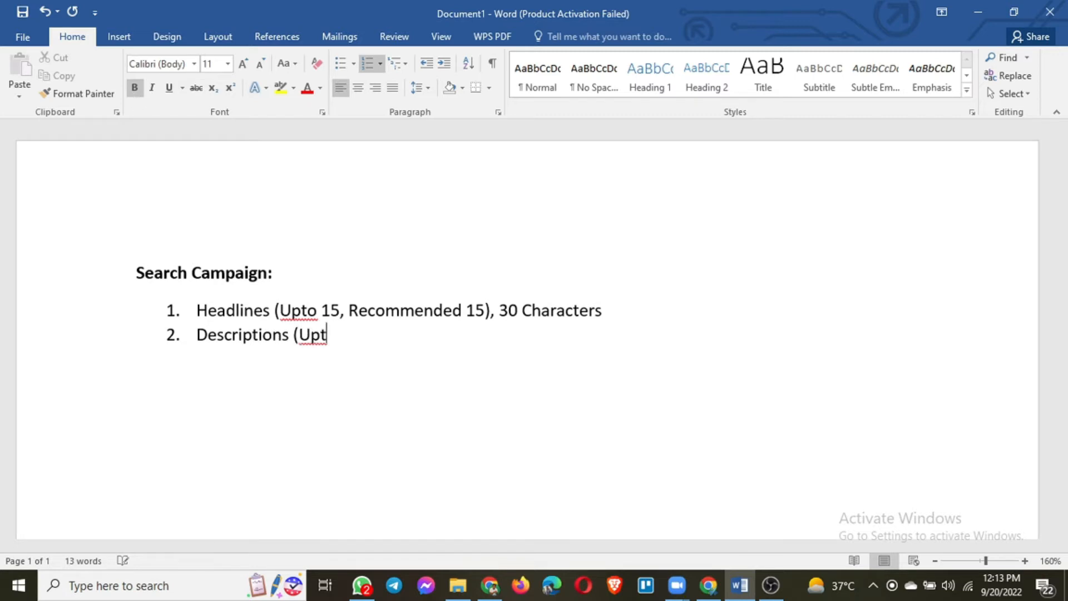
pyautogui.press('BackSpace')
pyautogui.write('to 4, Recommen')
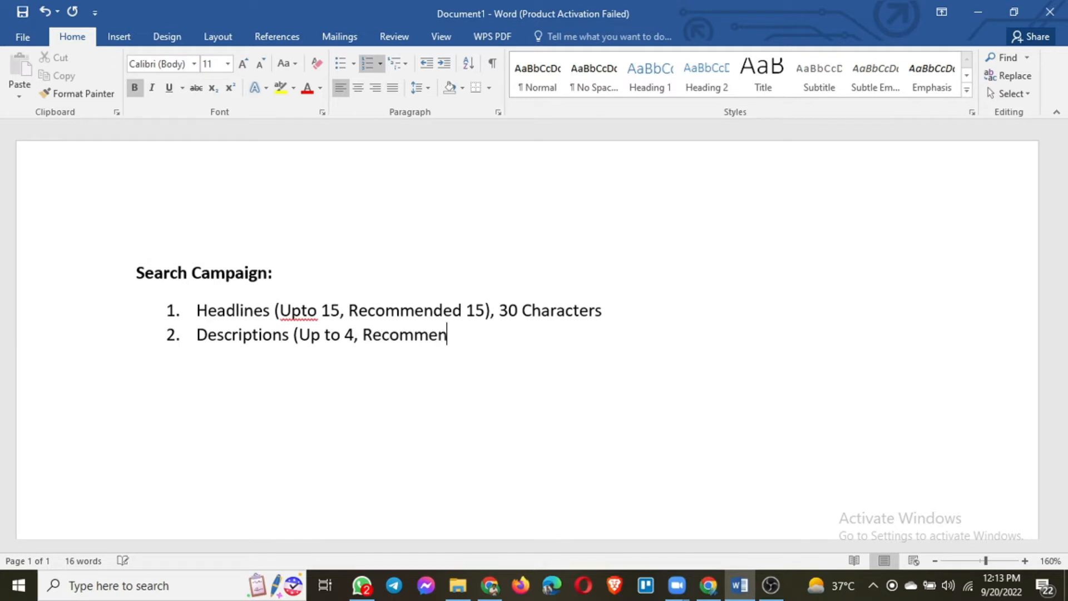
pyautogui.write('ded 4')
pyautogui.write('),')
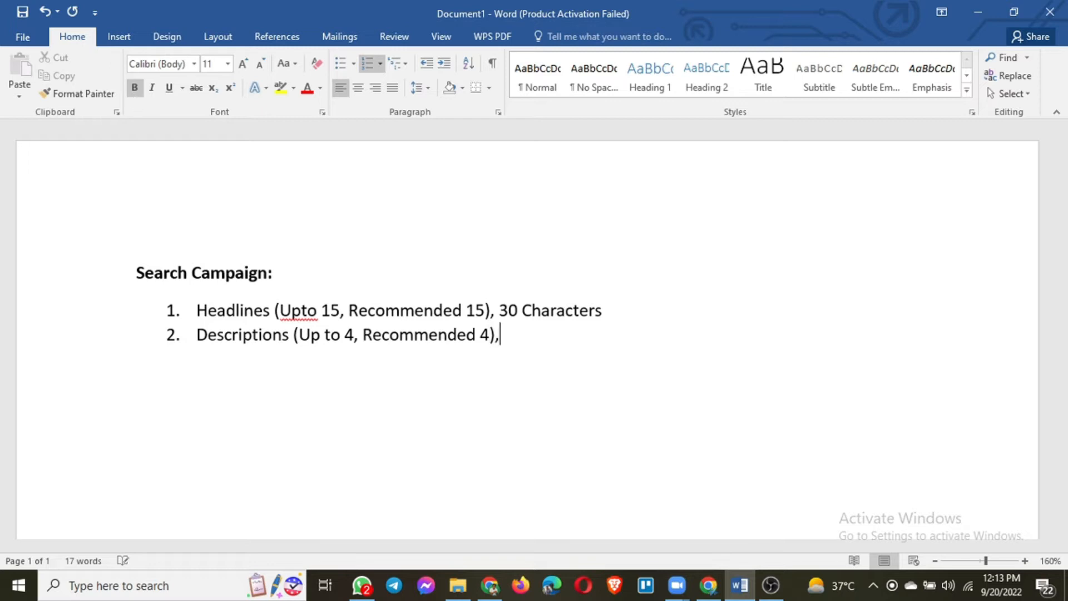
pyautogui.write(' 90 Characters')
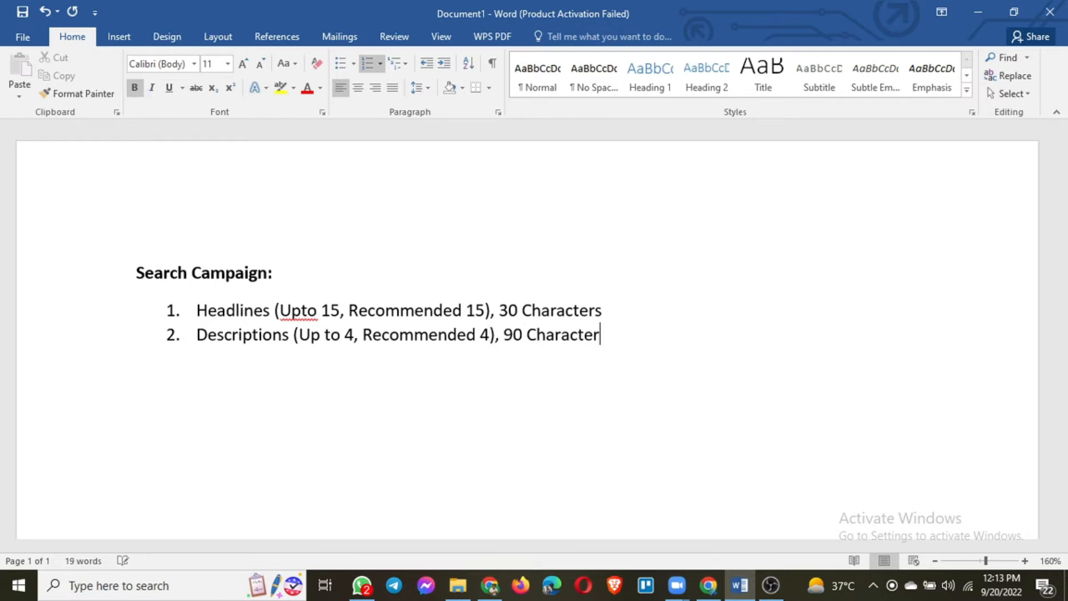
pyautogui.click(302, 311)
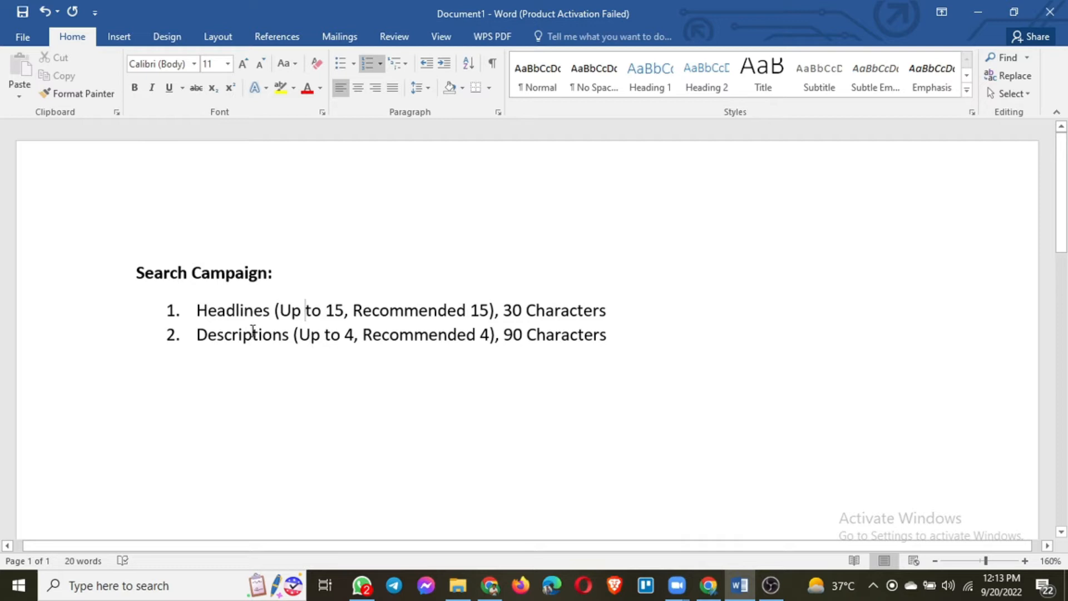
# Add the third list item "KWs (3 Ad Groups with different themes of keywords)".
pyautogui.click(637, 341)
pyautogui.press('Return')
pyautogui.write('KWs')
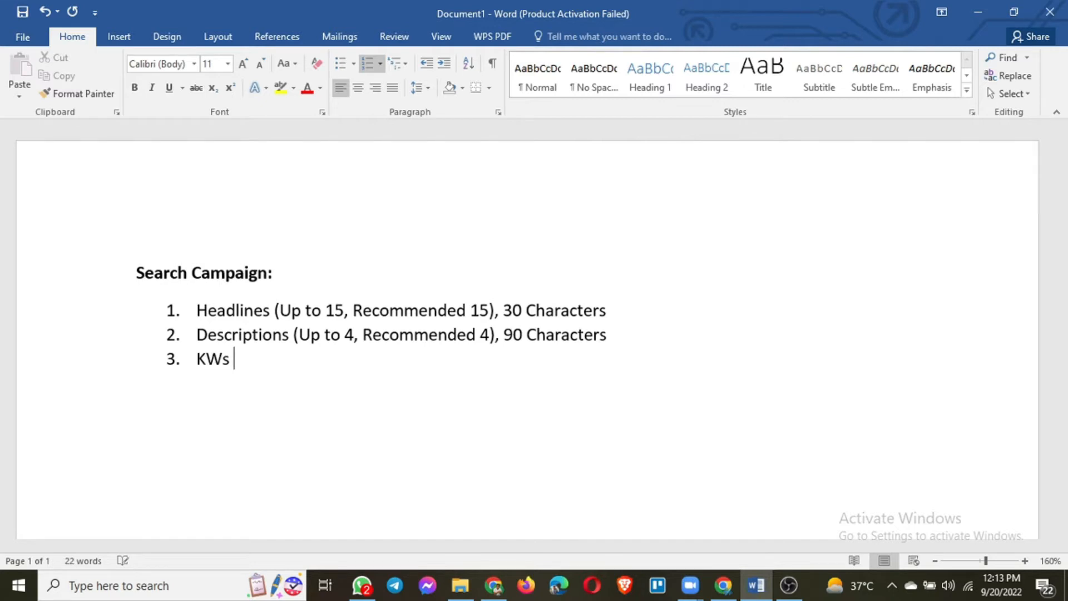
pyautogui.write(' (3 Ad G')
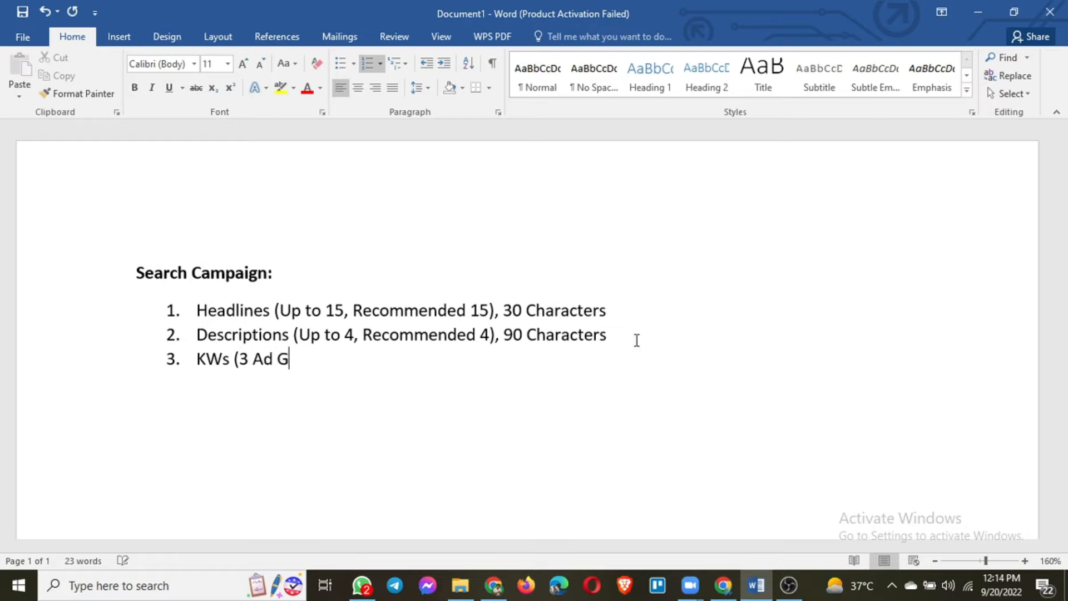
pyautogui.write('roups with different theme')
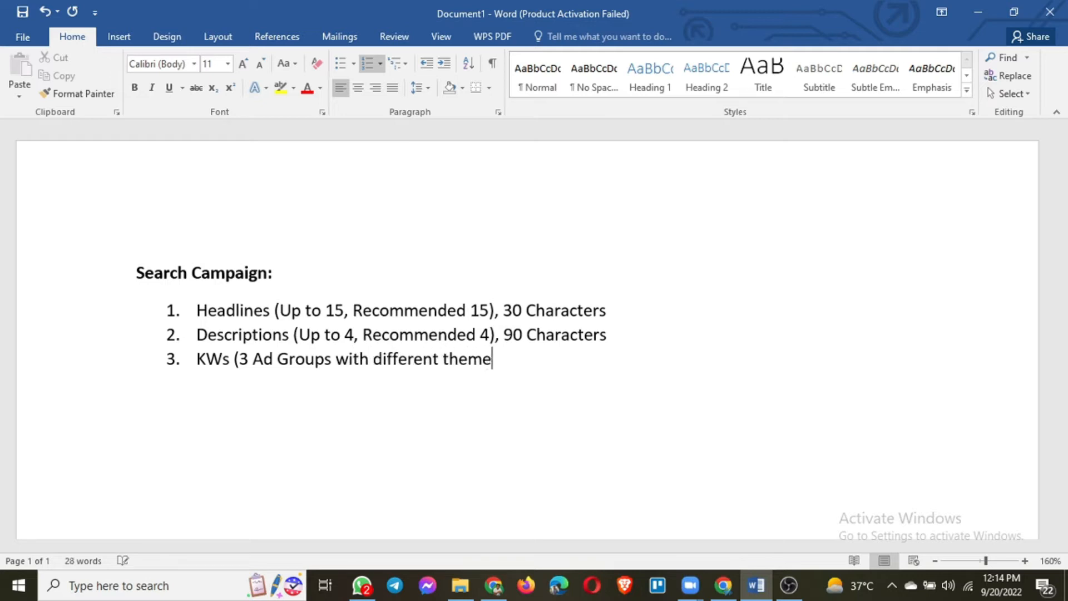
pyautogui.write('s of keywords)')
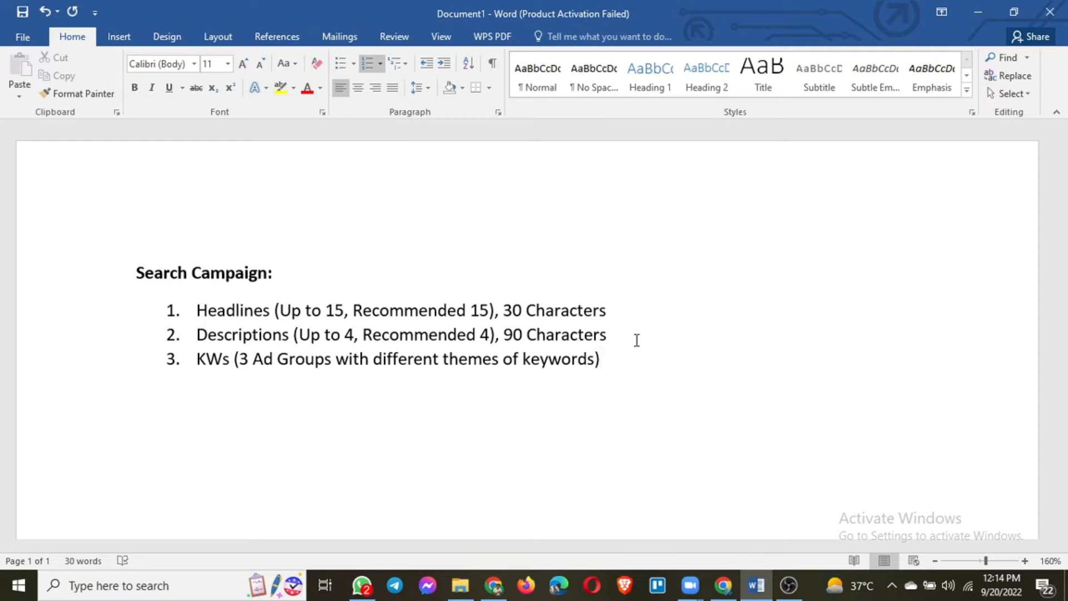
# Add "Extensions" and "URL Path" as the fourth and fifth items of the numbered list.
pyautogui.press('Return')
pyautogui.write('Extensions')
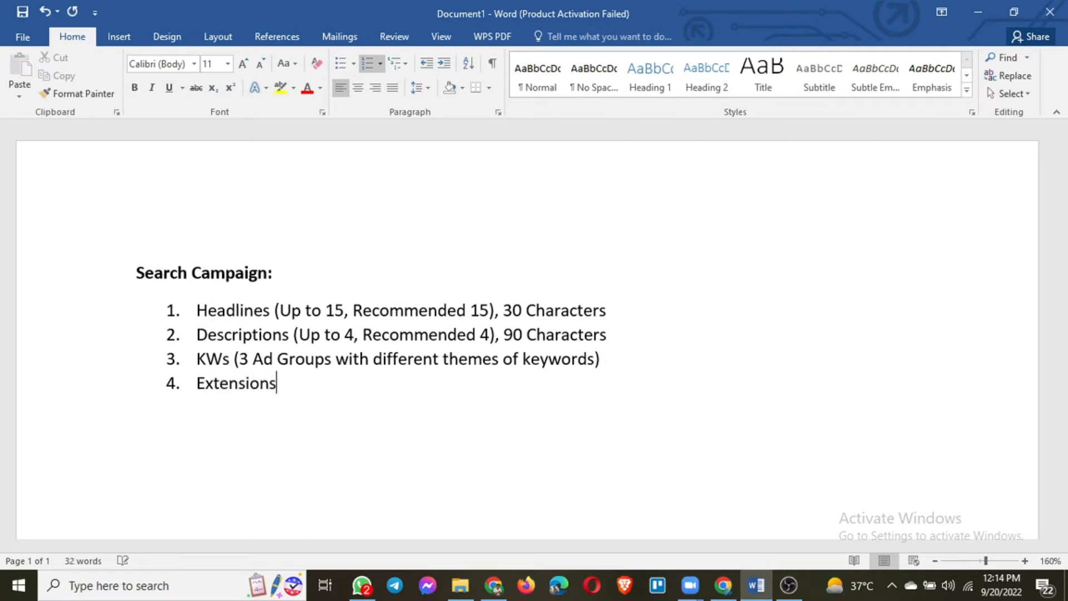
pyautogui.press('Return')
pyautogui.write('URL path')
pyautogui.press('BackSpace')
pyautogui.press('BackSpace')
pyautogui.press('BackSpace')
pyautogui.press('BackSpace')
pyautogui.write('Path')
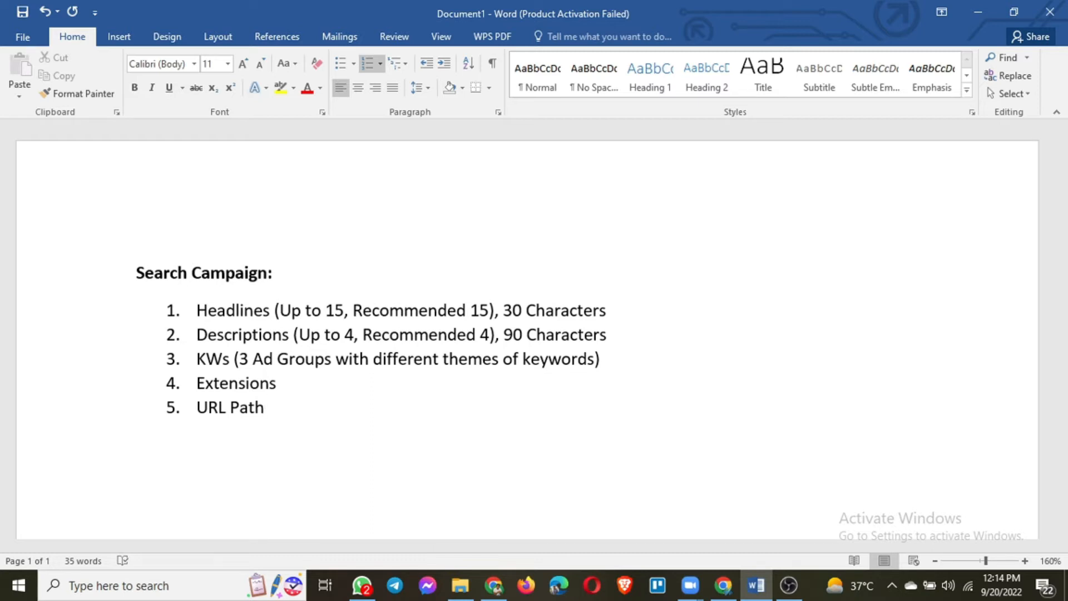
# Add the sixth list item "Audience Research (Demographics)".
pyautogui.press('Return')
pyautogui.write('Audience Res')
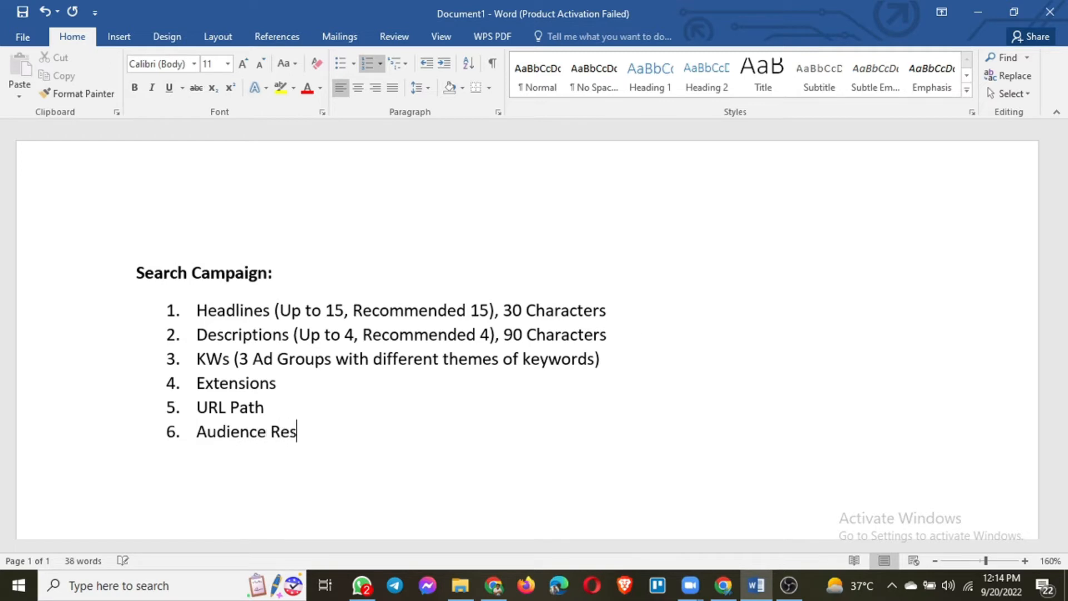
pyautogui.write('earch (')
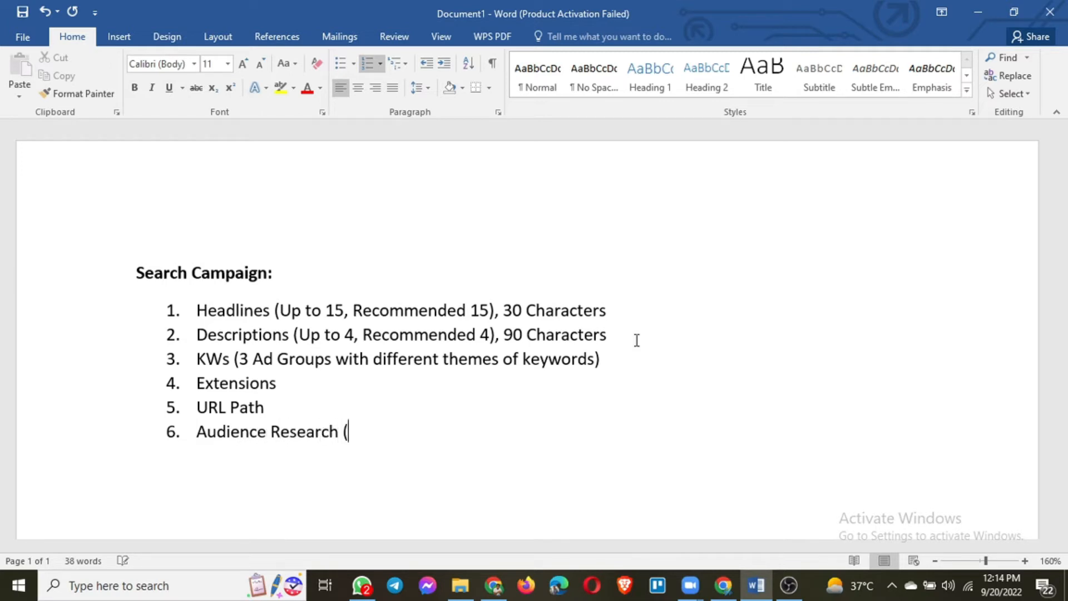
pyautogui.write('Demograp')
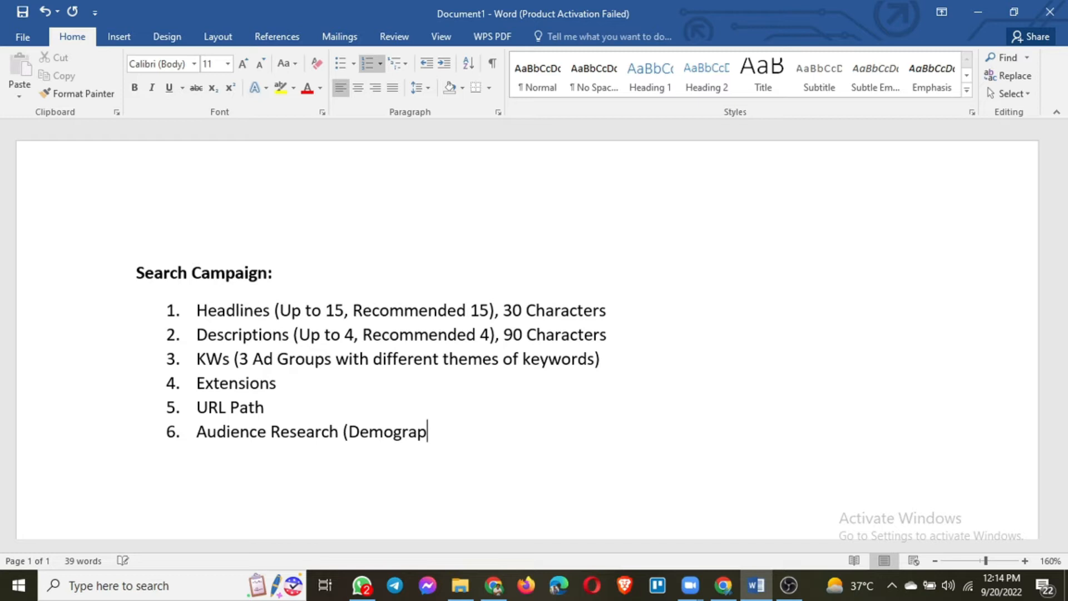
pyautogui.write('hics)')
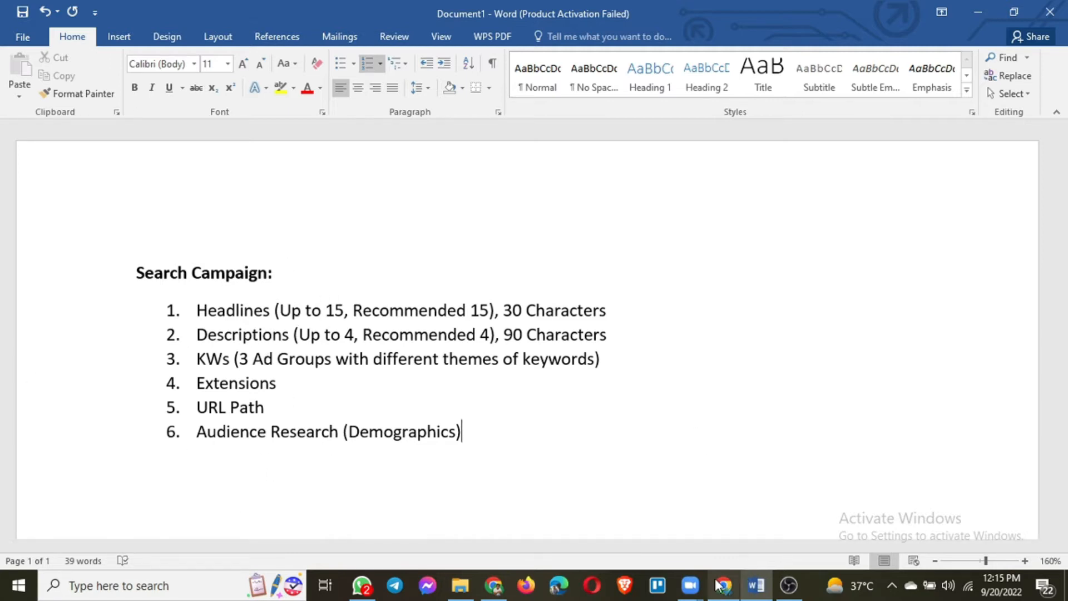
# Switch to Chrome, search Google for "best laptop deals in london" in a new tab, and examine the search ads on the results page.
pyautogui.click(746, 529)
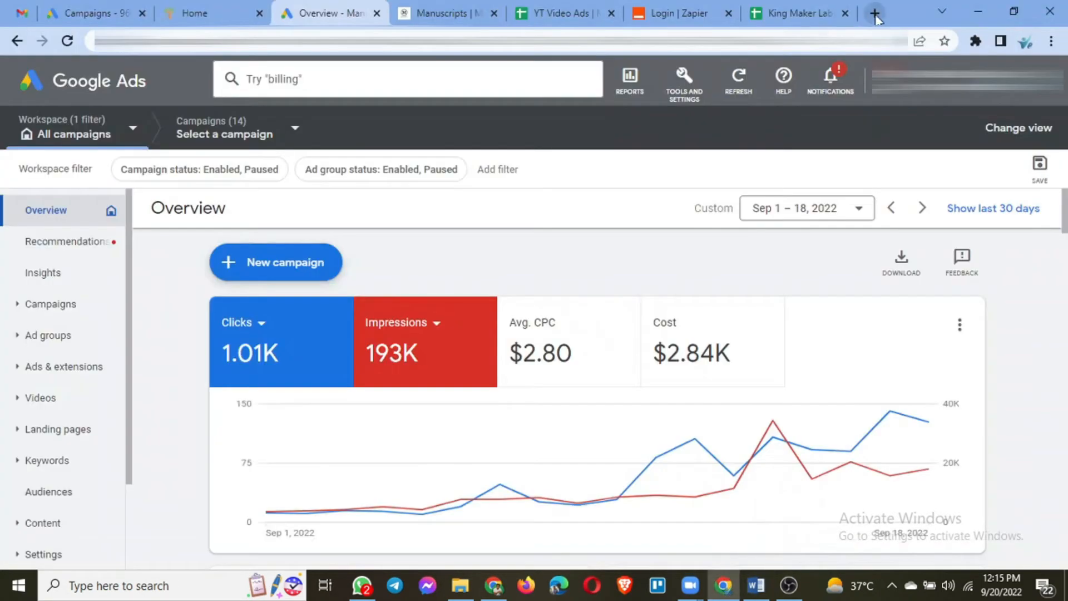
pyautogui.click(875, 13)
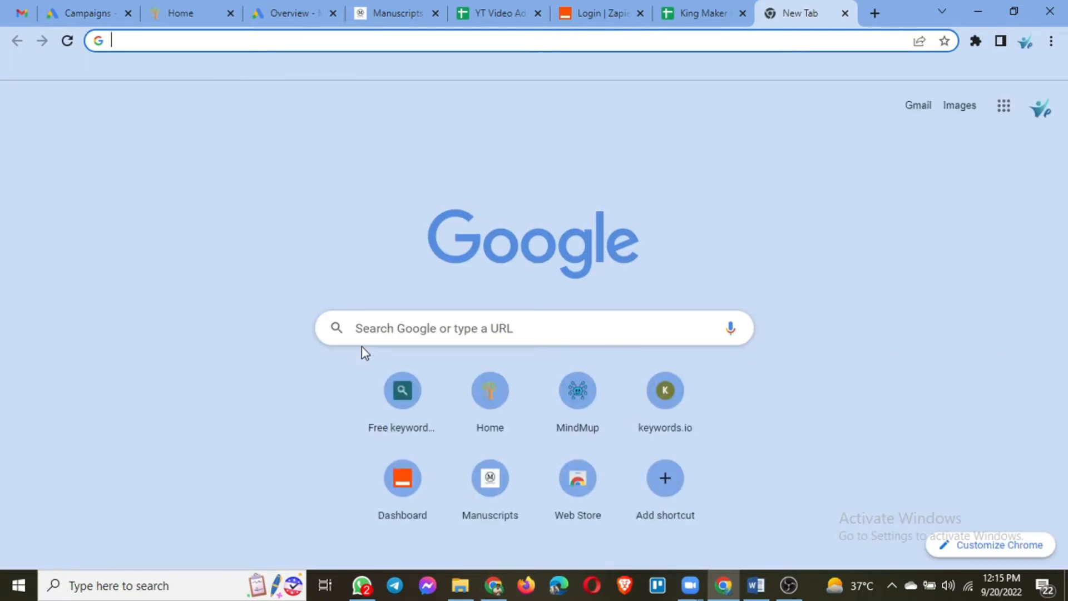
pyautogui.write('best ')
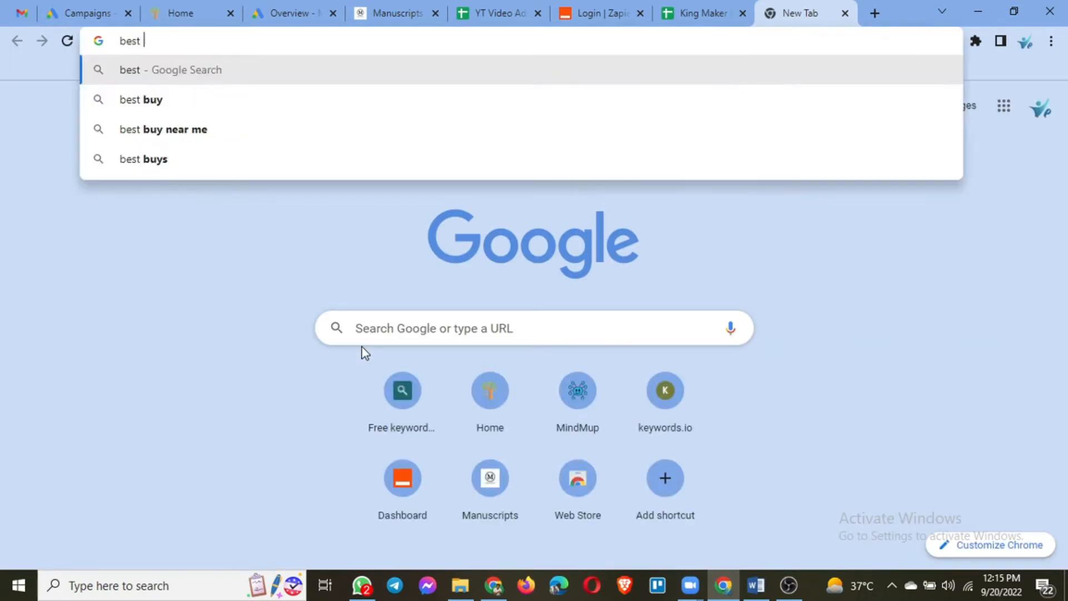
pyautogui.write('laptops')
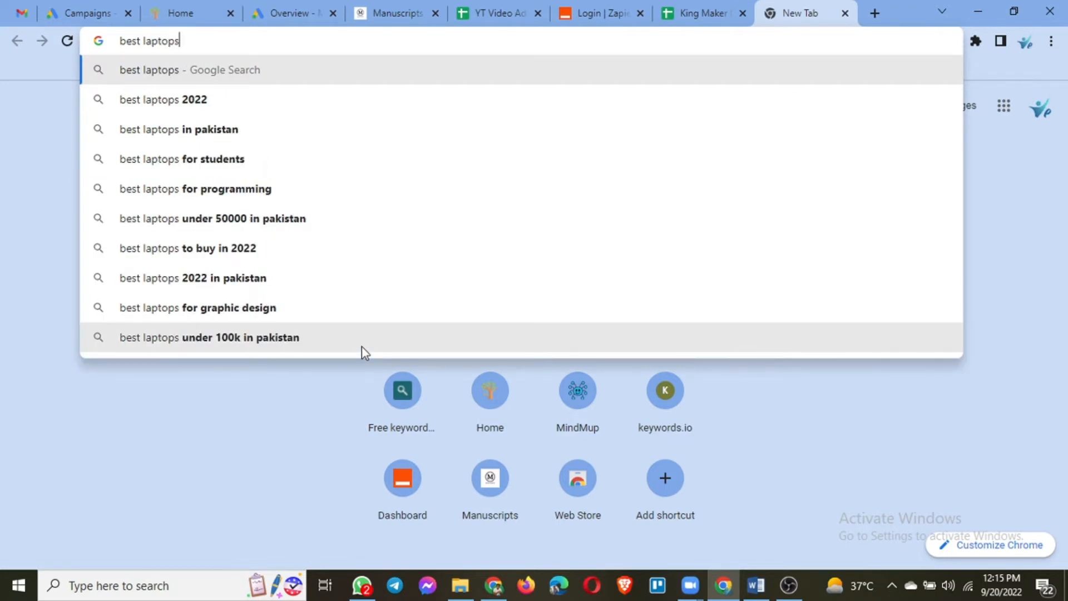
pyautogui.press('BackSpace')
pyautogui.write('deal')
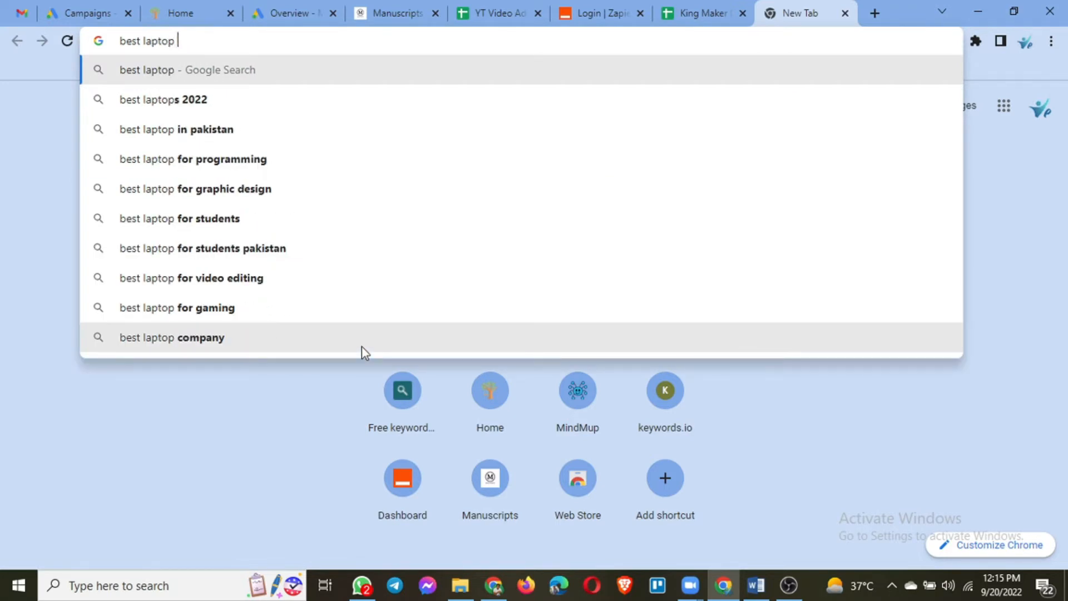
pyautogui.write('s in lon')
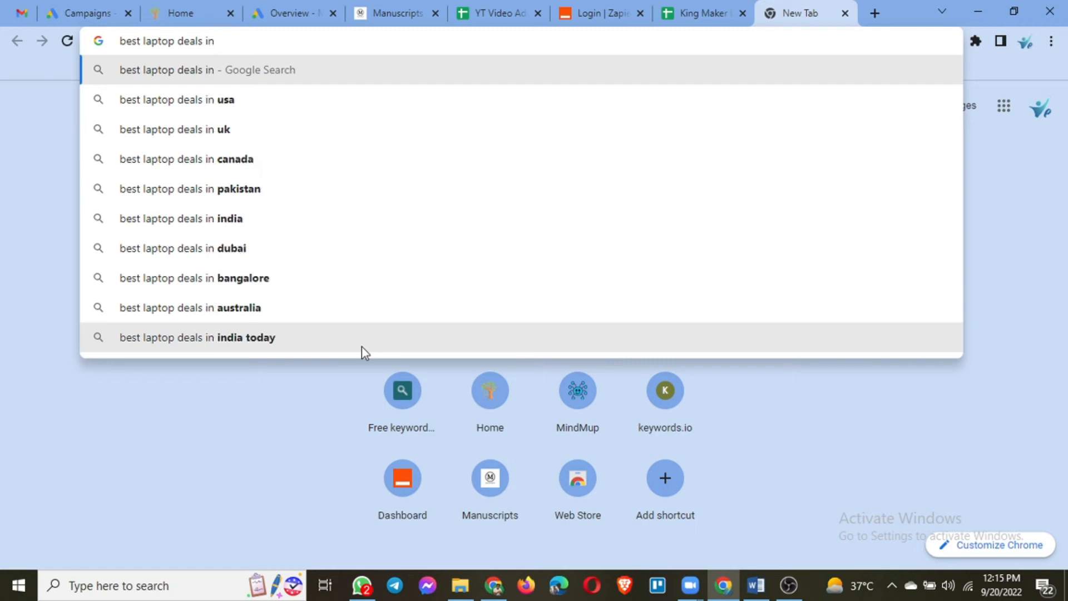
pyautogui.write('don')
pyautogui.press('Return')
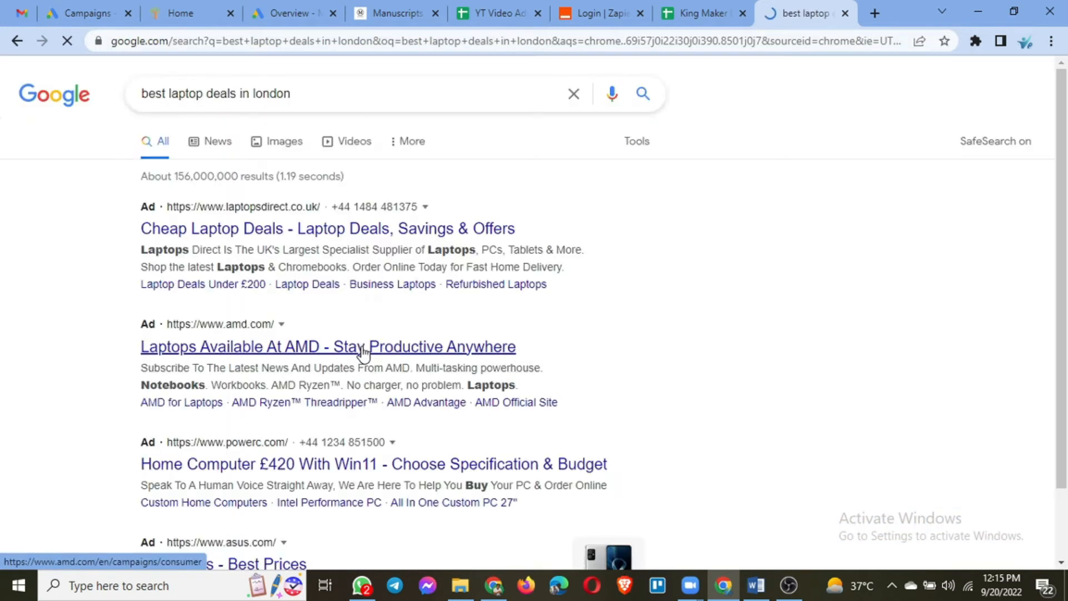
pyautogui.scroll(-4, 328, 261)
pyautogui.scroll(5, 328, 260)
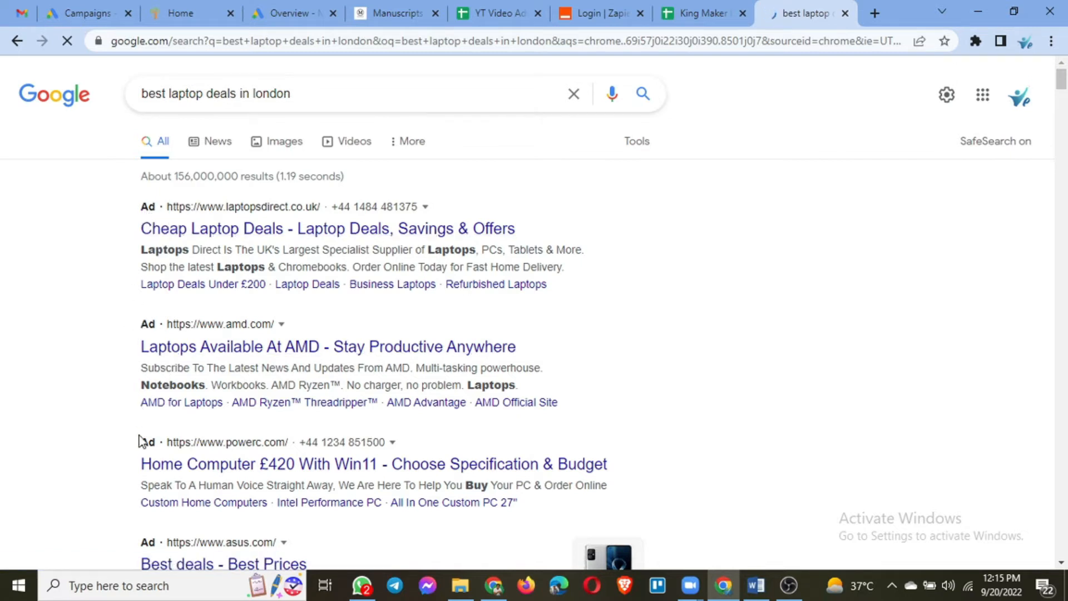
pyautogui.scroll(-2, 126, 489)
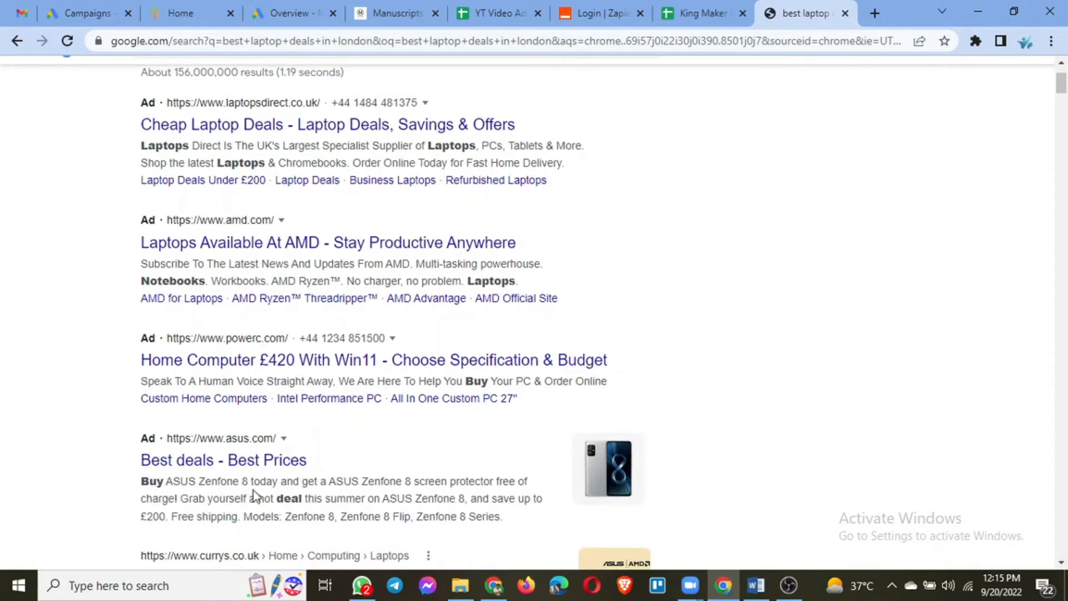
pyautogui.scroll(2, 178, 269)
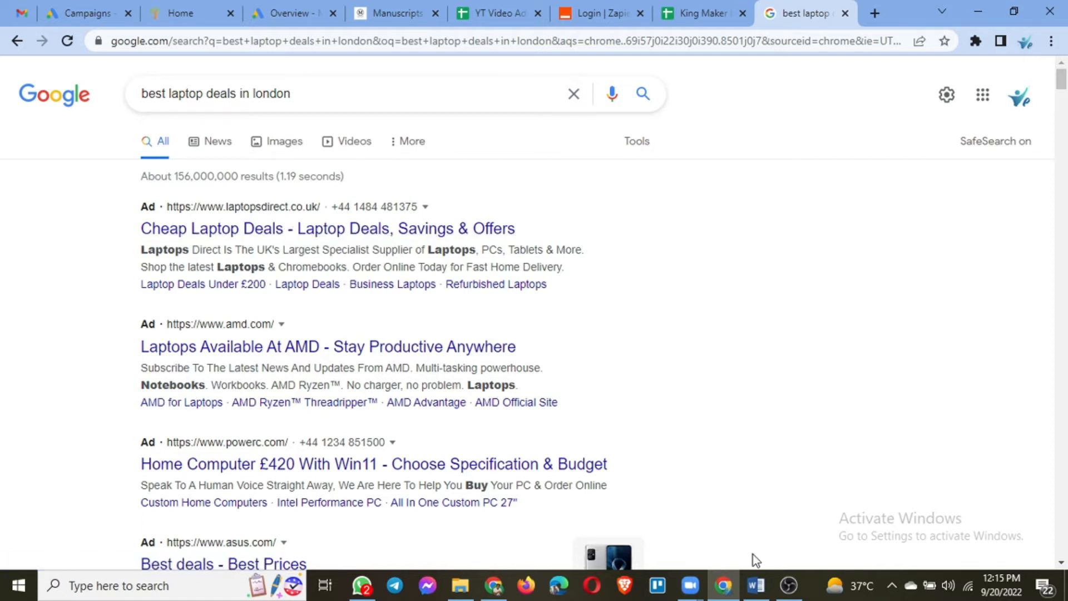
# Switch to Word, add the seventh list item "Final URL Vs Display URL", and highlight its two URL terms in turn.
pyautogui.click(756, 585)
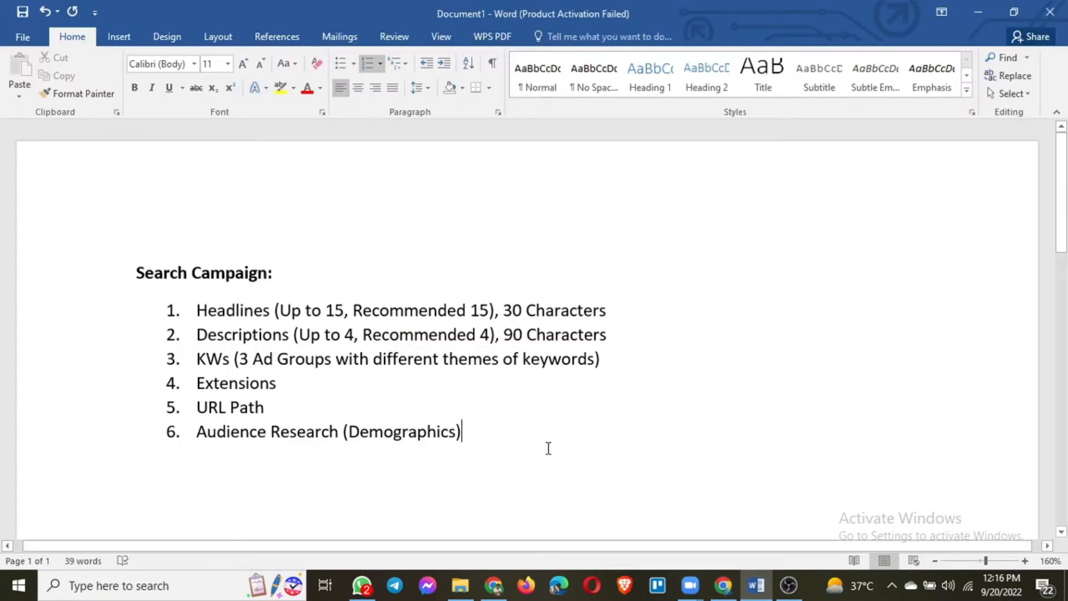
pyautogui.press('Return')
pyautogui.write('Final URL')
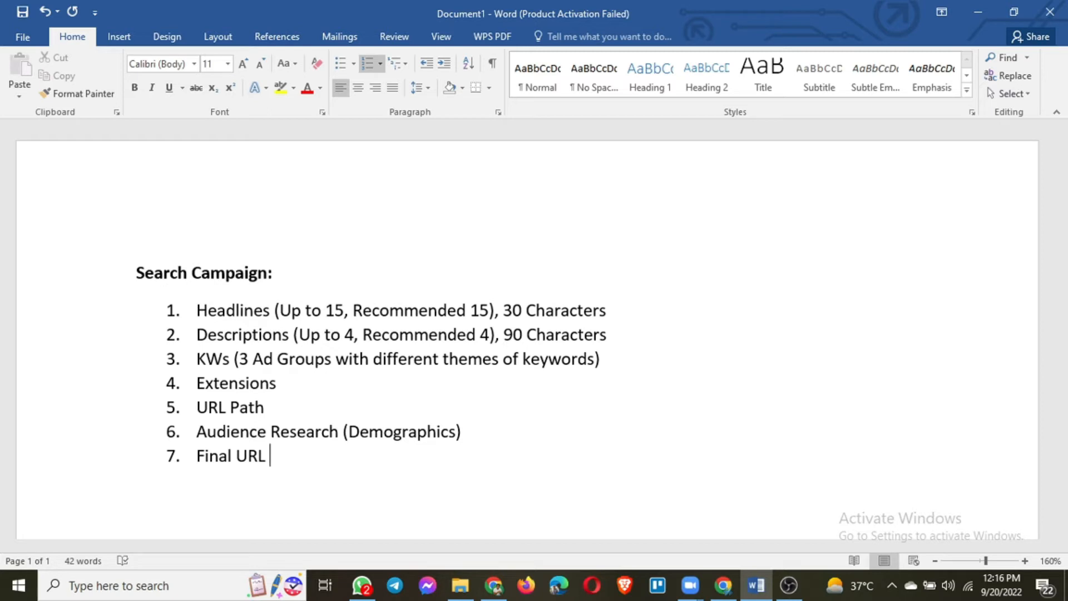
pyautogui.write(' Vs Display URL')
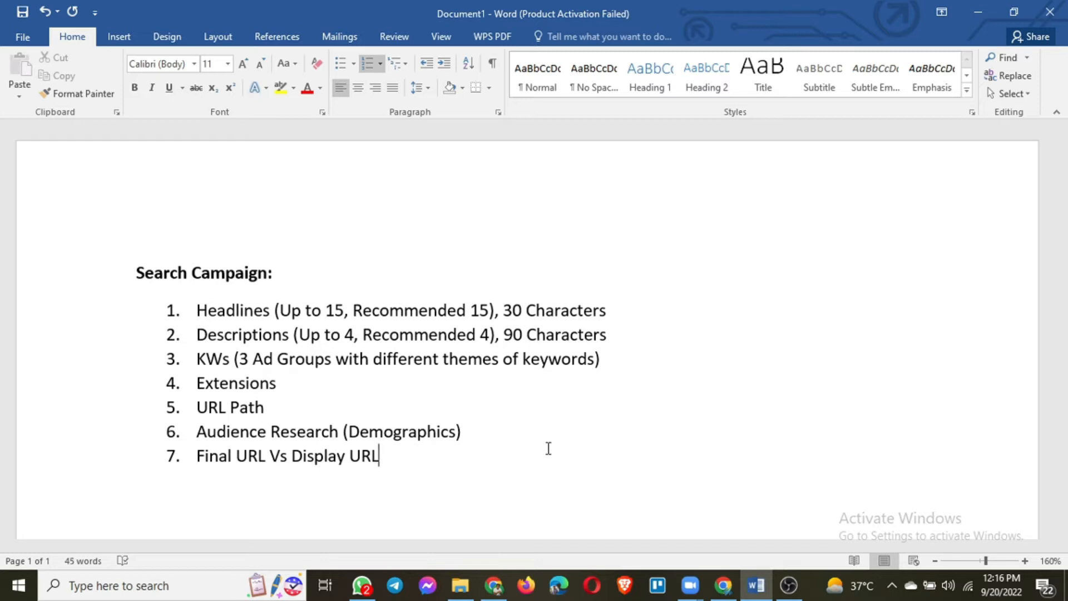
pyautogui.moveTo(291, 455); pyautogui.dragTo(391, 455)
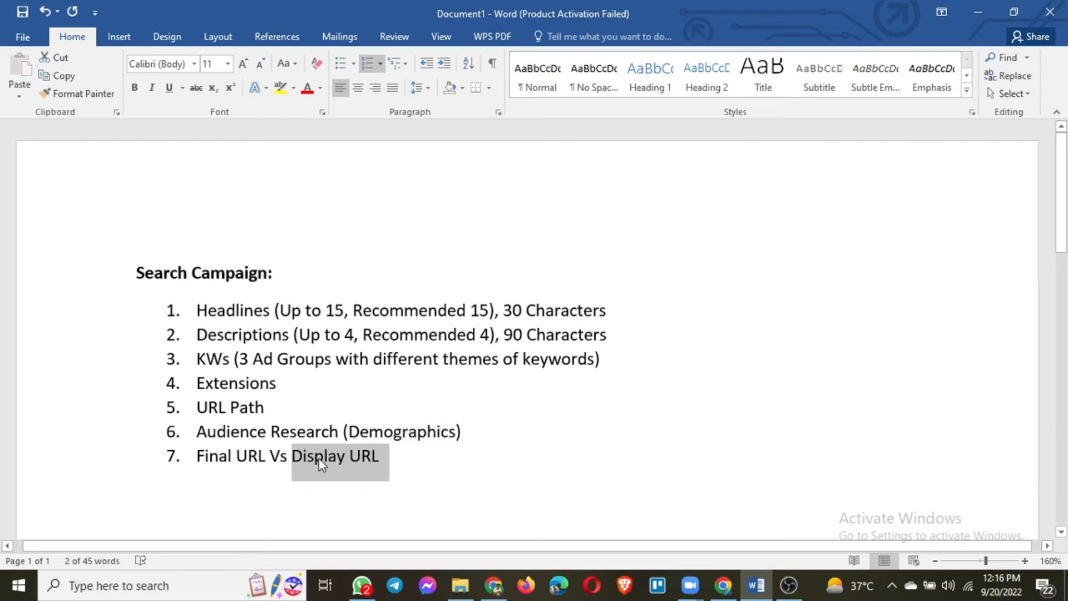
pyautogui.moveTo(199, 457); pyautogui.dragTo(262, 461)
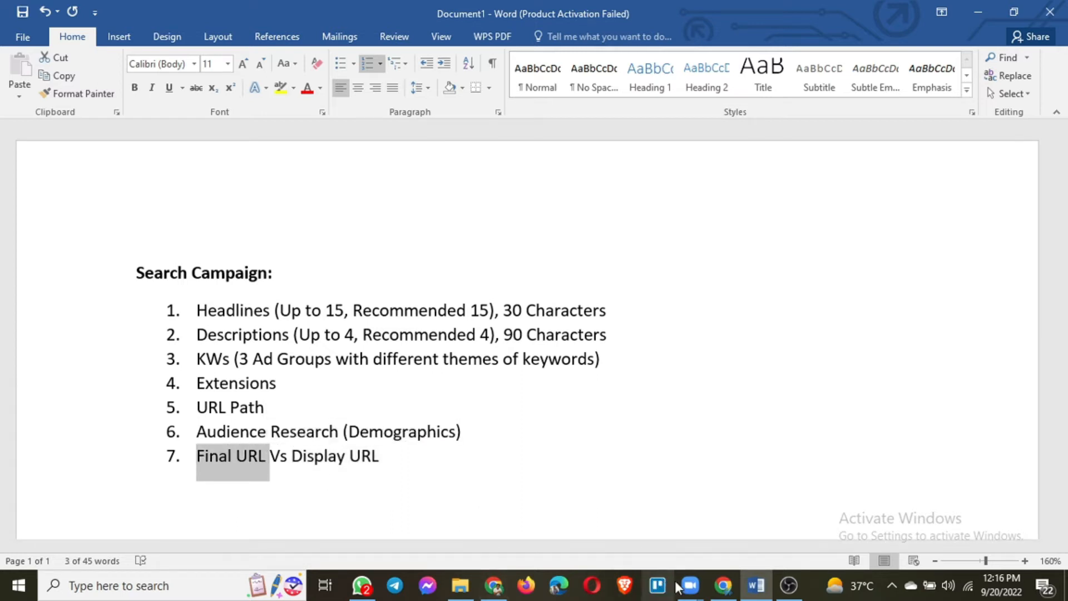
# Switch to Chrome, open the Laptops Direct ad, isolate its final URL without tracking parameters to compare with the display URL, and return to the results.
pyautogui.click(724, 586)
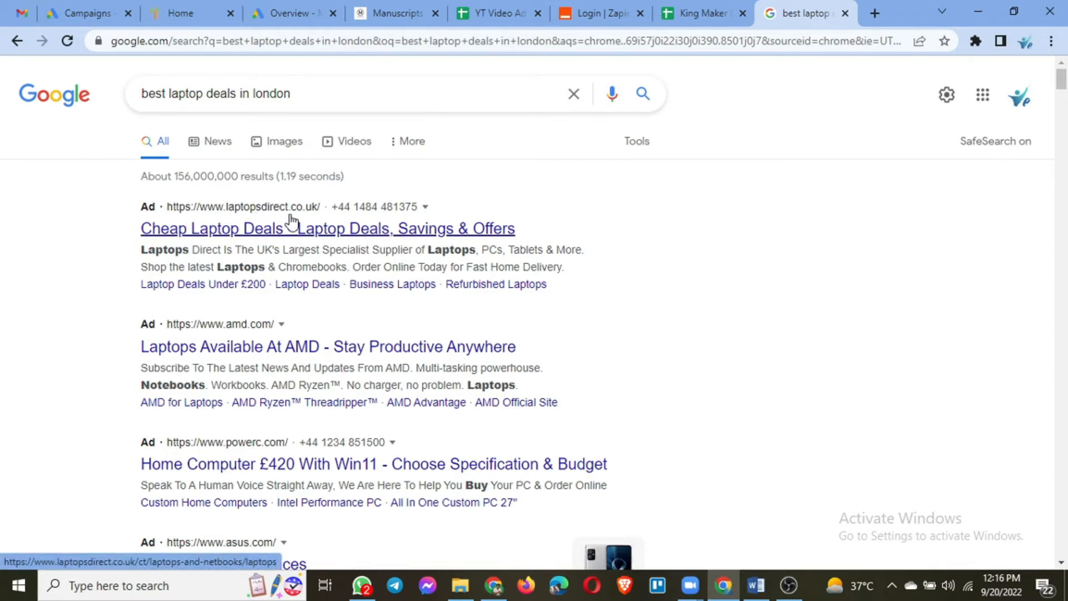
pyautogui.click(331, 235)
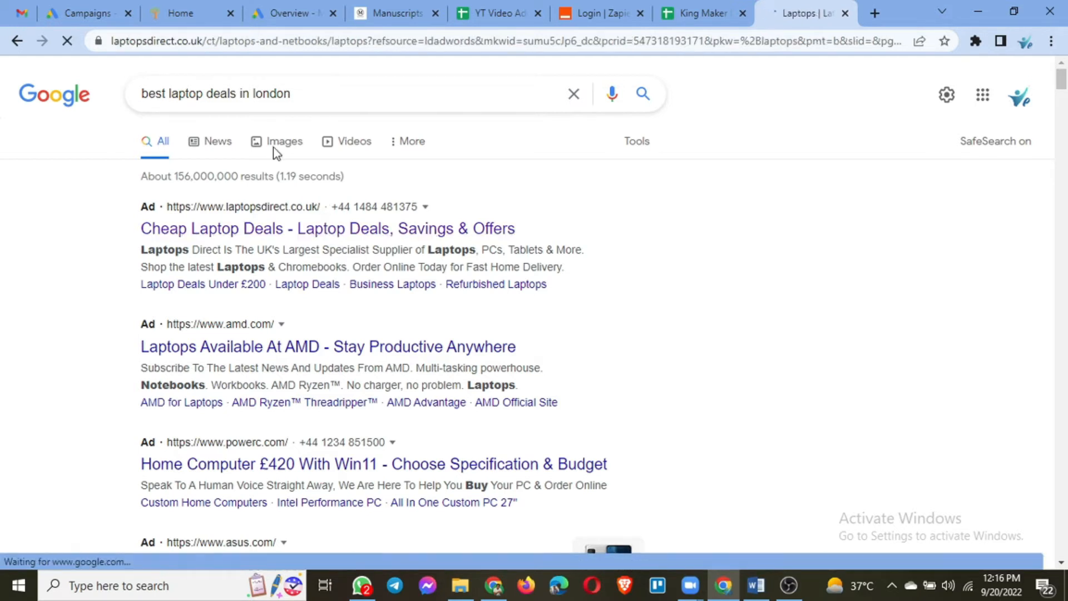
pyautogui.click(218, 45)
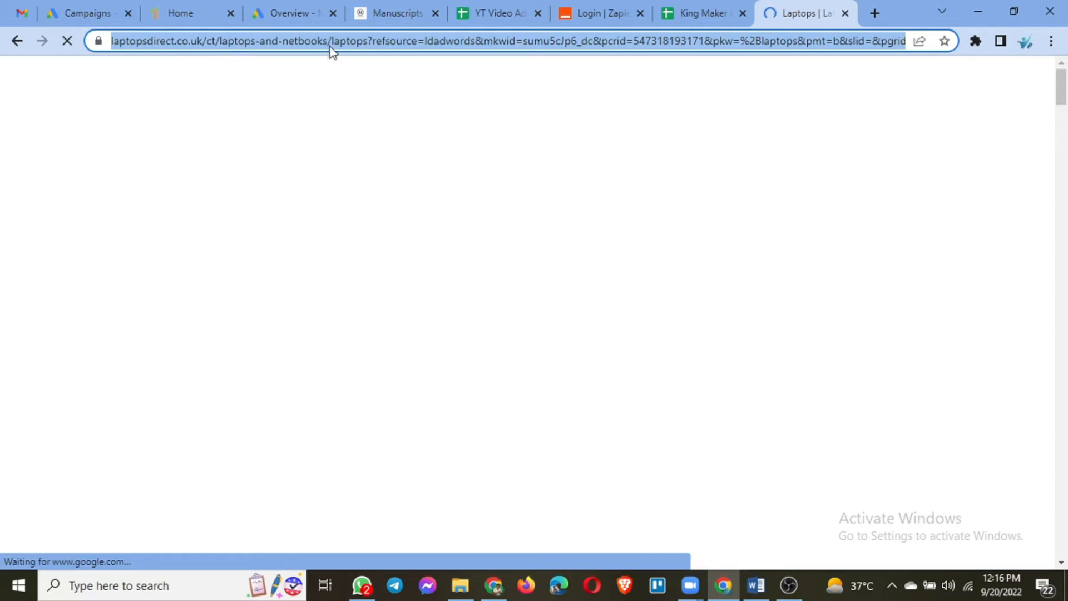
pyautogui.click(432, 45)
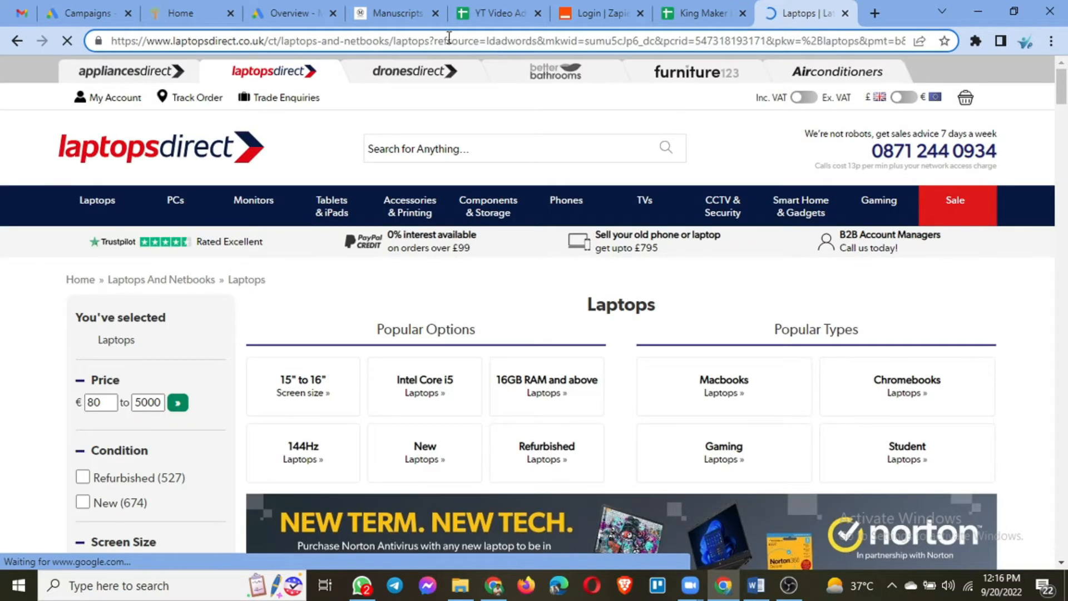
pyautogui.moveTo(433, 40); pyautogui.dragTo(1060, 39)
pyautogui.press('BackSpace')
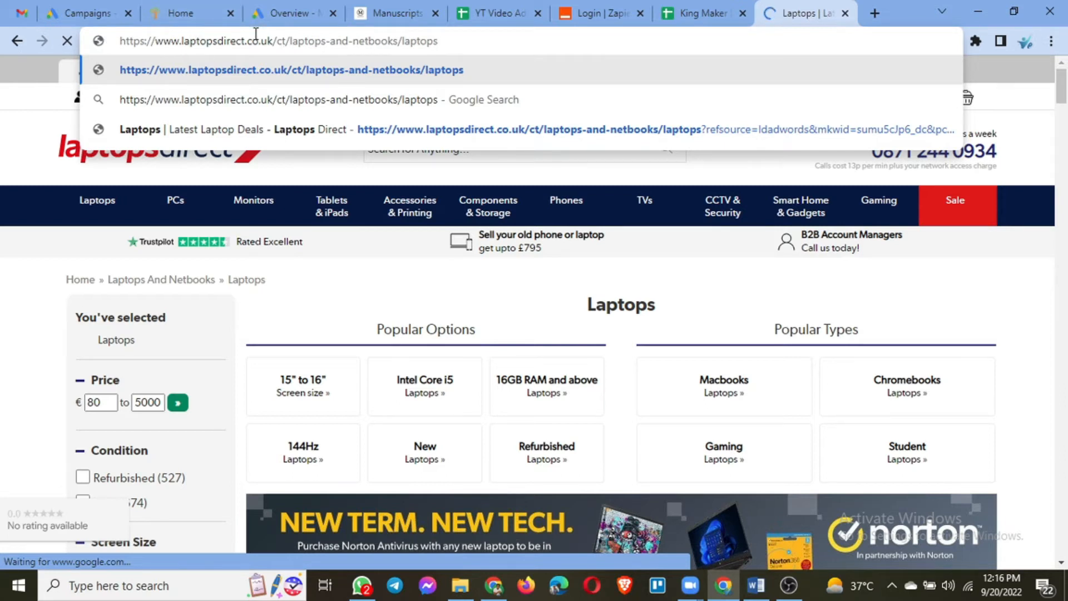
pyautogui.moveTo(273, 41); pyautogui.dragTo(108, 21)
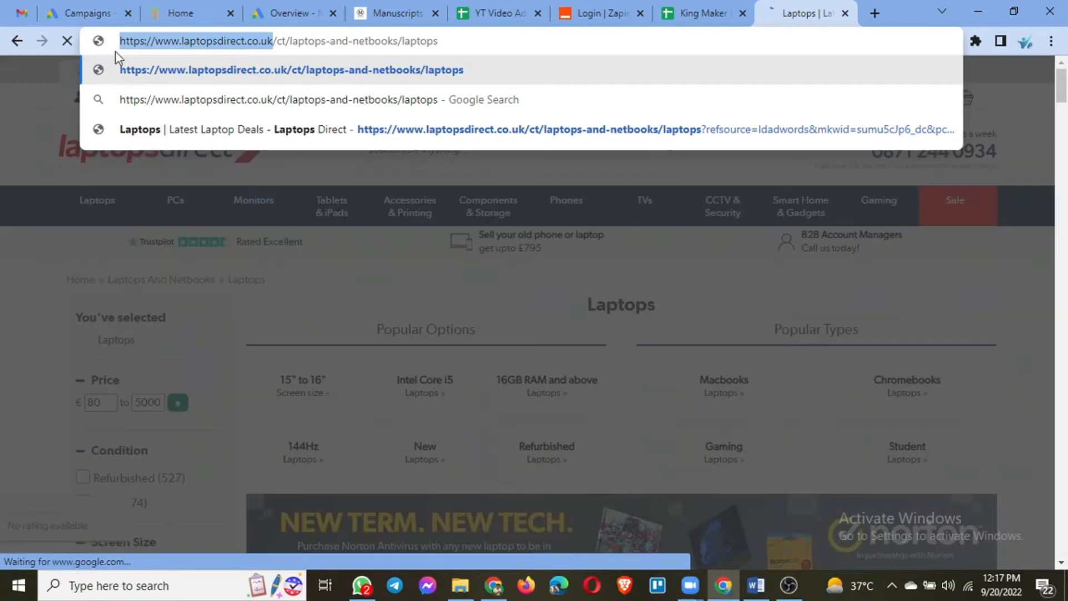
pyautogui.click(20, 41)
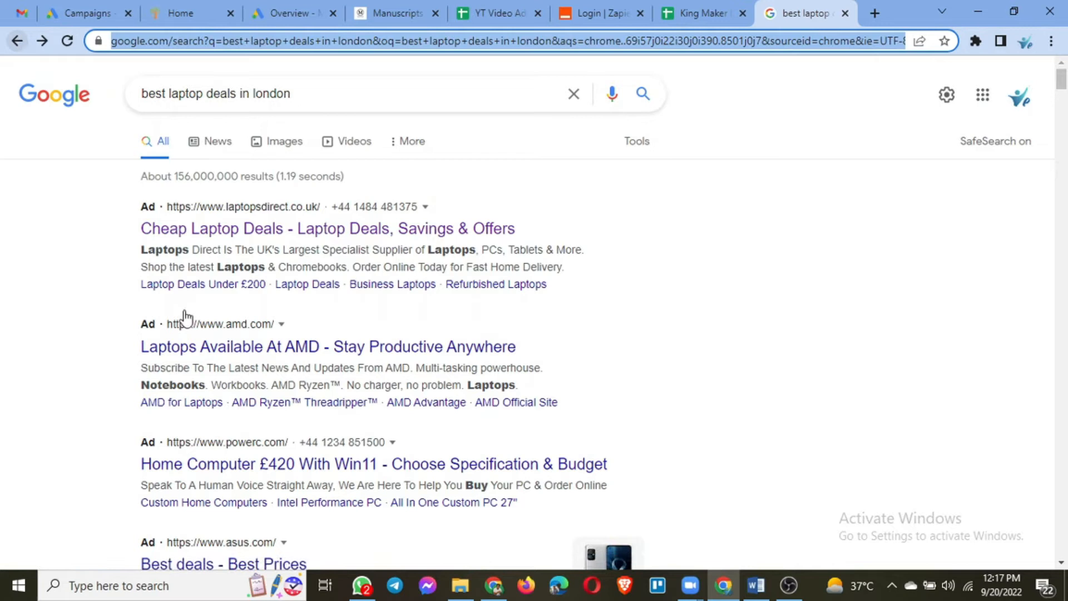
pyautogui.click(54, 309)
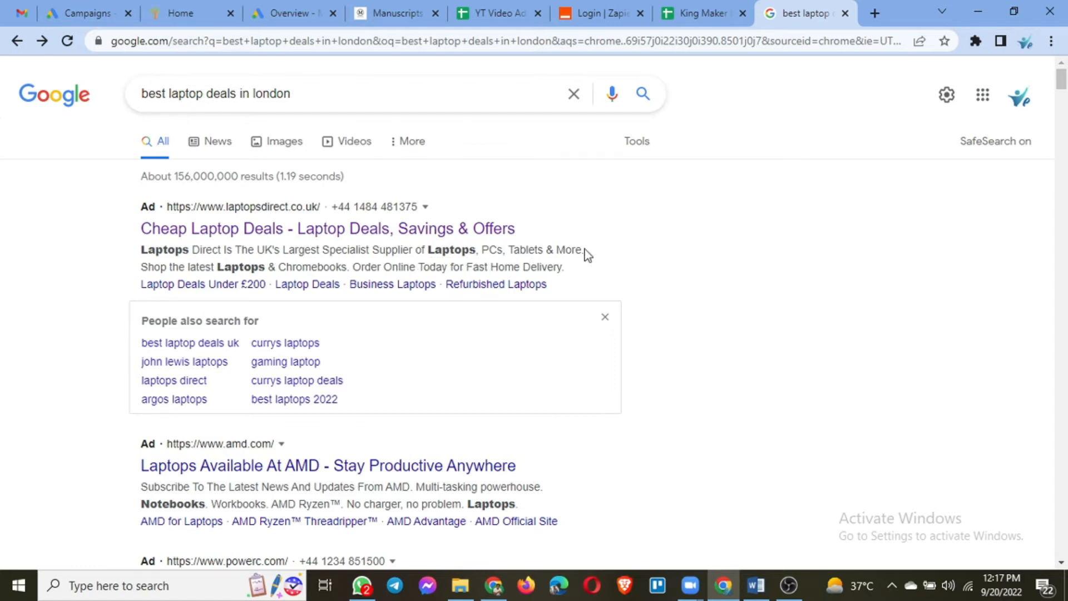
# Open the AMD ad, strip the tracking parameters from its address to compare final and display URLs, and return to the results.
pyautogui.moveTo(589, 253); pyautogui.dragTo(548, 249)
pyautogui.scroll(-4, 92, 376)
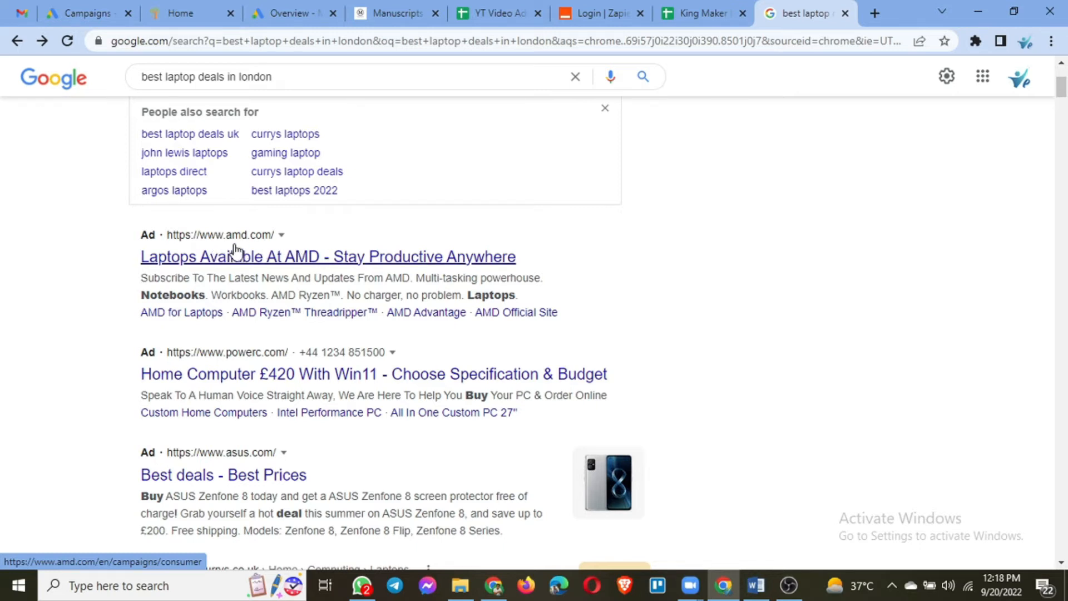
pyautogui.click(190, 265)
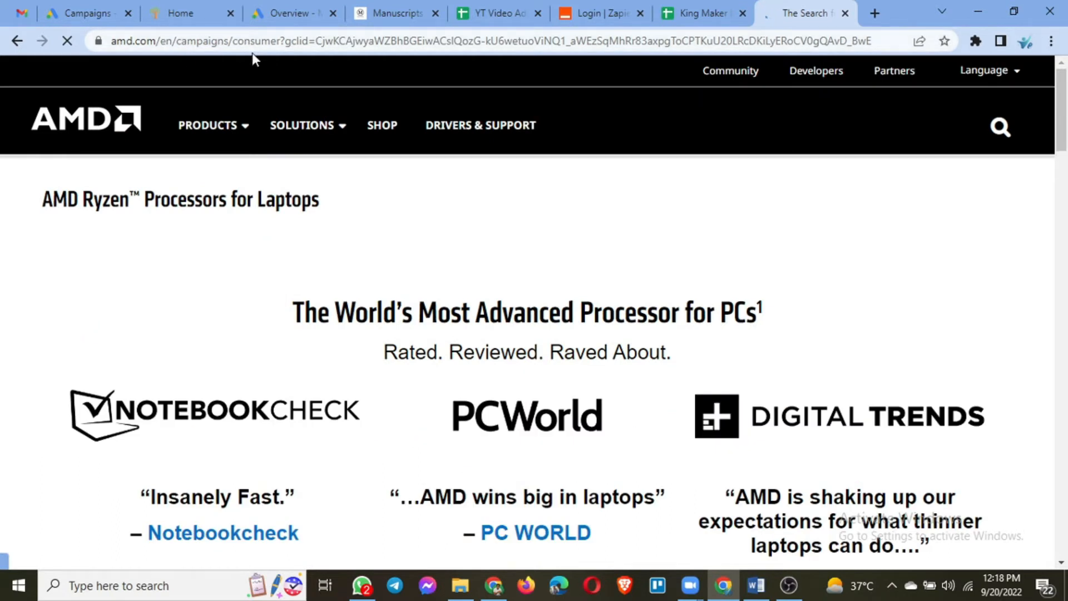
pyautogui.moveTo(281, 41); pyautogui.dragTo(871, 40)
pyautogui.press('BackSpace')
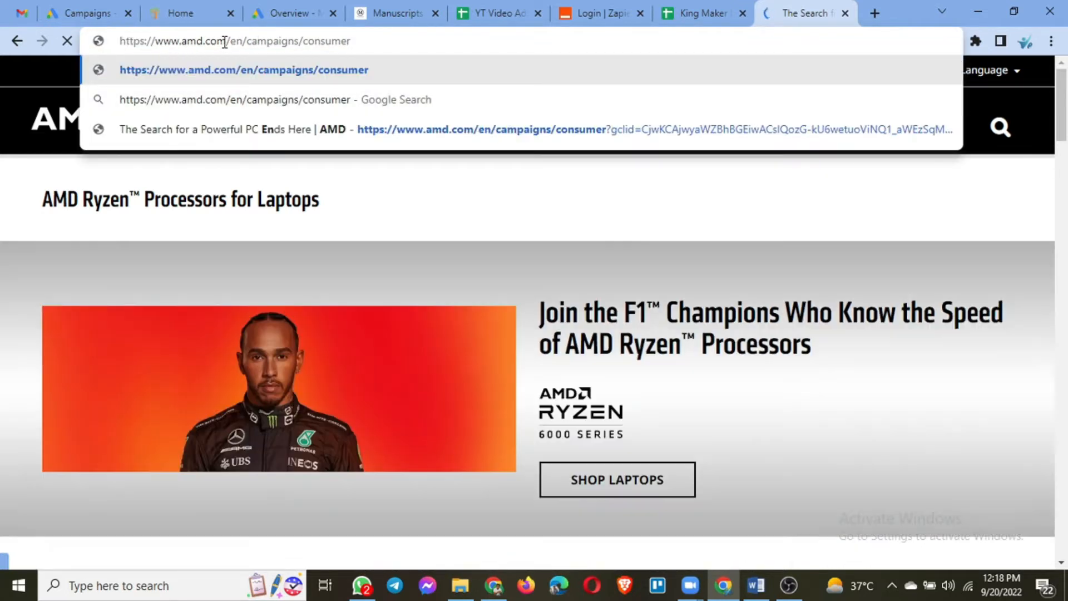
pyautogui.moveTo(224, 43); pyautogui.dragTo(120, 44)
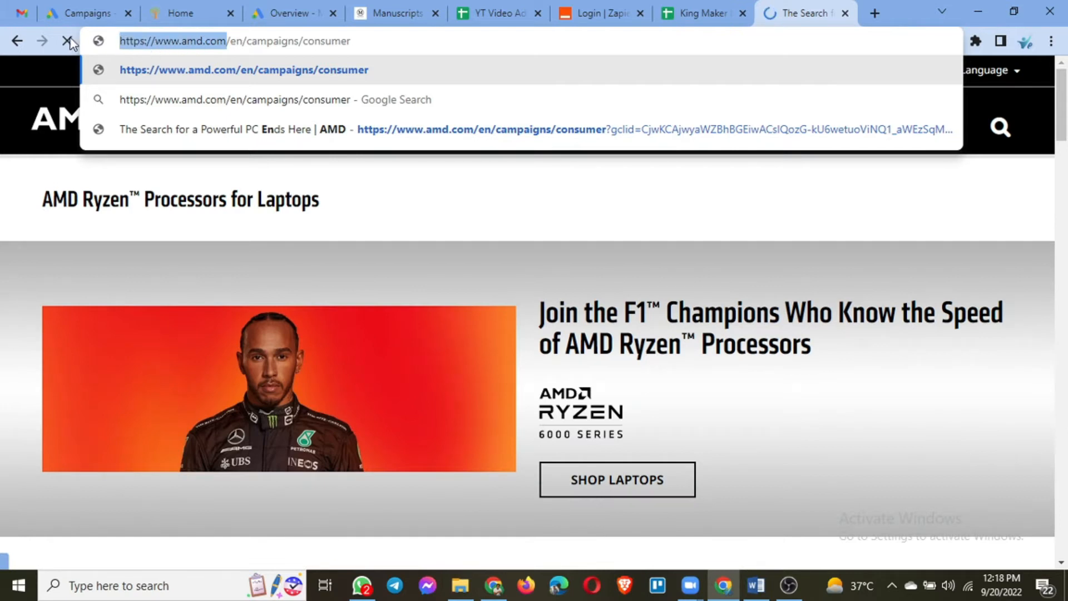
pyautogui.click(16, 41)
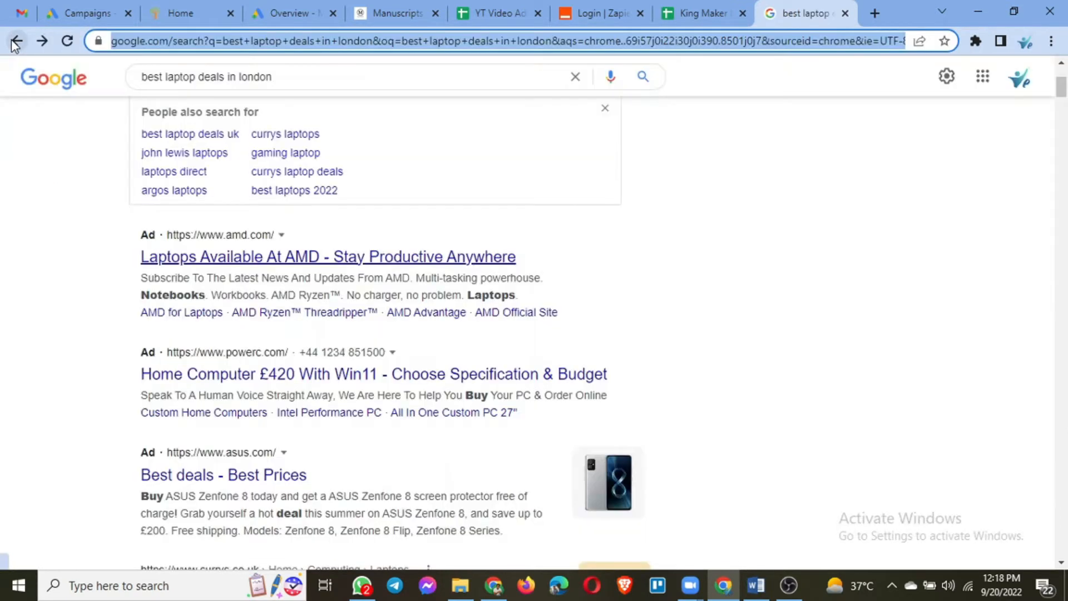
pyautogui.click(67, 331)
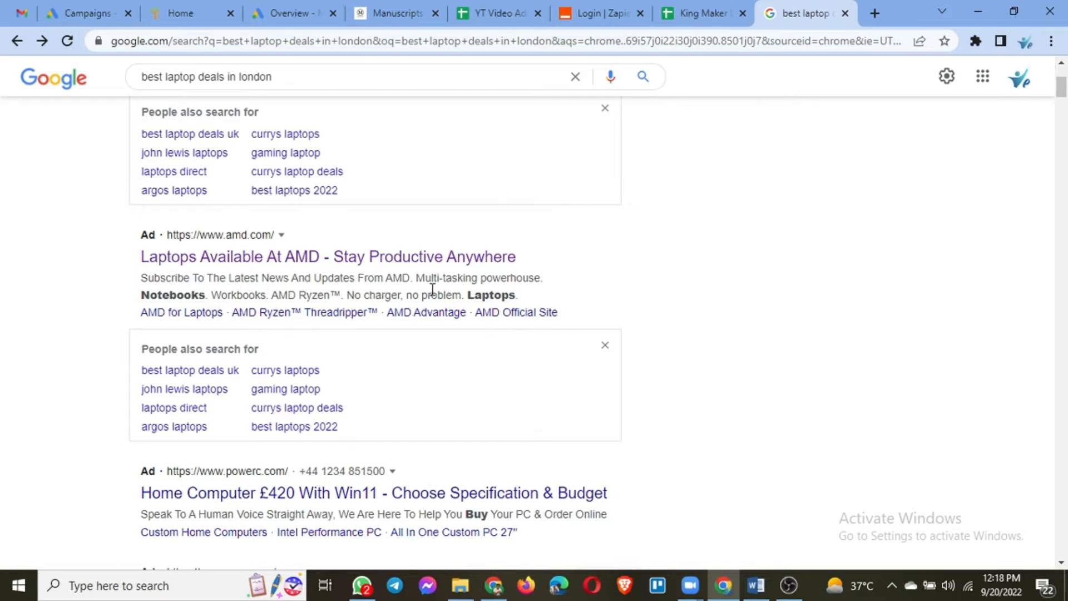
# Examine the AMD ad's description lines and look through the rest of the results page for more ads.
pyautogui.moveTo(563, 283); pyautogui.dragTo(389, 272)
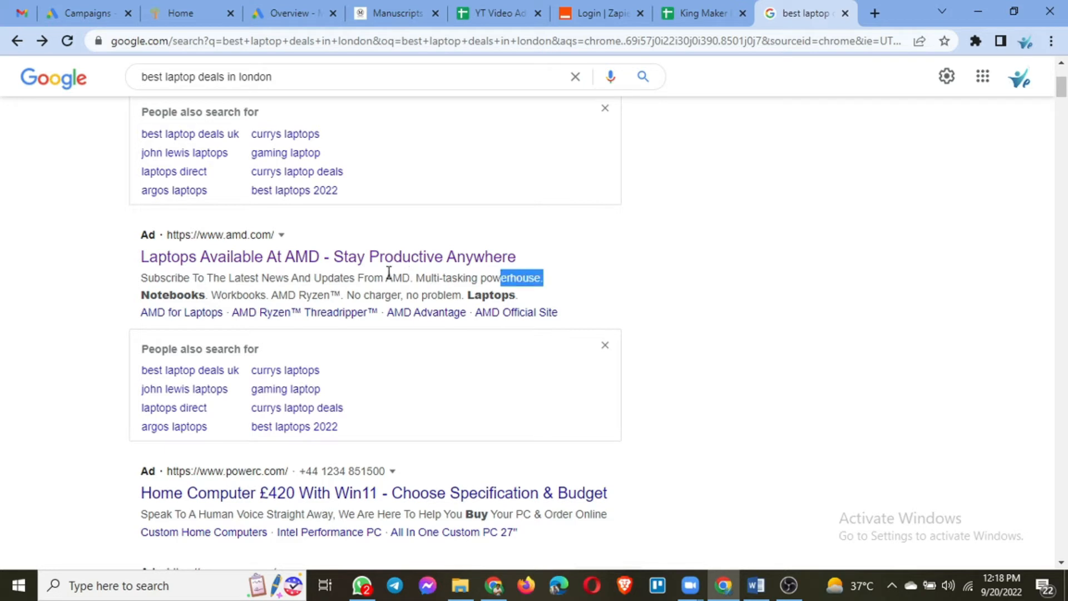
pyautogui.moveTo(219, 273); pyautogui.dragTo(542, 297)
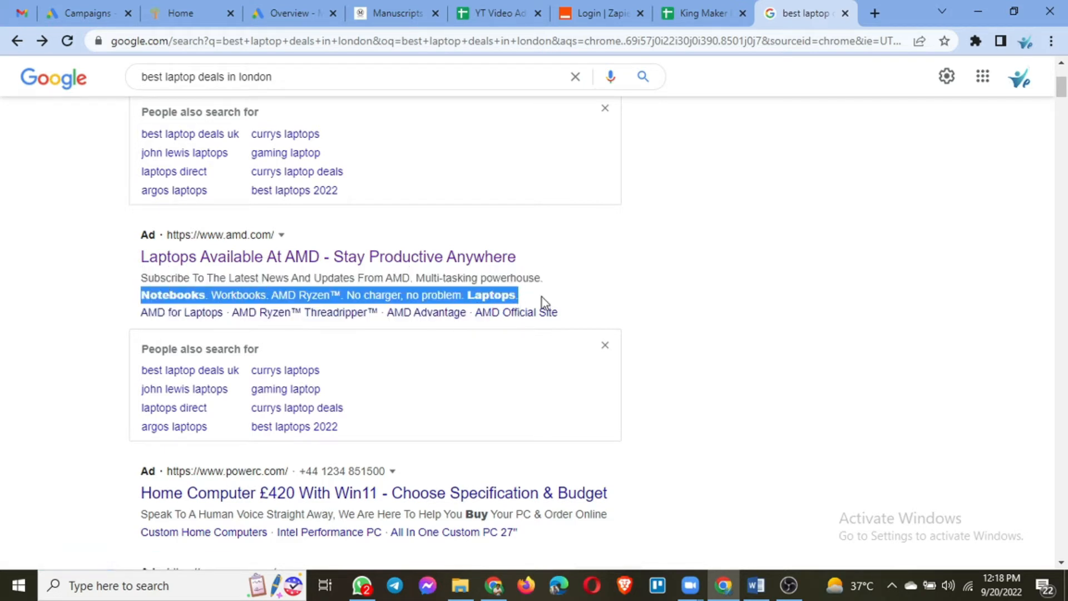
pyautogui.scroll(-5, 57, 326)
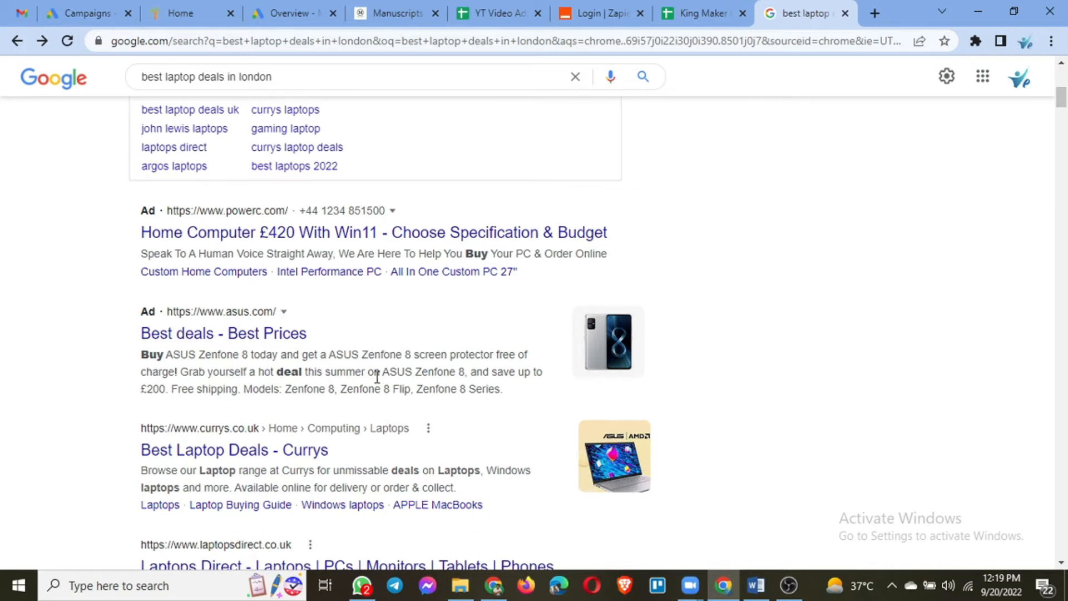
pyautogui.scroll(-1, 366, 374)
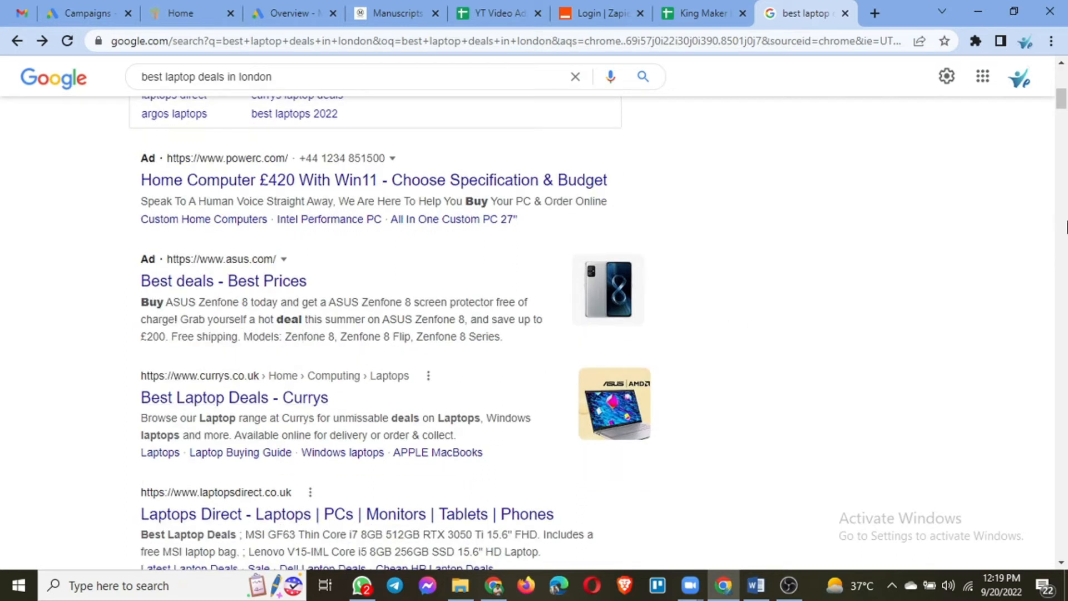
pyautogui.scroll(-5, 1066, 398)
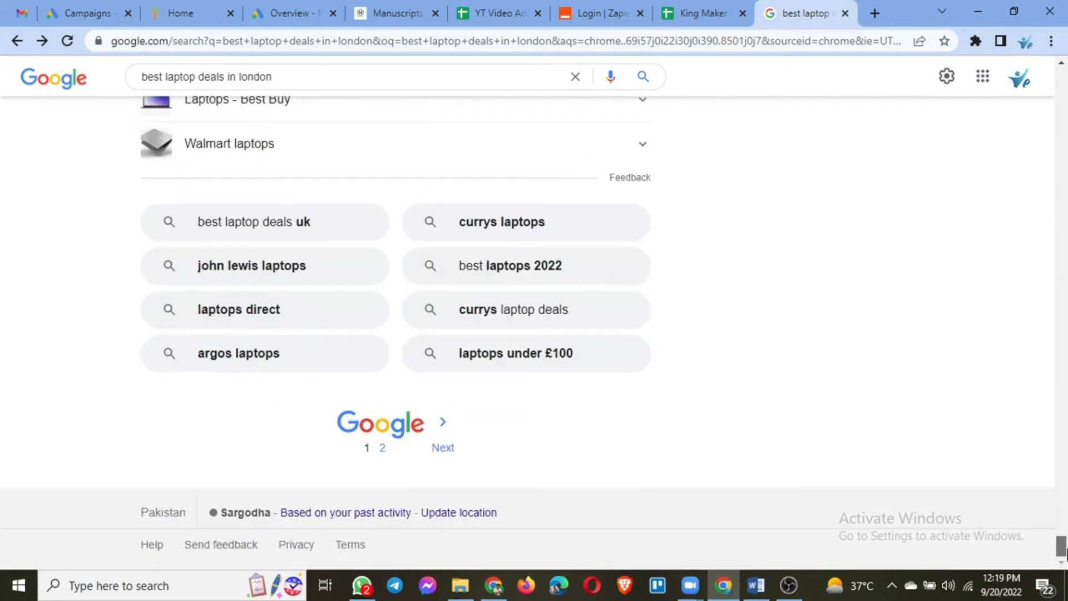
pyautogui.scroll(10, 680, 265)
pyautogui.scroll(5, 681, 263)
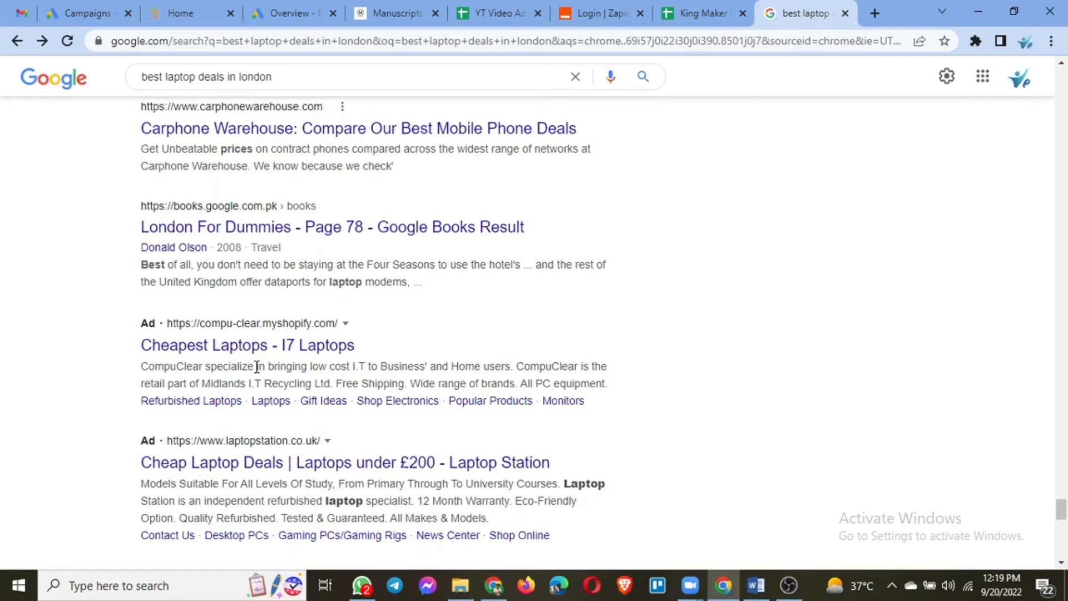
# Examine the ads near the end of the results, highlighting the Laptop Station description's specialist claim and "12 Month Warranty".
pyautogui.scroll(-2, 257, 366)
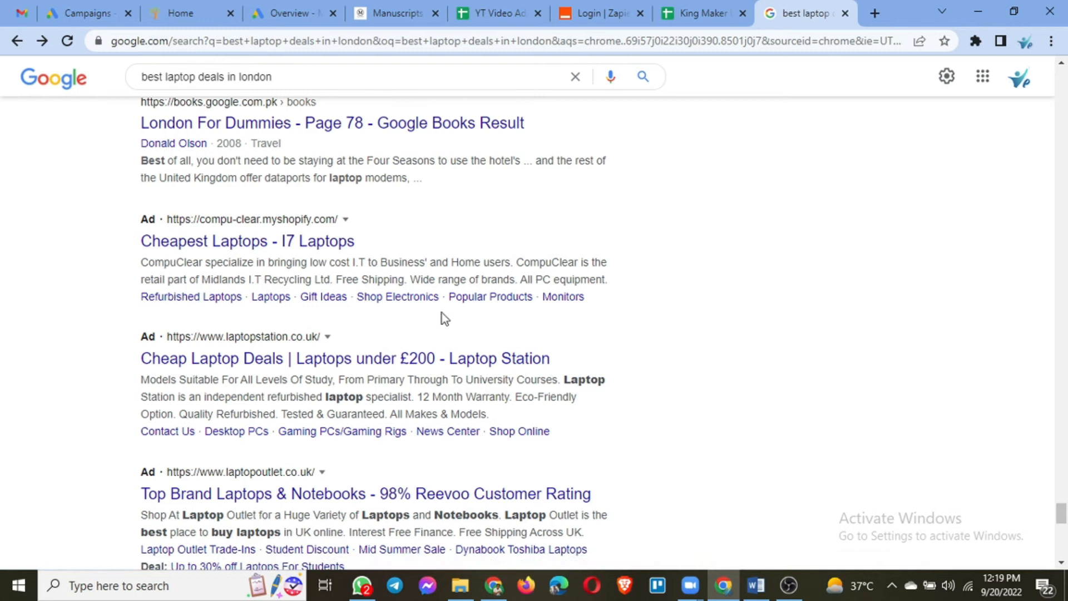
pyautogui.scroll(-2, 565, 332)
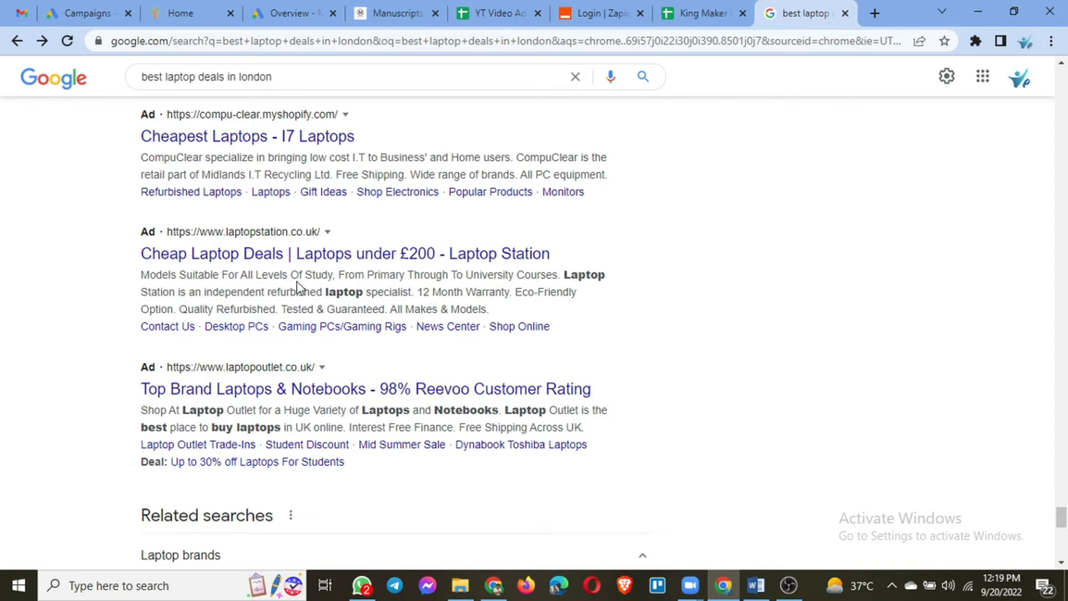
pyautogui.moveTo(146, 275); pyautogui.dragTo(408, 288)
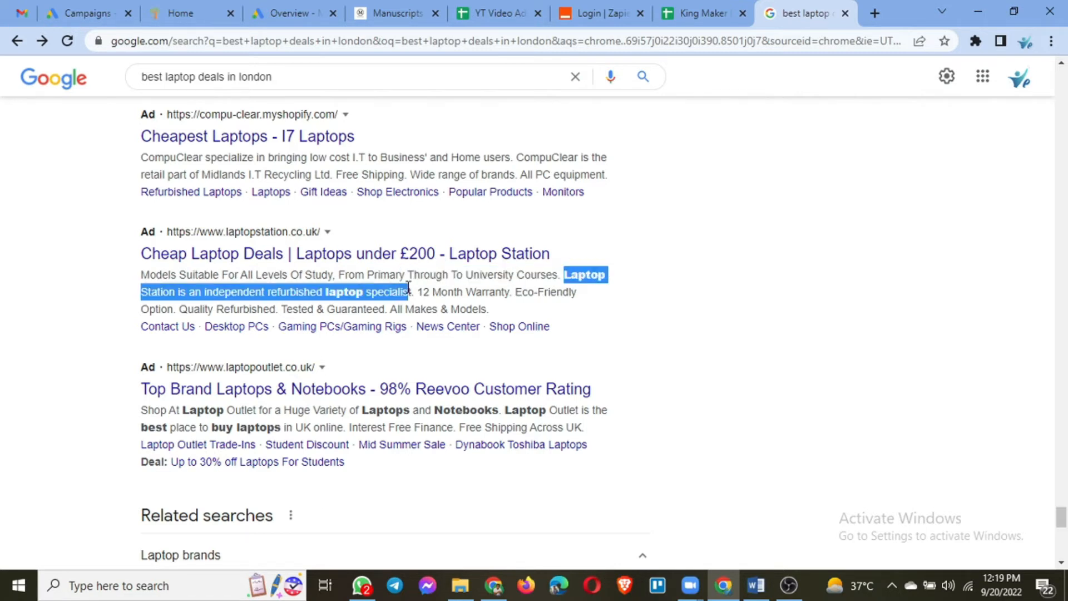
pyautogui.click(439, 304)
pyautogui.moveTo(419, 292); pyautogui.dragTo(510, 300)
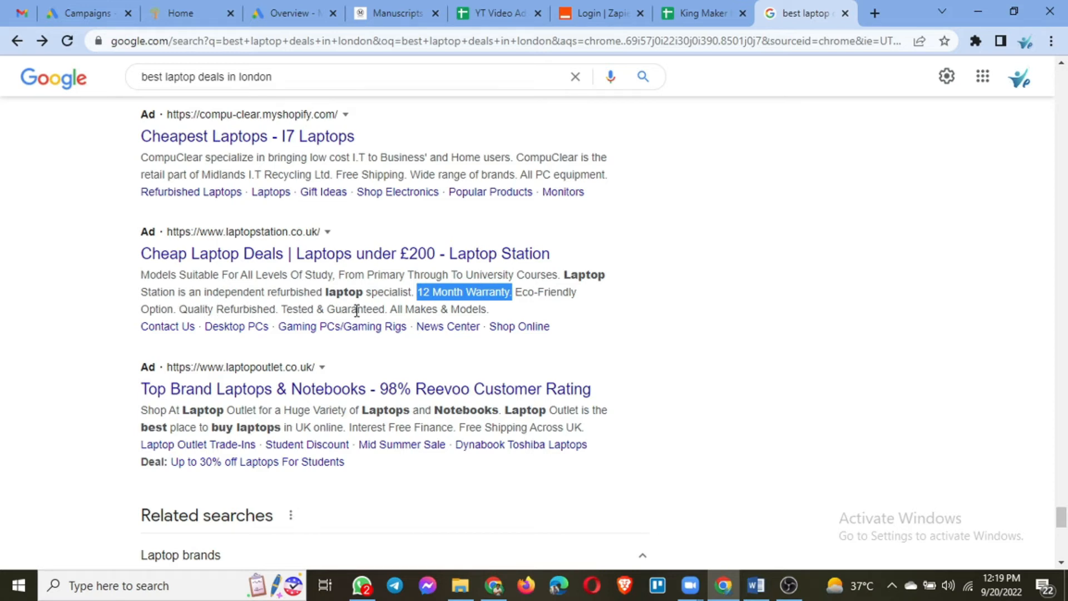
pyautogui.click(398, 311)
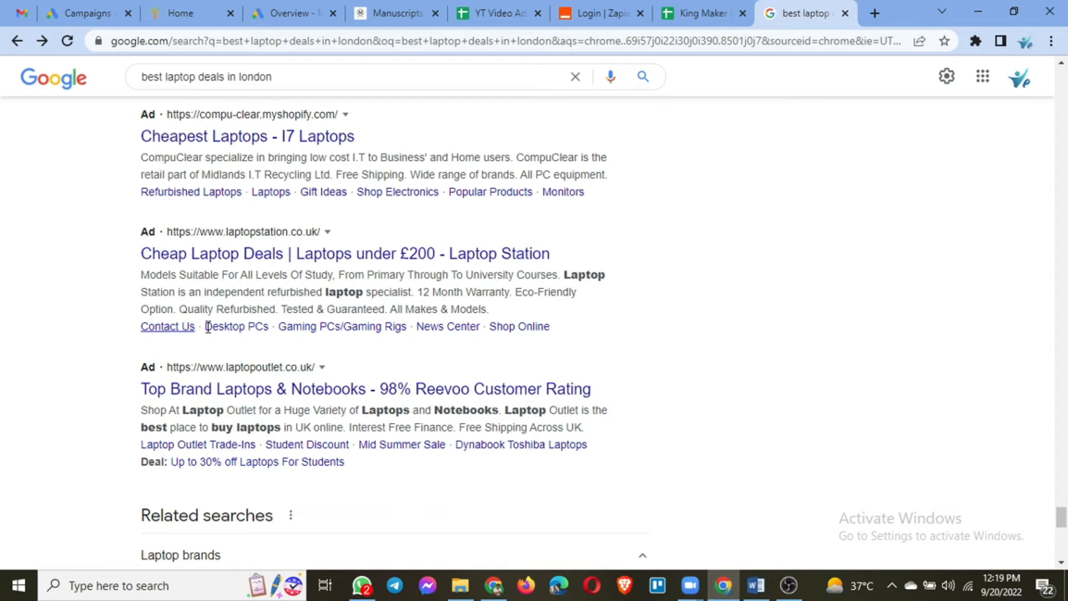
pyautogui.scroll(-1, 512, 336)
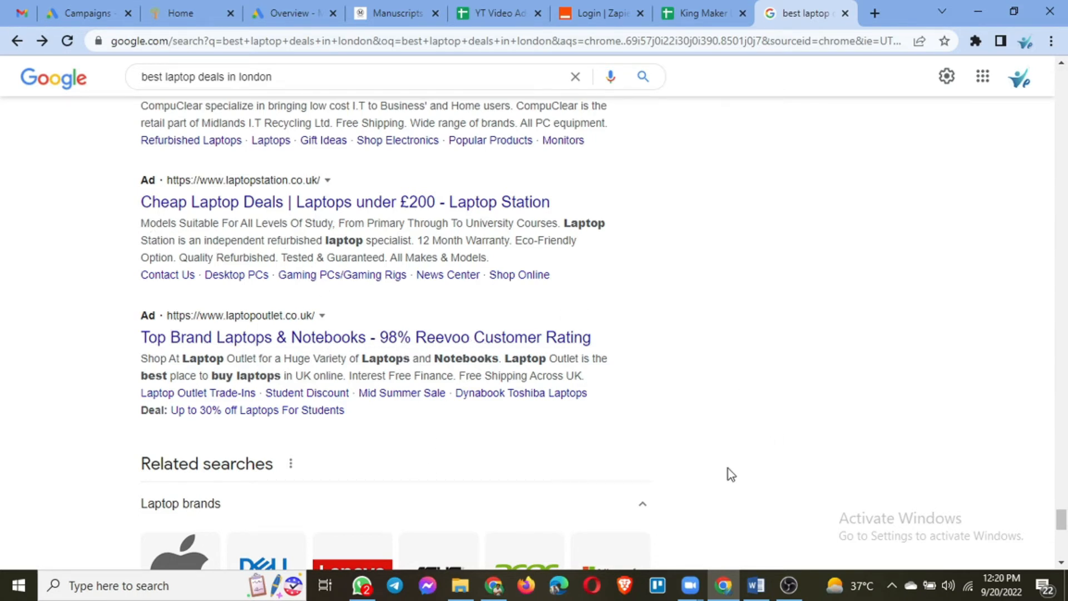
# Switch to Word, highlight "Up to 15, Recommended 15" in the Headlines item, and switch back to Chrome.
pyautogui.click(755, 585)
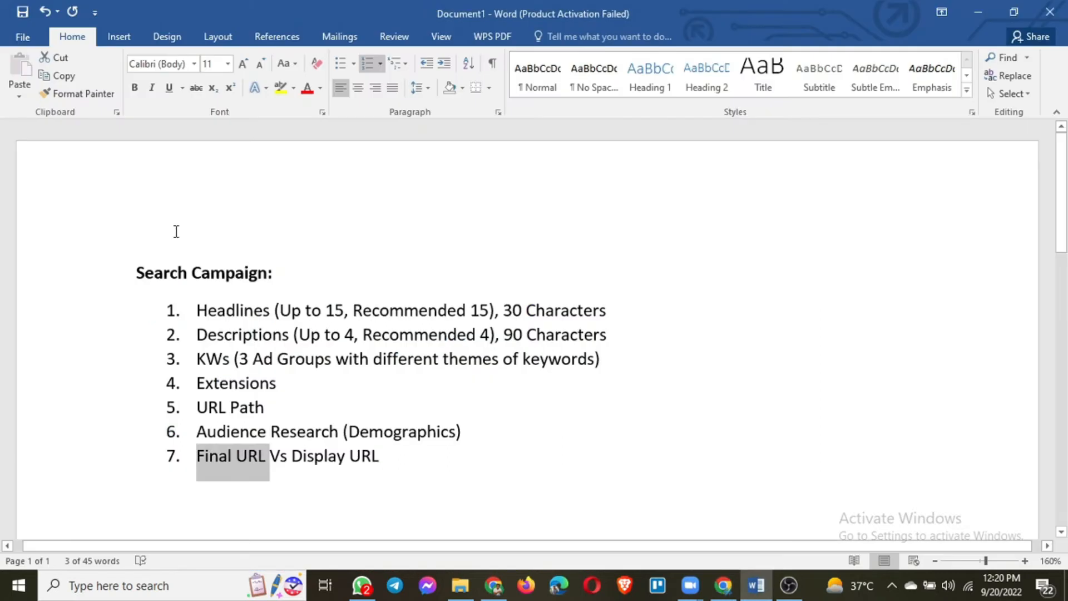
pyautogui.click(241, 334)
pyautogui.scroll(-1, 236, 331)
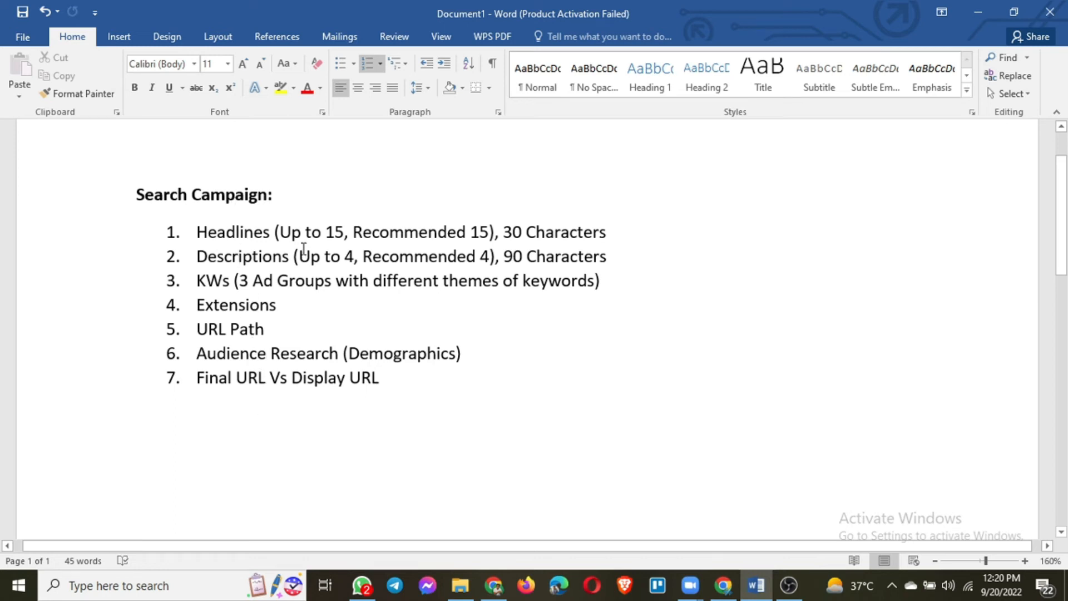
pyautogui.doubleClick(286, 232)
pyautogui.moveTo(334, 244); pyautogui.dragTo(476, 241)
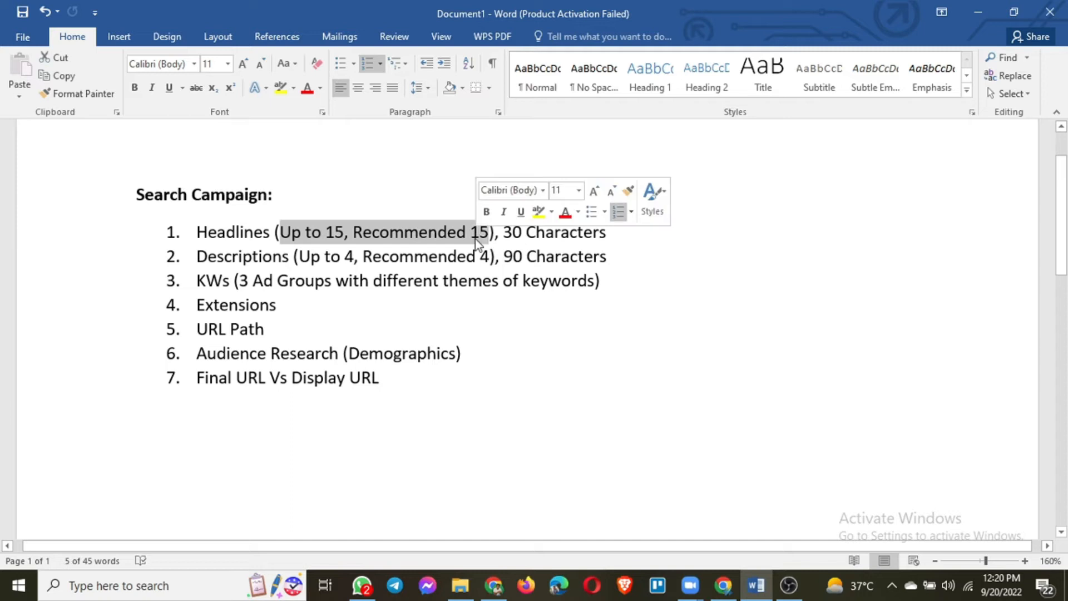
pyautogui.click(724, 585)
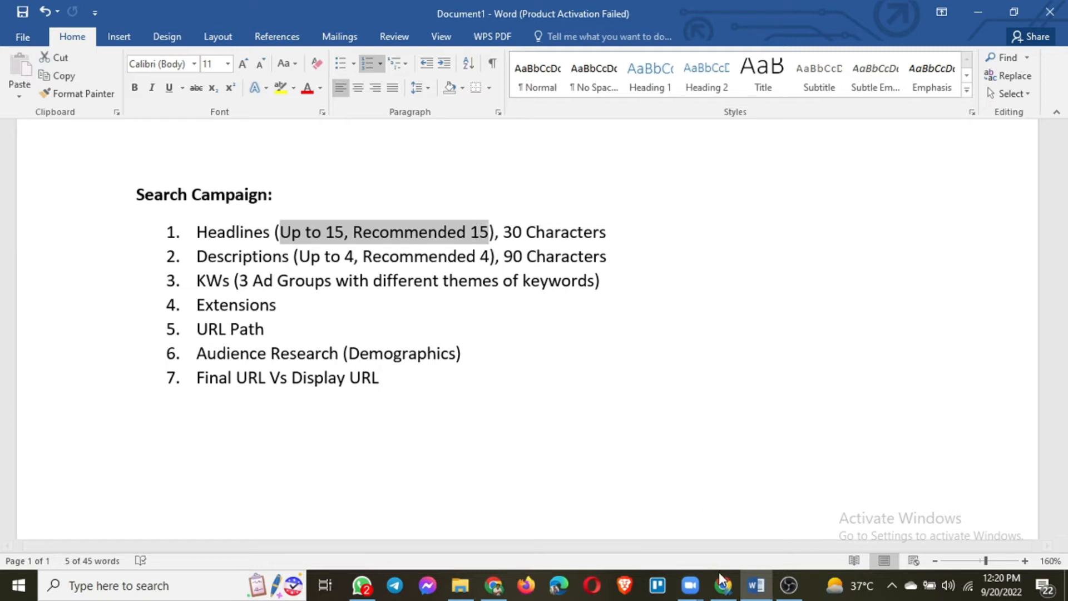
# Examine the ads near the end of the results page, then compare them with the ads at the start.
pyautogui.scroll(1, 148, 276)
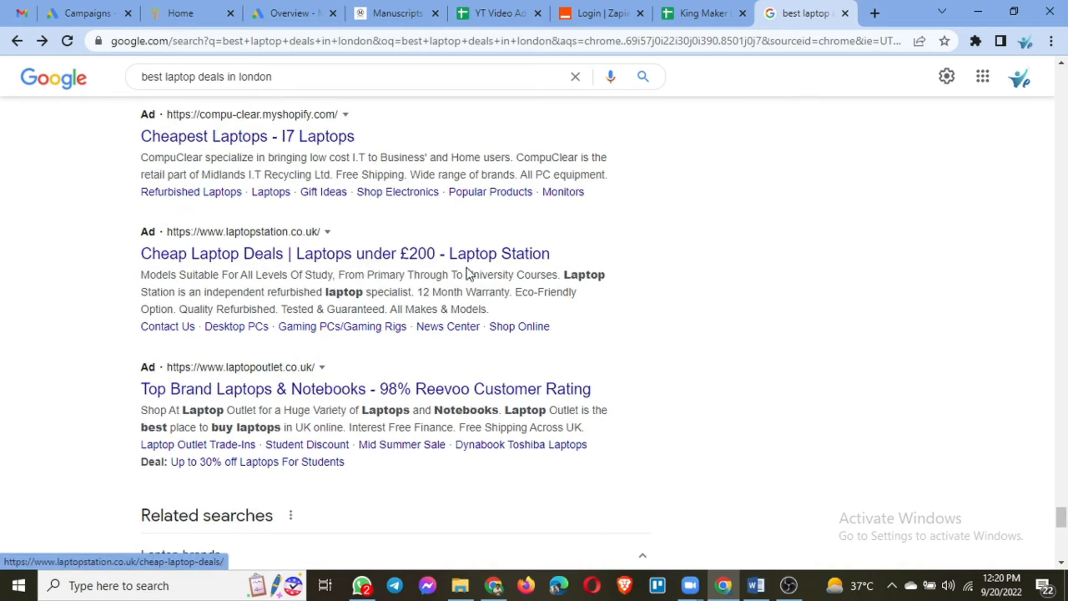
pyautogui.scroll(2, 426, 295)
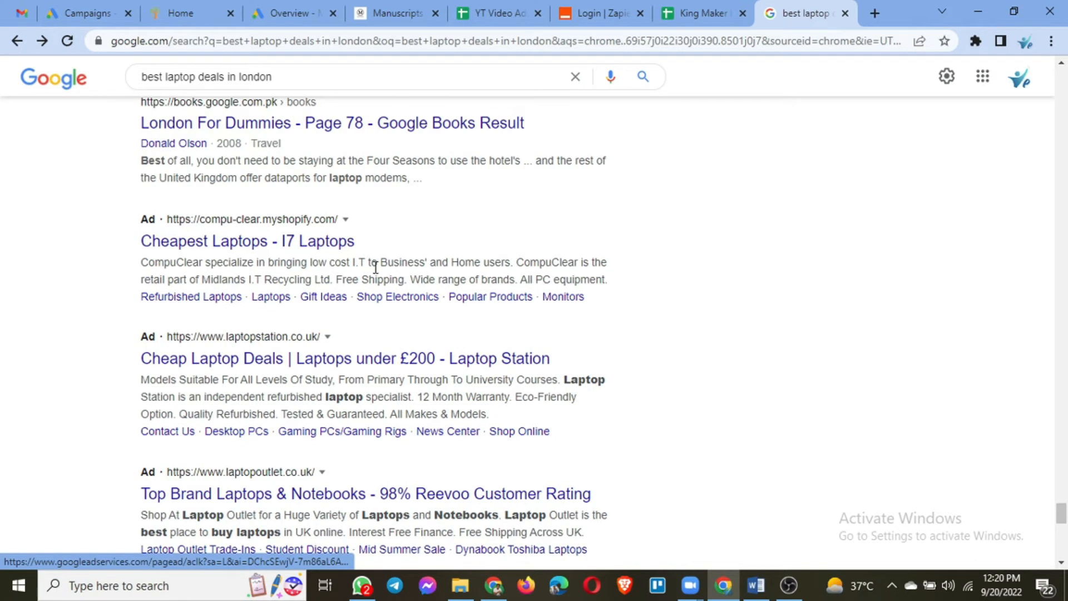
pyautogui.moveTo(1064, 508); pyautogui.dragTo(1062, 288)
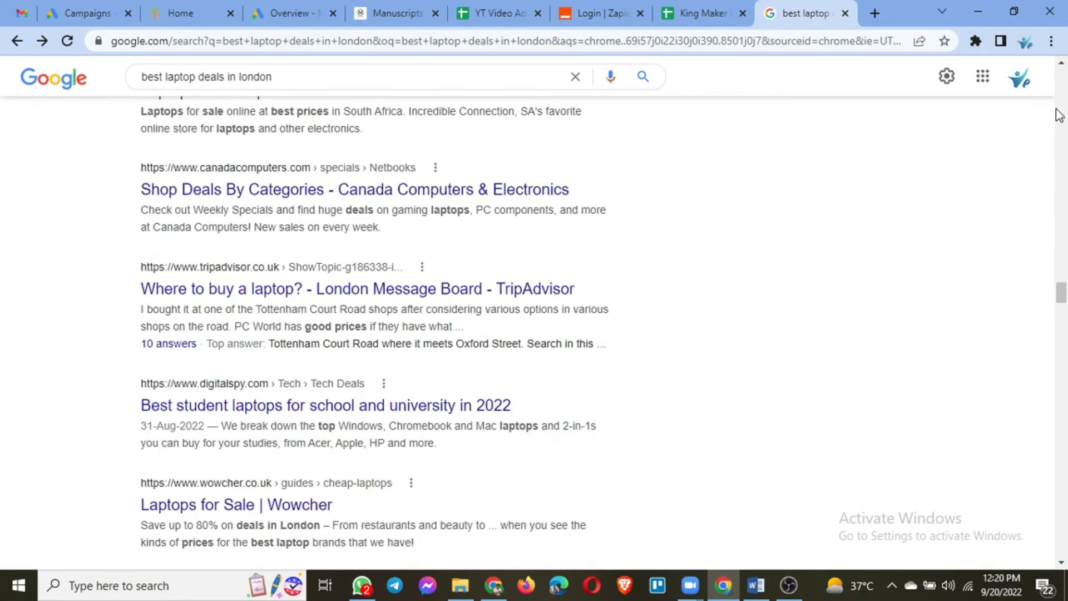
pyautogui.scroll(1, 967, 259)
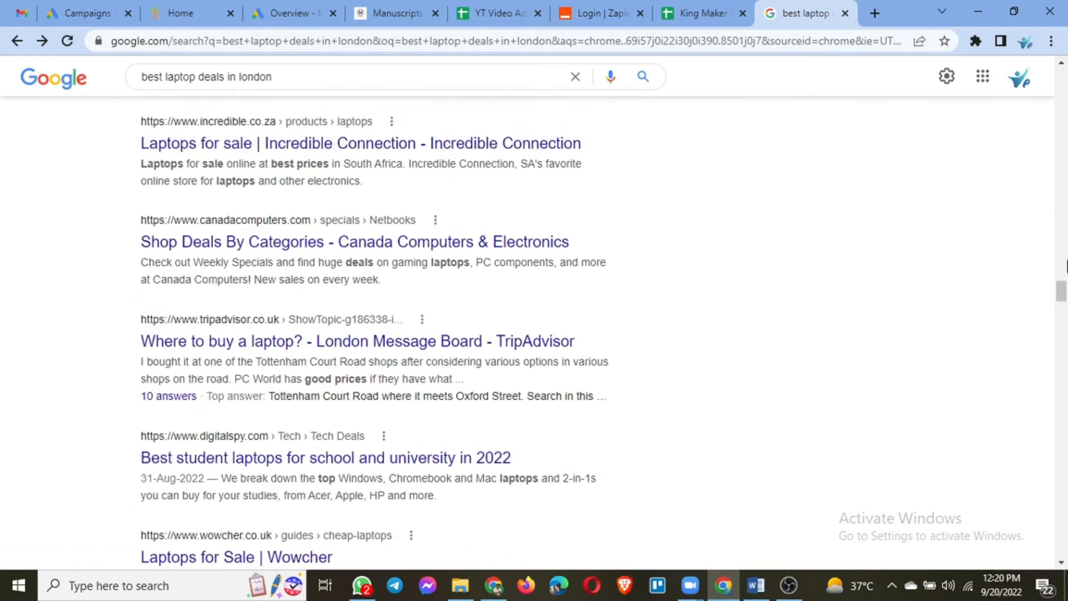
pyautogui.scroll(8, 1062, 287)
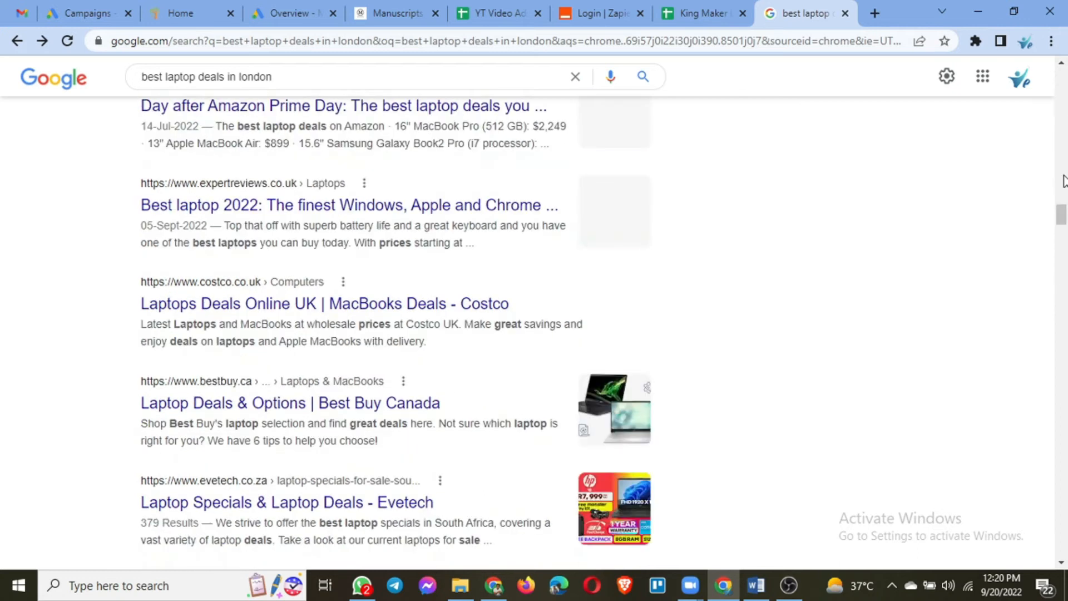
pyautogui.moveTo(1061, 213); pyautogui.dragTo(1059, 78)
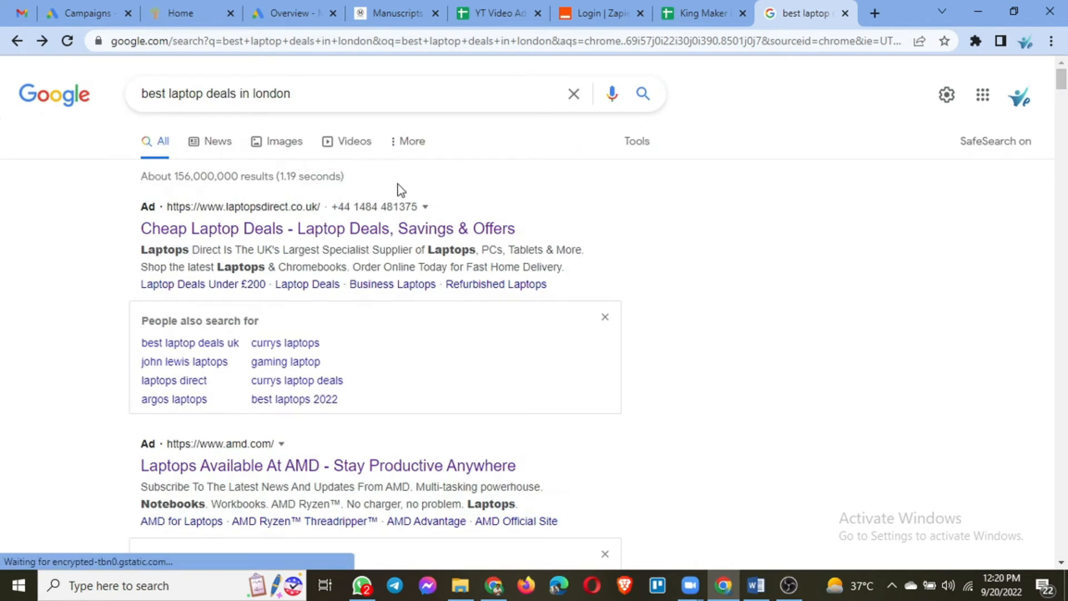
pyautogui.scroll(-5, 449, 356)
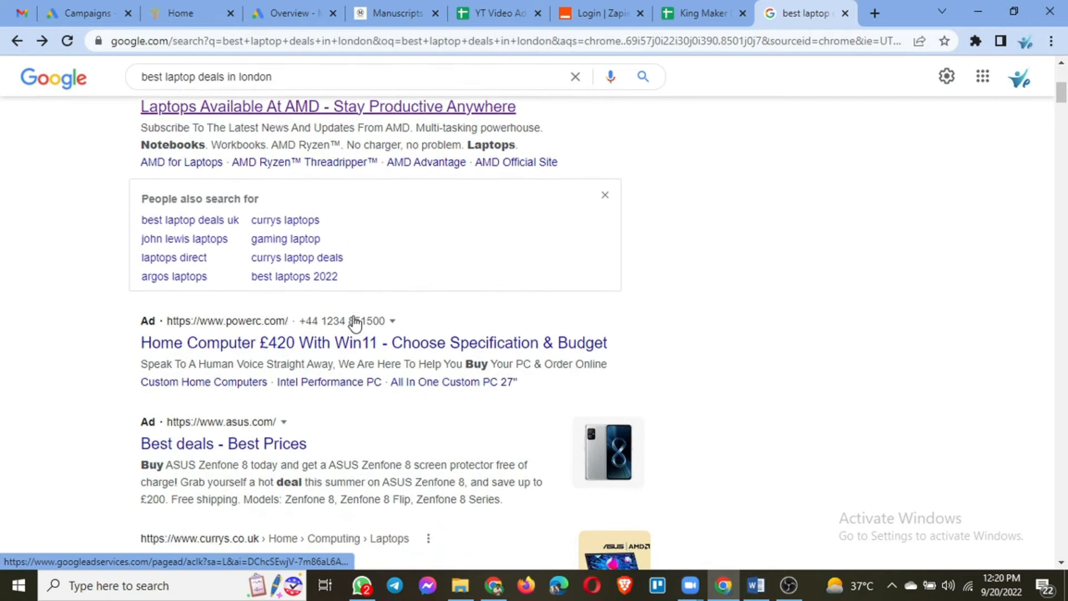
pyautogui.scroll(-2, 502, 356)
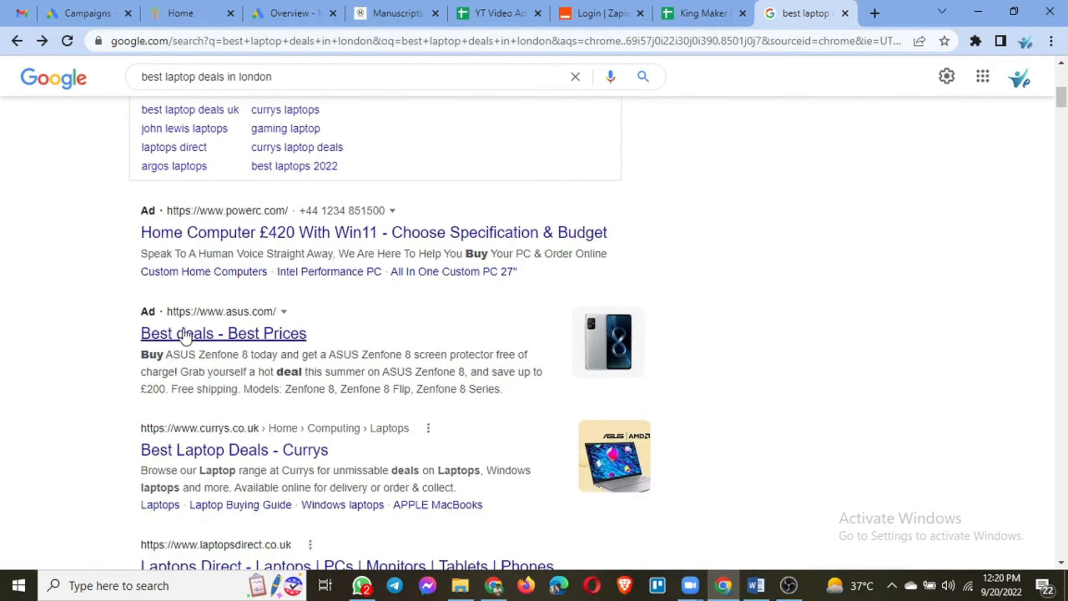
pyautogui.scroll(4, 372, 360)
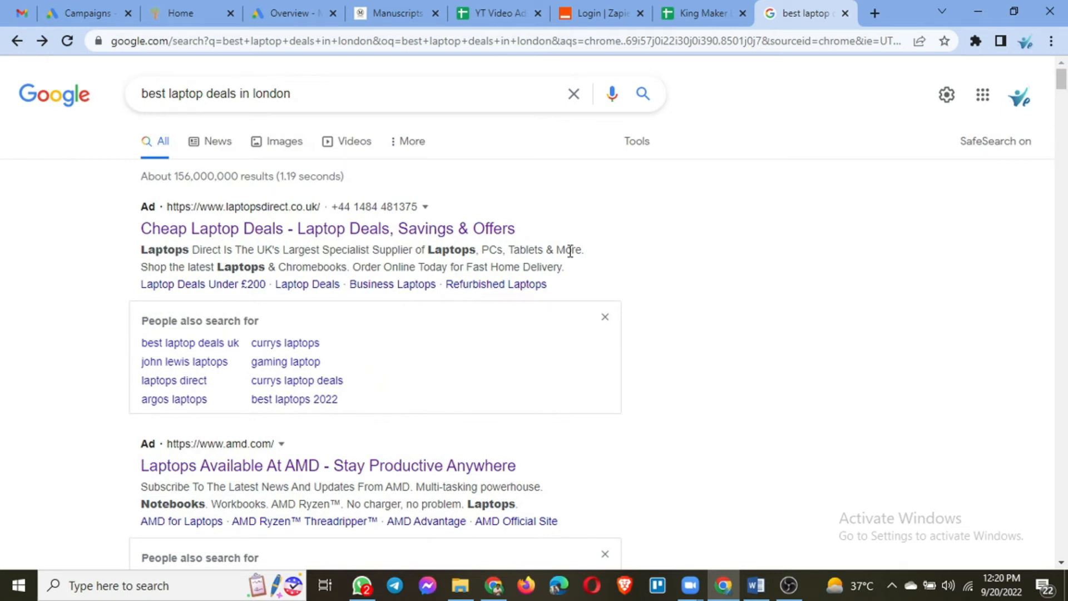
# Switch to Word and highlight the Headlines and Descriptions items in the Search Campaign list.
pyautogui.click(757, 583)
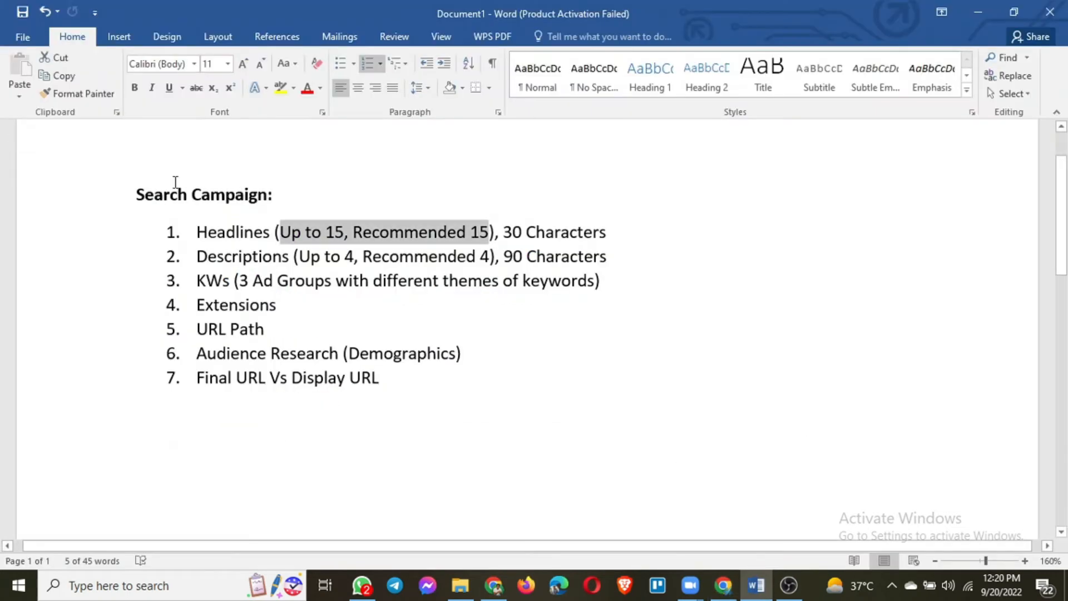
pyautogui.click(349, 244)
pyautogui.moveTo(622, 255); pyautogui.dragTo(224, 222)
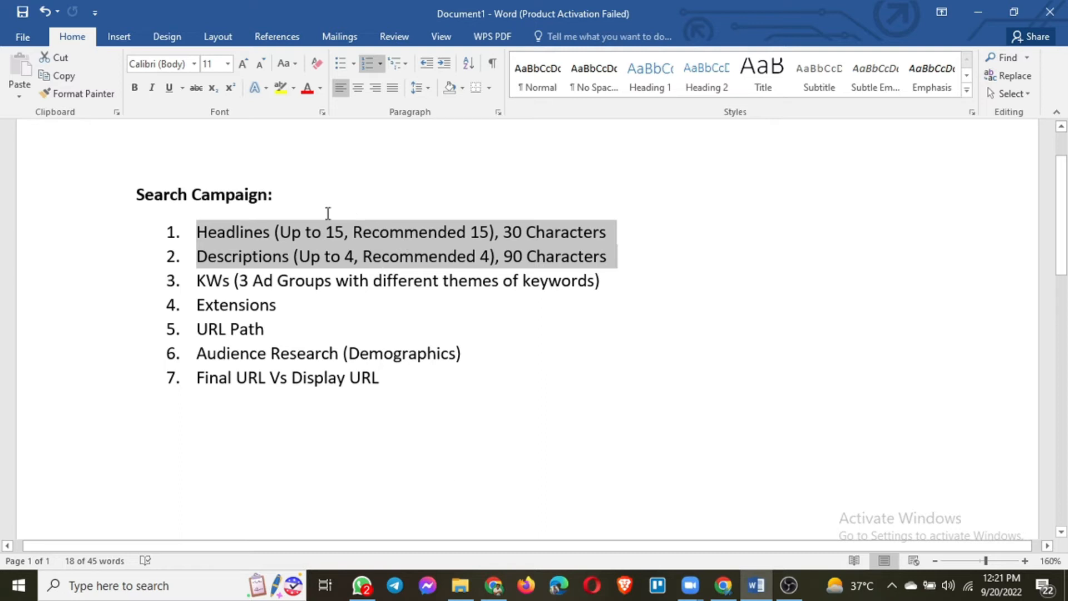
# Switch to Google Ads in Chrome and start a new campaign from the Campaigns page.
pyautogui.click(723, 585)
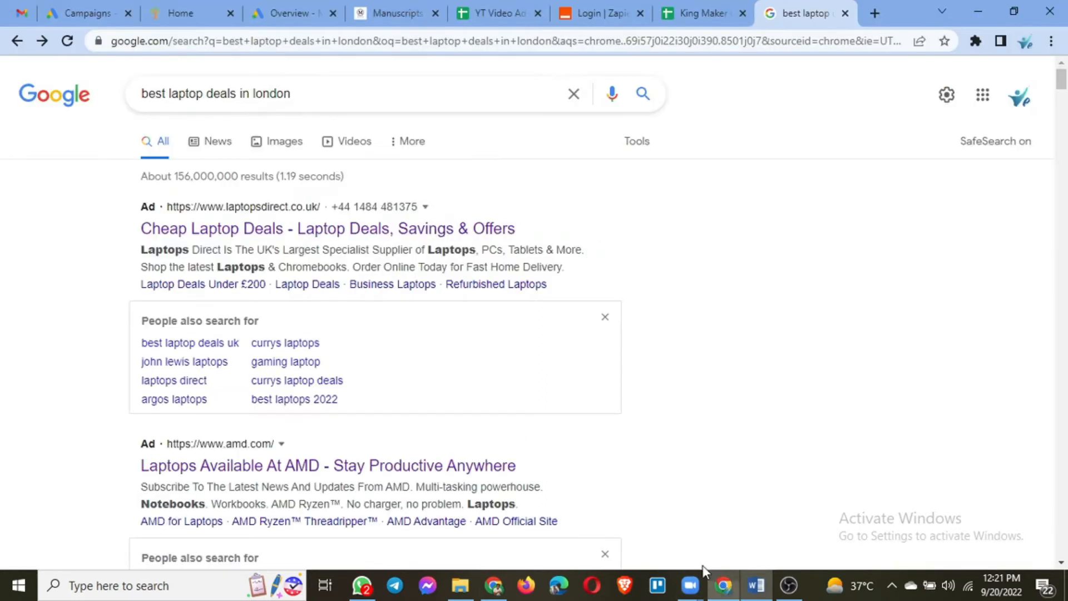
pyautogui.click(286, 10)
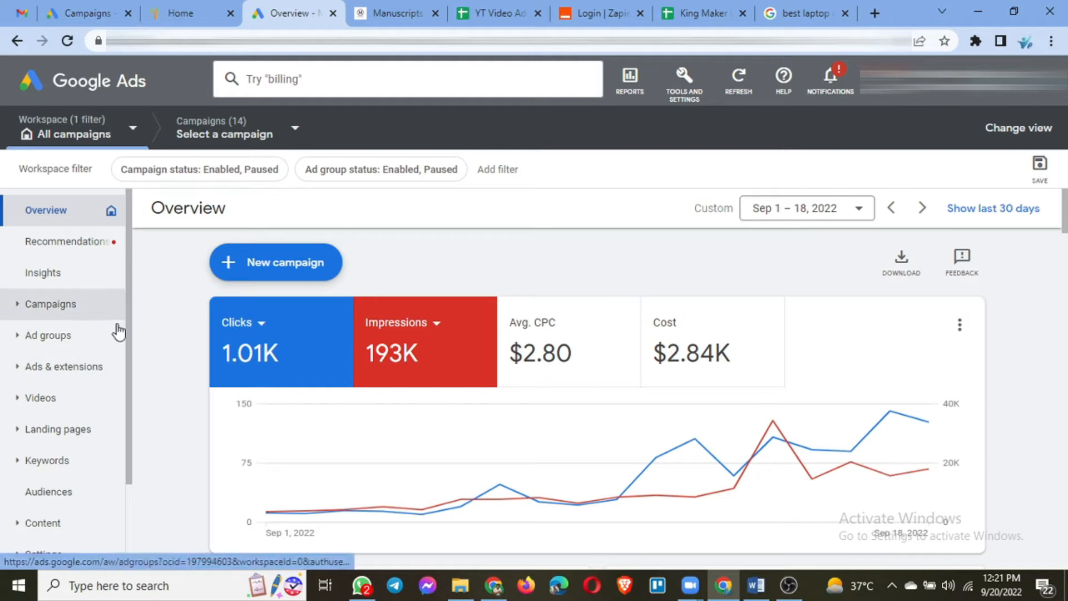
pyautogui.click(51, 304)
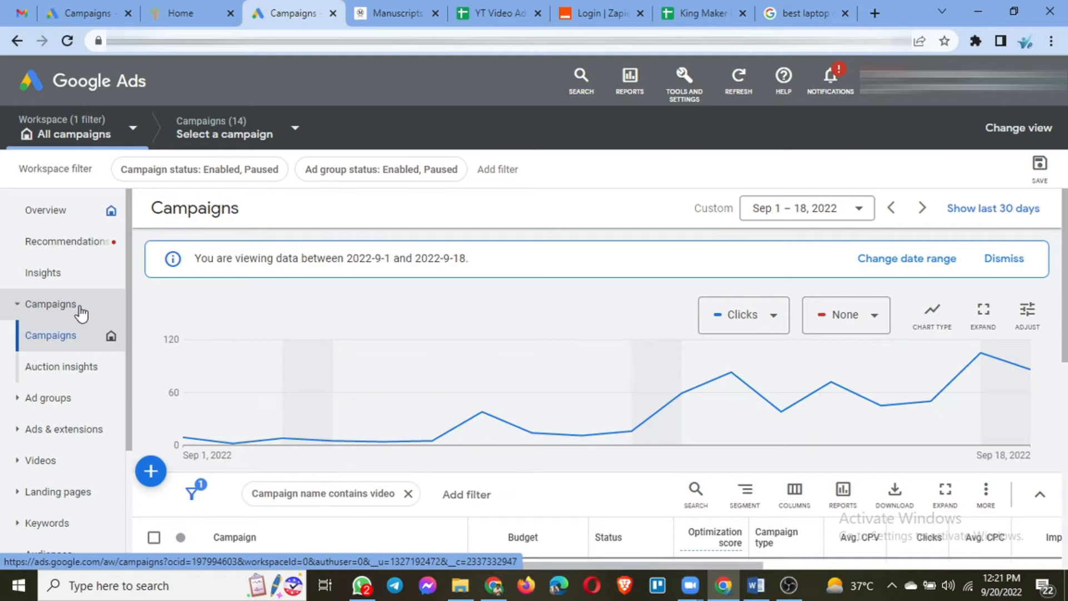
pyautogui.scroll(-2, 353, 298)
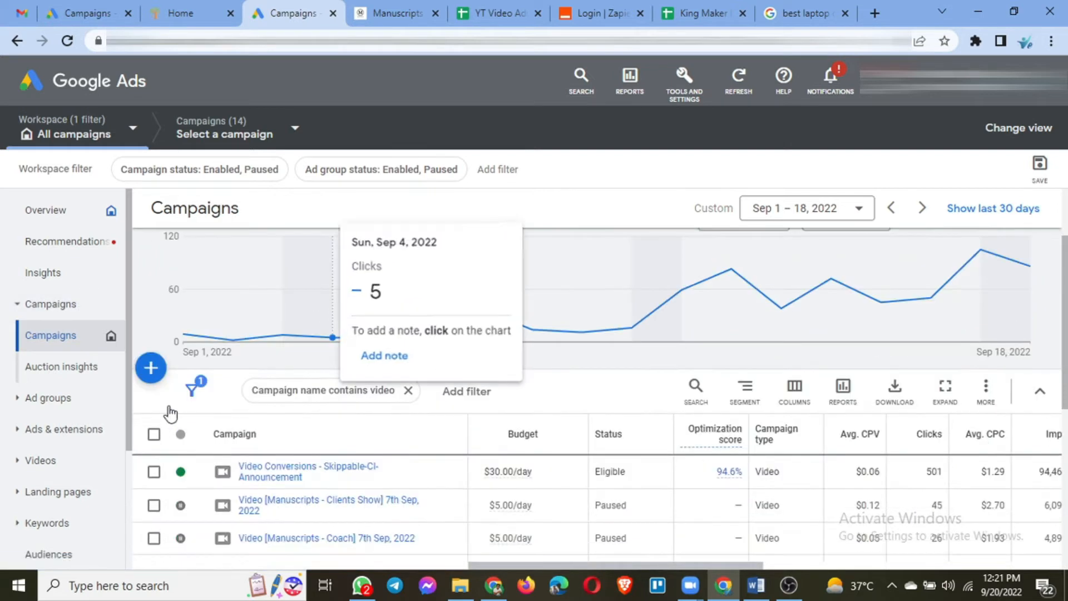
pyautogui.click(150, 374)
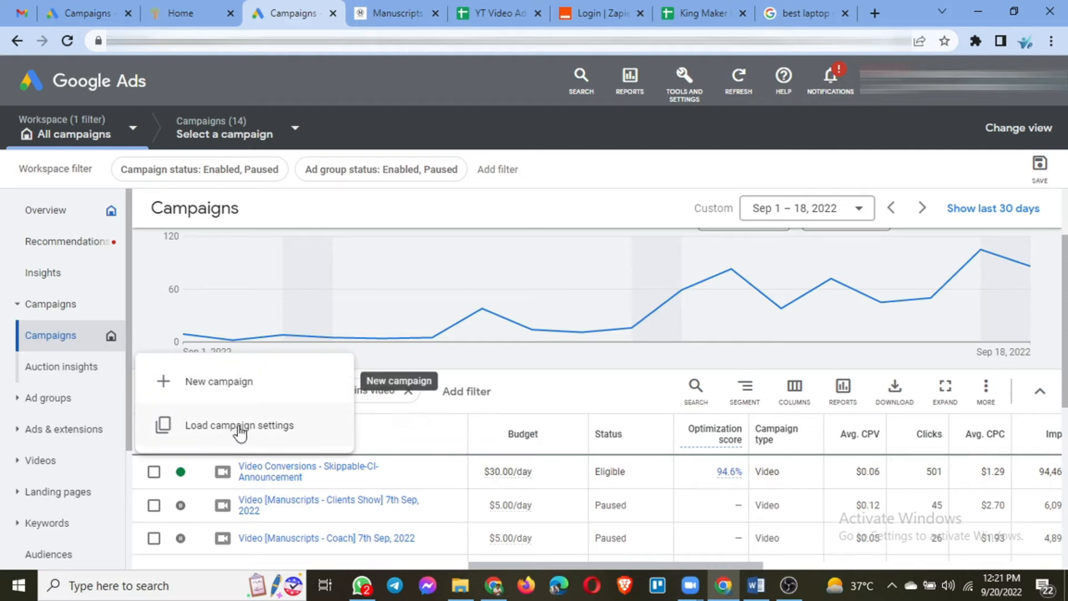
pyautogui.click(233, 389)
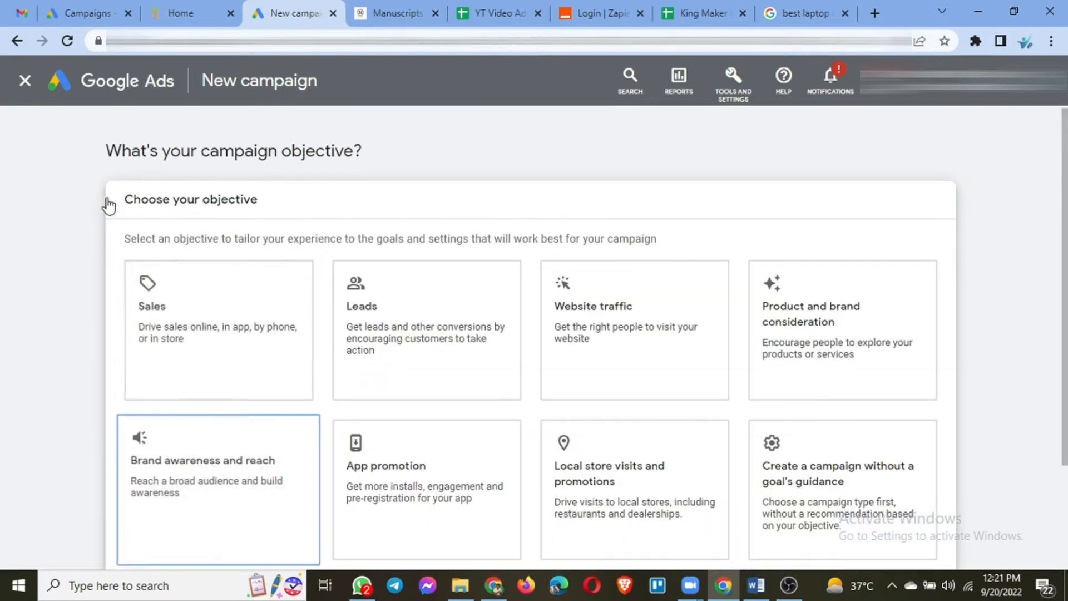
# Review the campaign objectives and choose Website traffic for the new campaign.
pyautogui.scroll(-1, 78, 322)
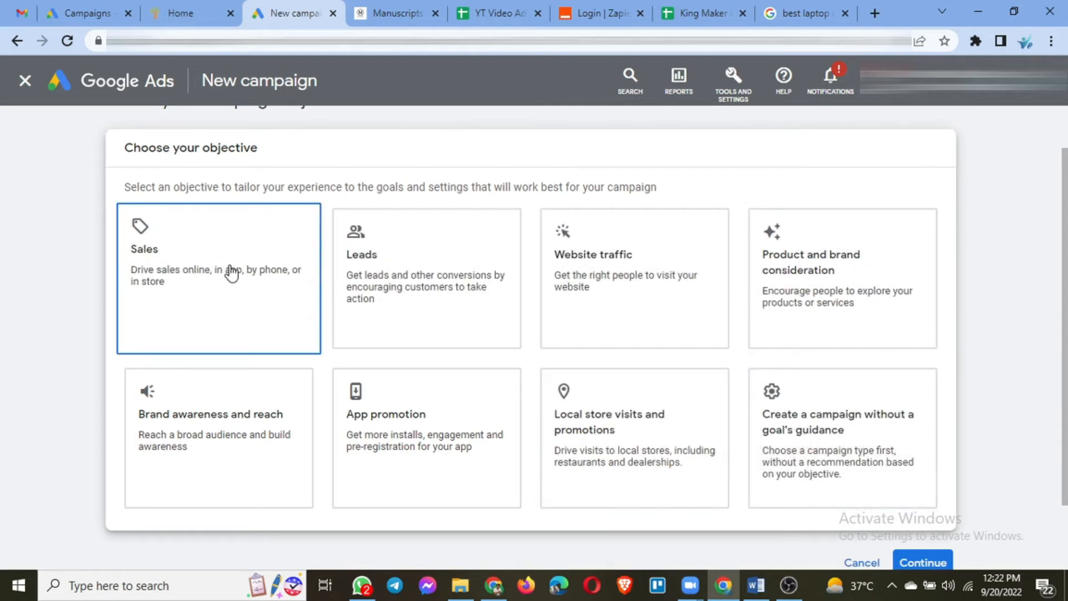
pyautogui.click(377, 274)
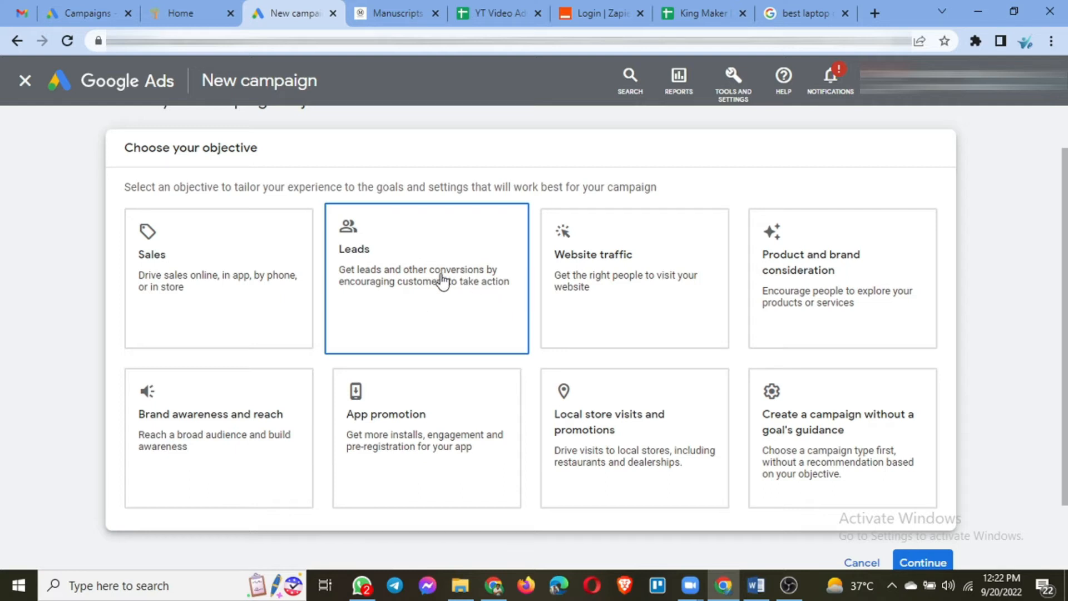
pyautogui.click(610, 303)
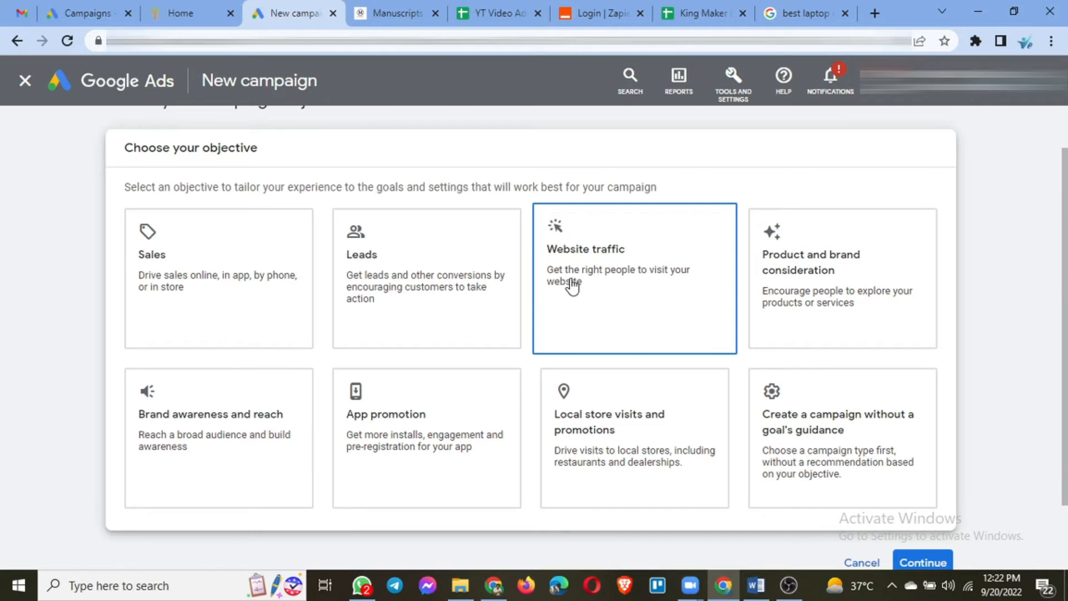
pyautogui.click(595, 288)
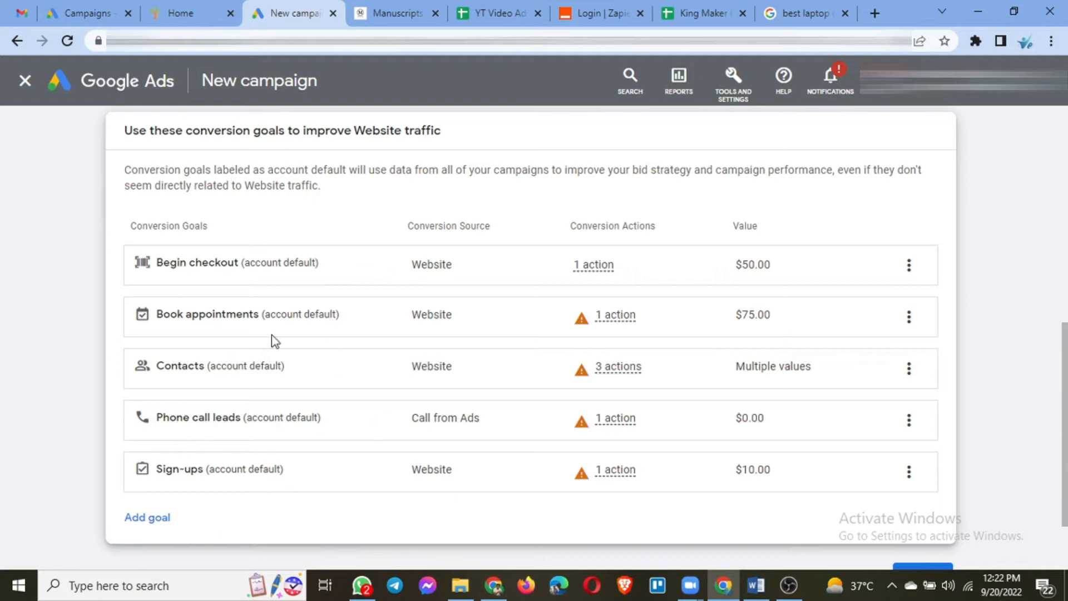
# Remove the "Contacts" and "Phone call leads" conversion goals from the campaign.
pyautogui.moveTo(831, 321)
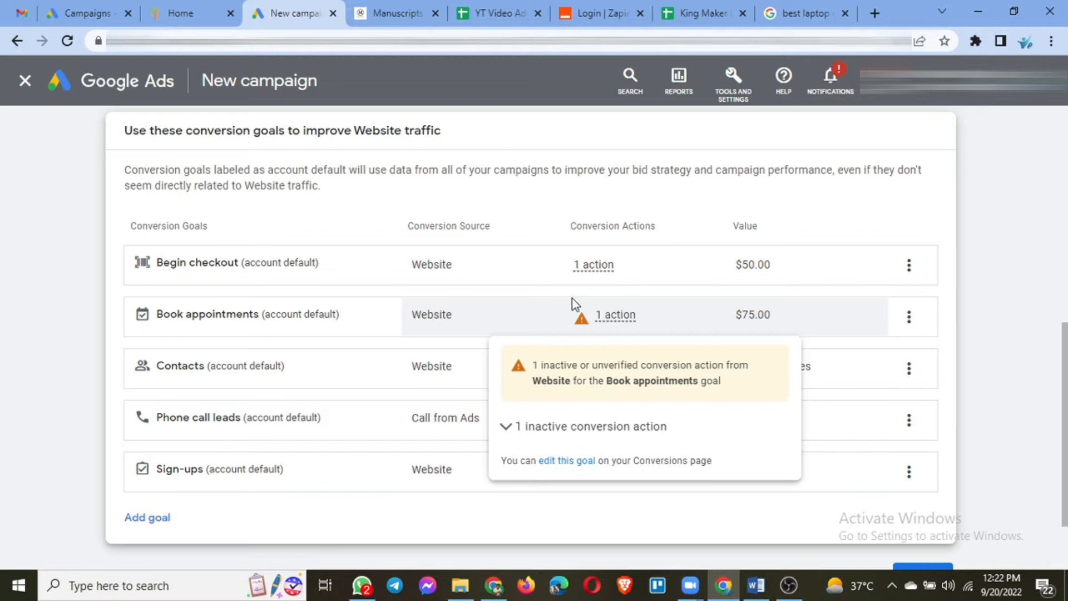
pyautogui.click(910, 370)
pyautogui.click(964, 391)
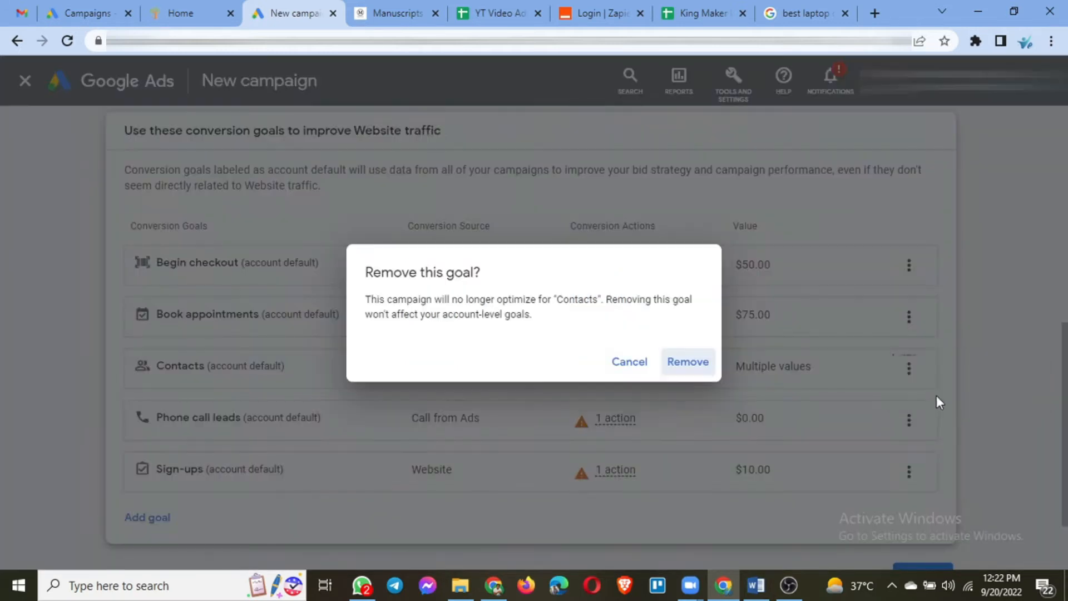
pyautogui.click(687, 362)
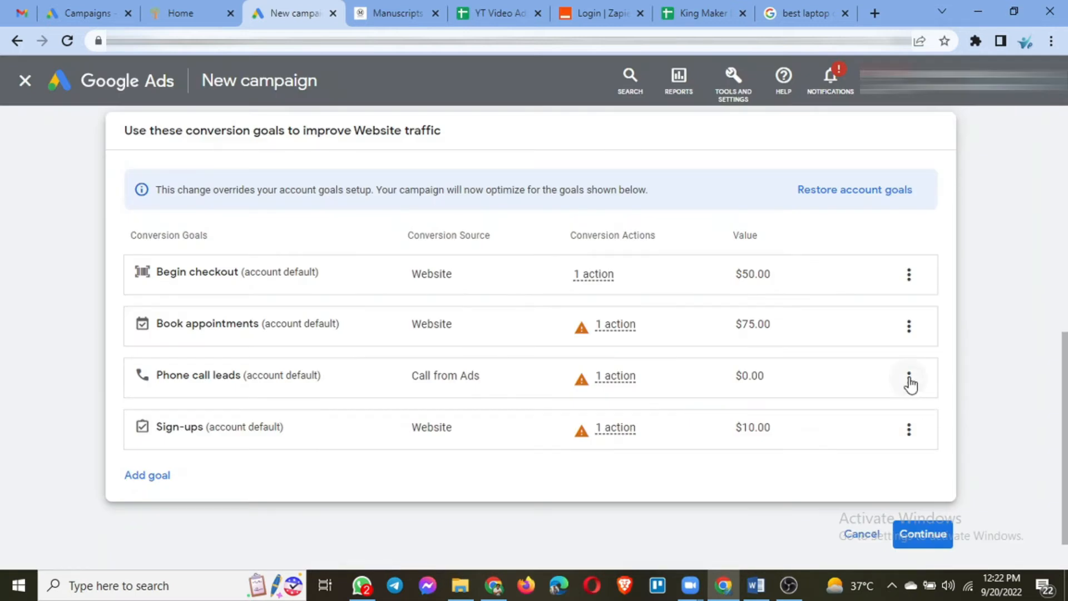
pyautogui.click(909, 380)
pyautogui.click(946, 400)
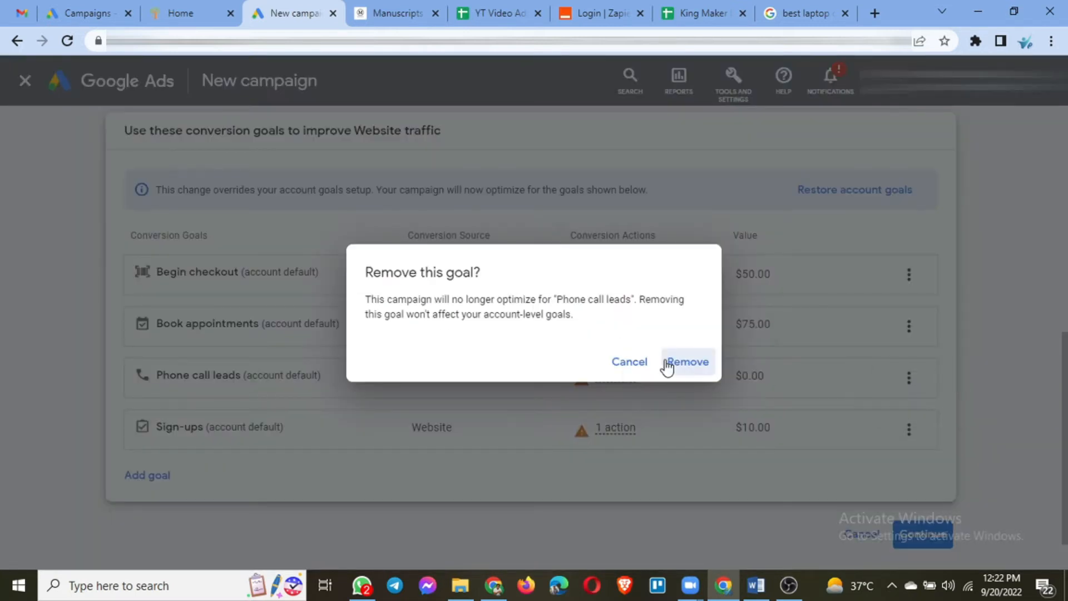
pyautogui.click(669, 365)
# Remove the "Sign-ups" and "Book appointments" goals, keeping only Begin checkout, and continue to the campaign types.
pyautogui.click(909, 379)
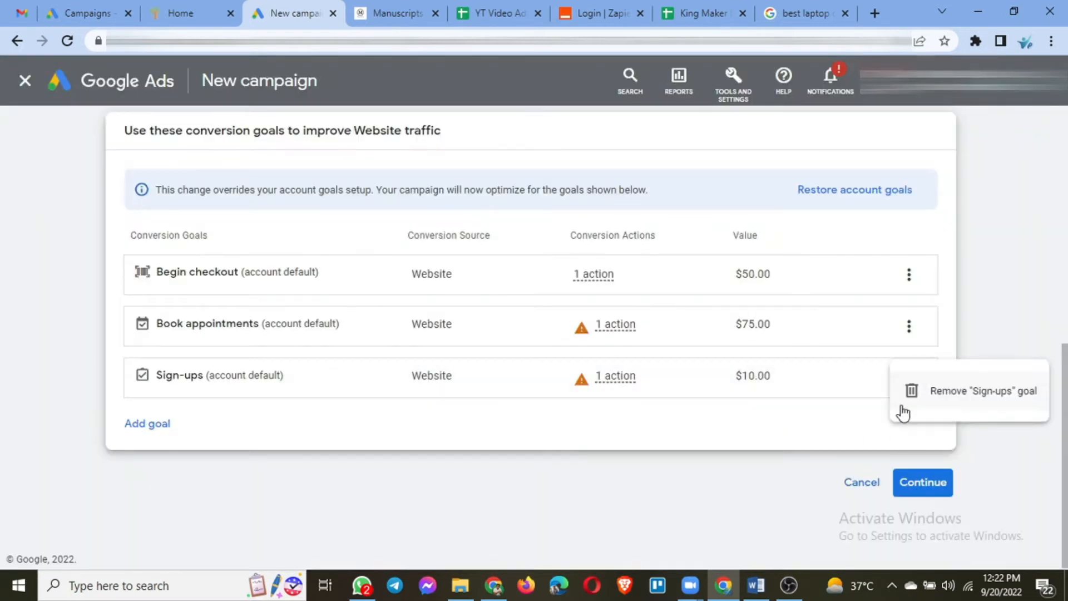
pyautogui.click(947, 396)
pyautogui.click(703, 358)
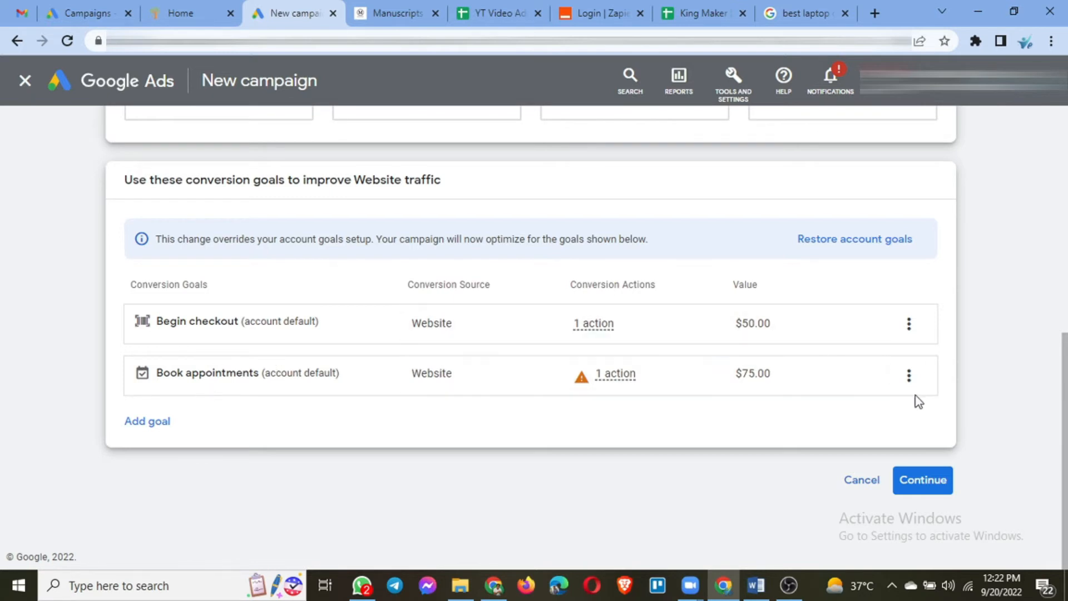
pyautogui.moveTo(587, 380)
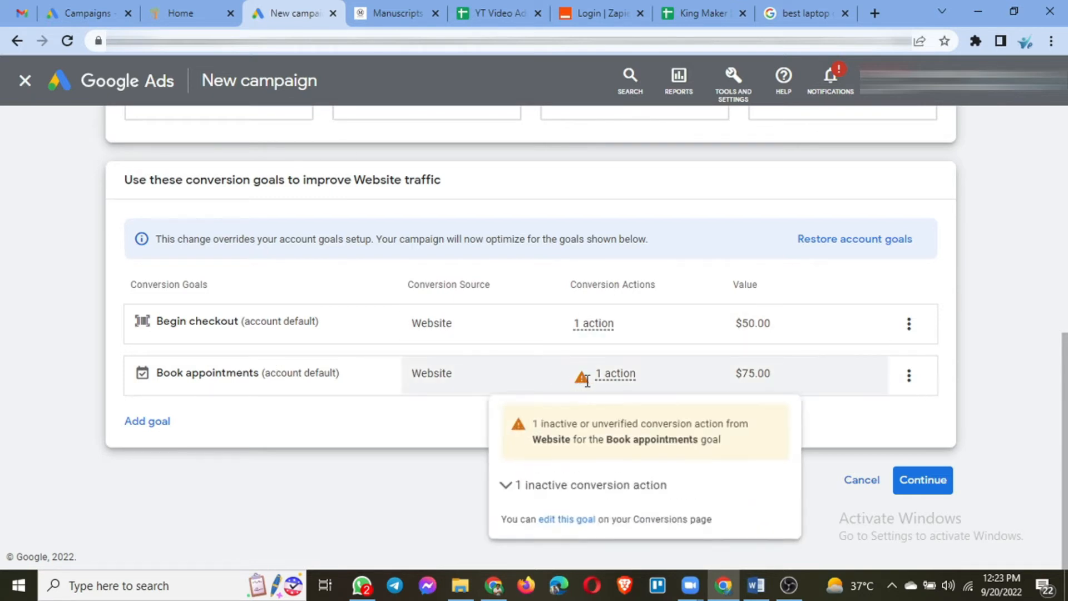
pyautogui.click(909, 375)
pyautogui.click(889, 389)
pyautogui.click(686, 365)
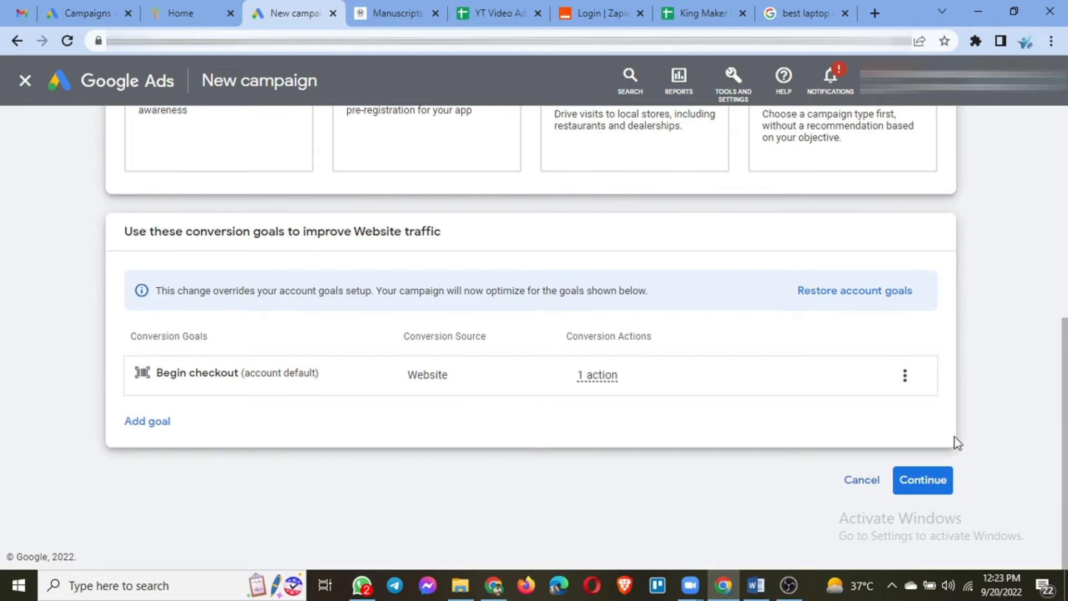
pyautogui.click(928, 487)
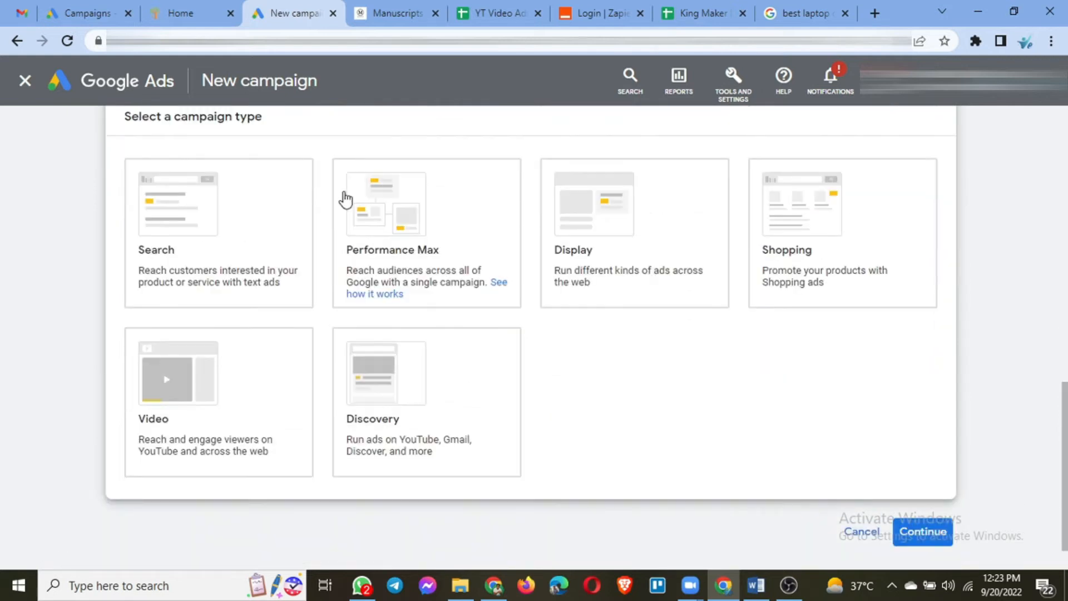
# Go over the available campaign types and select Search for the new campaign.
pyautogui.click(156, 223)
pyautogui.click(371, 210)
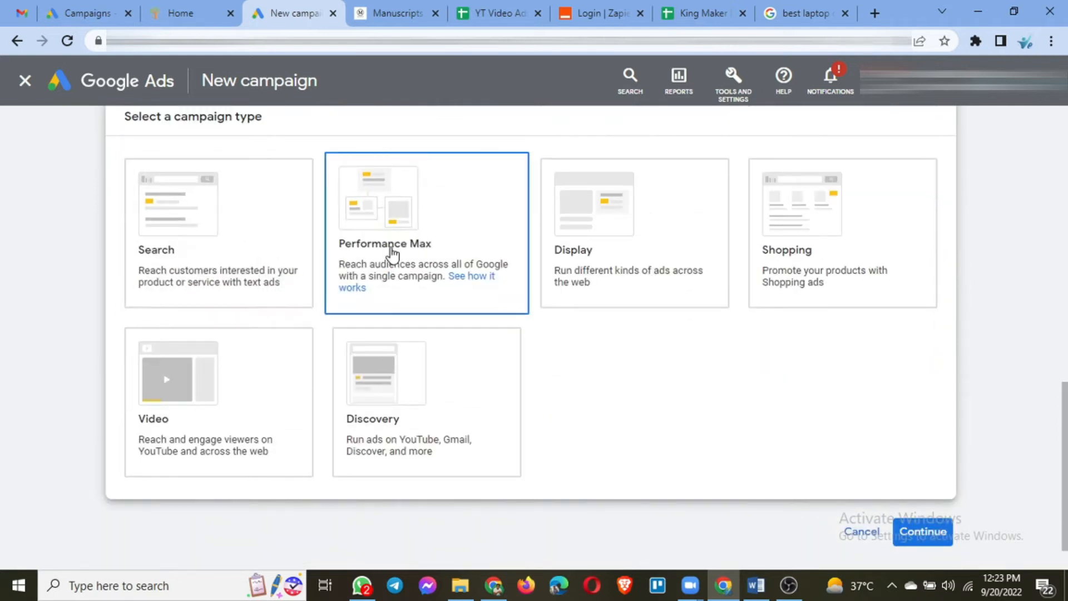
pyautogui.click(640, 222)
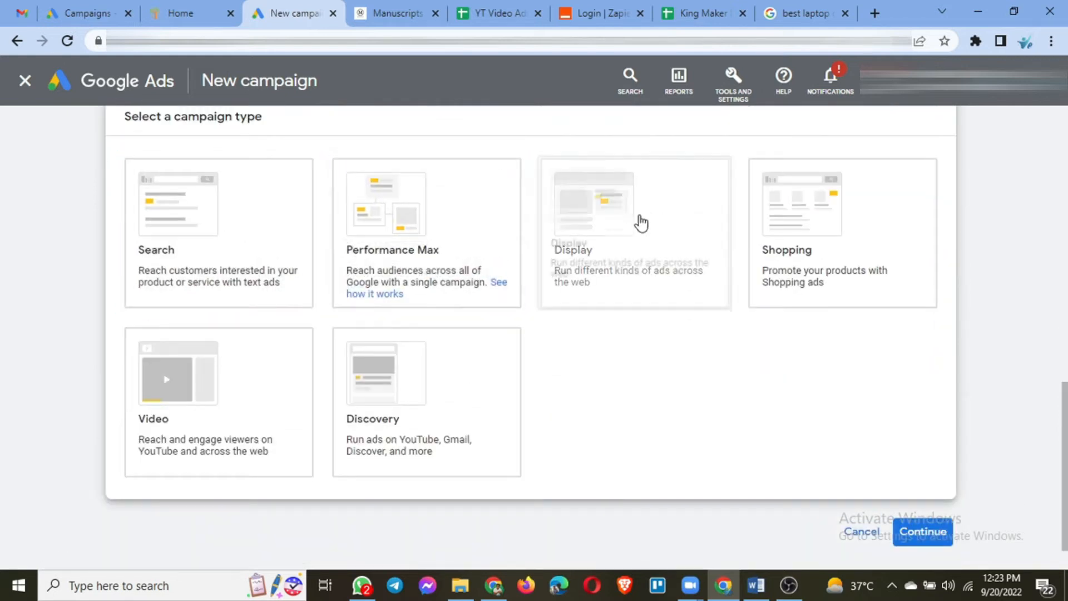
pyautogui.click(748, 231)
pyautogui.click(222, 437)
pyautogui.click(371, 451)
pyautogui.click(267, 245)
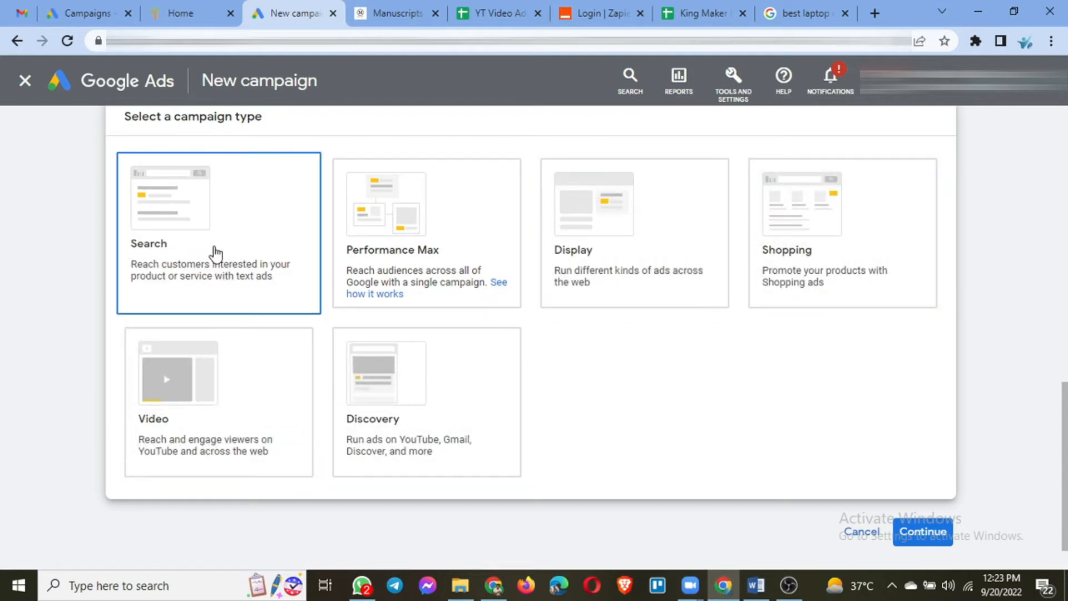
pyautogui.scroll(-5, 216, 254)
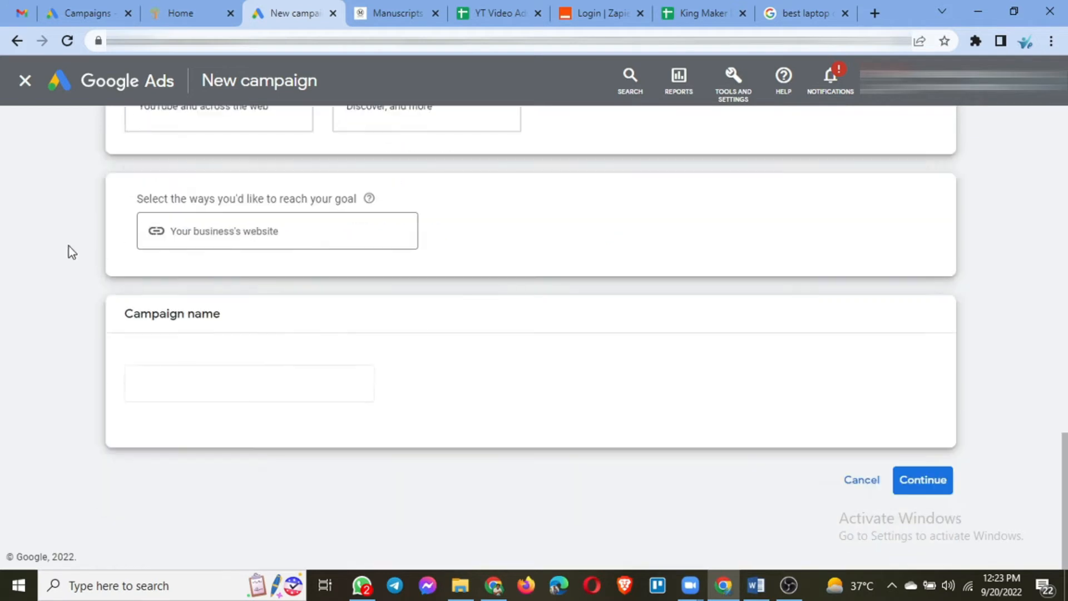
pyautogui.click(256, 232)
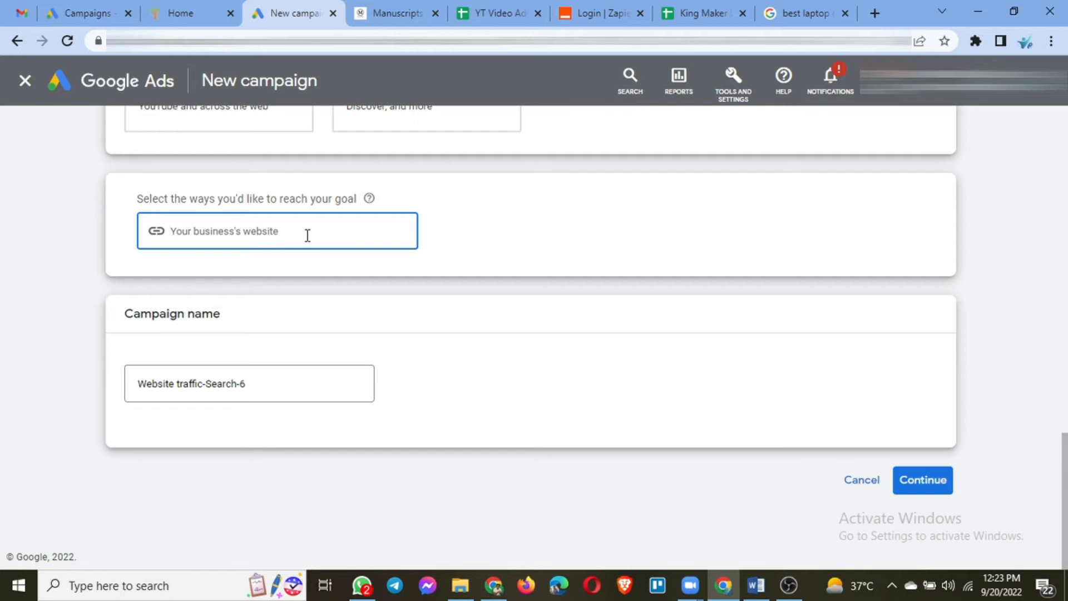
pyautogui.scroll(2, 307, 235)
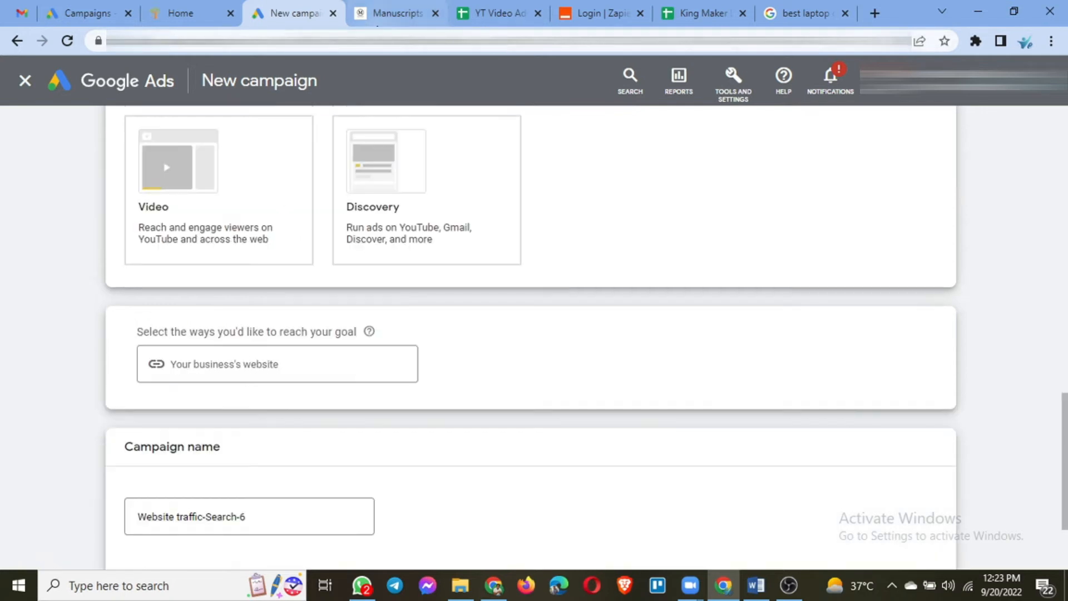
pyautogui.click(383, 15)
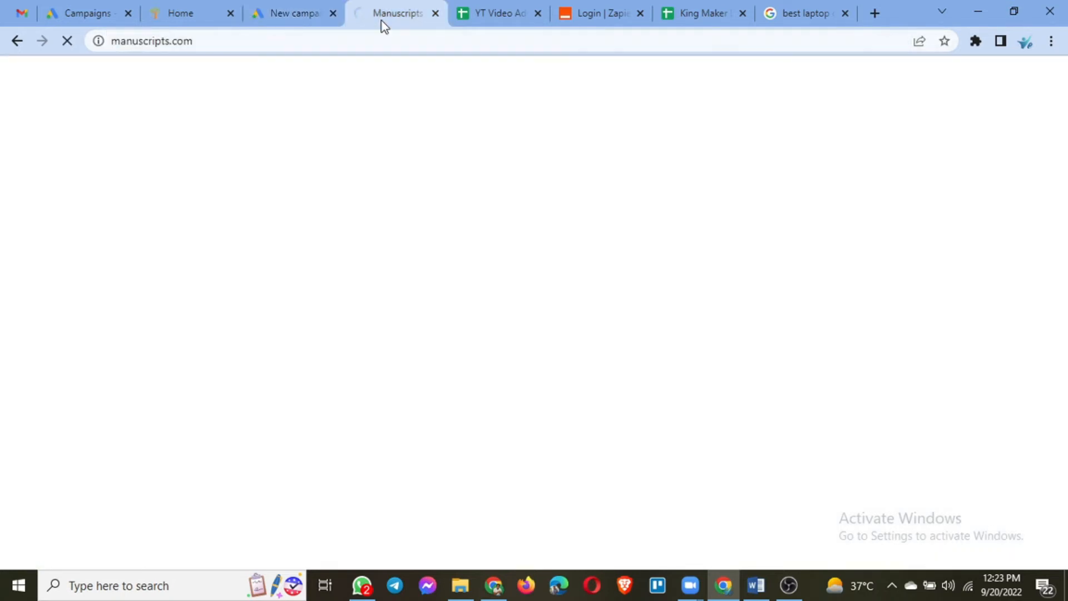
pyautogui.click(322, 41)
pyautogui.hotkey('ctrl', 'c')
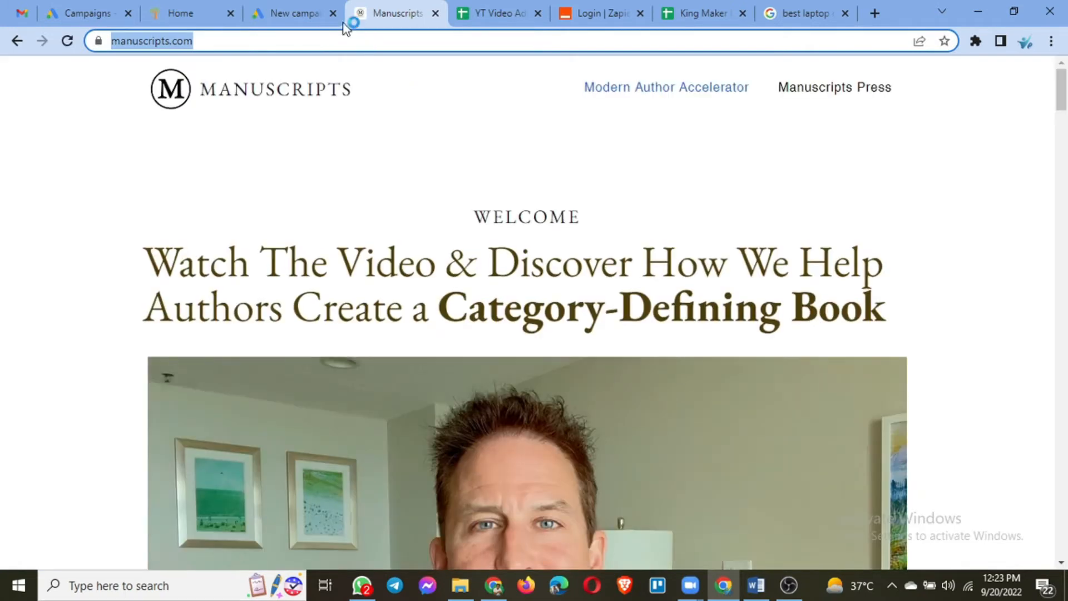
pyautogui.click(299, 12)
pyautogui.click(273, 365)
pyautogui.hotkey('ctrl', 'v')
# Keep the suggested campaign name Website traffic-Search-6 and continue to the bidding settings.
pyautogui.scroll(-3, 268, 398)
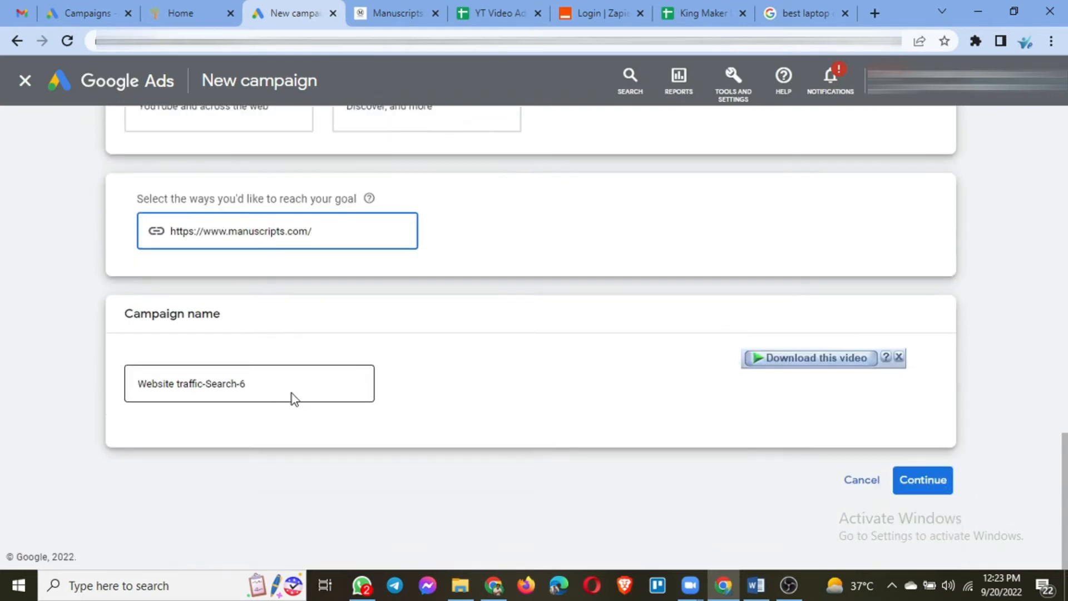
pyautogui.click(267, 383)
pyautogui.moveTo(267, 384); pyautogui.dragTo(135, 372)
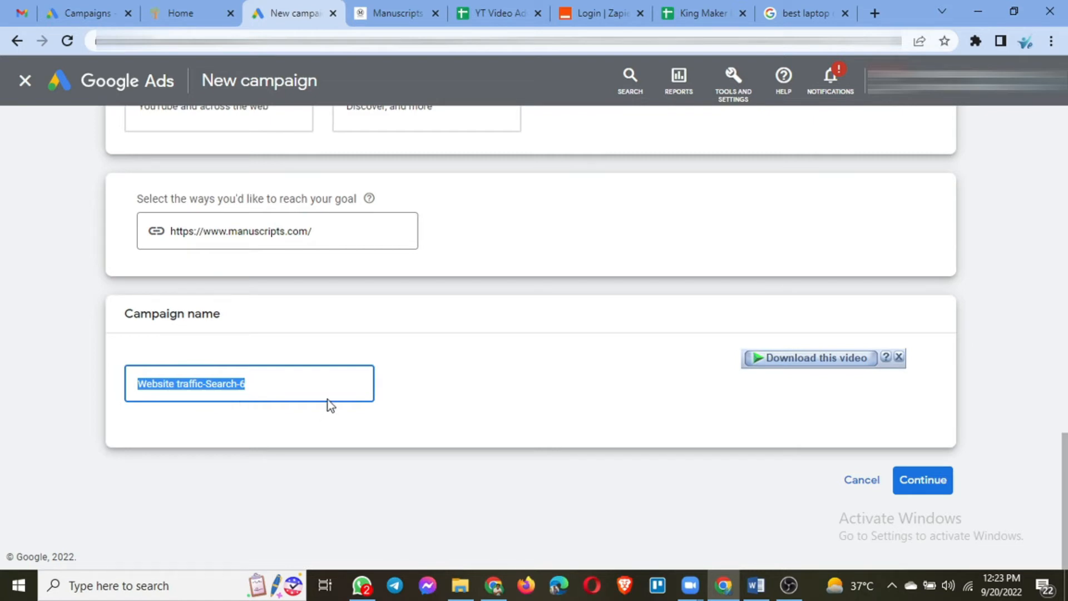
pyautogui.click(929, 488)
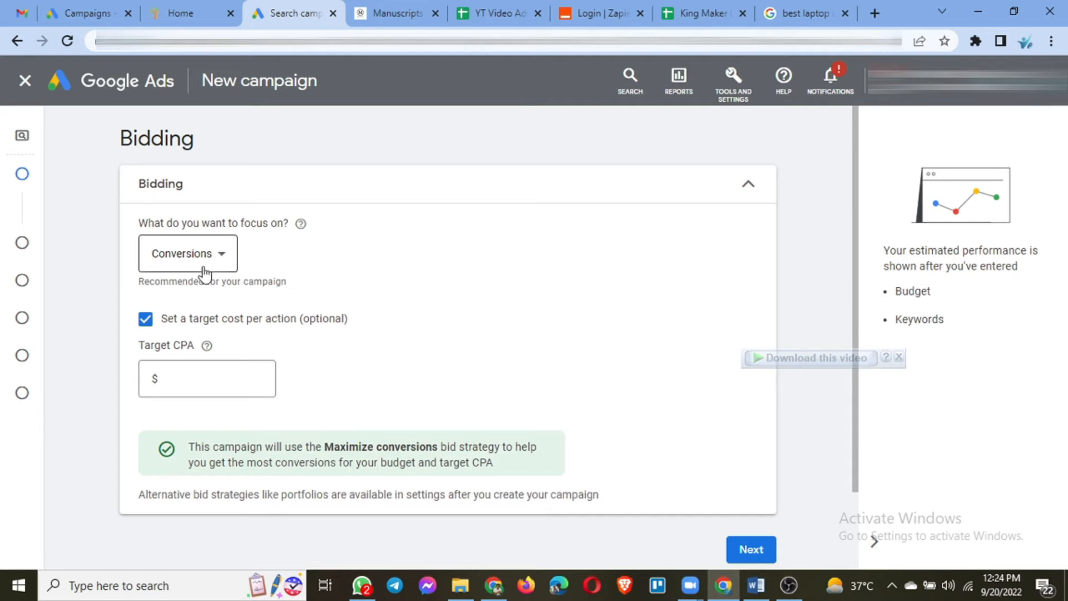
# Set the campaign's bidding focus to Clicks.
pyautogui.click(162, 262)
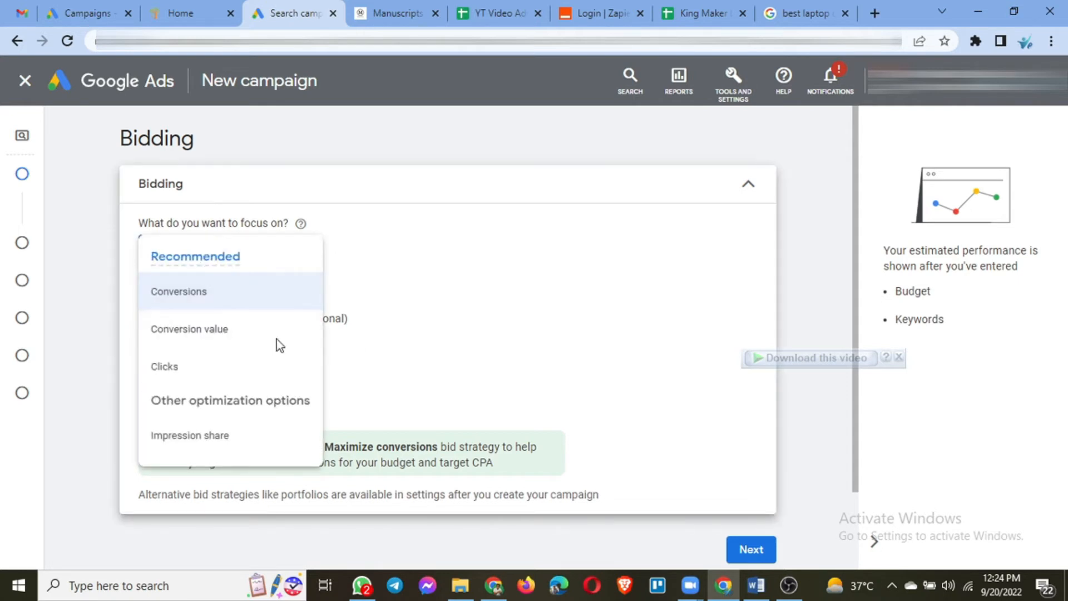
pyautogui.click(193, 380)
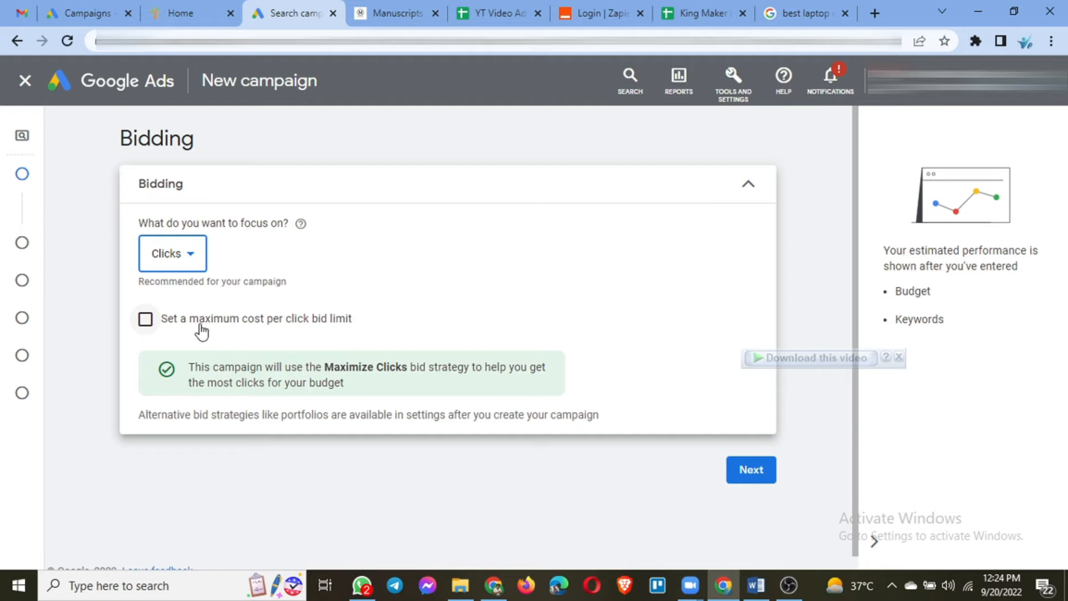
# Try out a maximum cost per click bid limit of $0.10, and turn the limit off again.
pyautogui.click(143, 323)
pyautogui.click(219, 376)
pyautogui.write('0.10')
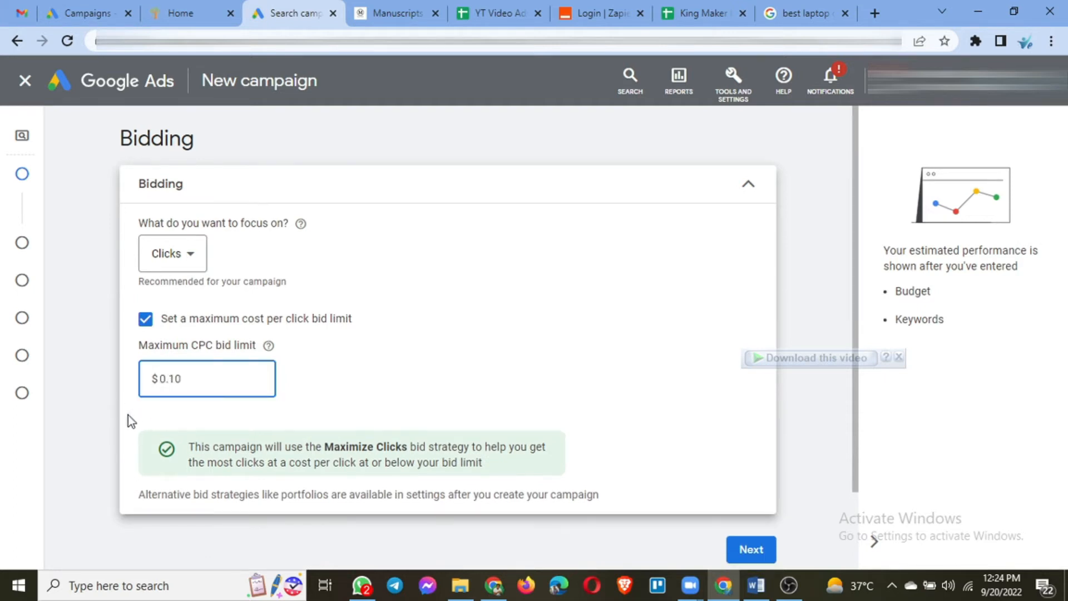
pyautogui.click(179, 421)
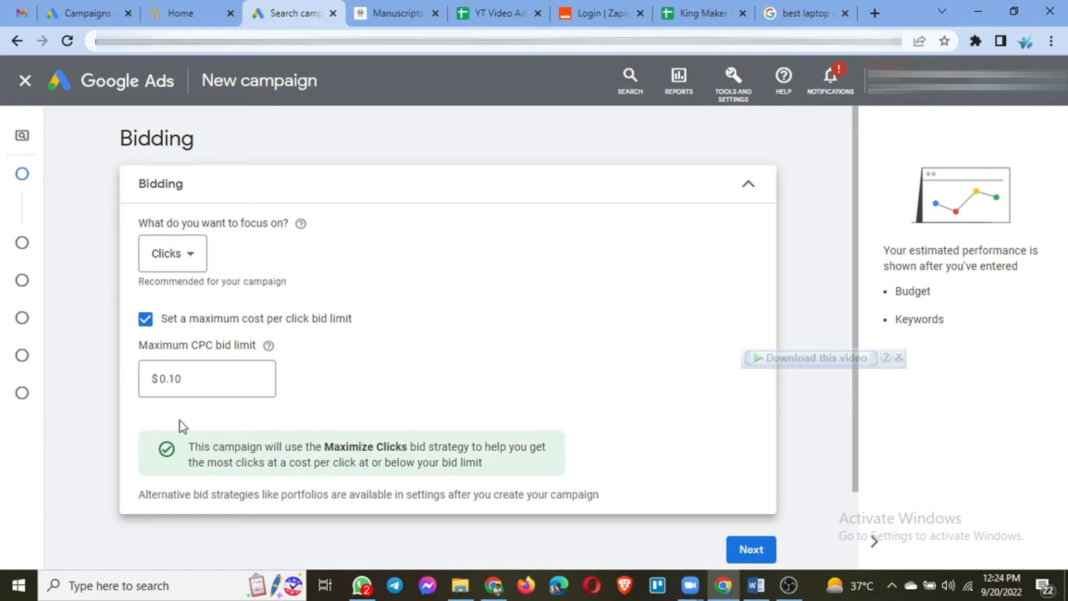
pyautogui.moveTo(196, 381); pyautogui.dragTo(143, 383)
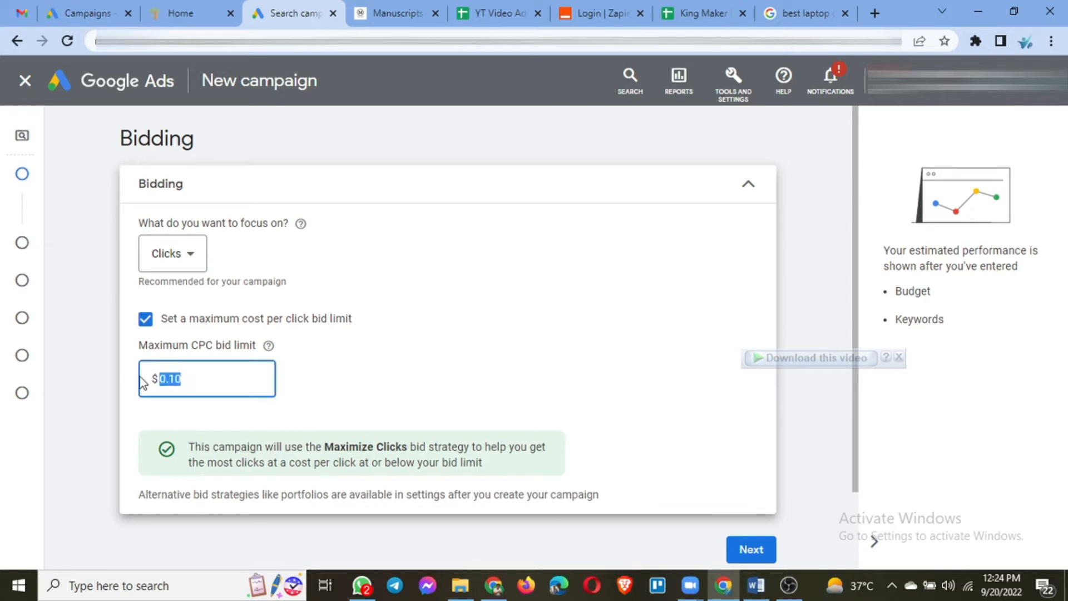
pyautogui.write('1.')
pyautogui.moveTo(221, 369); pyautogui.dragTo(134, 367)
pyautogui.press('BackSpace')
pyautogui.write('.10')
pyautogui.click(146, 321)
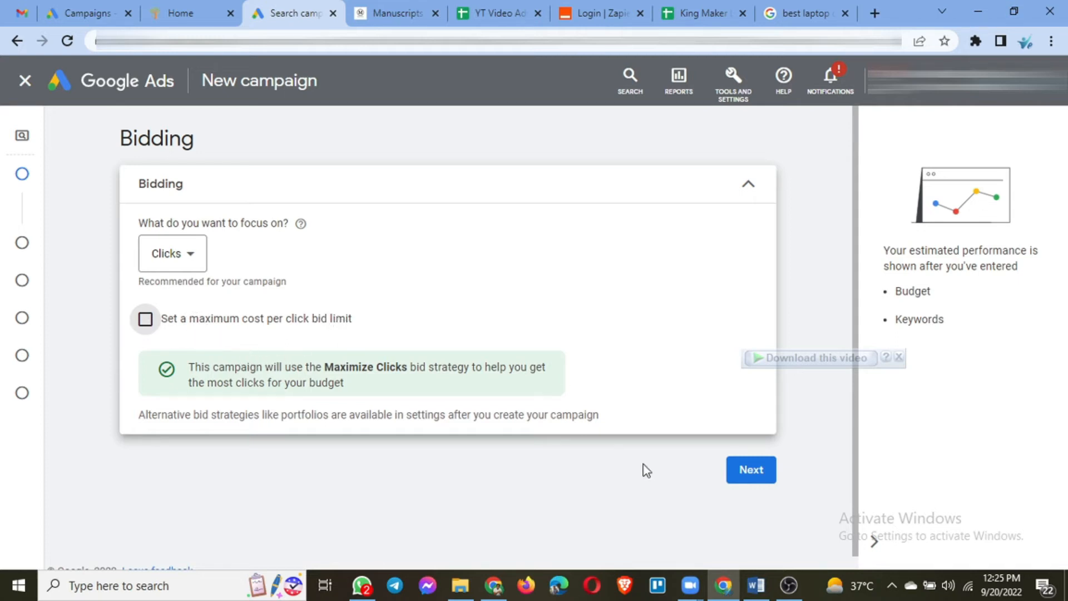
# Continue to the campaign settings and set the target location to United States.
pyautogui.click(762, 474)
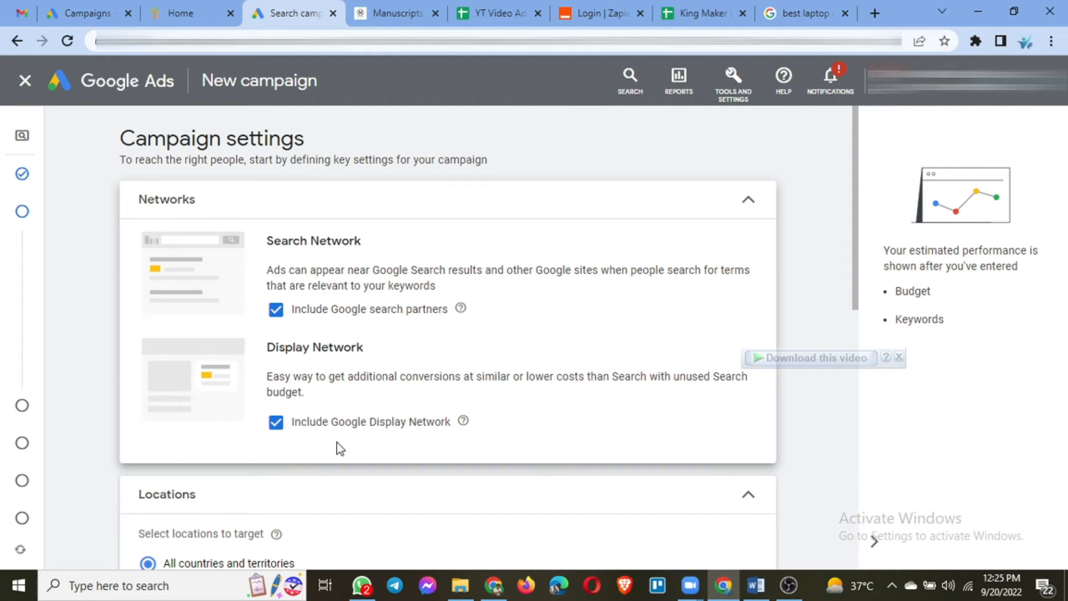
pyautogui.click(277, 426)
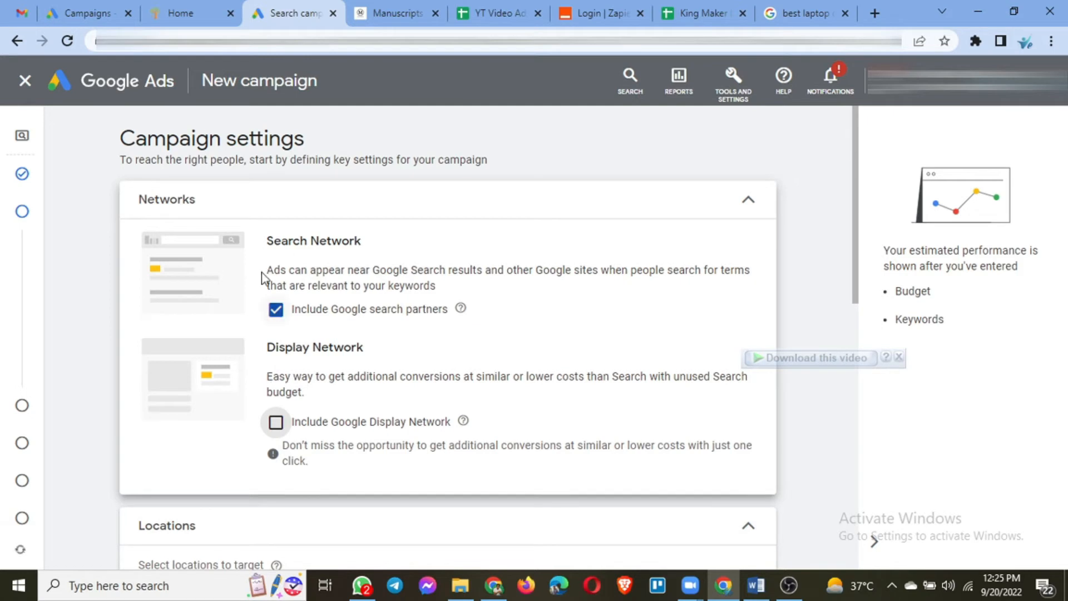
pyautogui.click(276, 422)
pyautogui.scroll(-4, 82, 482)
pyautogui.scroll(-1, 93, 439)
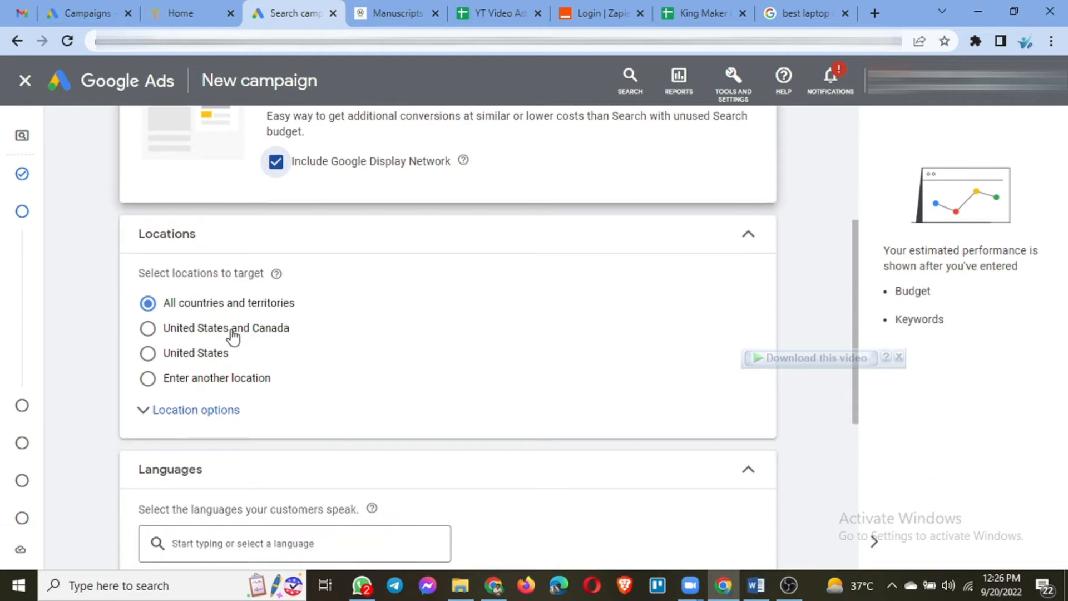
pyautogui.click(157, 361)
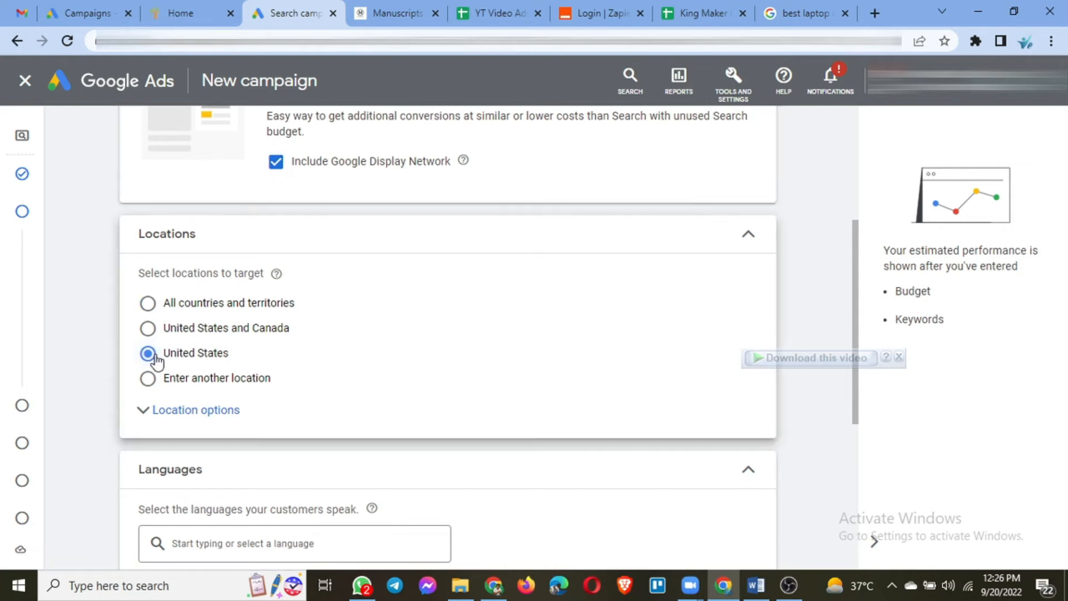
# Examine the language, audience segment, Dynamic Search Ads and ad rotation settings, along with the campaign's additional settings.
pyautogui.scroll(-2, 77, 425)
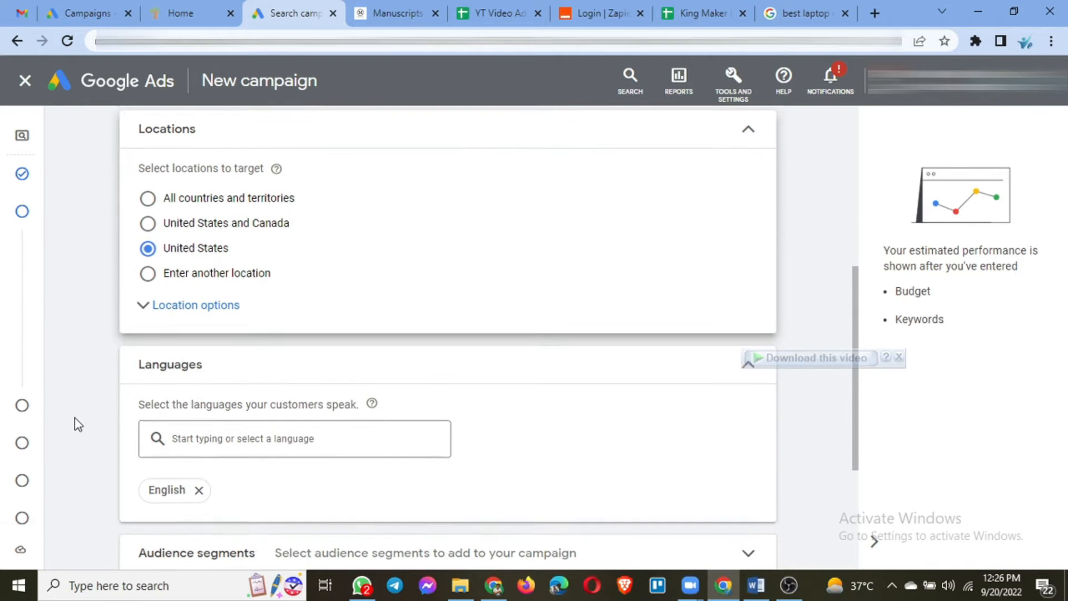
pyautogui.scroll(-3, 77, 424)
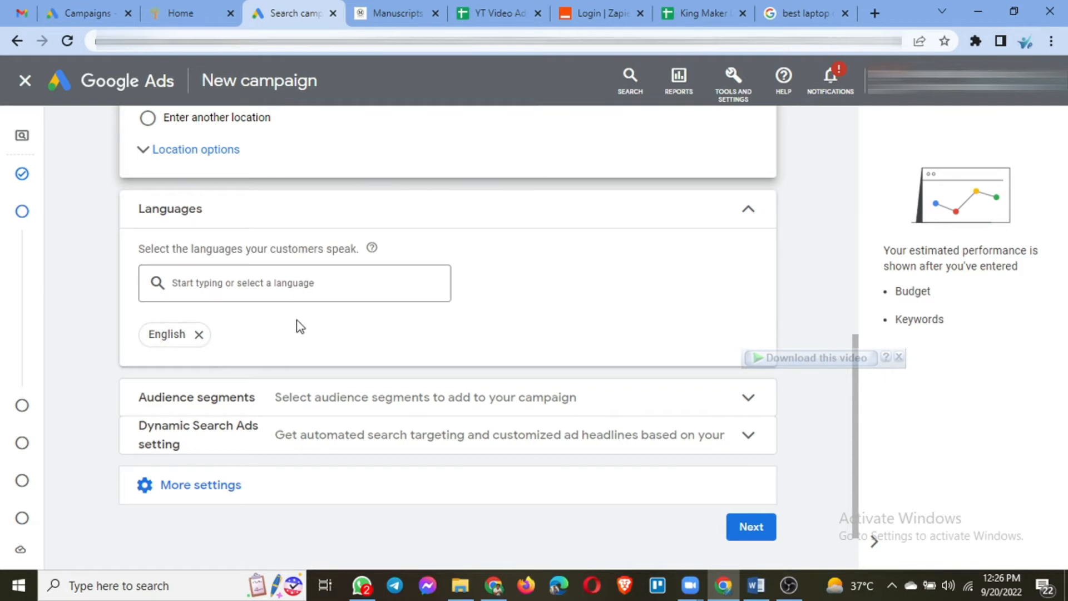
pyautogui.scroll(-1, 298, 328)
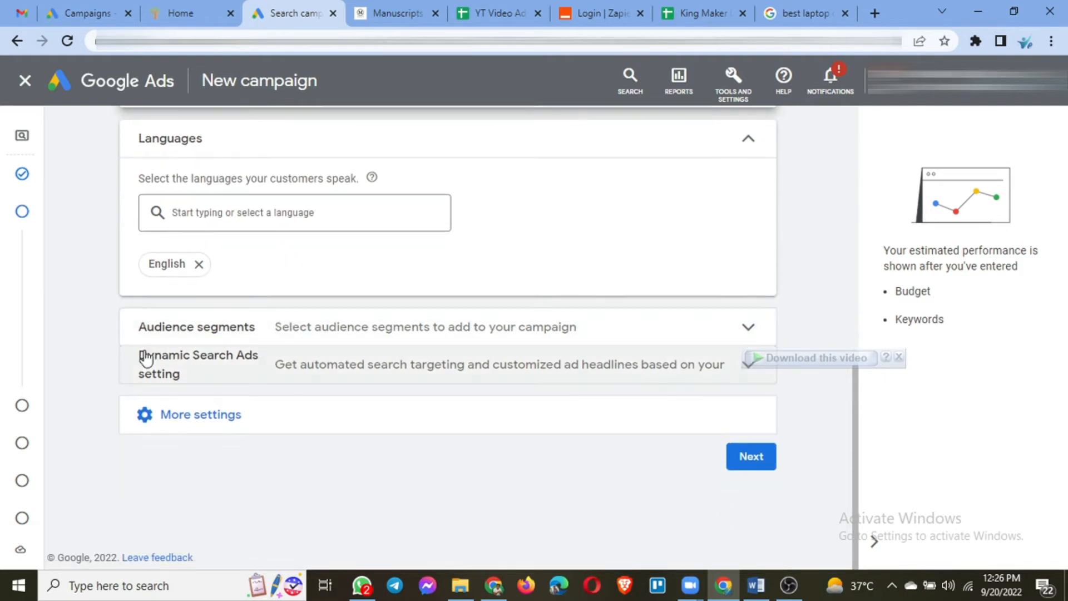
pyautogui.click(436, 345)
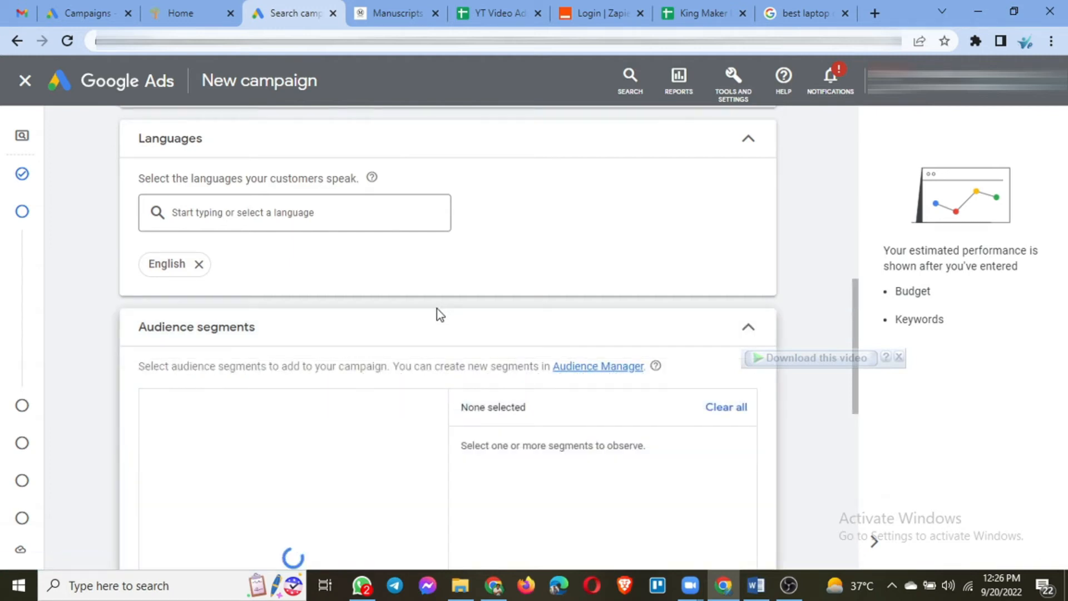
pyautogui.scroll(-2, 436, 309)
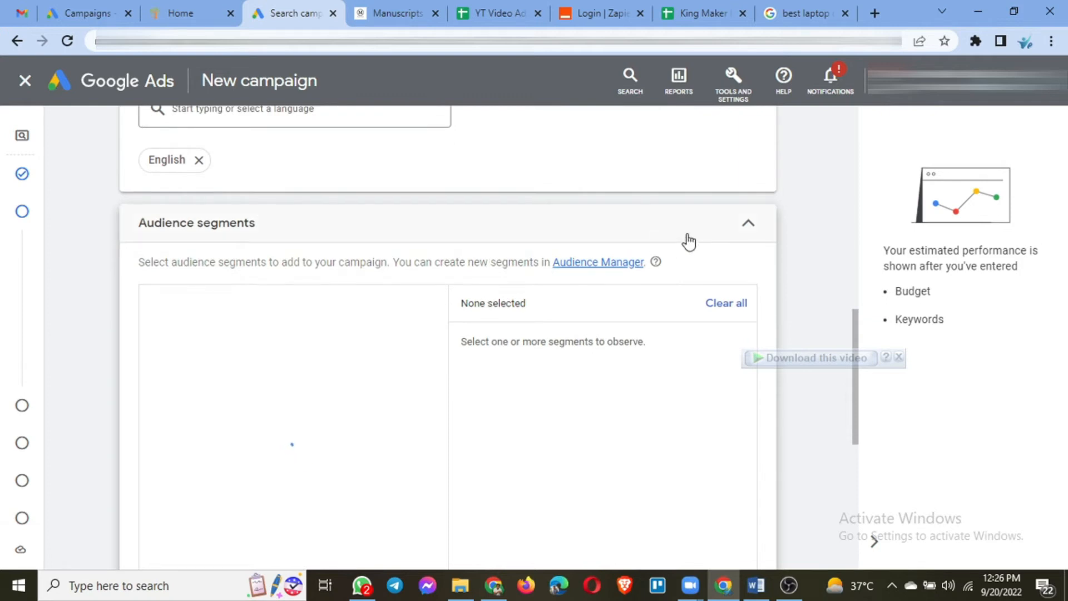
pyautogui.click(748, 228)
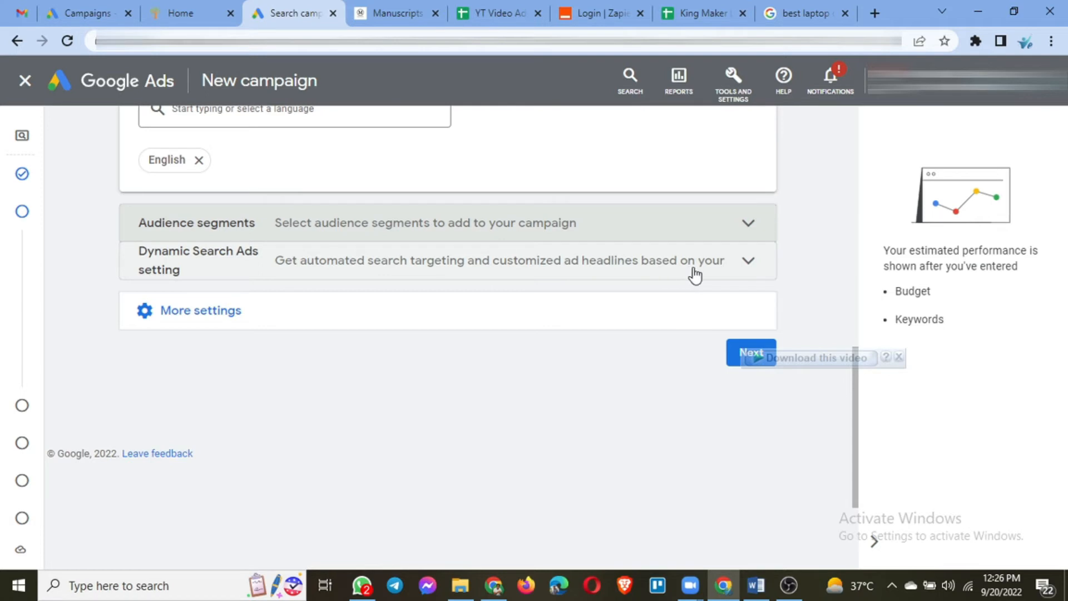
pyautogui.click(759, 265)
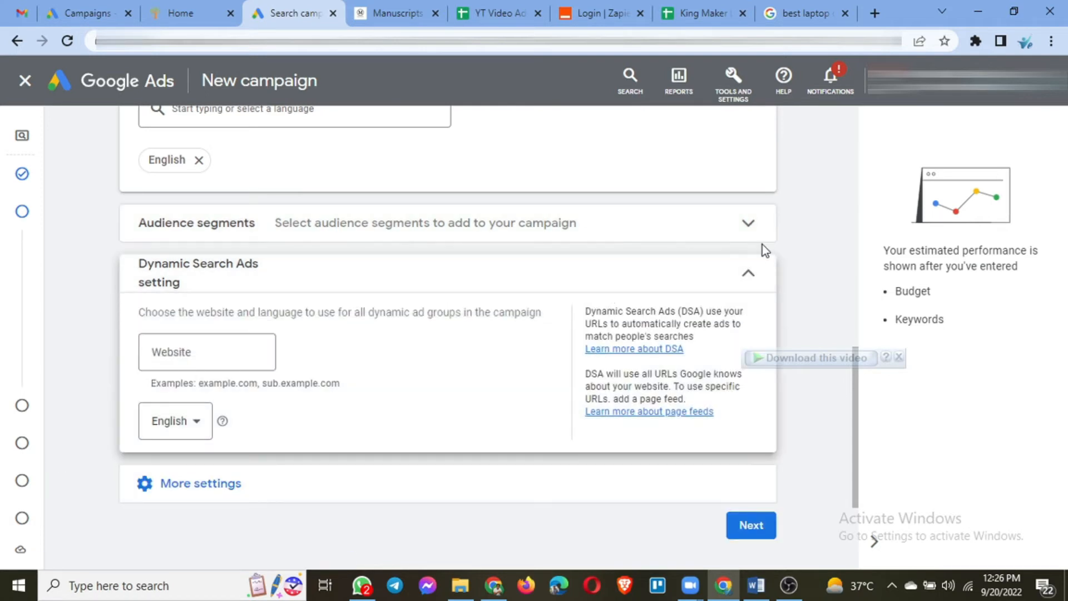
pyautogui.click(748, 276)
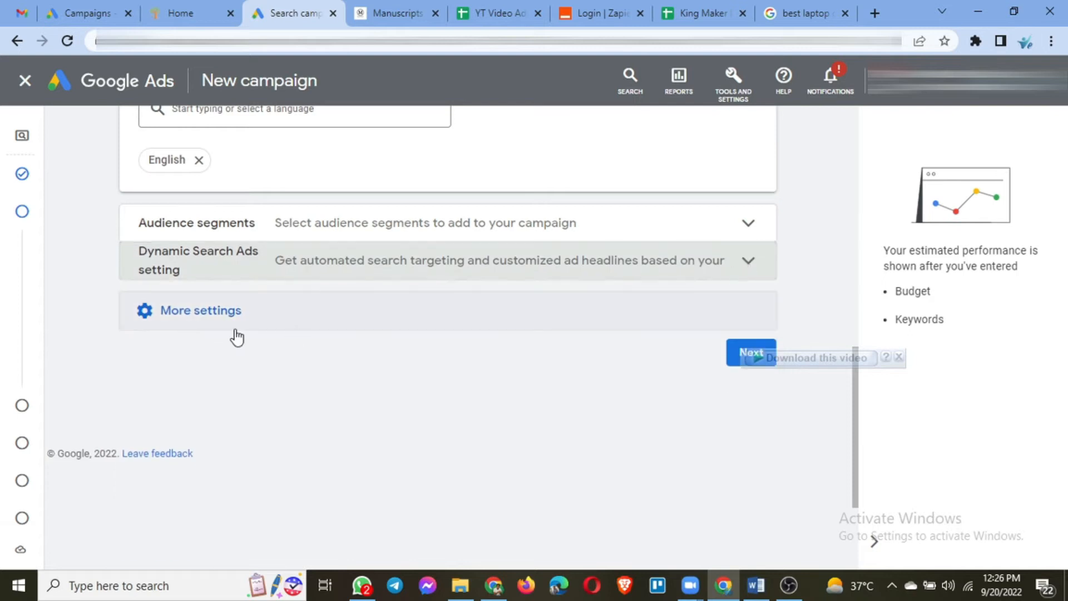
pyautogui.click(204, 318)
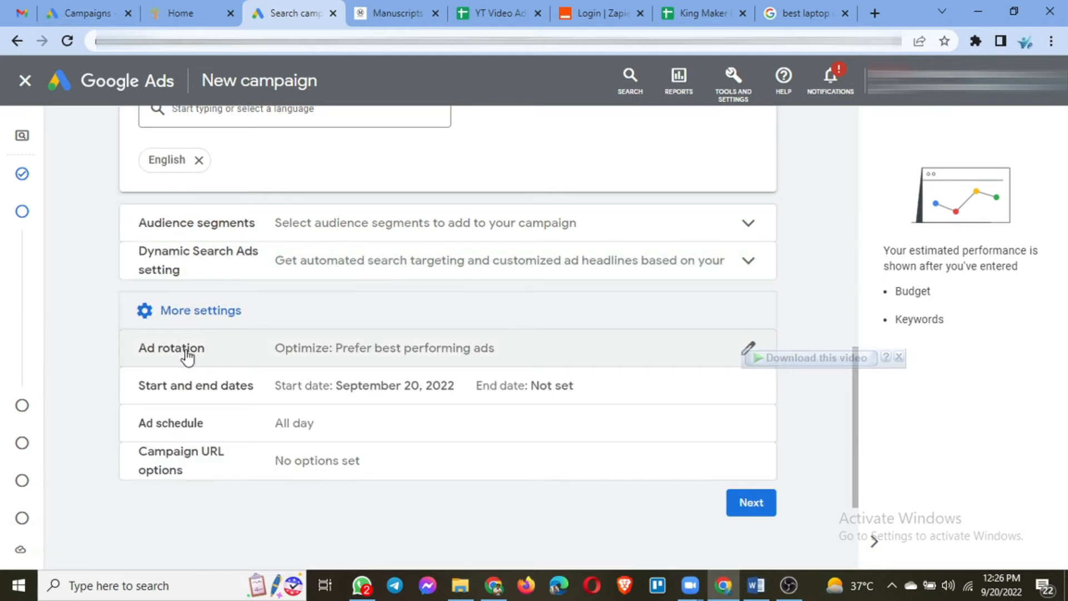
pyautogui.click(475, 364)
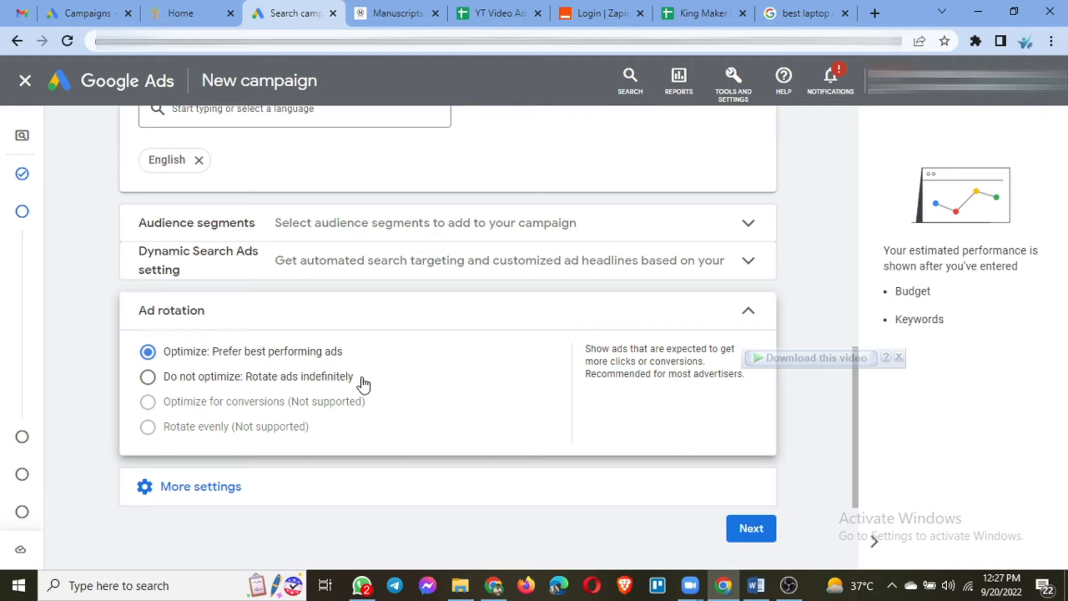
pyautogui.click(748, 316)
pyautogui.click(346, 353)
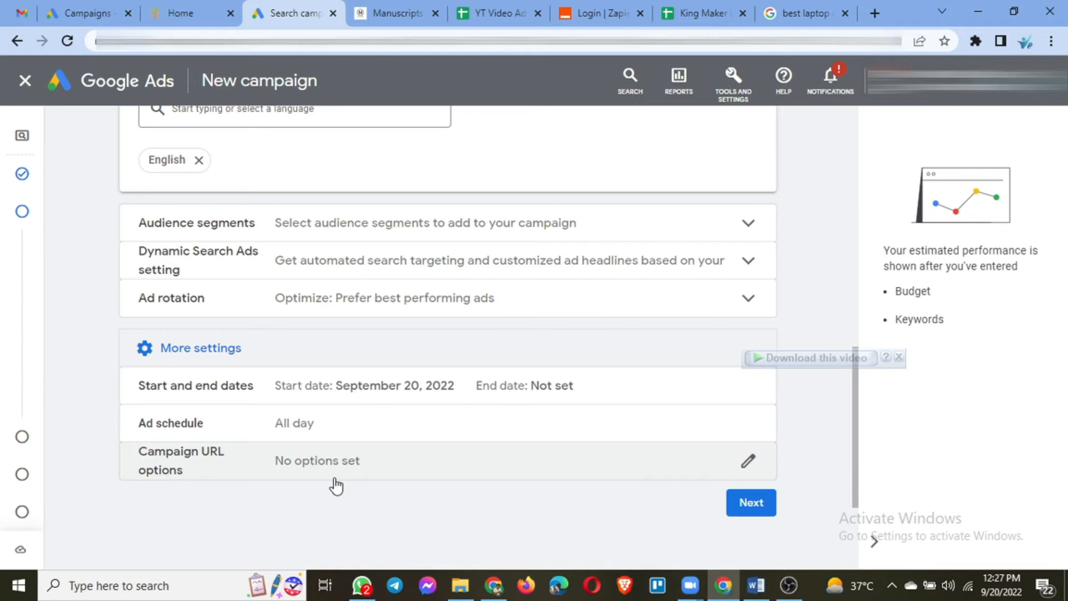
# Exclude the Google Display Network from the campaign and recheck the location and language settings.
pyautogui.scroll(1, 347, 458)
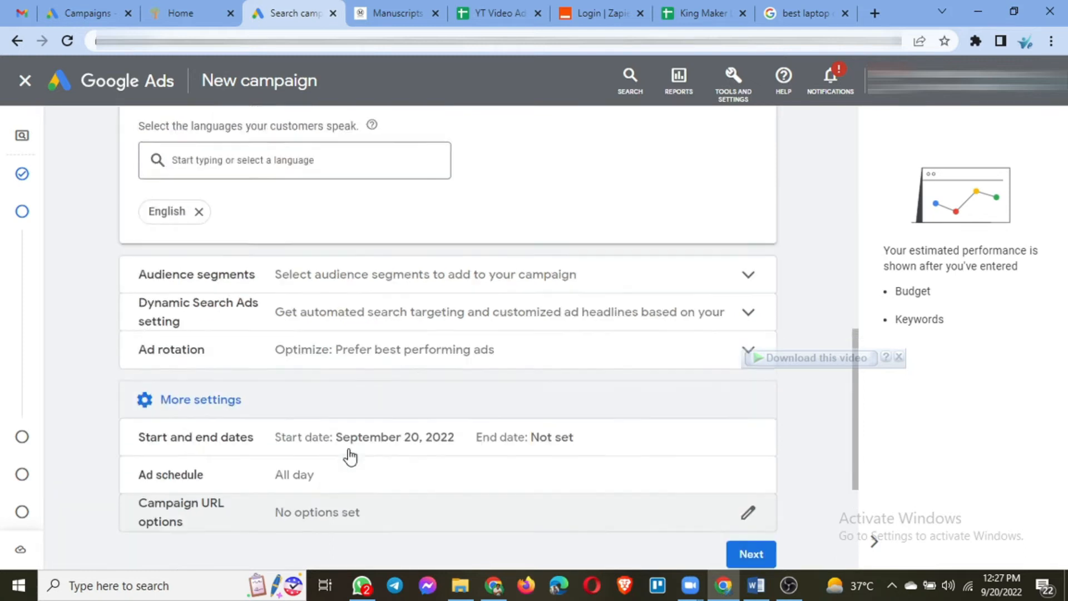
pyautogui.scroll(10, 349, 456)
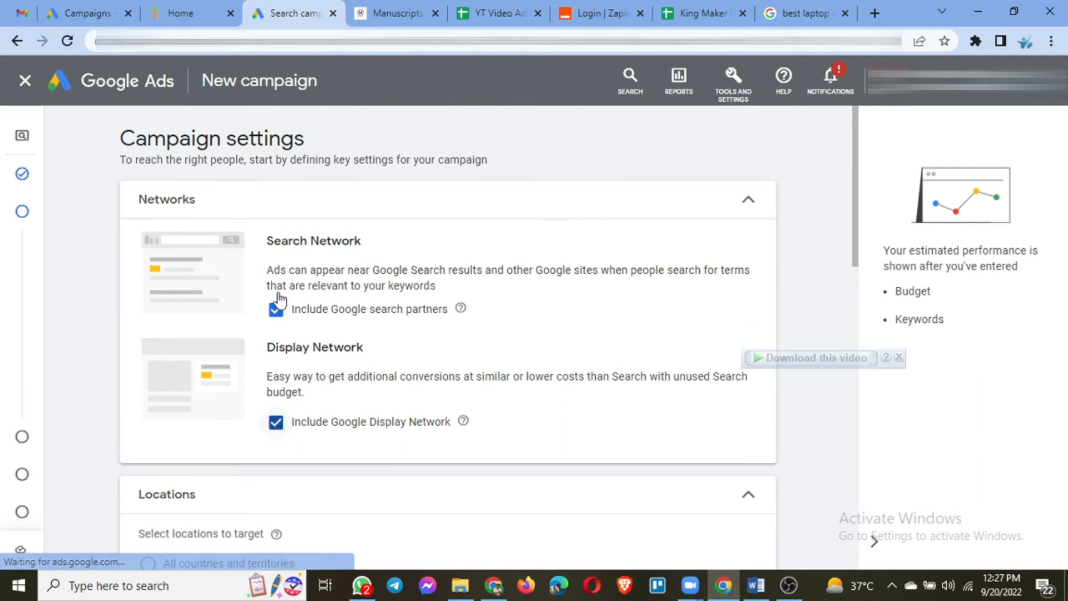
pyautogui.click(277, 421)
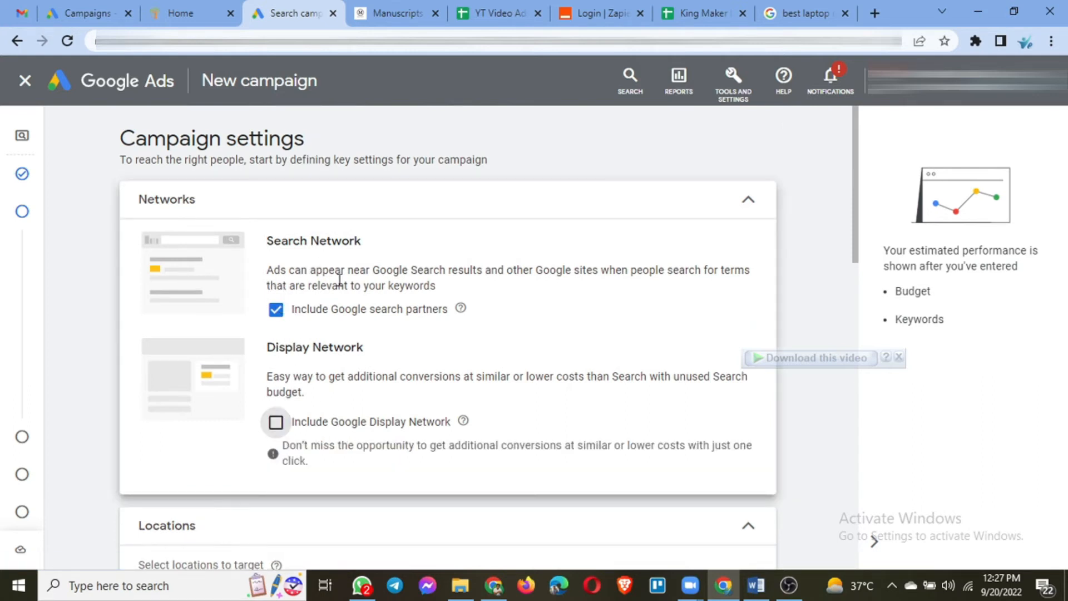
pyautogui.scroll(-4, 325, 346)
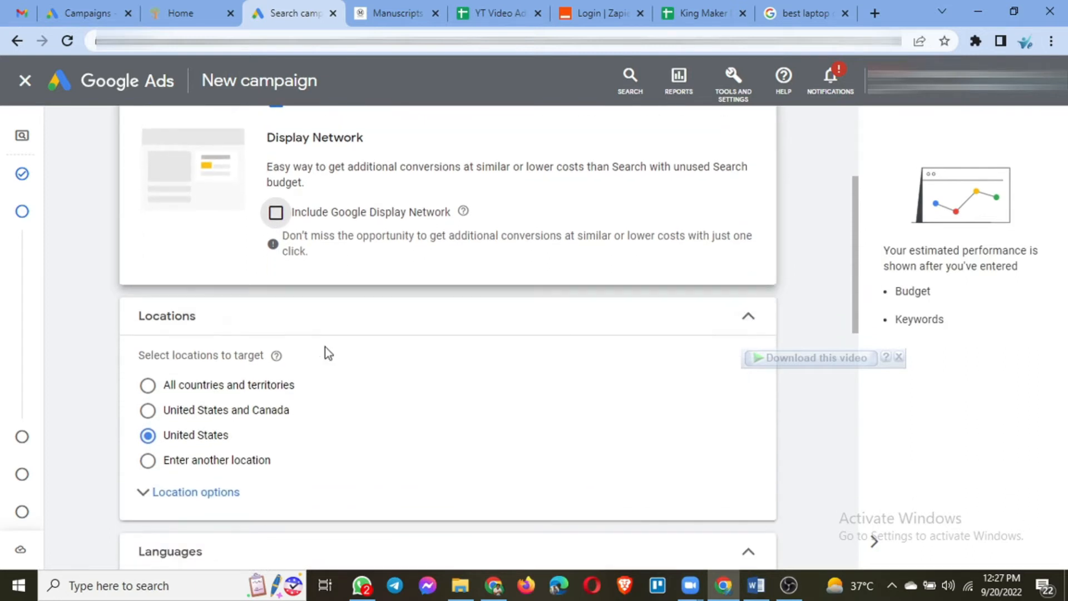
pyautogui.scroll(-4, 326, 355)
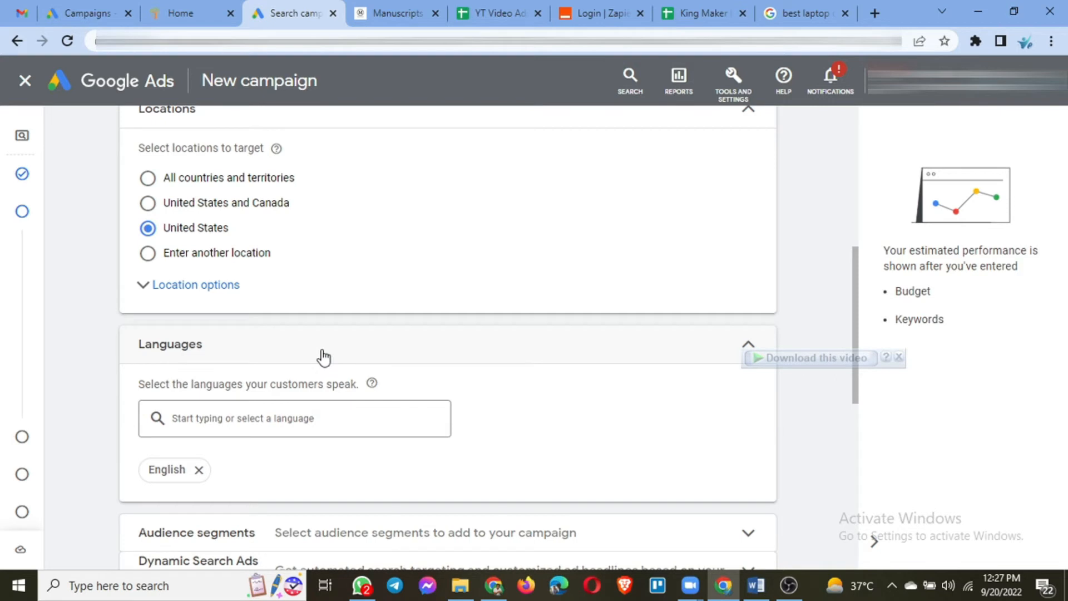
pyautogui.scroll(1, 323, 357)
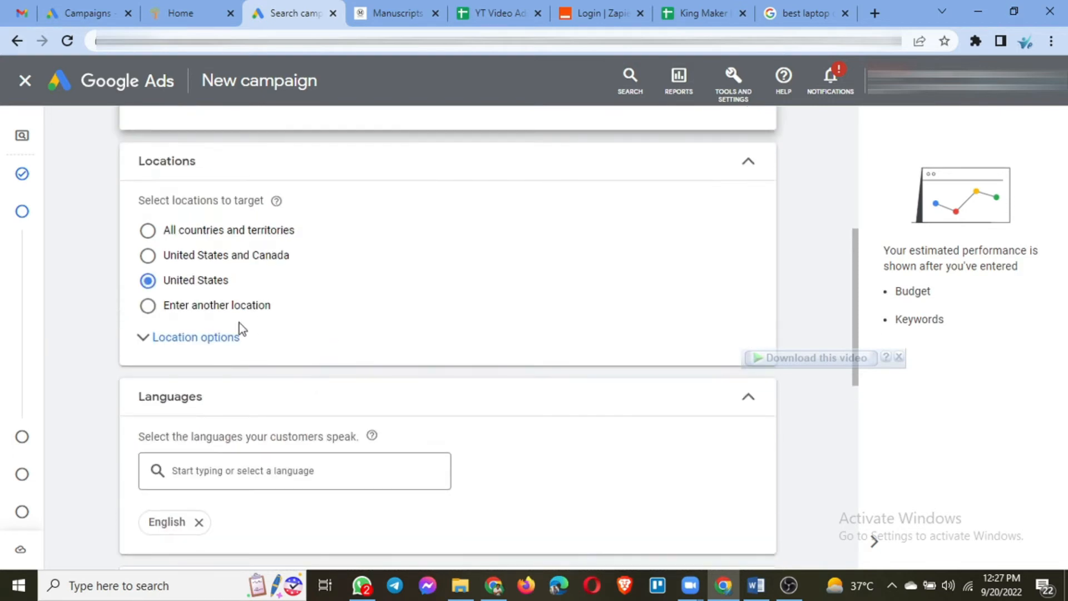
# Review the remaining campaign settings and continue to the keywords and ads setup.
pyautogui.scroll(-2, 345, 390)
pyautogui.scroll(-4, 323, 392)
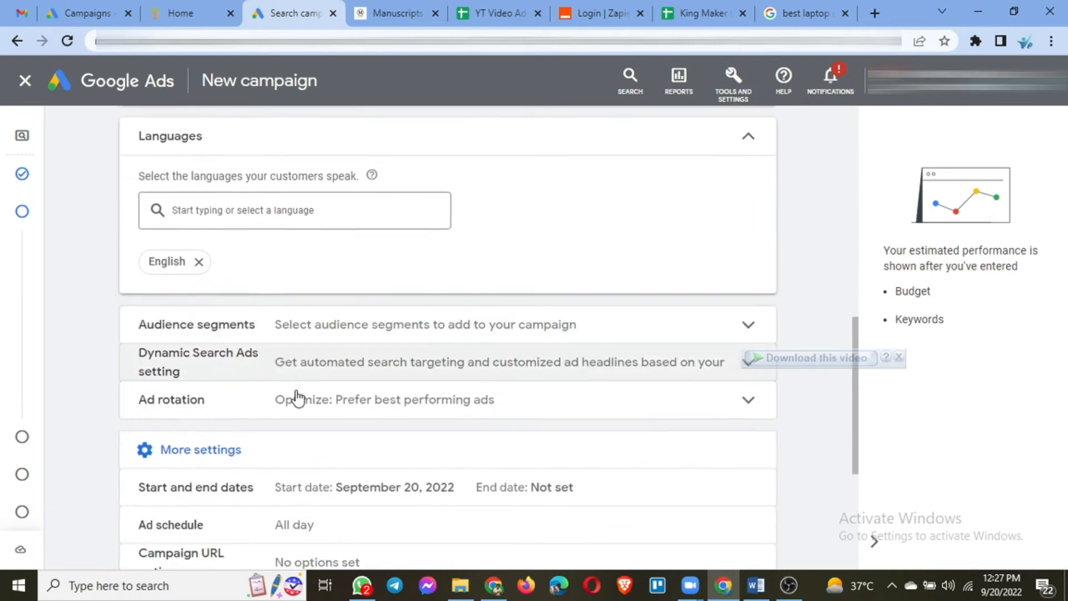
pyautogui.scroll(-1, 298, 399)
pyautogui.scroll(-1, 296, 399)
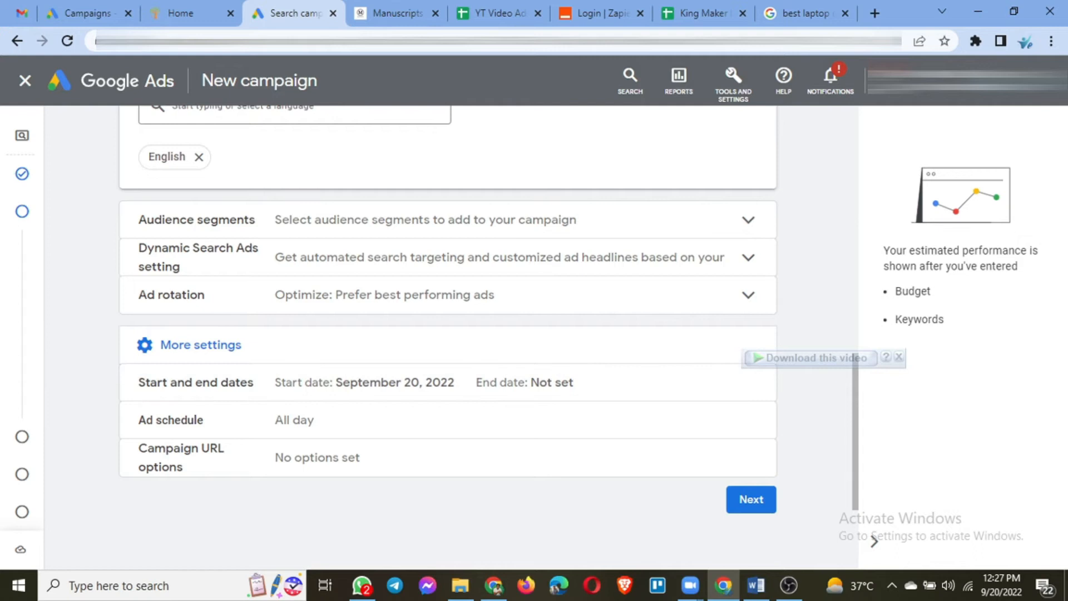
pyautogui.hotkey('alt', 'Tab')
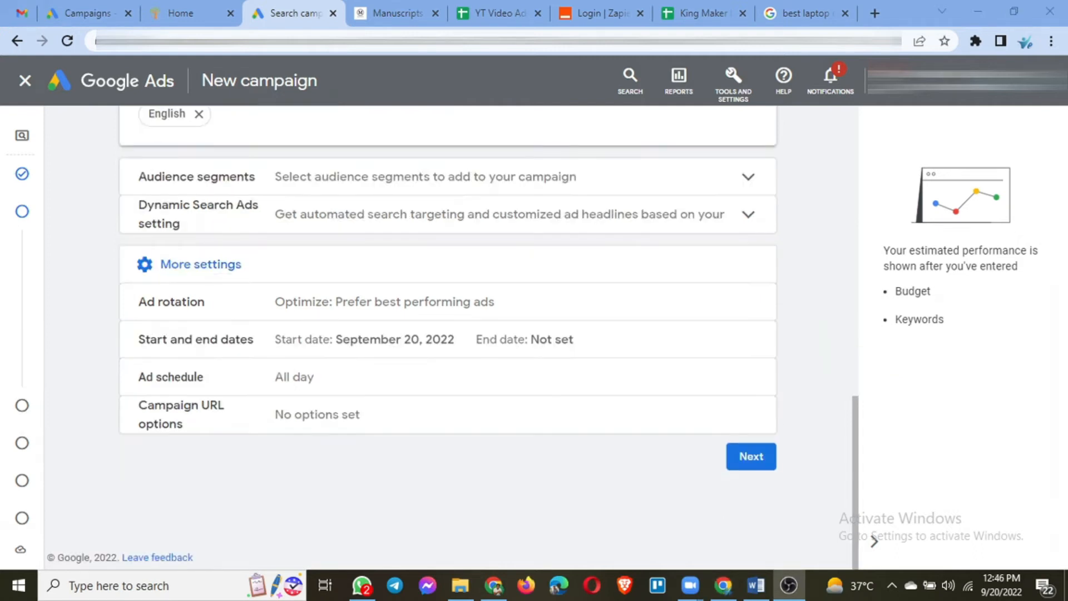
pyautogui.click(743, 465)
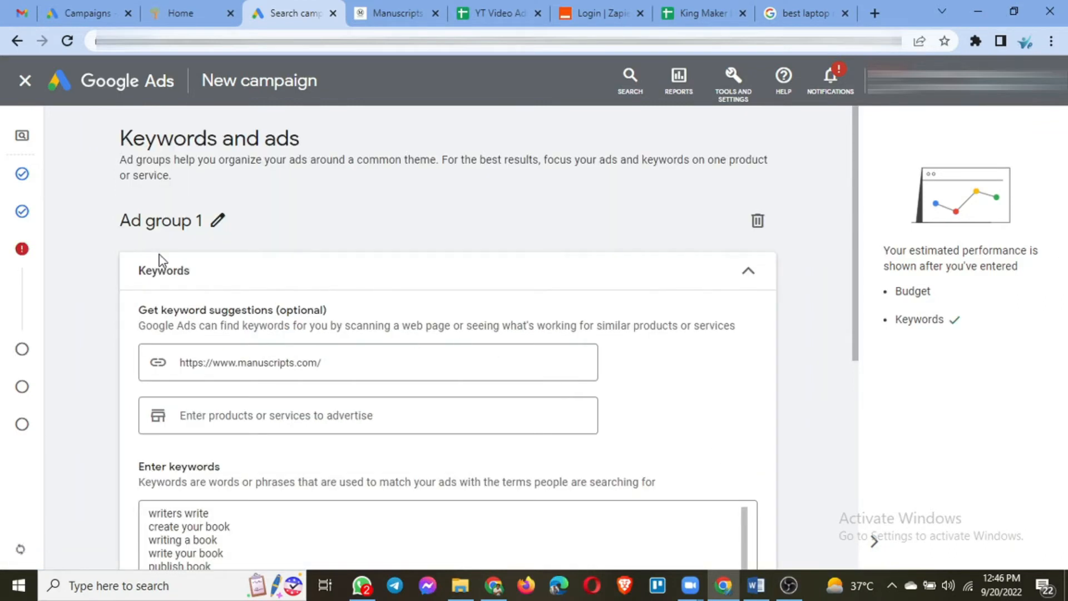
# Compare the Ad group 1 heading with the "3 Ad Groups" note in the Word document, then return to the campaign.
pyautogui.tripleClick(212, 217)
pyautogui.click(757, 585)
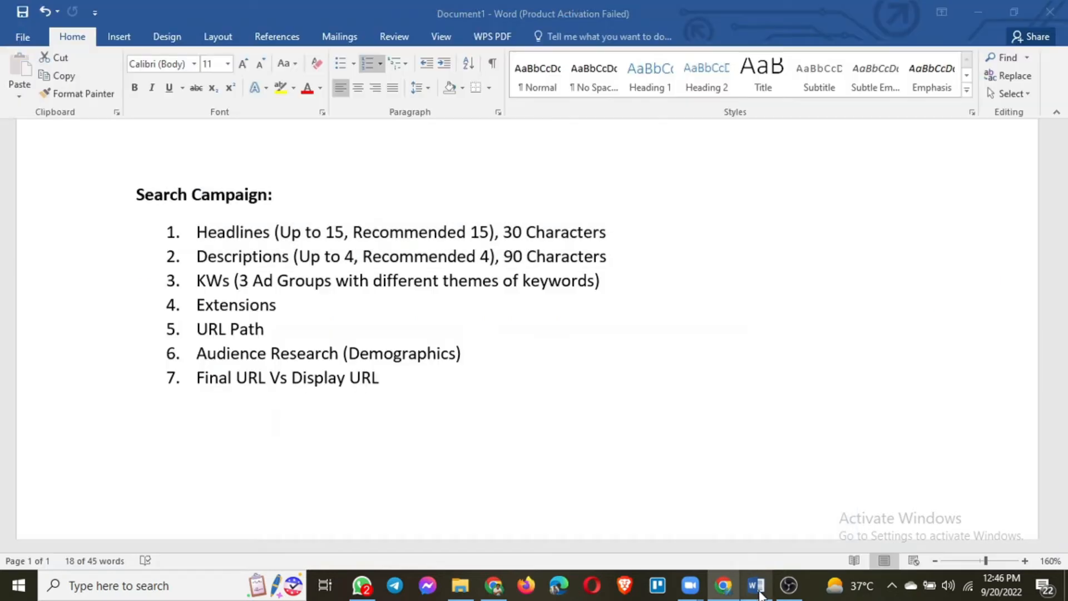
pyautogui.click(290, 309)
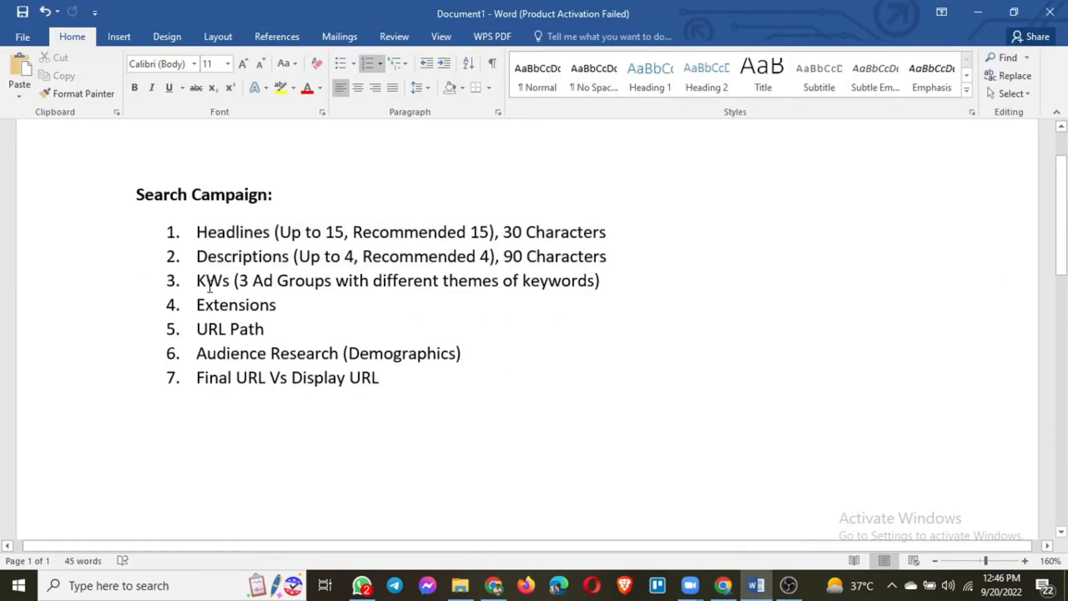
pyautogui.moveTo(241, 279); pyautogui.dragTo(334, 279)
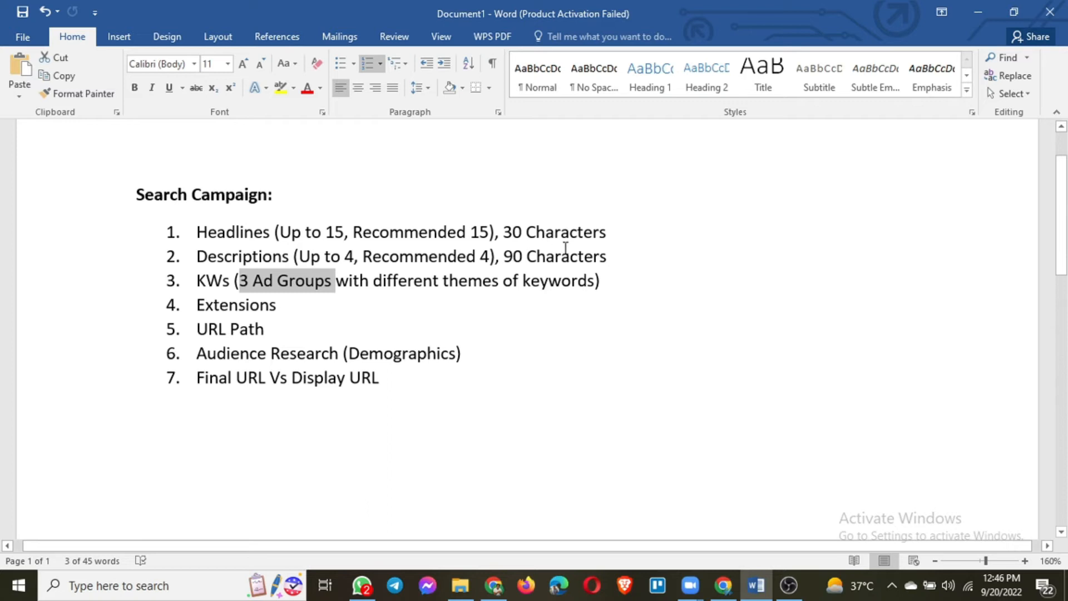
pyautogui.click(977, 12)
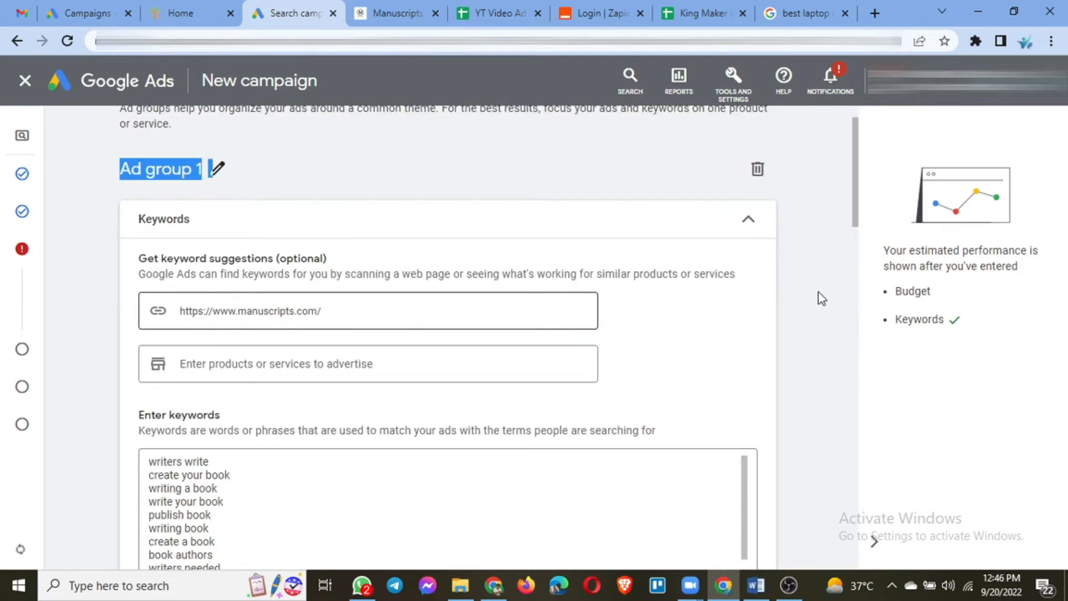
# Look through the suggested keywords for Ad group 1 and check the seven-item search campaign list in the Word document.
pyautogui.scroll(-3, 822, 299)
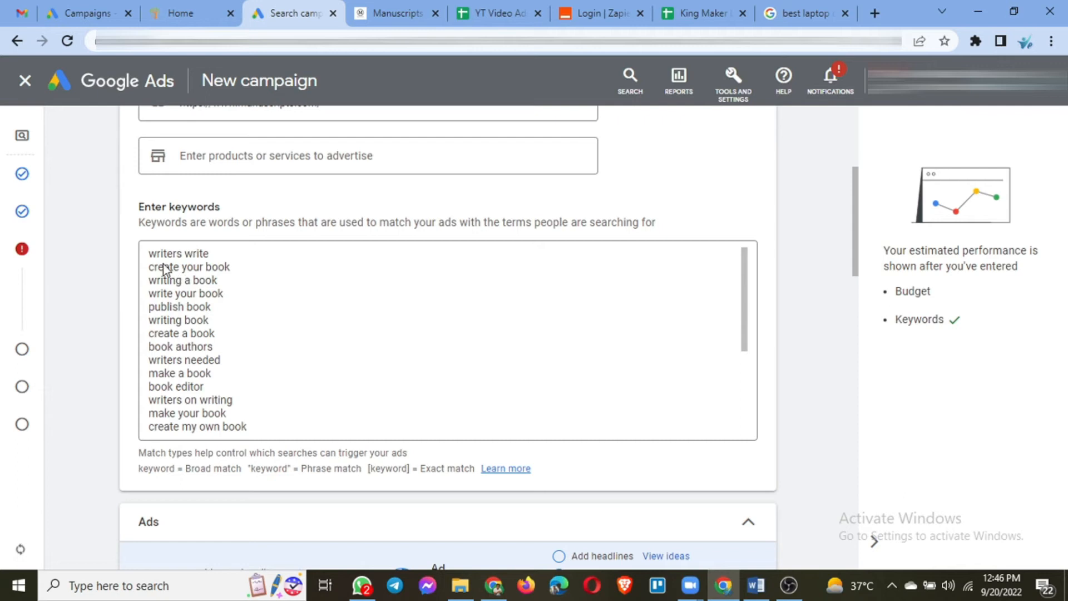
pyautogui.click(265, 423)
pyautogui.write('author signed books publishers for new authors novel authors make your own book writers work writing your own book make my writing better best book authors story writer create own book book series in order')
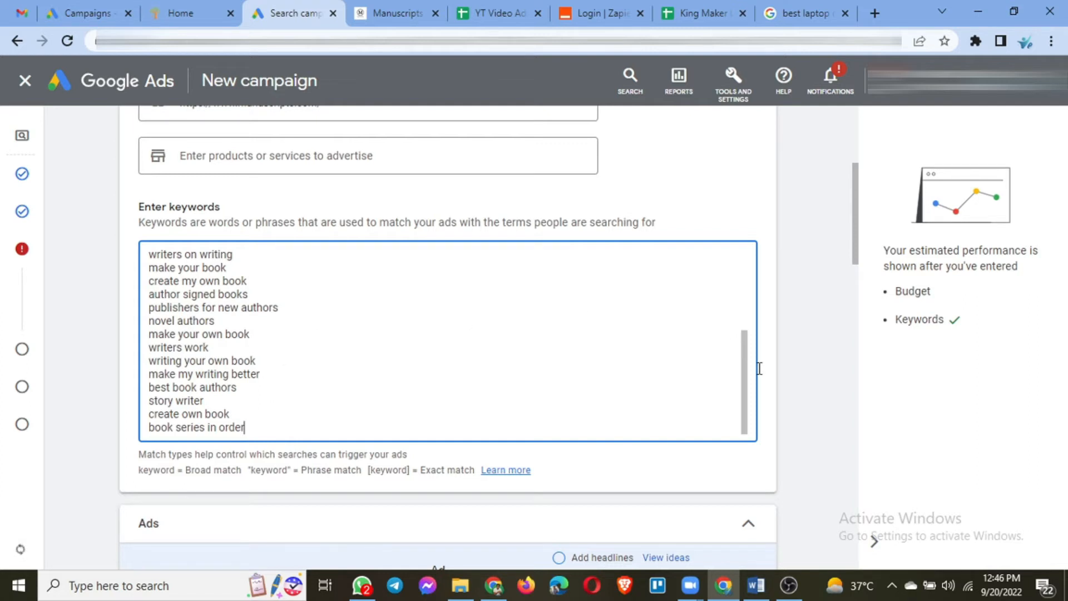
pyautogui.scroll(3, 755, 381)
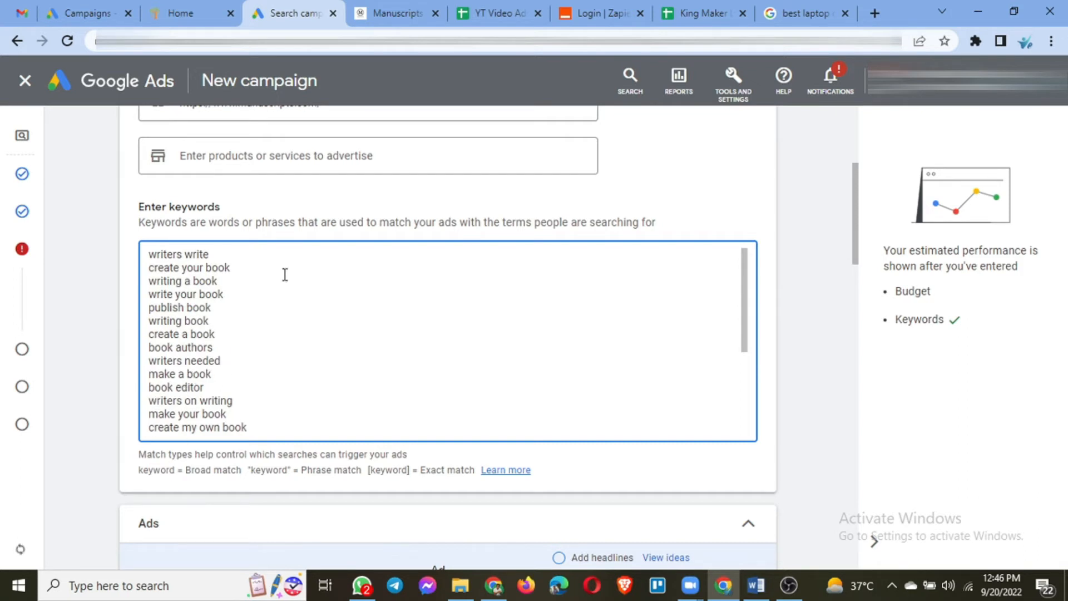
pyautogui.click(761, 593)
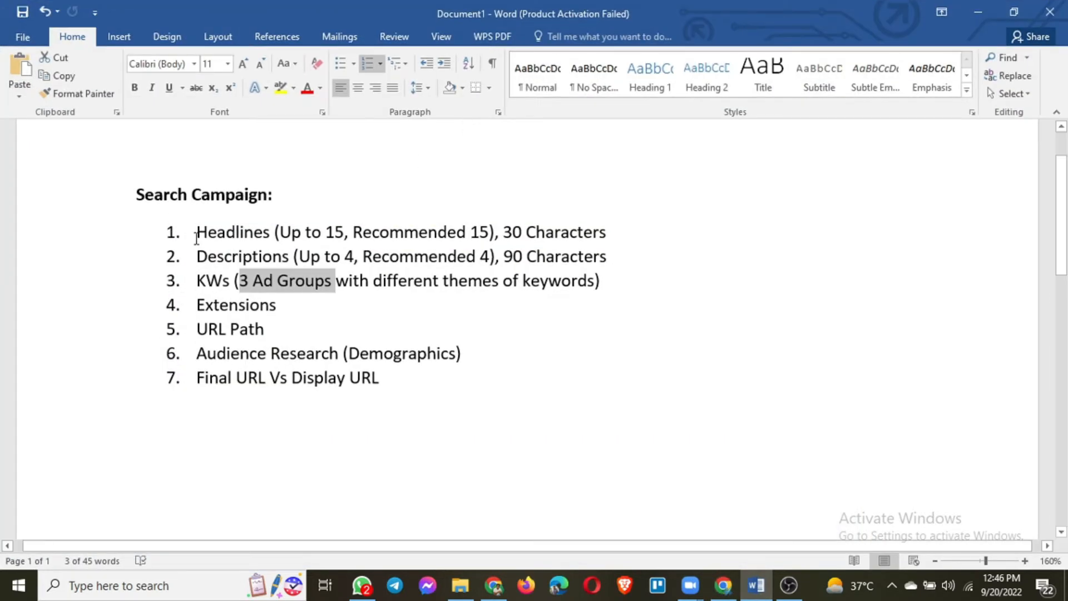
pyautogui.moveTo(196, 238); pyautogui.dragTo(370, 378)
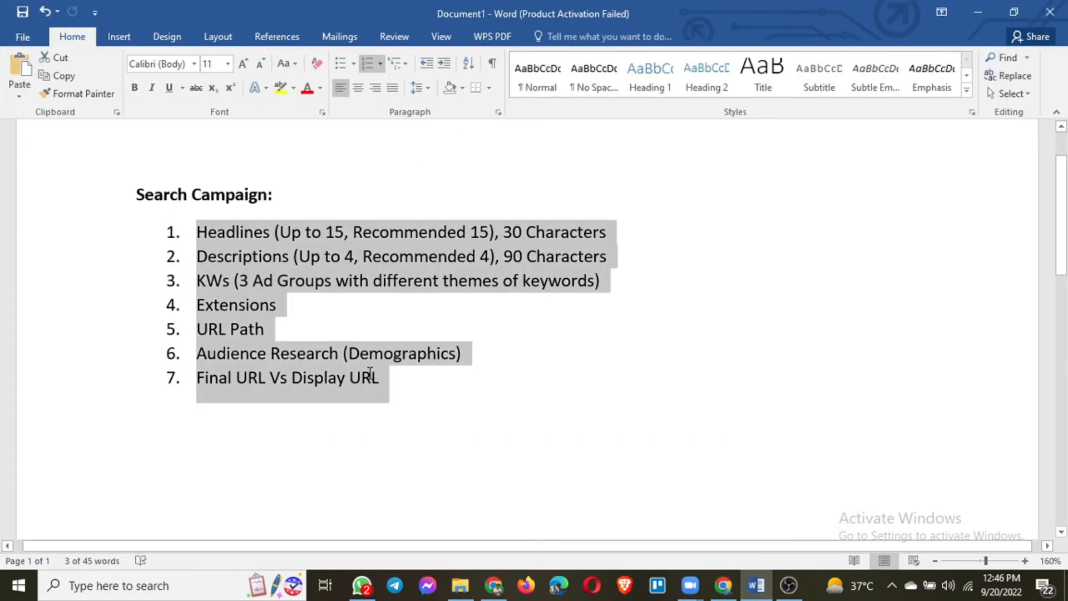
pyautogui.click(746, 589)
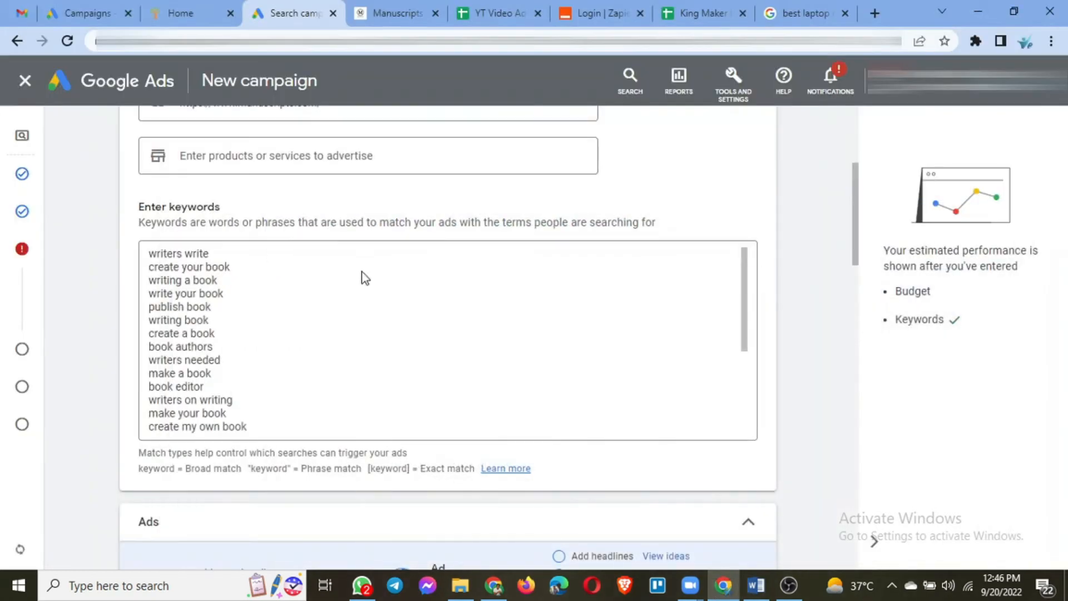
# Read the whole keyword list of Ad group 1 and the match type guidance beneath it.
pyautogui.click(219, 350)
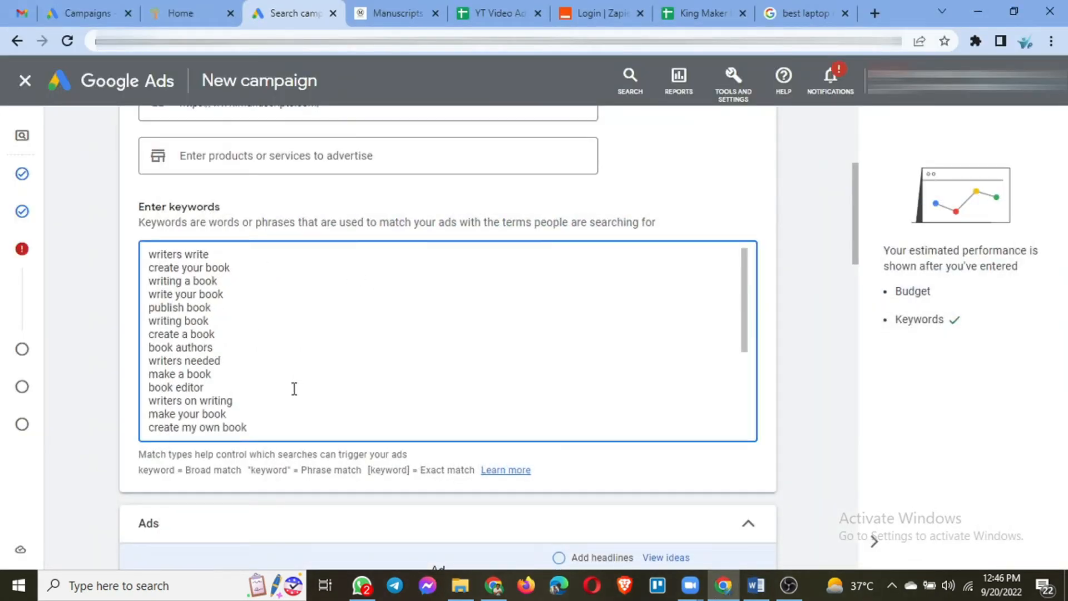
pyautogui.scroll(-3, 295, 388)
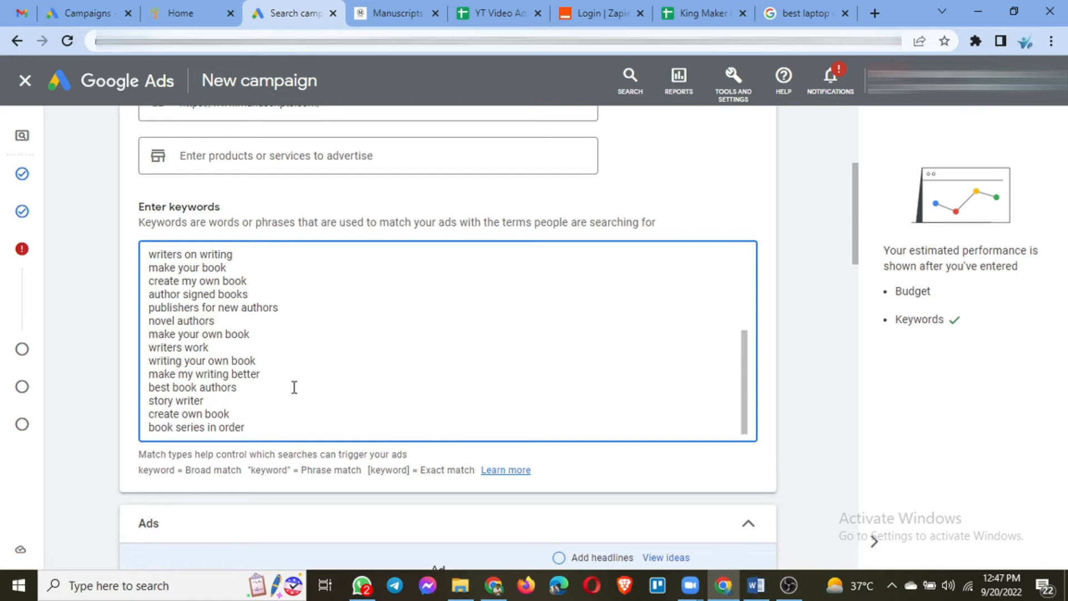
pyautogui.scroll(6, 294, 388)
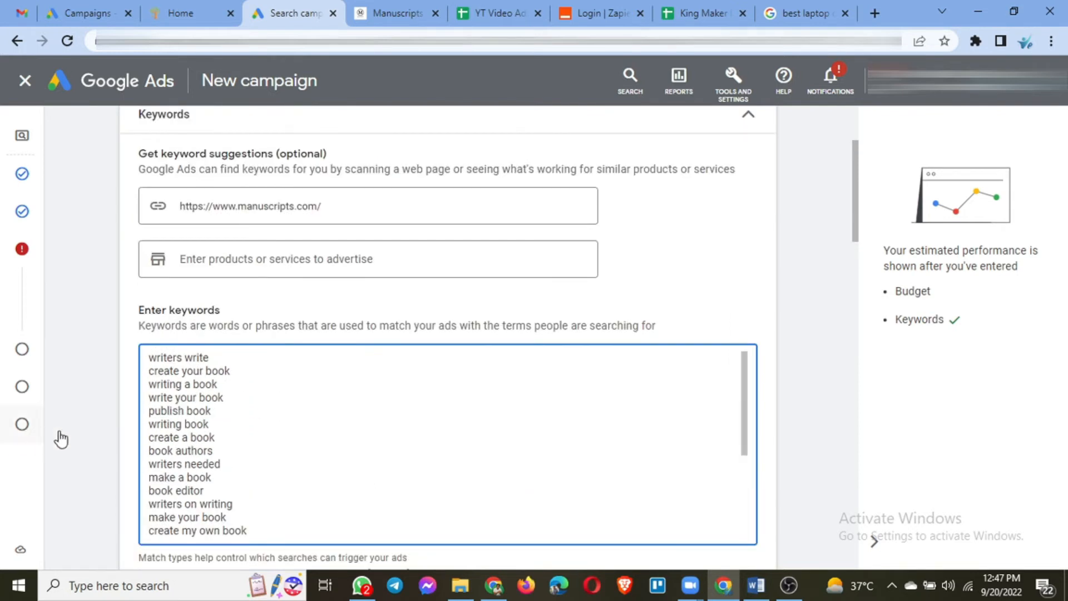
pyautogui.scroll(-1, 467, 320)
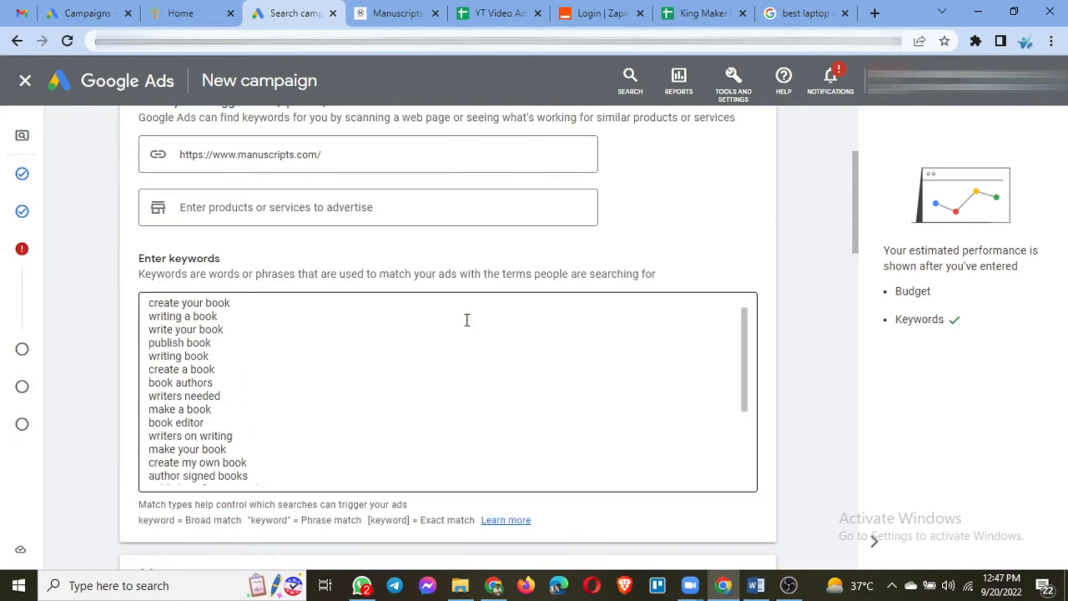
pyautogui.scroll(-2, 467, 320)
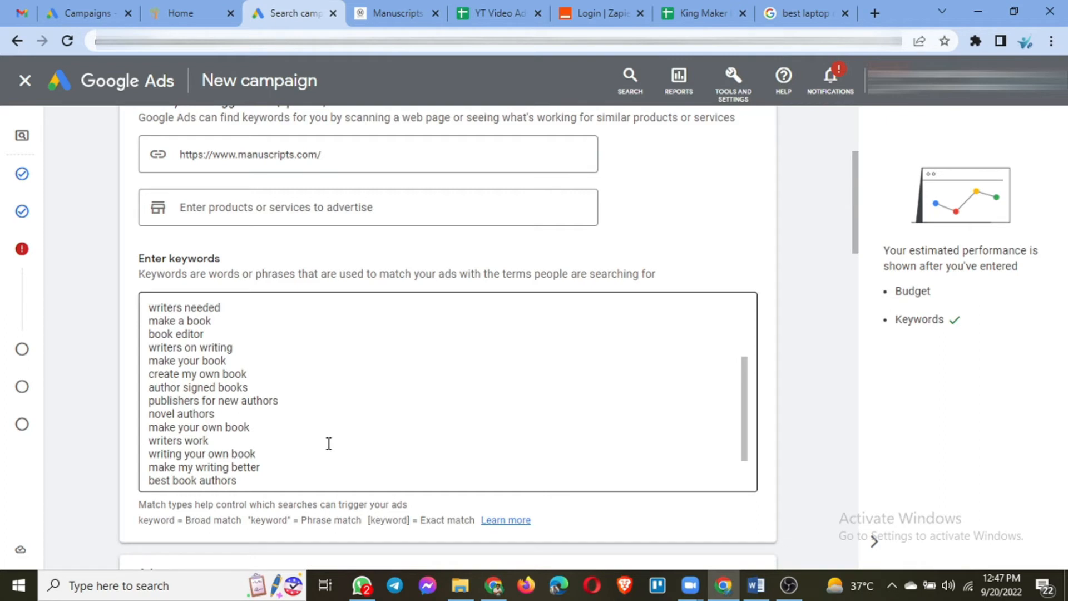
pyautogui.scroll(-1, 236, 370)
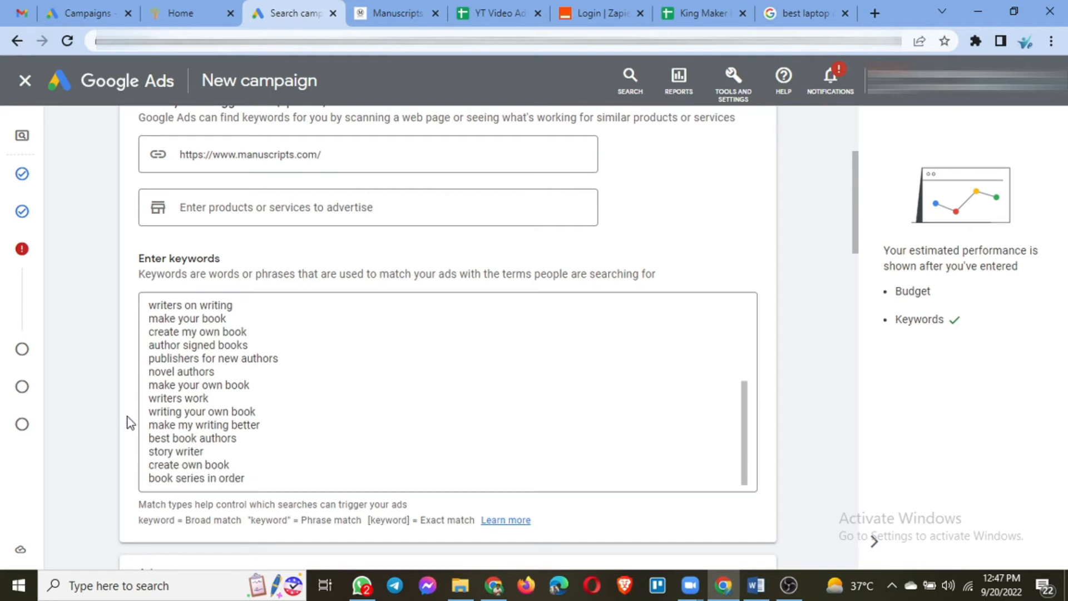
pyautogui.scroll(-2, 129, 416)
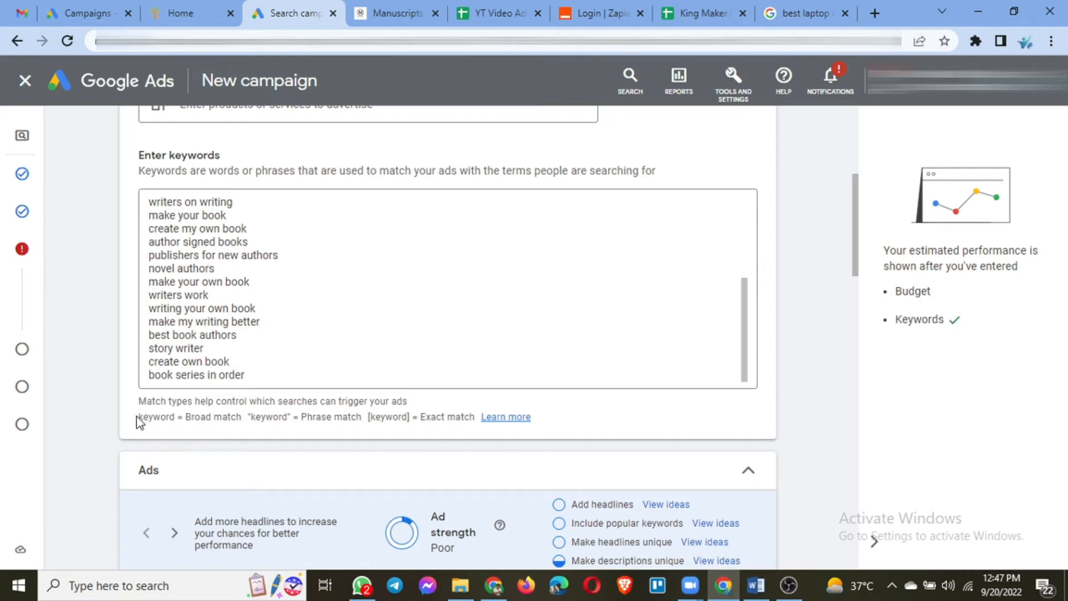
# Examine the broad match format using unpunctuated keywords such as "story writer", "create own book" and "best book authors" as examples.
pyautogui.moveTo(141, 419); pyautogui.dragTo(177, 418)
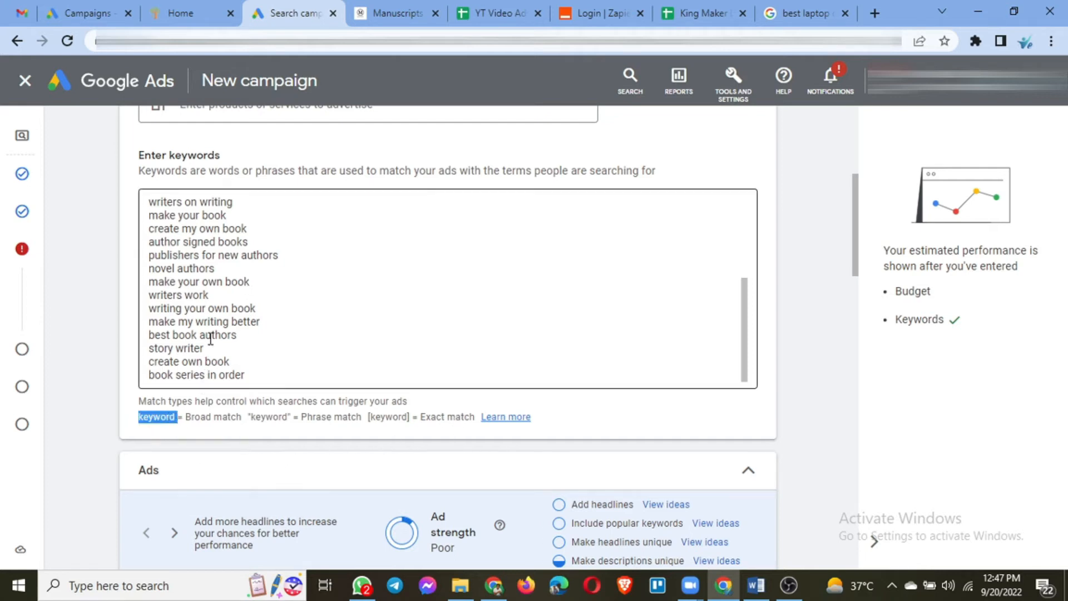
pyautogui.moveTo(213, 346); pyautogui.dragTo(148, 348)
pyautogui.moveTo(239, 363); pyautogui.dragTo(149, 362)
pyautogui.moveTo(257, 376); pyautogui.dragTo(147, 369)
pyautogui.moveTo(247, 335); pyautogui.dragTo(148, 335)
pyautogui.moveTo(260, 322); pyautogui.dragTo(142, 329)
pyautogui.moveTo(185, 417); pyautogui.dragTo(192, 417)
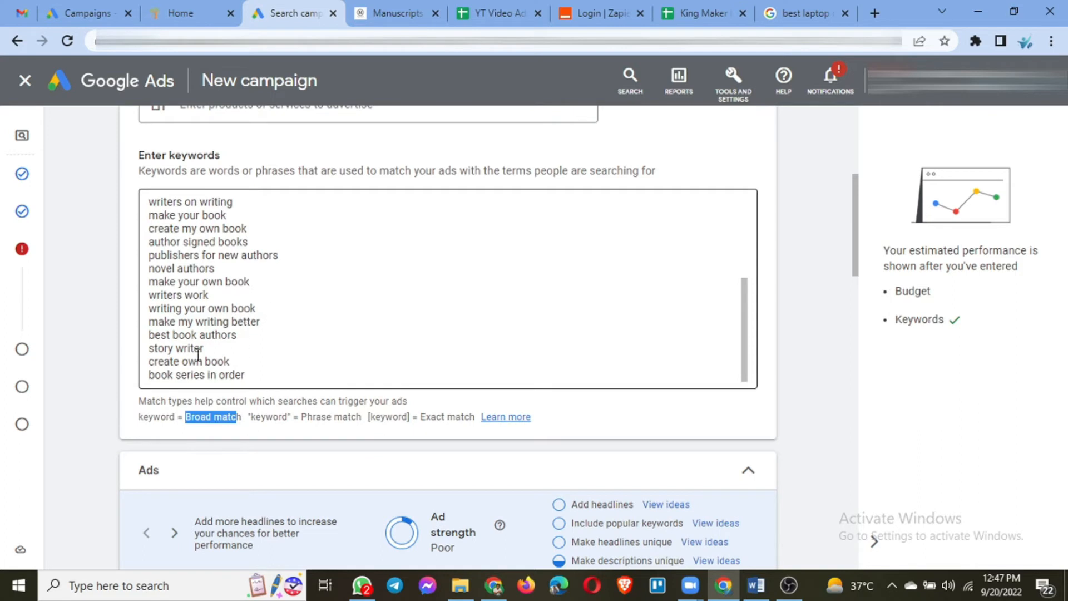
pyautogui.click(242, 416)
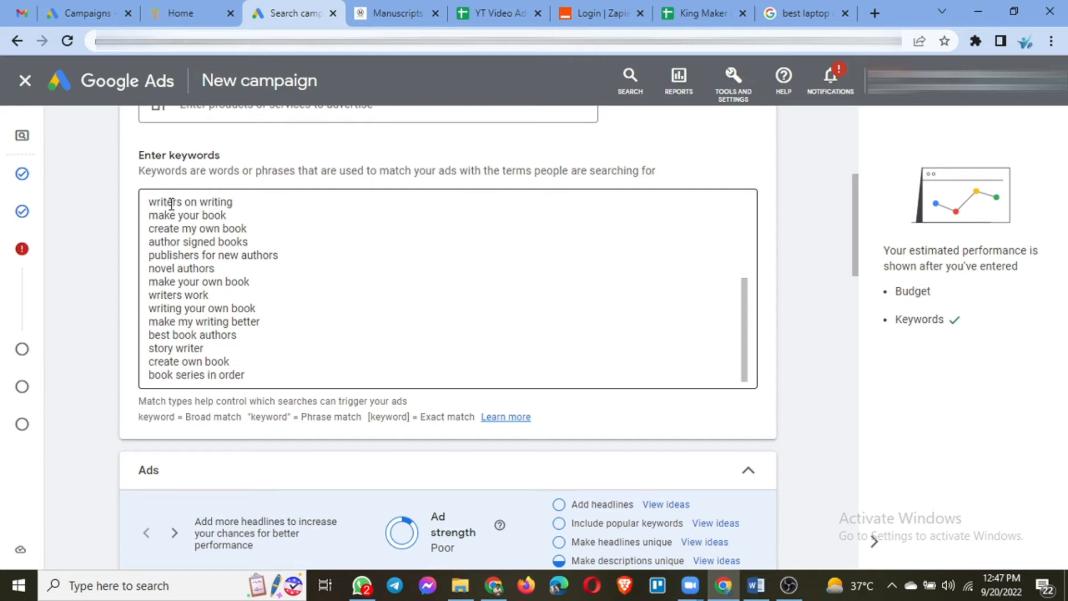
# Turn the keyword make your book into a phrase match by enclosing it in quotation marks, and compare it with the match type guidance.
pyautogui.moveTo(225, 216); pyautogui.dragTo(157, 201)
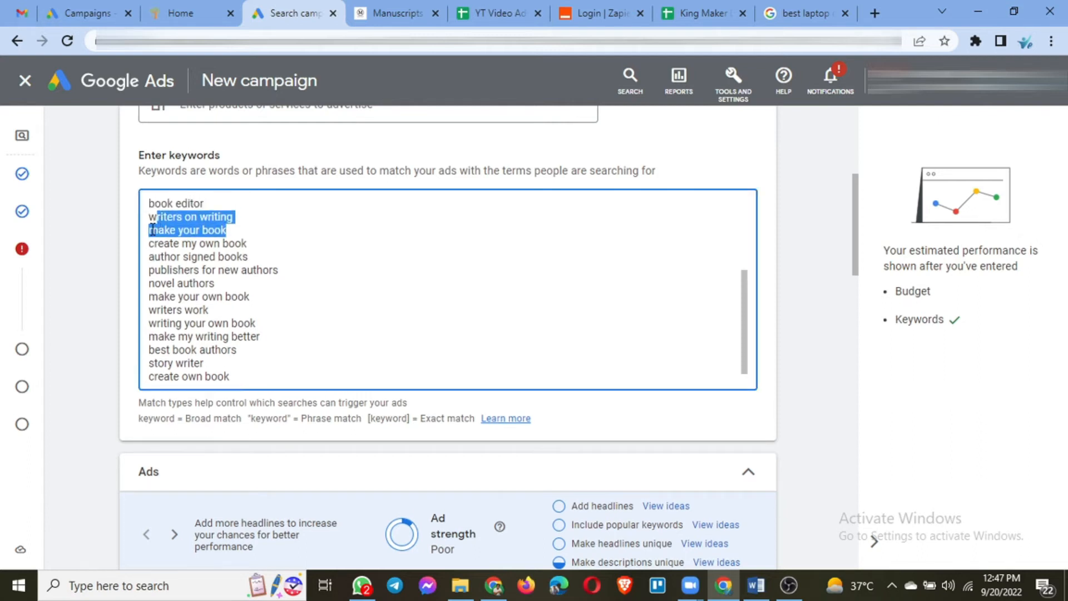
pyautogui.click(151, 229)
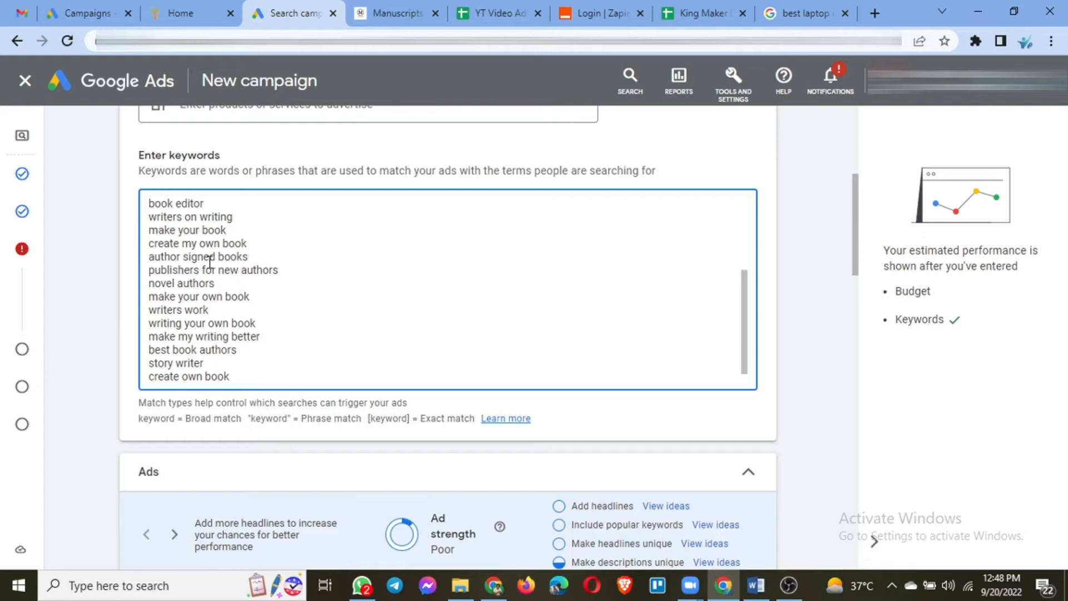
pyautogui.write('"')
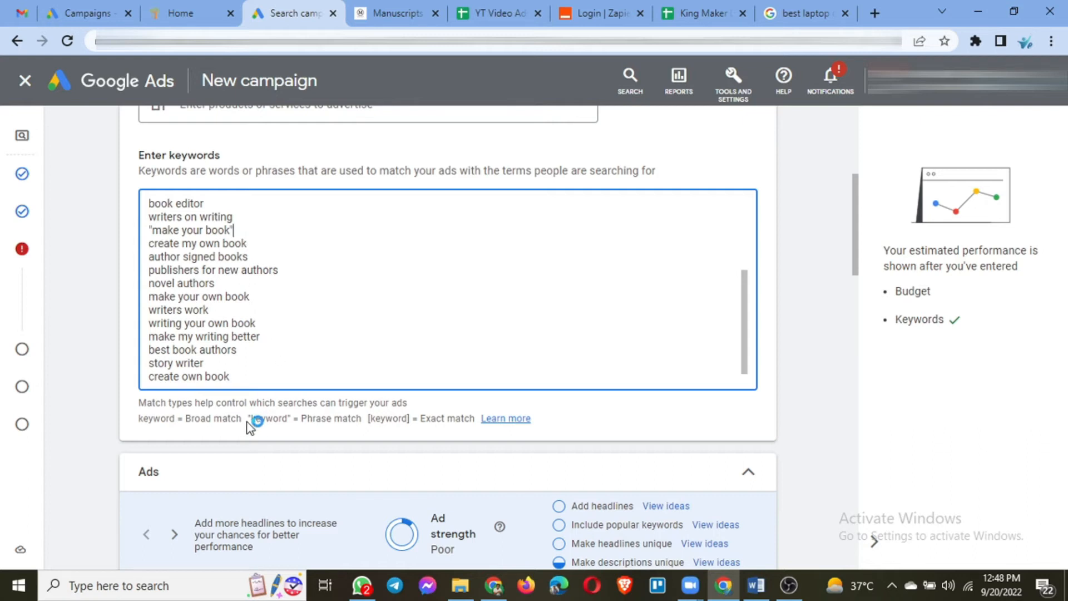
pyautogui.moveTo(248, 419); pyautogui.dragTo(341, 419)
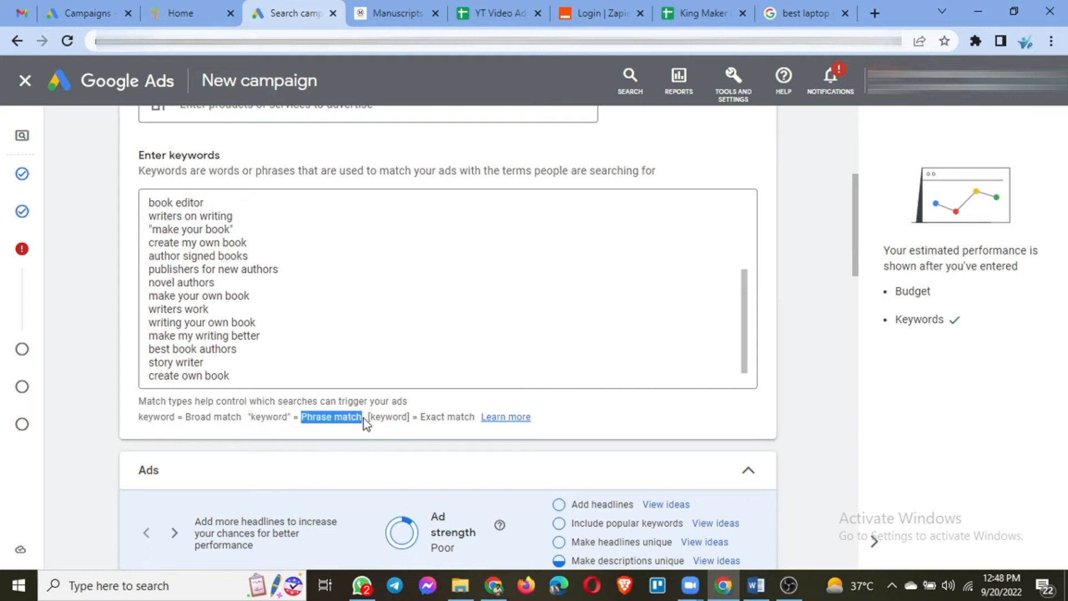
# Make the keyword an exact match, [make your book], by replacing its quotation marks with square brackets, and check the match type guidance.
pyautogui.click(239, 228)
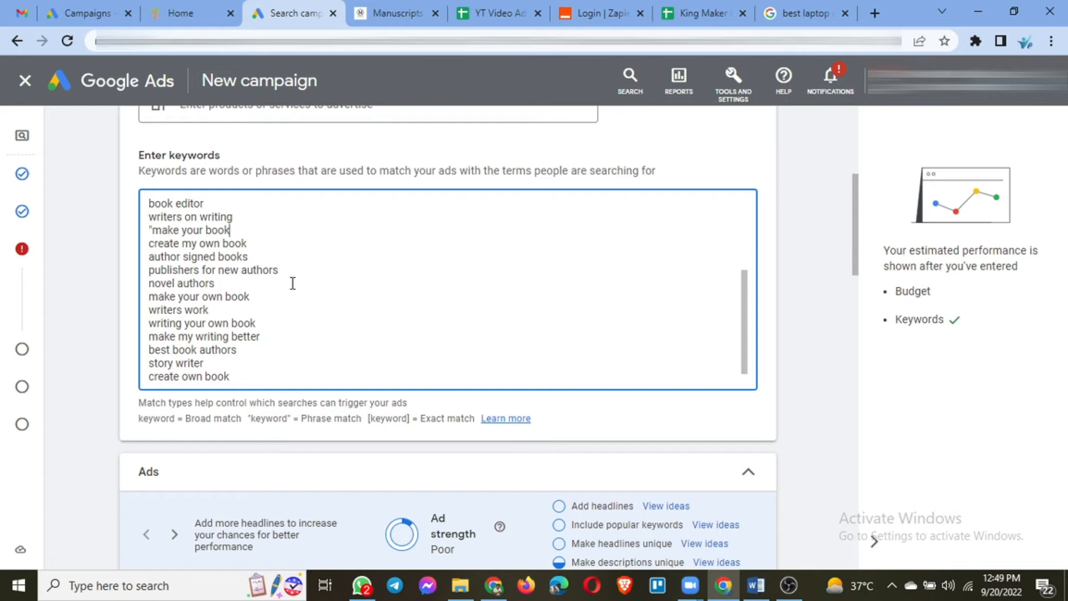
pyautogui.press('Delete')
pyautogui.write('[')
pyautogui.click(301, 417)
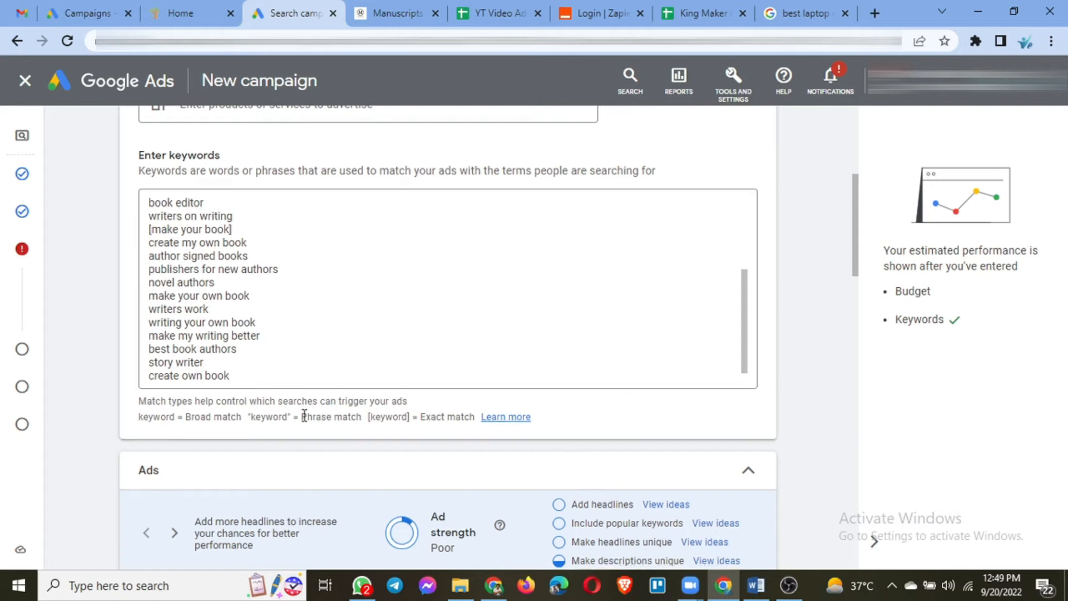
pyautogui.moveTo(370, 418); pyautogui.dragTo(418, 416)
pyautogui.click(422, 416)
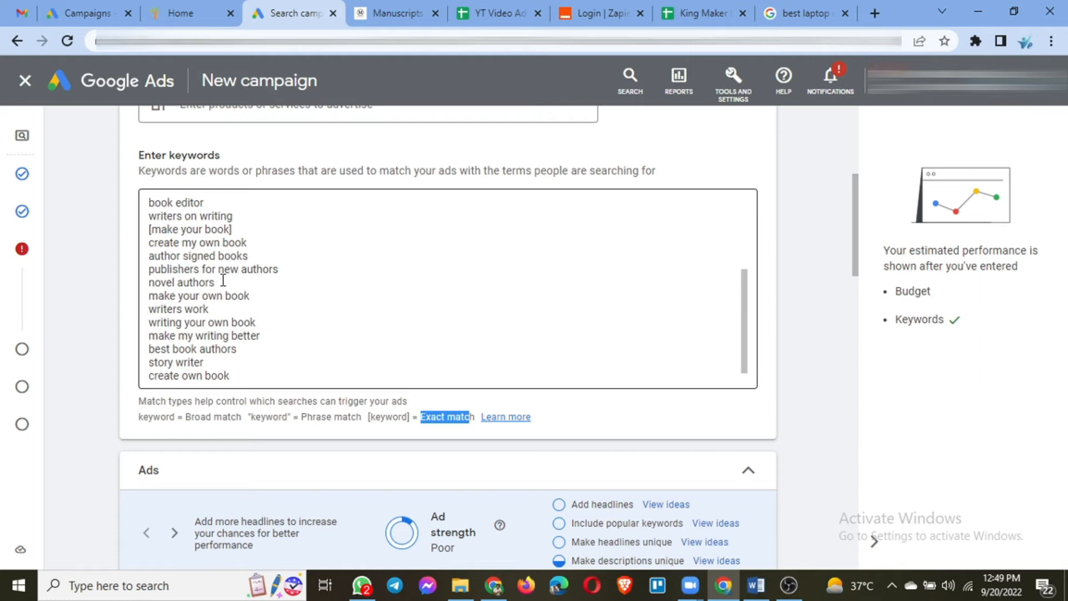
# Switch to the Word document and add the sub-item "Broad Match" under the KWs item of the Search Campaign list.
pyautogui.hotkey('alt', 'Tab')
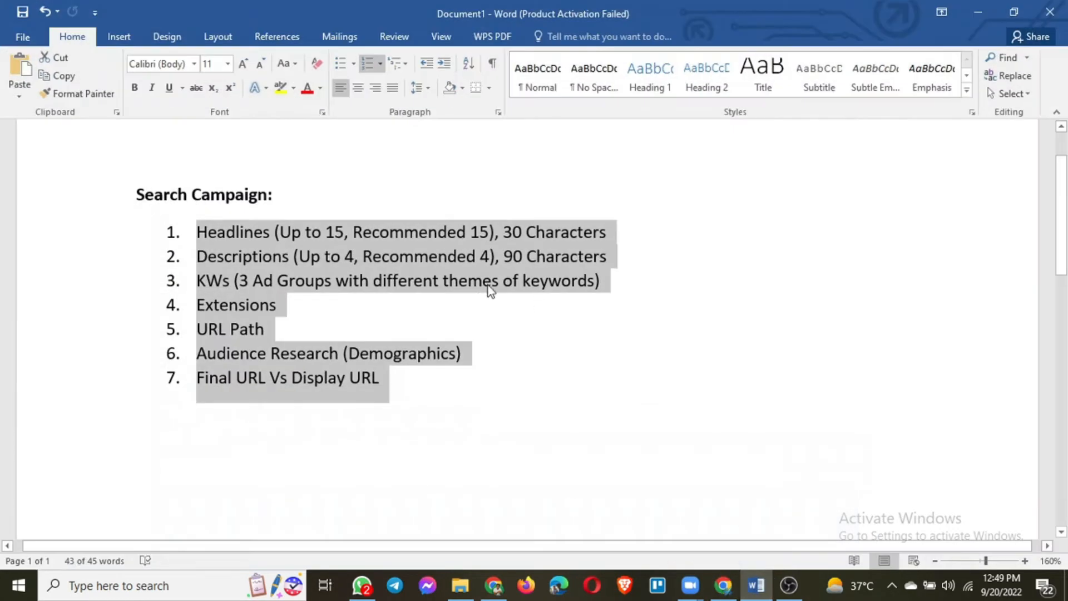
pyautogui.click(635, 276)
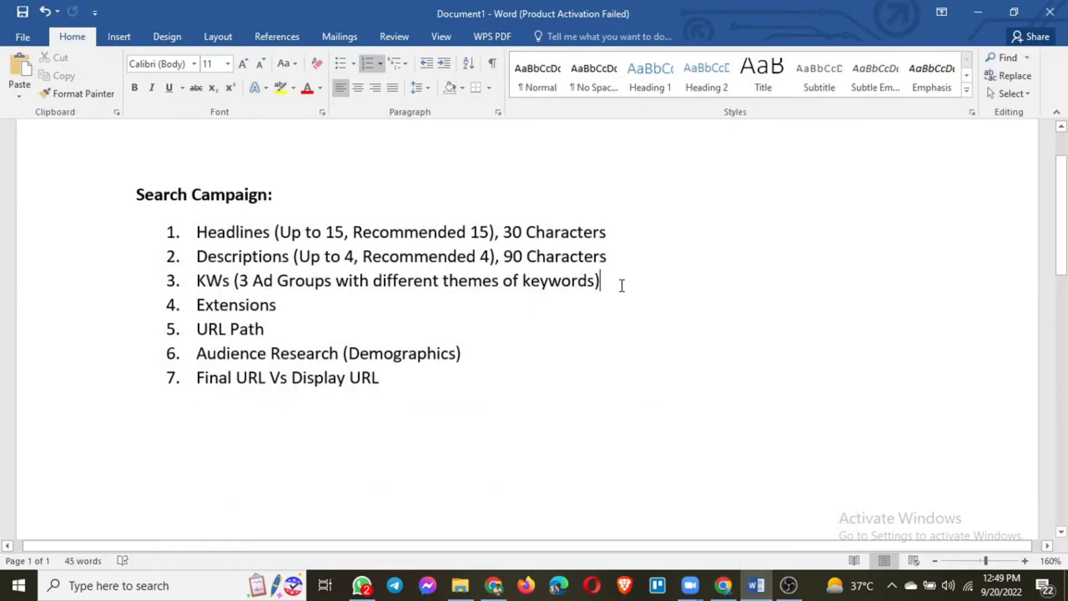
pyautogui.press('Return')
pyautogui.press('Tab')
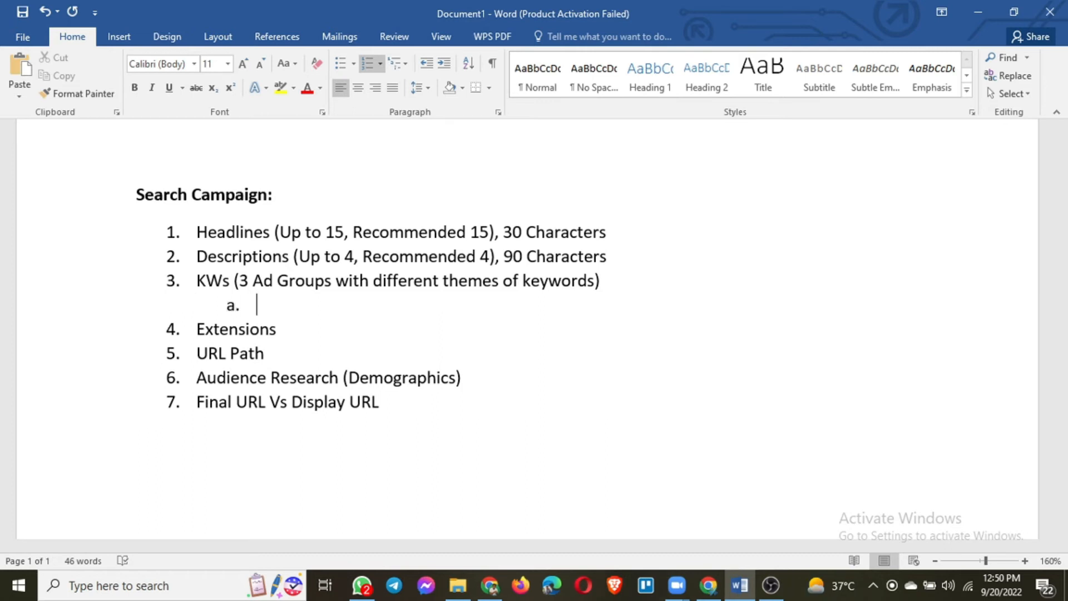
pyautogui.write('Broad Match')
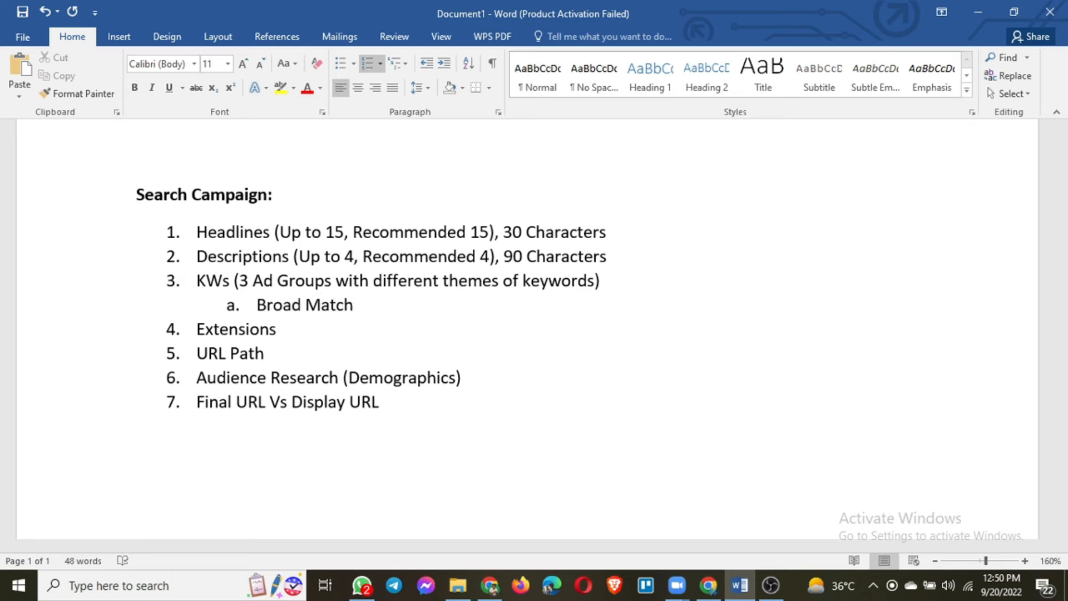
# Extend the Broad Match sub-item to read "Broad Match Example: Write a Book".
pyautogui.write(' =')
pyautogui.press('BackSpace')
pyautogui.write('Example')
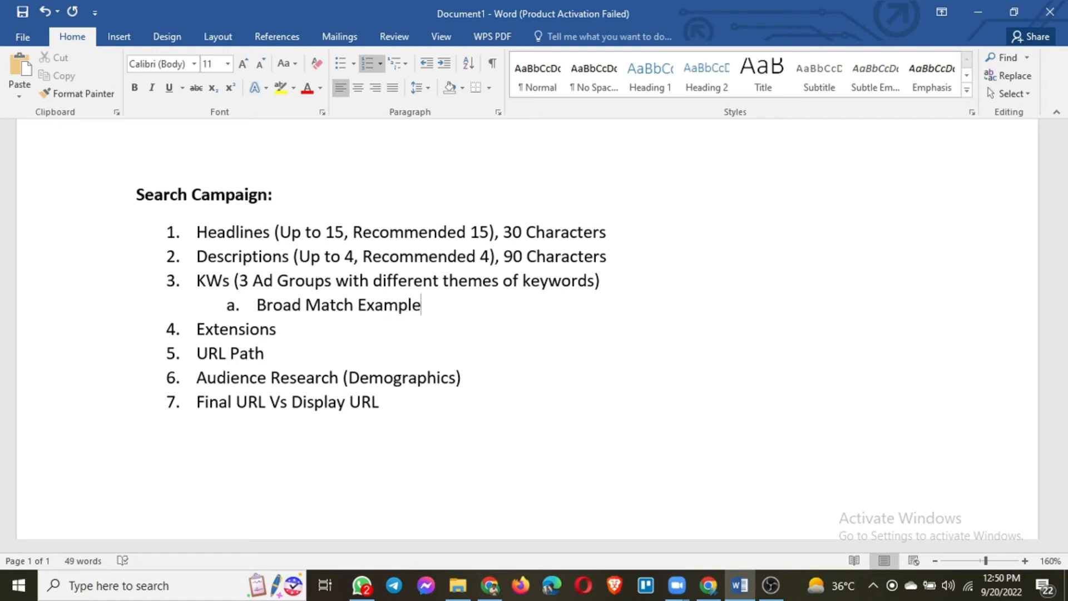
pyautogui.write(': Write a Book')
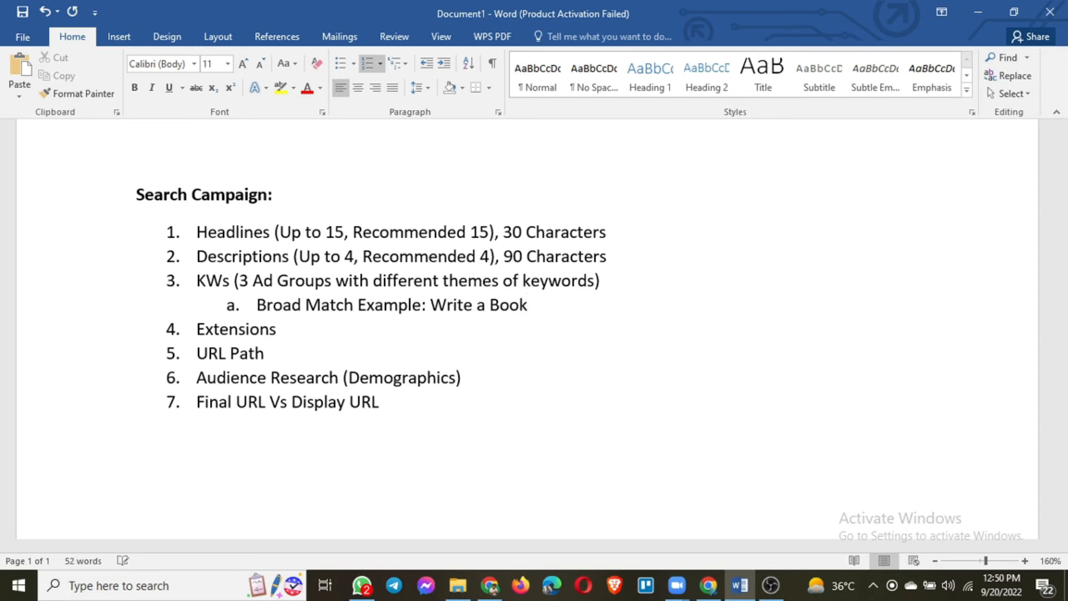
# Add a second sub-item under KWs reading Phrase Match Example: "Write a Book", with the keyword in quotation marks.
pyautogui.press('Return')
pyautogui.write('Phrase Mt')
pyautogui.press('BackSpace')
pyautogui.write('atch Exam')
pyautogui.write('ple: ')
pyautogui.write('"Wirte')
pyautogui.press('BackSpace')
pyautogui.press('BackSpace')
pyautogui.press('BackSpace')
pyautogui.press('BackSpace')
pyautogui.write('rite ')
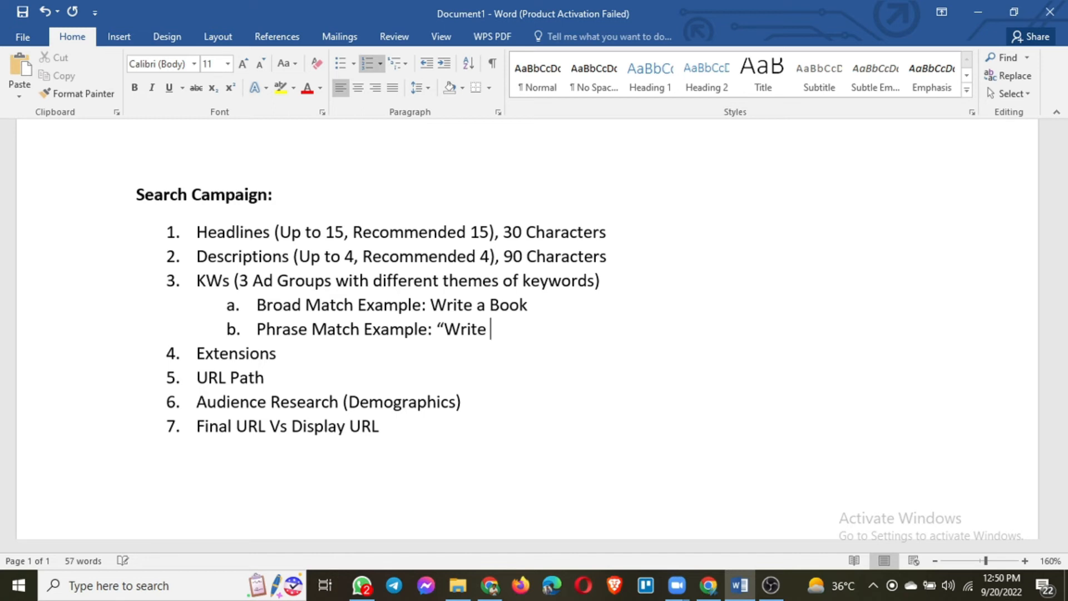
pyautogui.write('a Book"')
# Add a third sub-item under KWs reading Exact Match Example: [Write a Book], with the keyword in square brackets.
pyautogui.press('Return')
pyautogui.write('E')
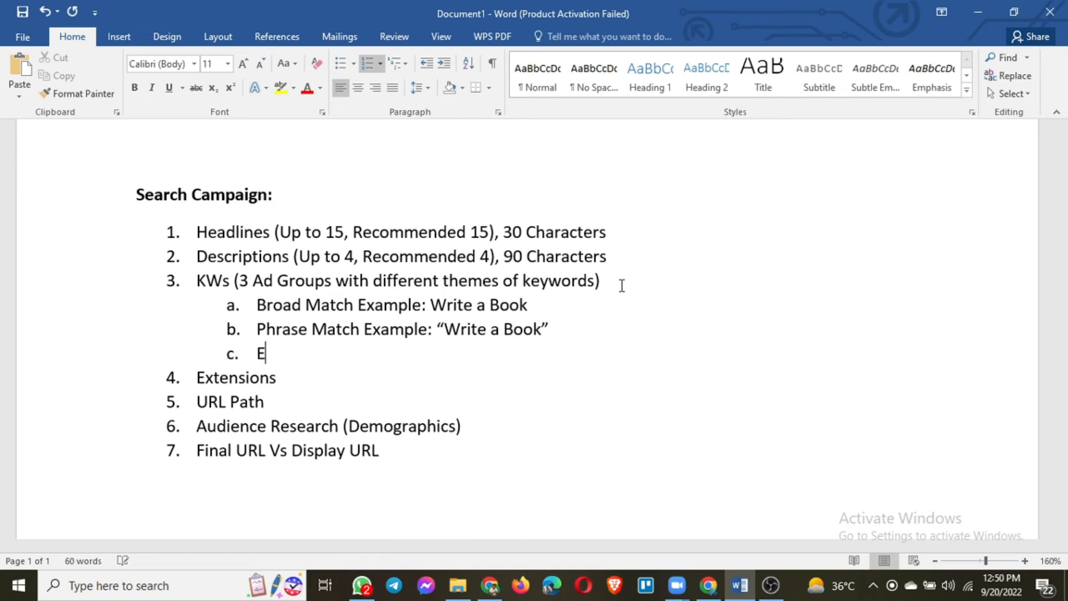
pyautogui.write('xxct Match ')
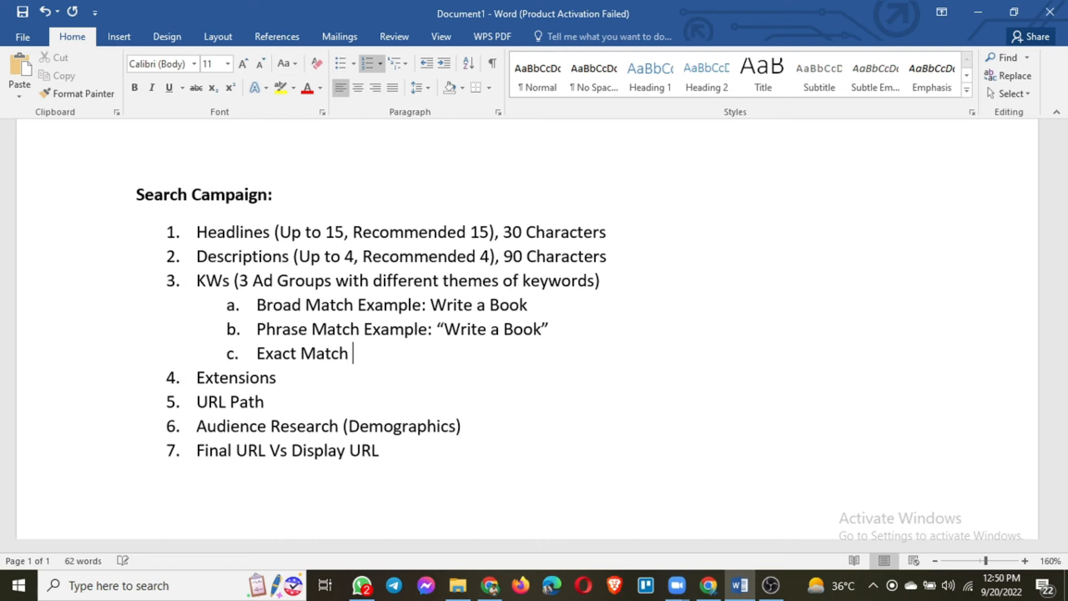
pyautogui.write('Examp')
pyautogui.write('le: ')
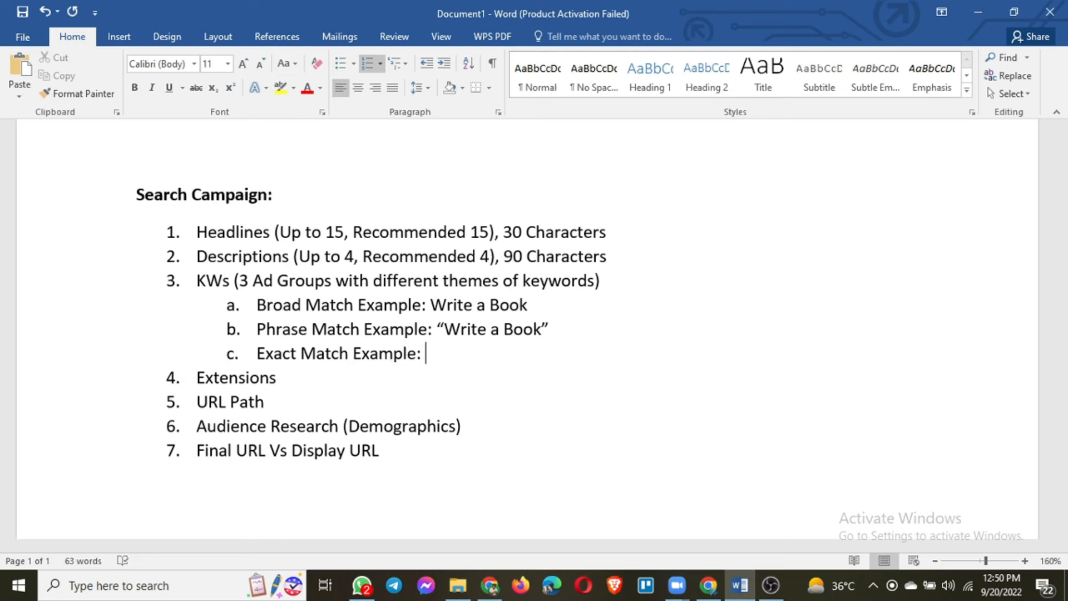
pyautogui.write('[Write ')
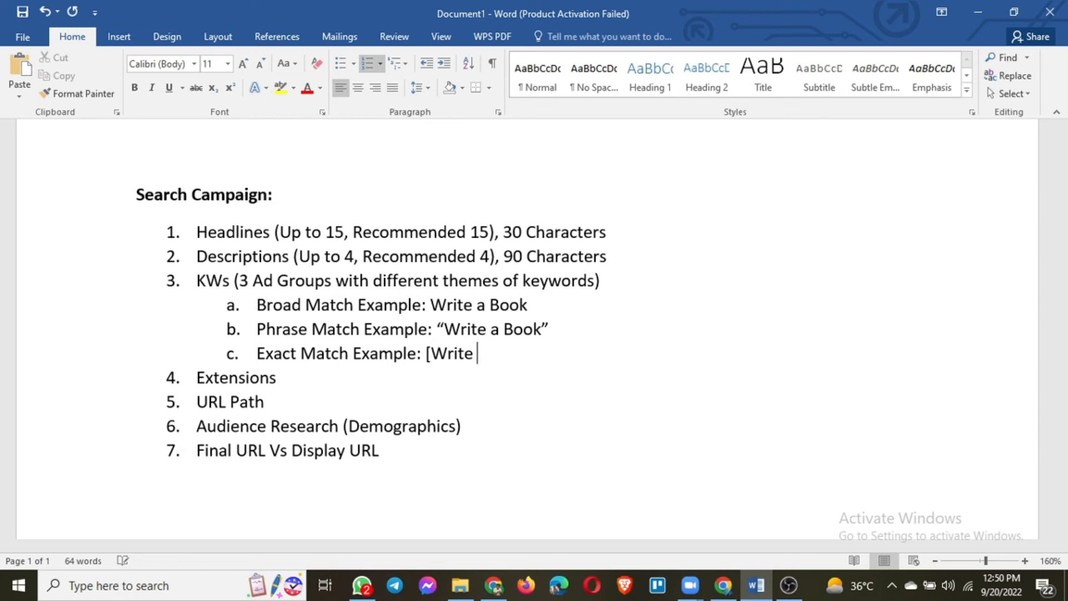
pyautogui.write('a Book]')
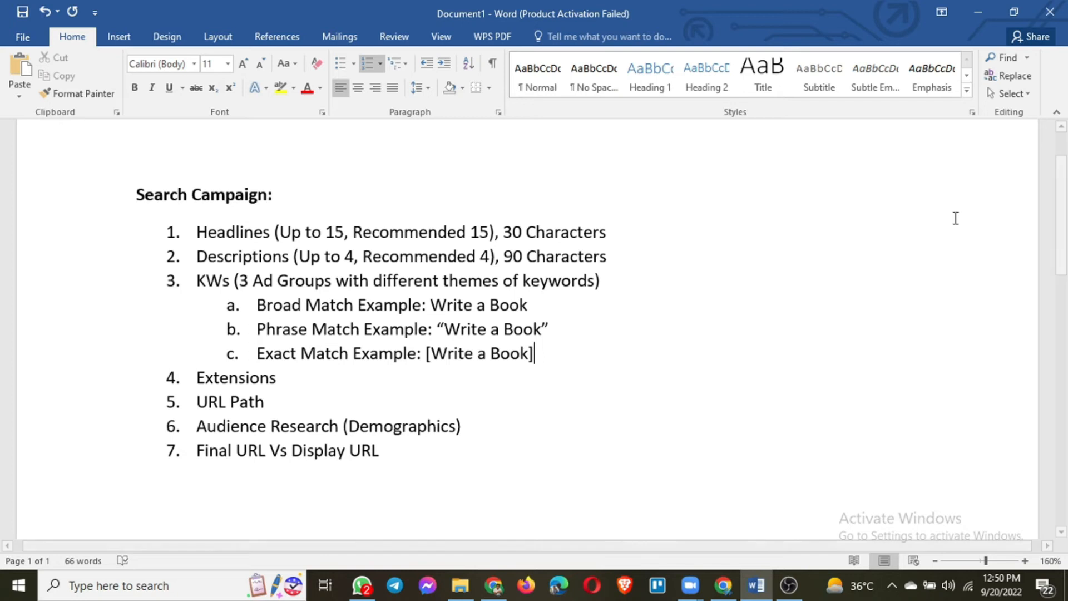
# Add the nested examples "Book", "Write" and "Write a novel" under the Broad Match Example item.
pyautogui.click(545, 303)
pyautogui.press('Return')
pyautogui.press('Tab')
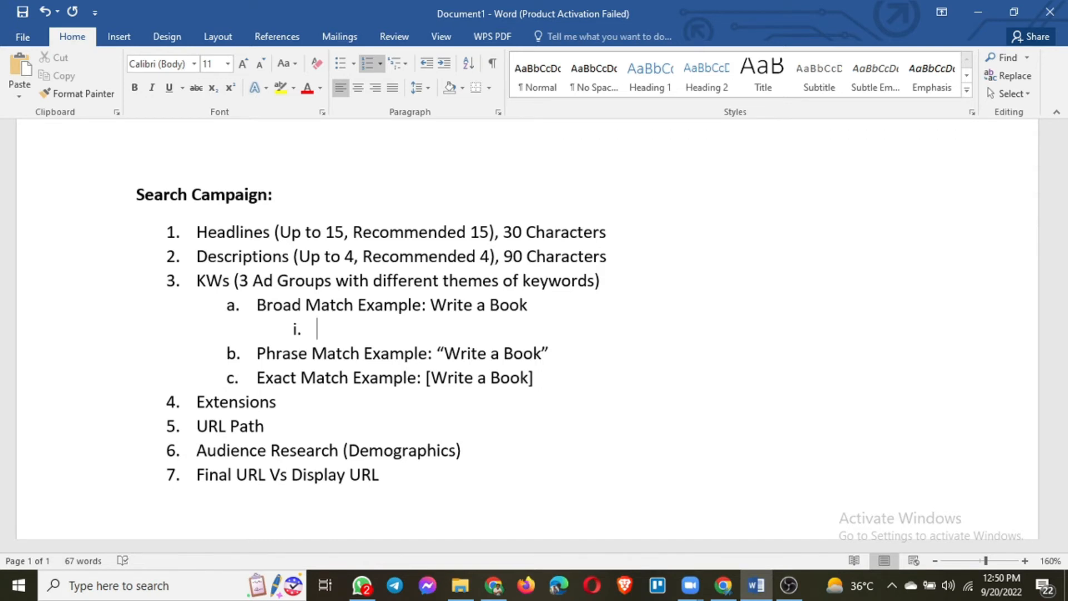
pyautogui.write('book')
pyautogui.press('Return')
pyautogui.write('write')
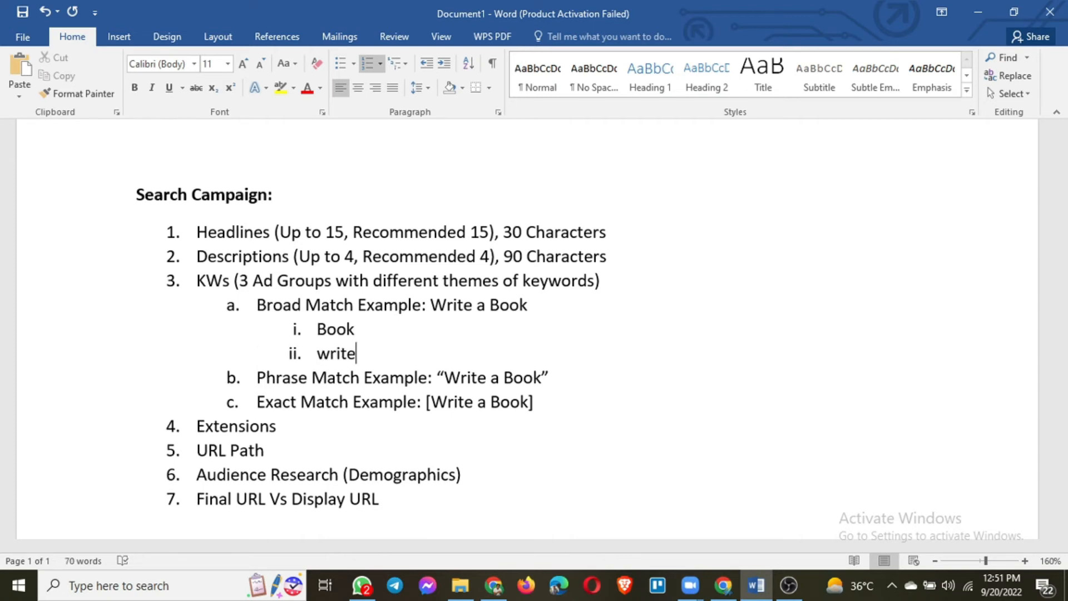
pyautogui.press('Return')
pyautogui.write('write ')
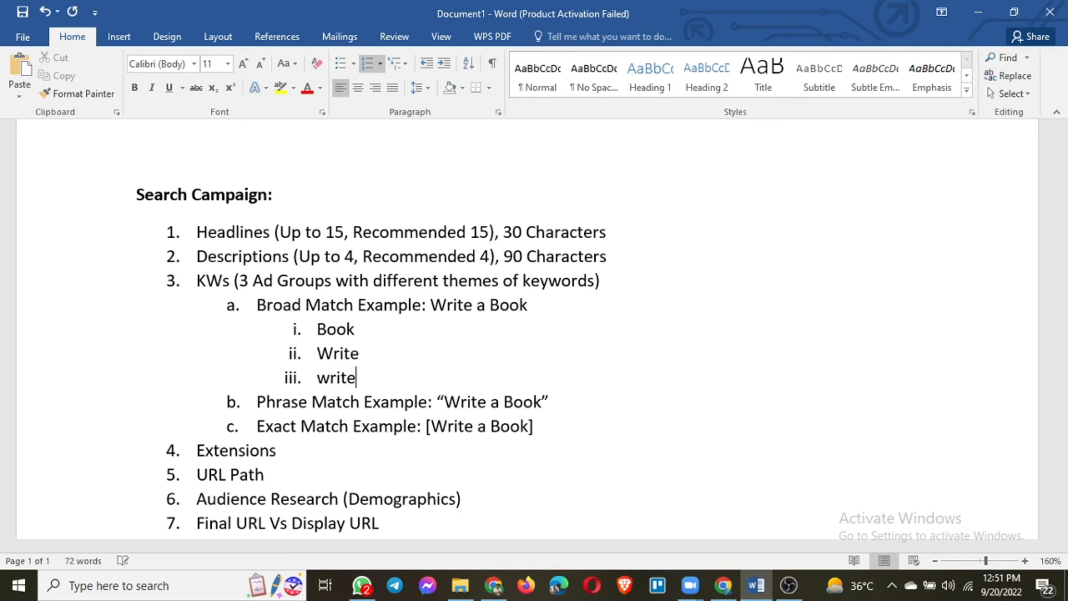
pyautogui.write('a novel')
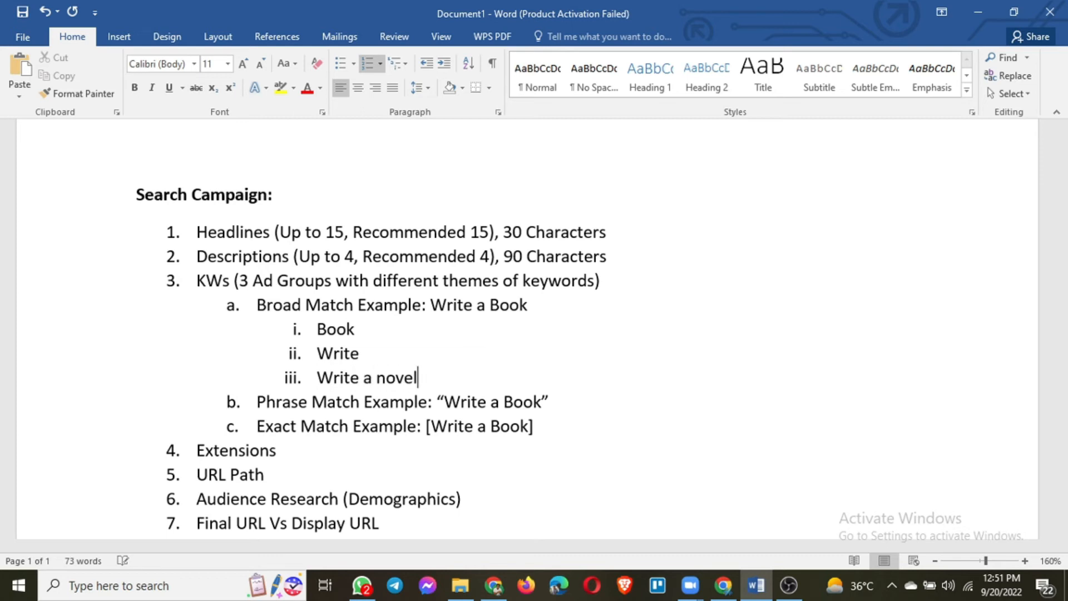
pyautogui.press('Return')
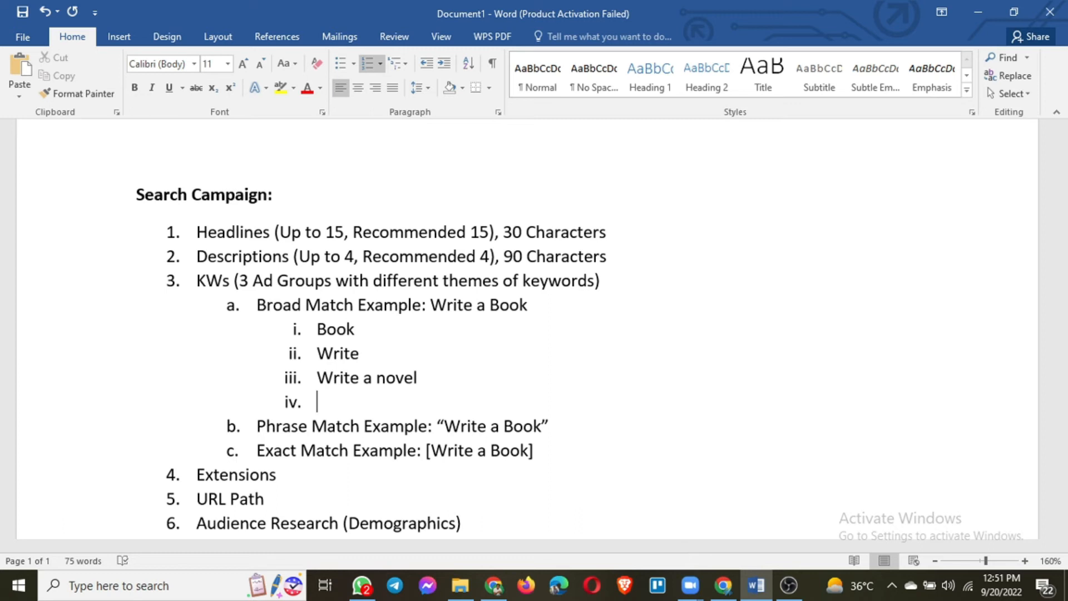
pyautogui.press('BackSpace')
pyautogui.press('BackSpace')
pyautogui.press('BackSpace')
pyautogui.press('BackSpace')
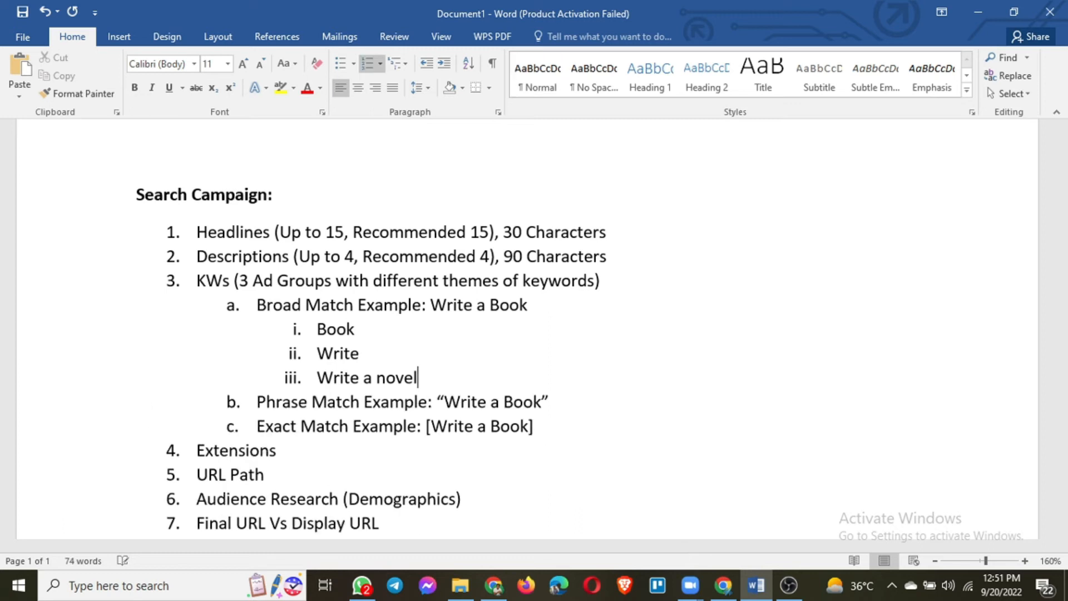
# Add the nested examples "How to write a book", "Write a book in 2022" and "Write a book online course" under the Phrase Match Example item.
pyautogui.scroll(-3, 544, 367)
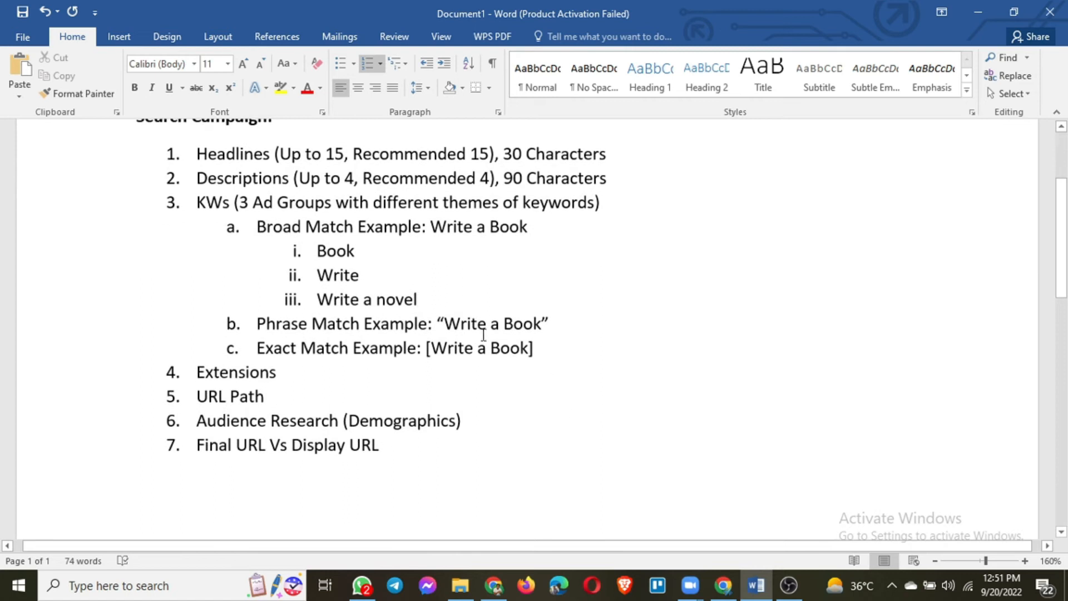
pyautogui.click(574, 325)
pyautogui.press('Return')
pyautogui.press('Tab')
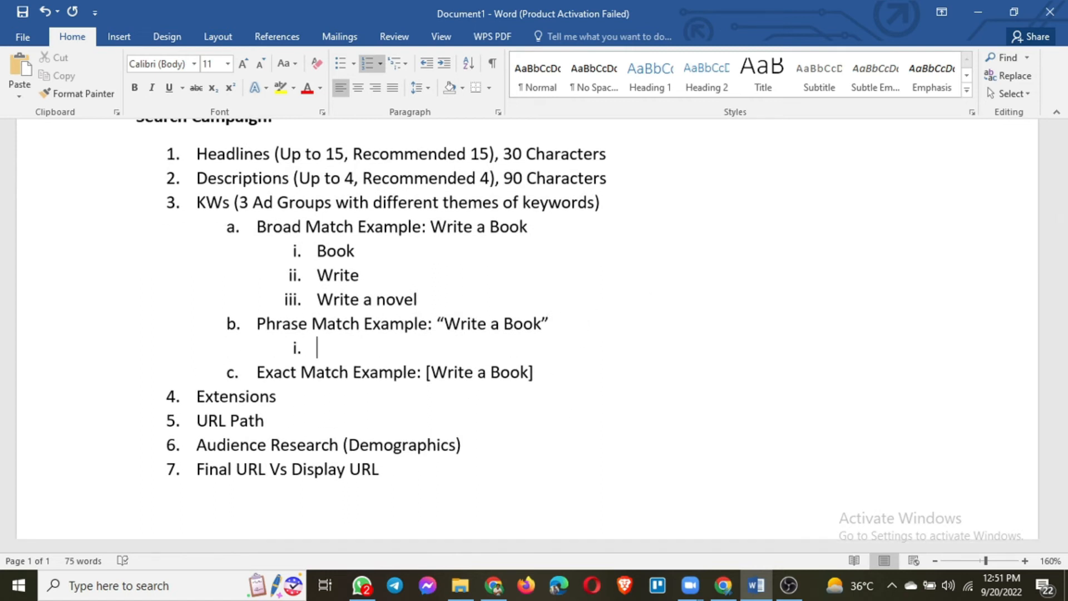
pyautogui.write('How to write')
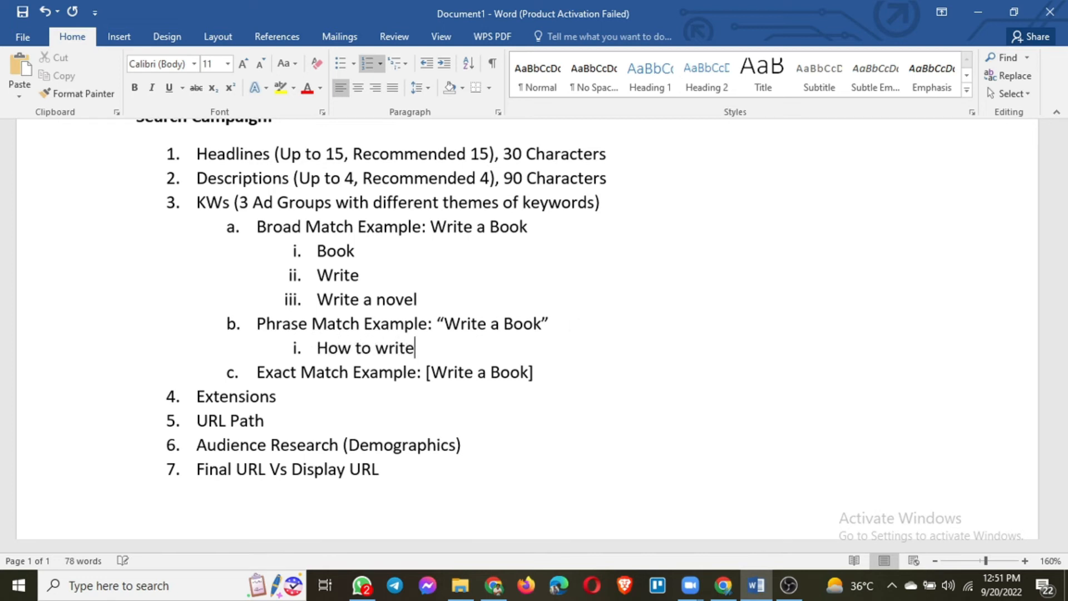
pyautogui.write(' a book')
pyautogui.press('Return')
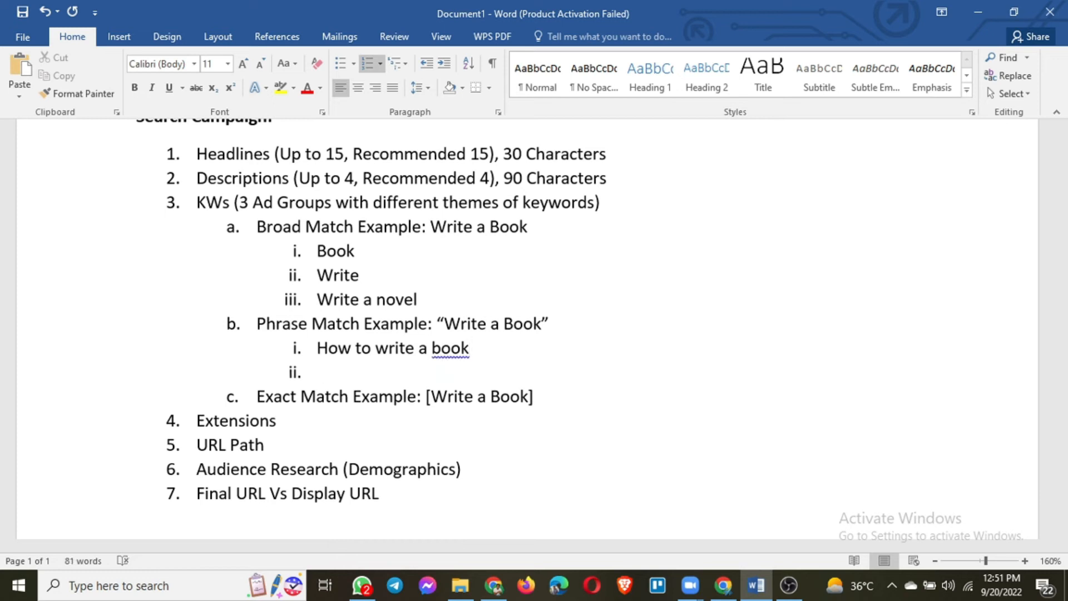
pyautogui.write('write a book in 2022')
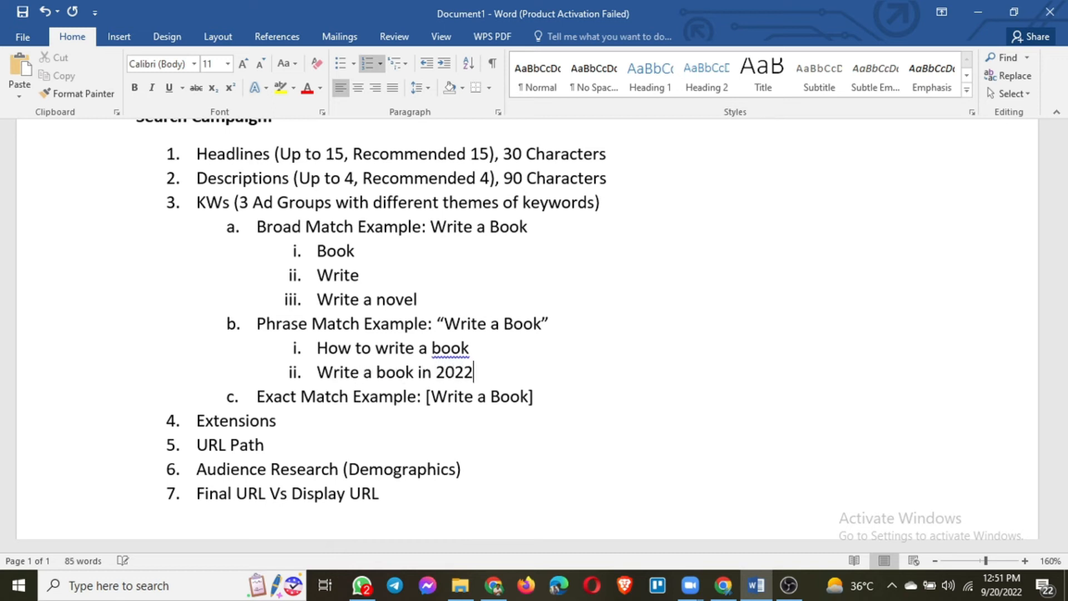
pyautogui.press('Return')
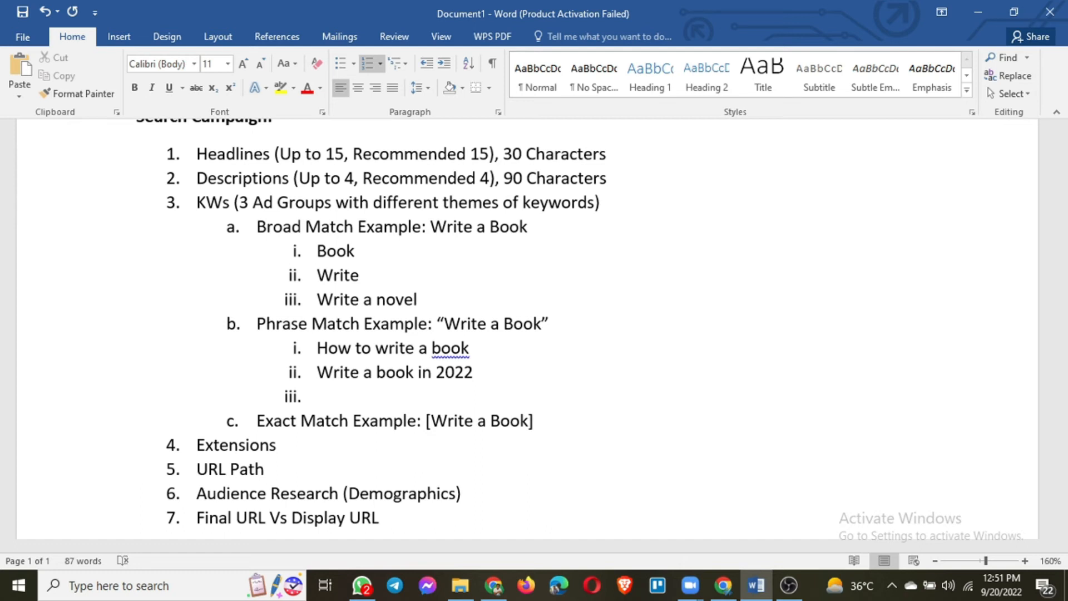
pyautogui.write('write a book online course')
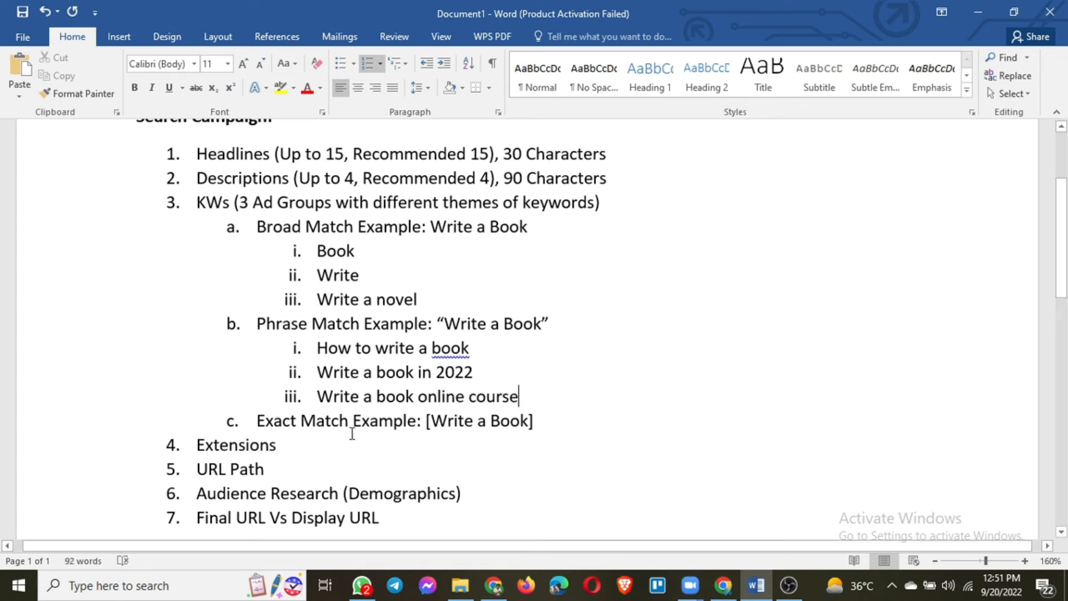
# Highlight the words "write a book" in yellow in each of the three phrase match examples.
pyautogui.moveTo(376, 348); pyautogui.dragTo(467, 347)
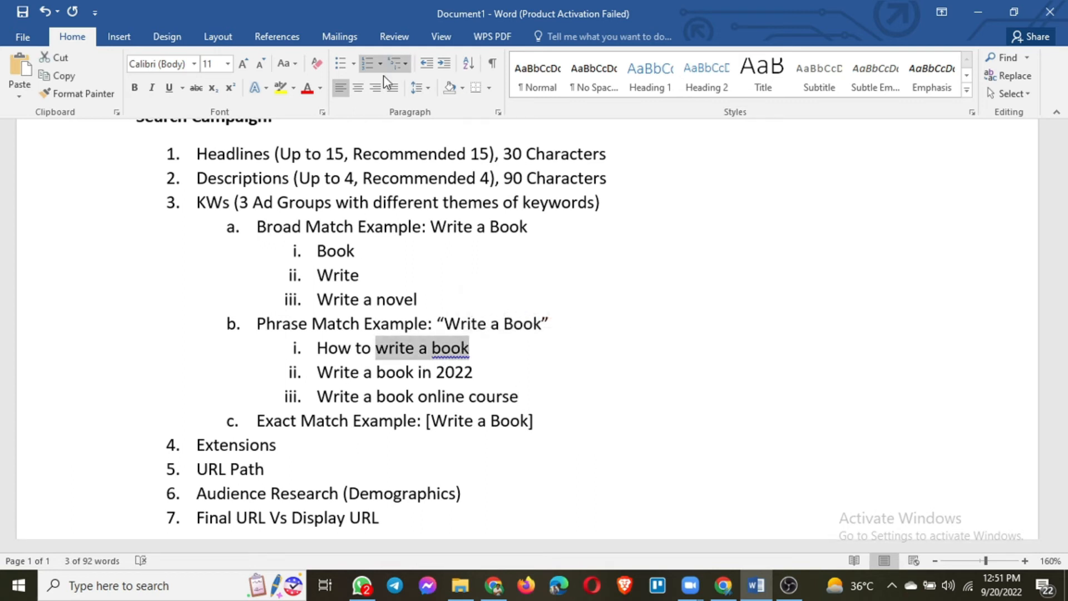
pyautogui.click(280, 87)
pyautogui.click(307, 417)
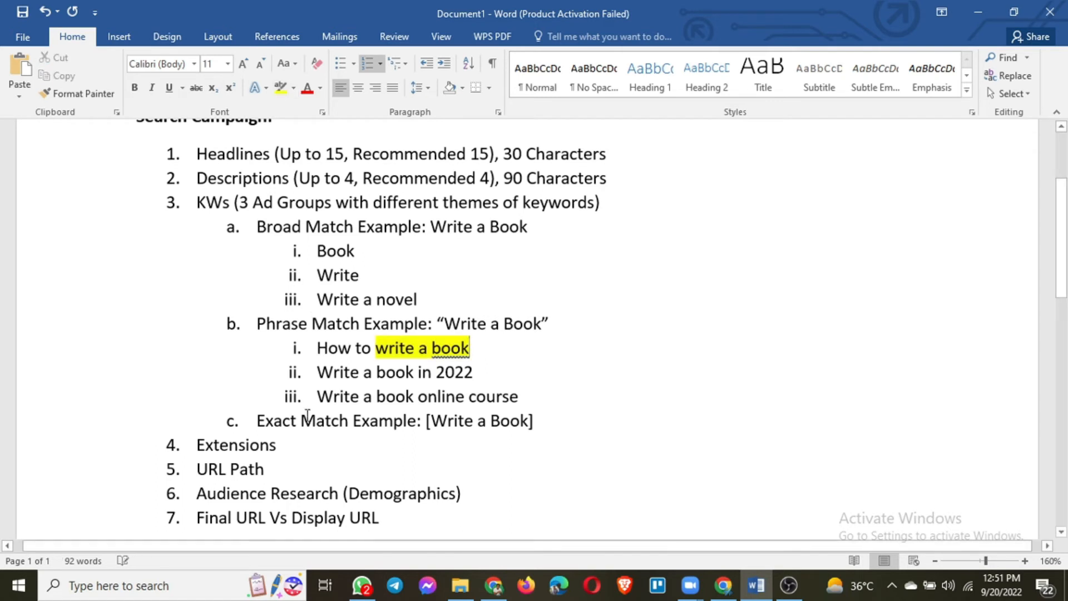
pyautogui.moveTo(319, 372); pyautogui.dragTo(417, 373)
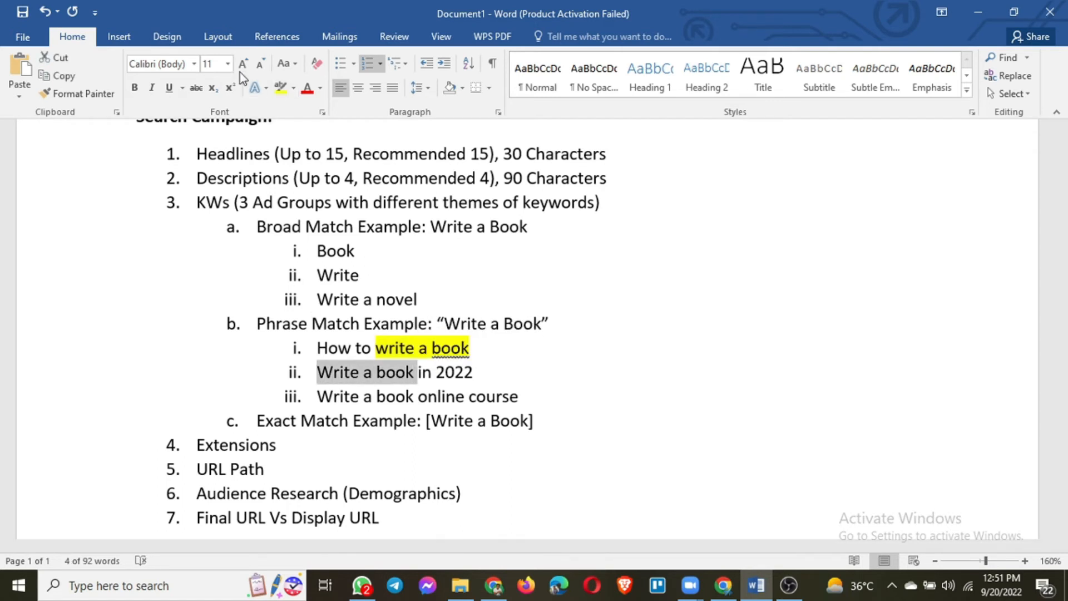
pyautogui.click(280, 88)
pyautogui.moveTo(322, 397); pyautogui.dragTo(417, 397)
pyautogui.click(279, 89)
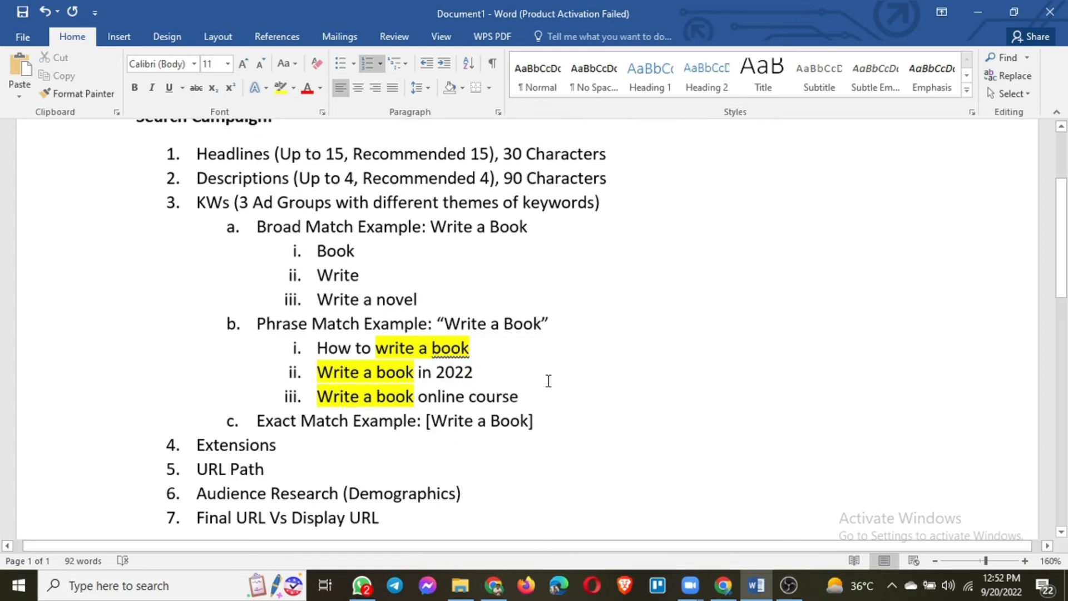
# Add the nested examples "Write a Book", "How to write a book" and "Write a book in 2022" under the Exact Match Example item.
pyautogui.scroll(-1, 518, 334)
pyautogui.click(566, 342)
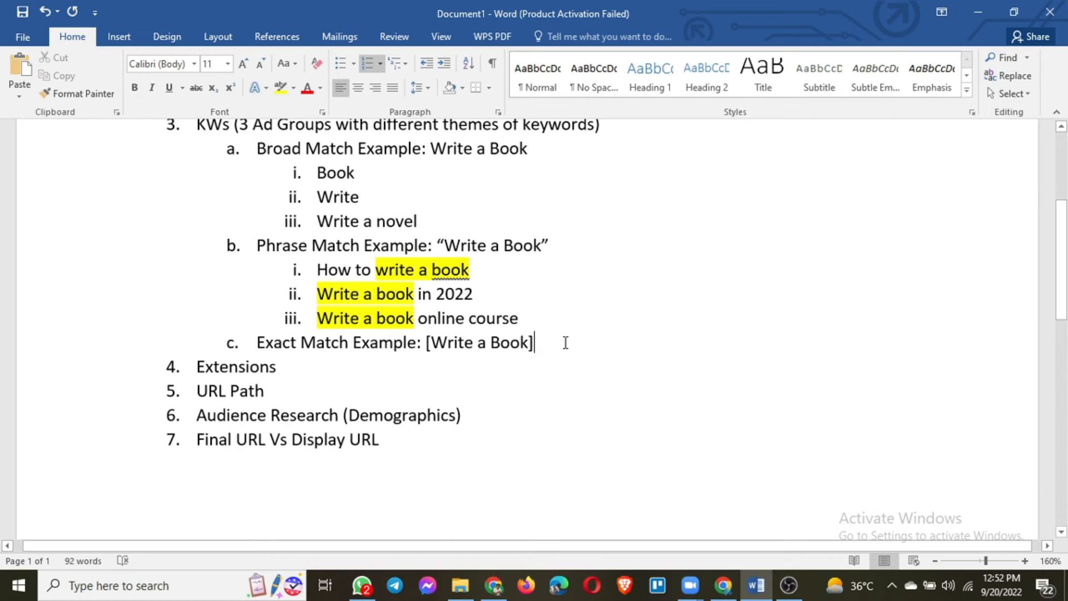
pyautogui.press('Return')
pyautogui.press('Tab')
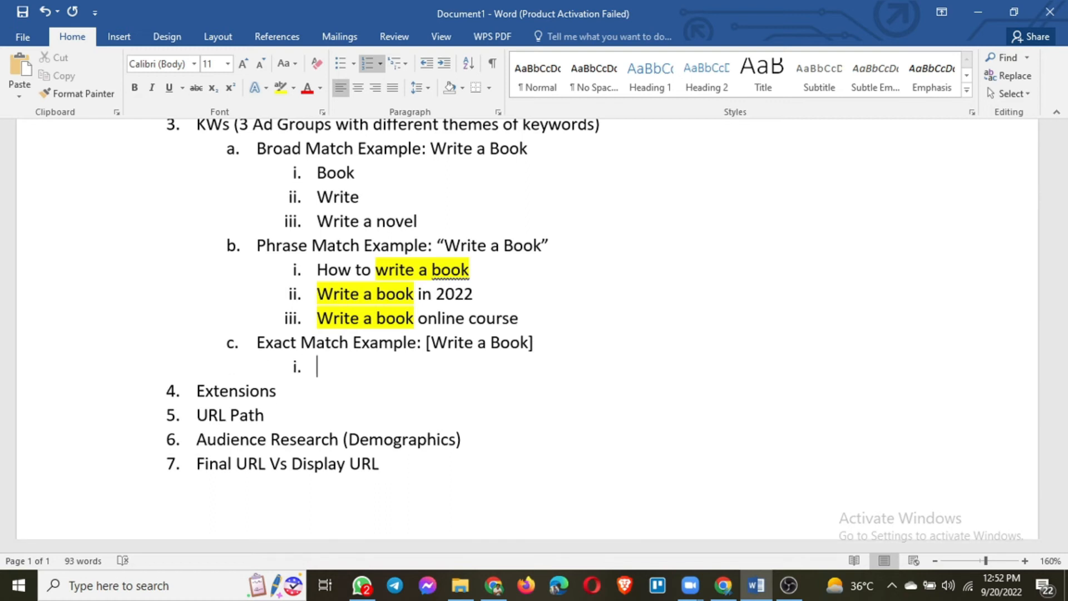
pyautogui.write('Write a Book')
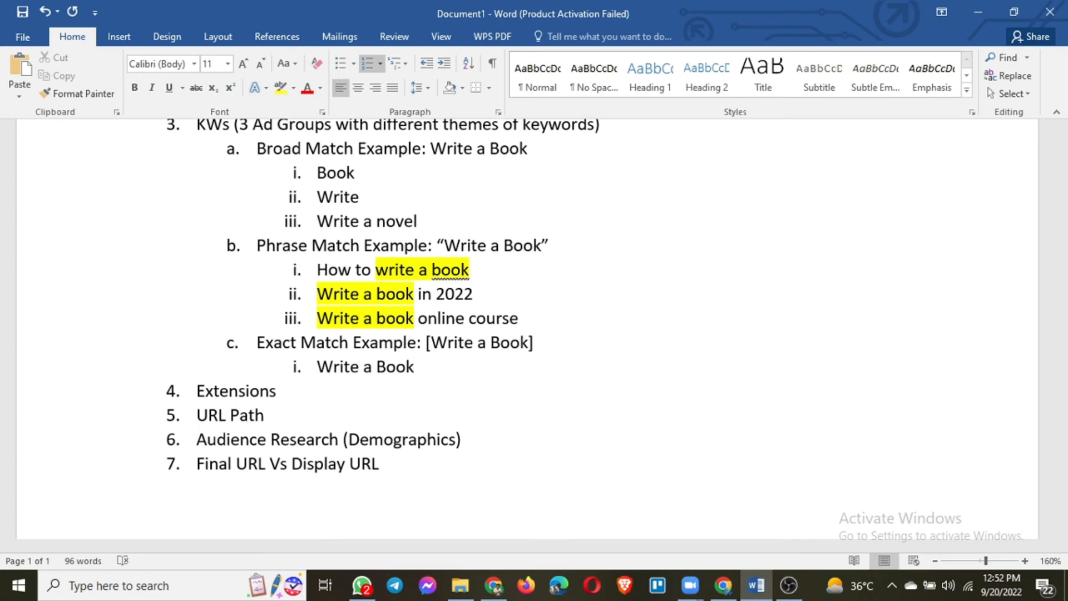
pyautogui.press('Return')
pyautogui.write('How to wr')
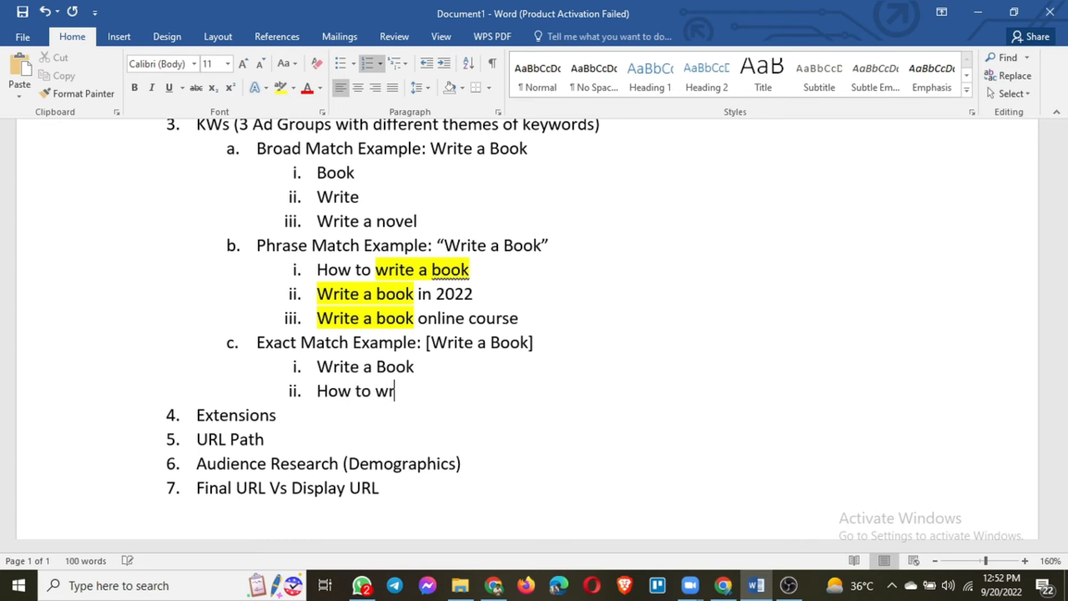
pyautogui.write('ite a book')
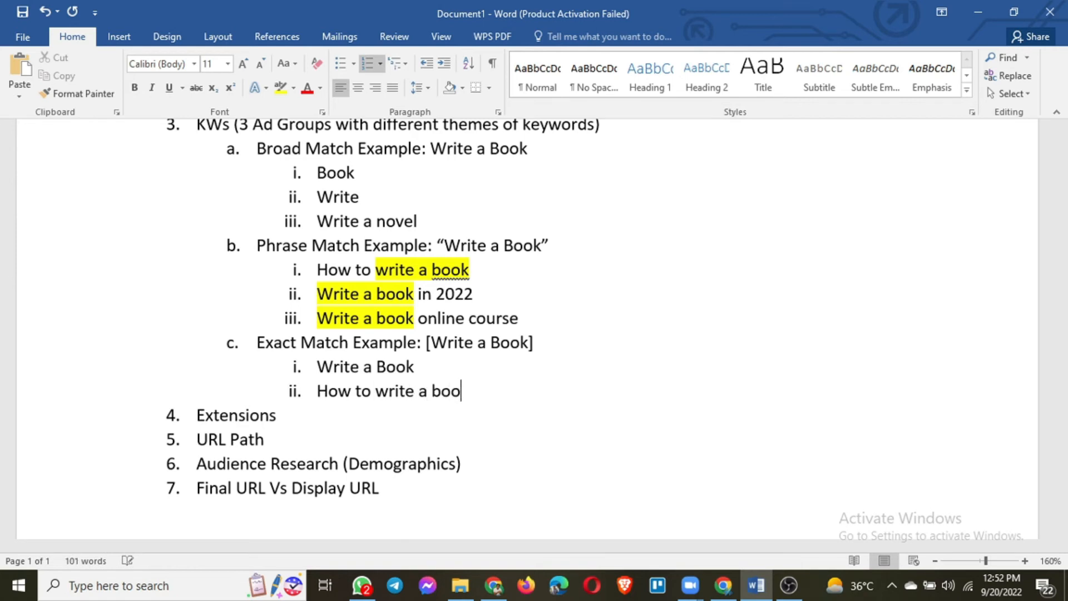
pyautogui.press('Return')
pyautogui.write('write')
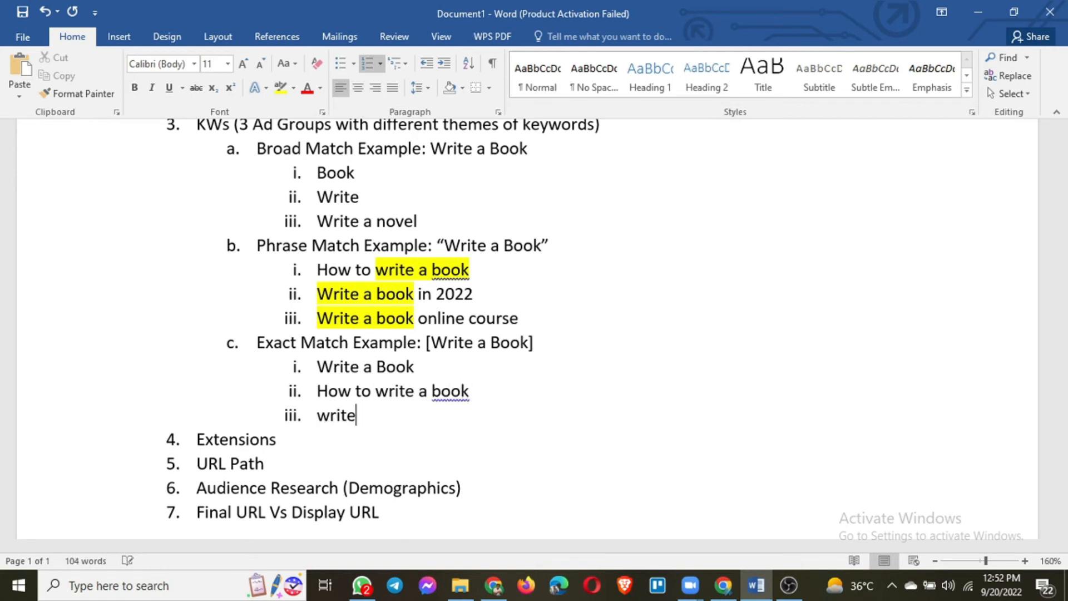
pyautogui.write(' a book ')
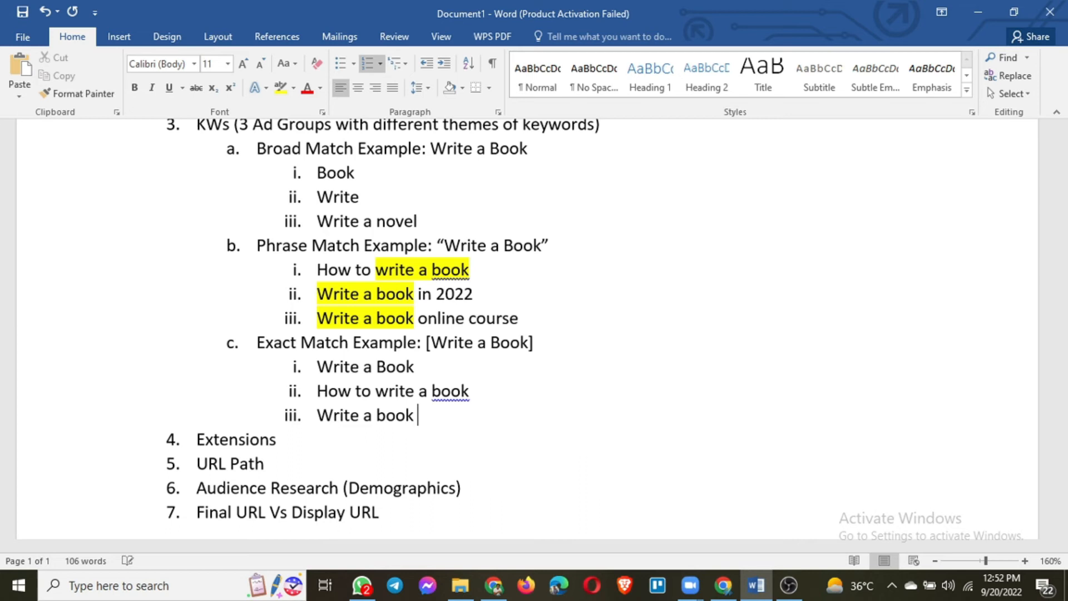
pyautogui.write('in 2020')
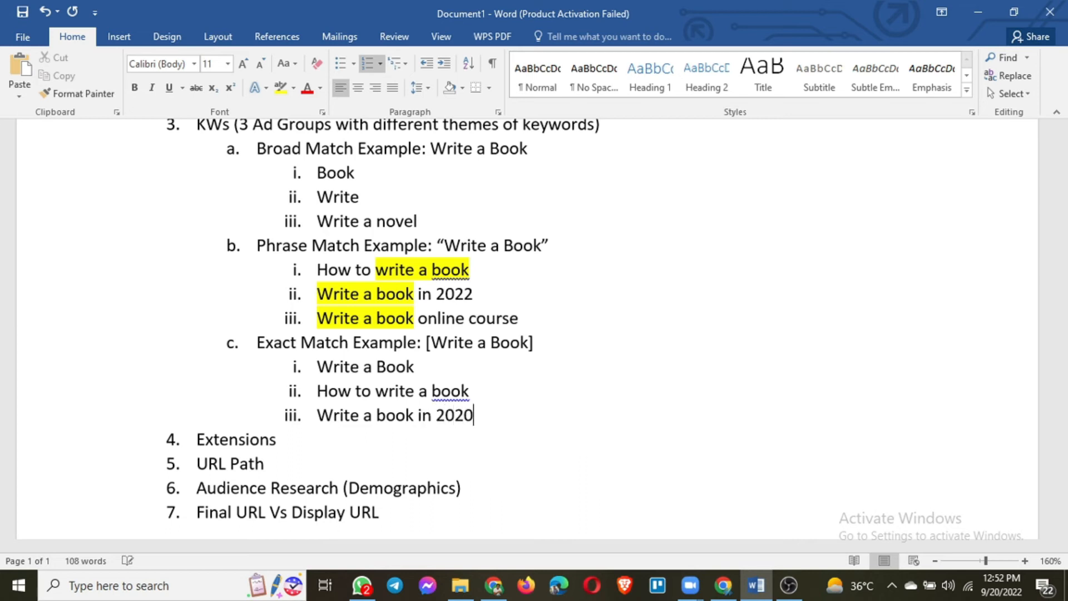
pyautogui.press('BackSpace')
pyautogui.write('2')
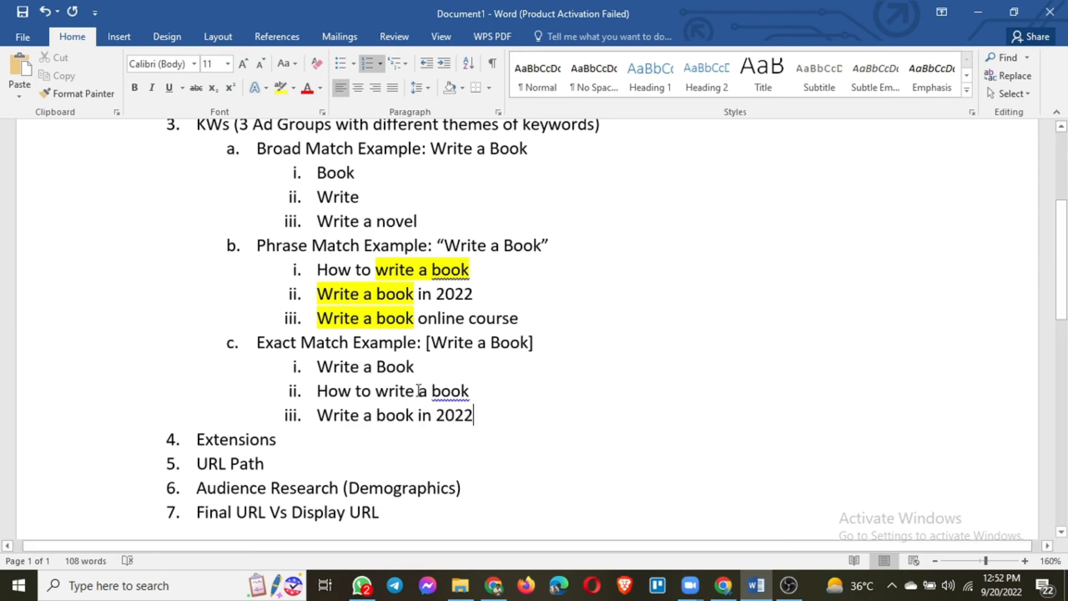
# Highlight the exact match examples "How to write a book" and "Write a book in 2022" in red.
pyautogui.moveTo(316, 393); pyautogui.dragTo(484, 389)
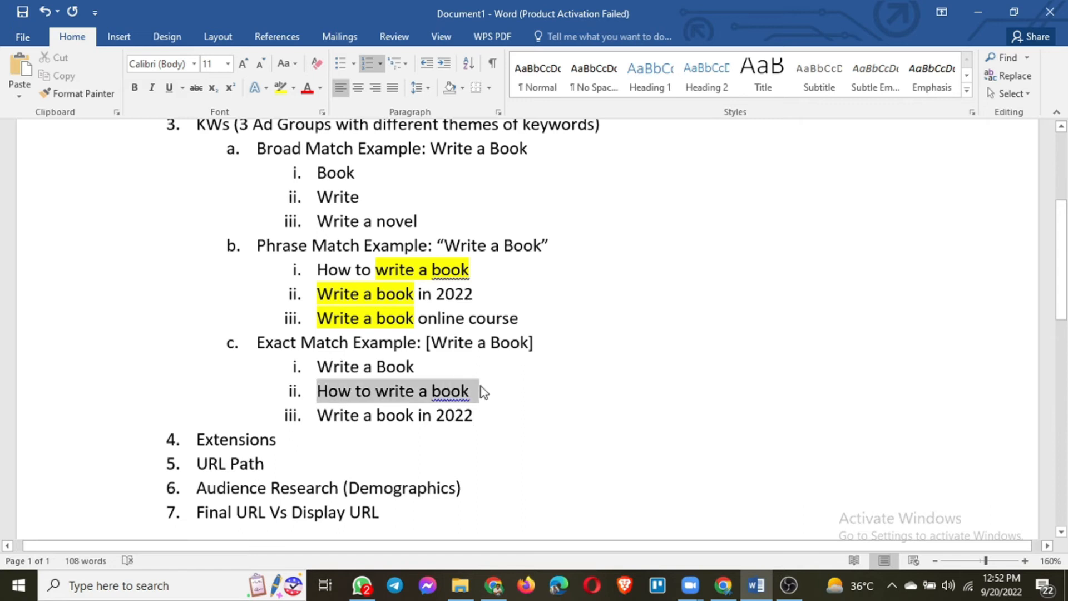
pyautogui.click(294, 87)
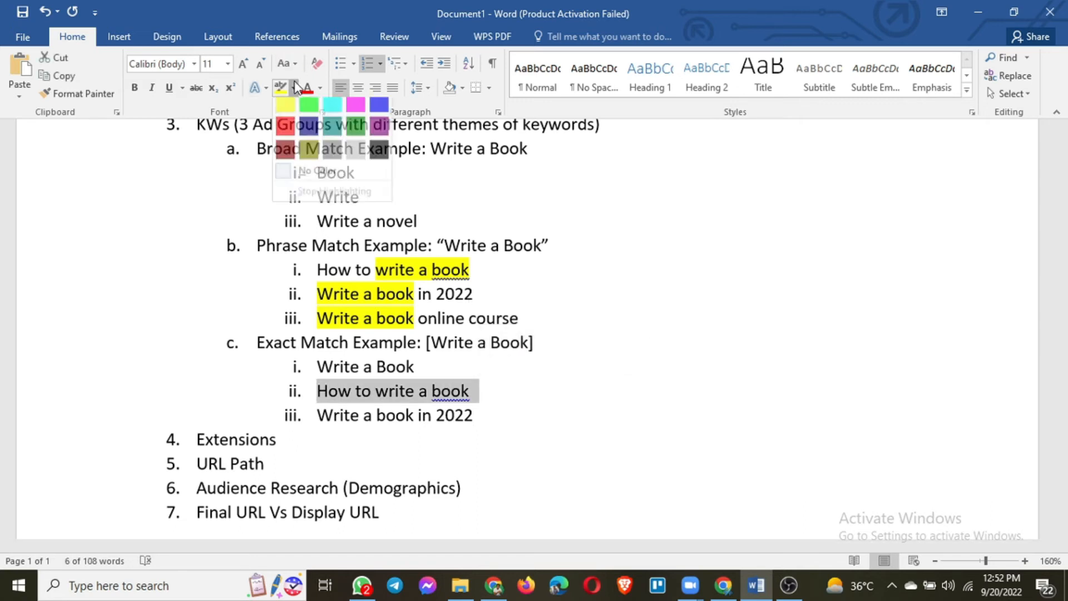
pyautogui.click(286, 135)
pyautogui.click(342, 405)
pyautogui.moveTo(322, 410)
pyautogui.mouseDown()
pyautogui.moveTo(484, 420)
pyautogui.moveTo(327, 424)
pyautogui.moveTo(327, 415)
pyautogui.moveTo(306, 415)
pyautogui.mouseUp()
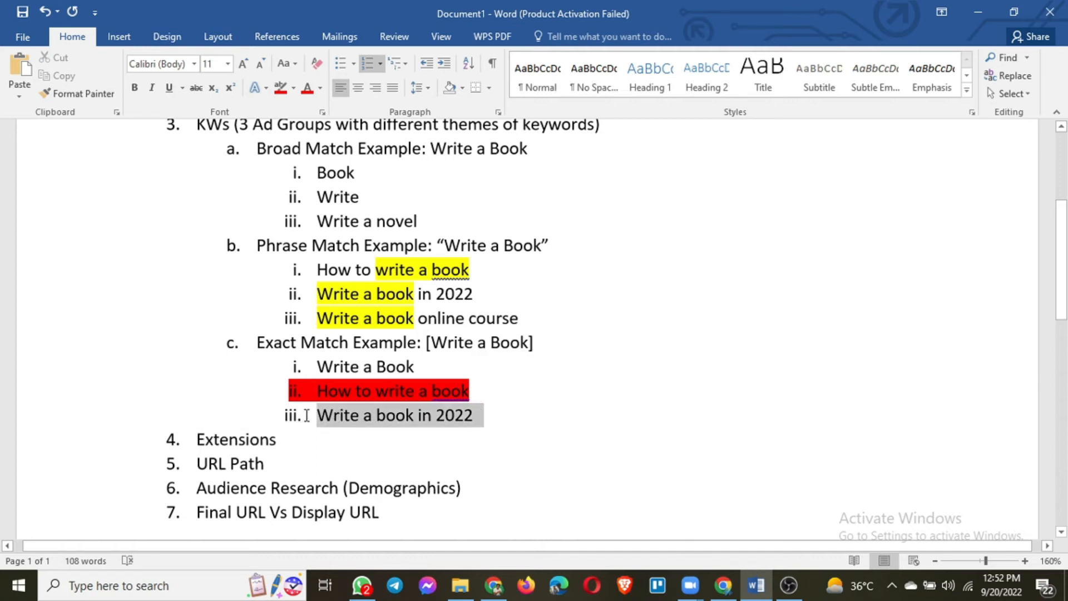
pyautogui.click(280, 89)
pyautogui.click(520, 381)
pyautogui.scroll(3, 500, 373)
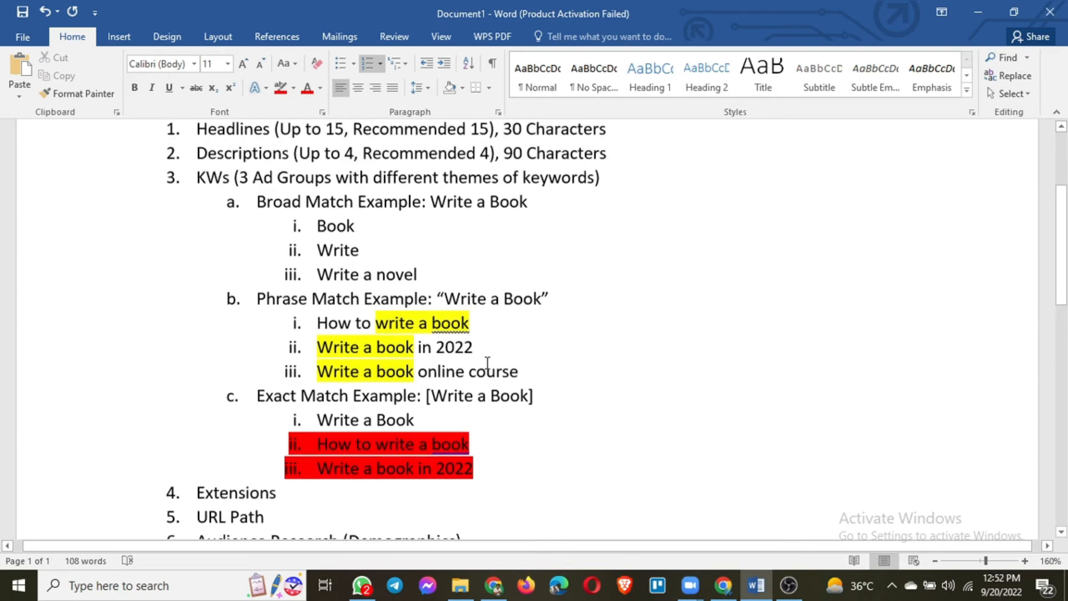
pyautogui.scroll(-2, 452, 364)
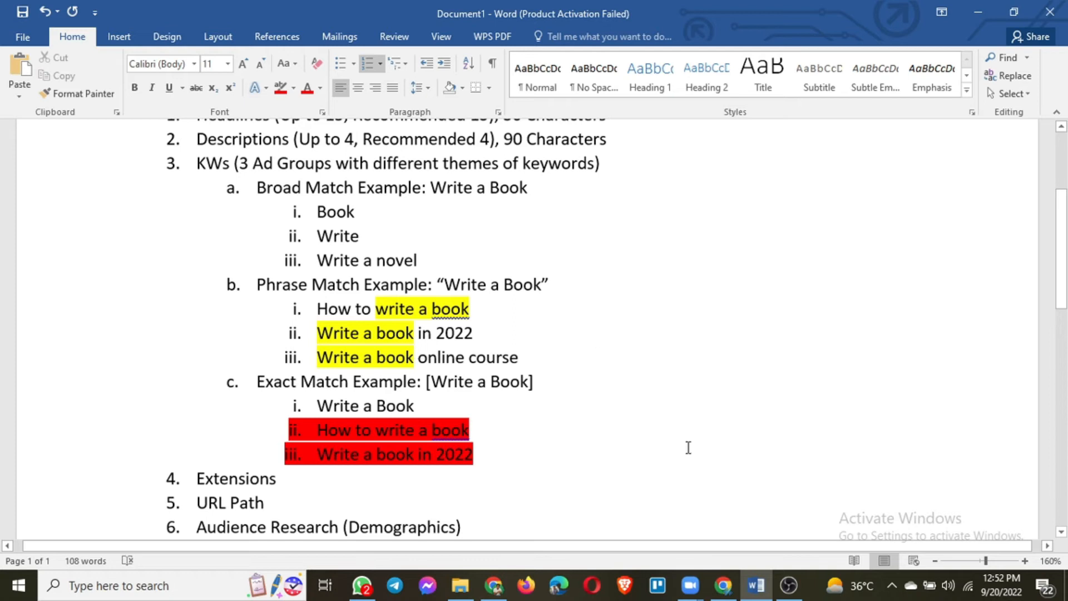
# Switch to Chrome to look over the campaign's keyword list, and open keywordwrap.com in a new tab.
pyautogui.click(723, 585)
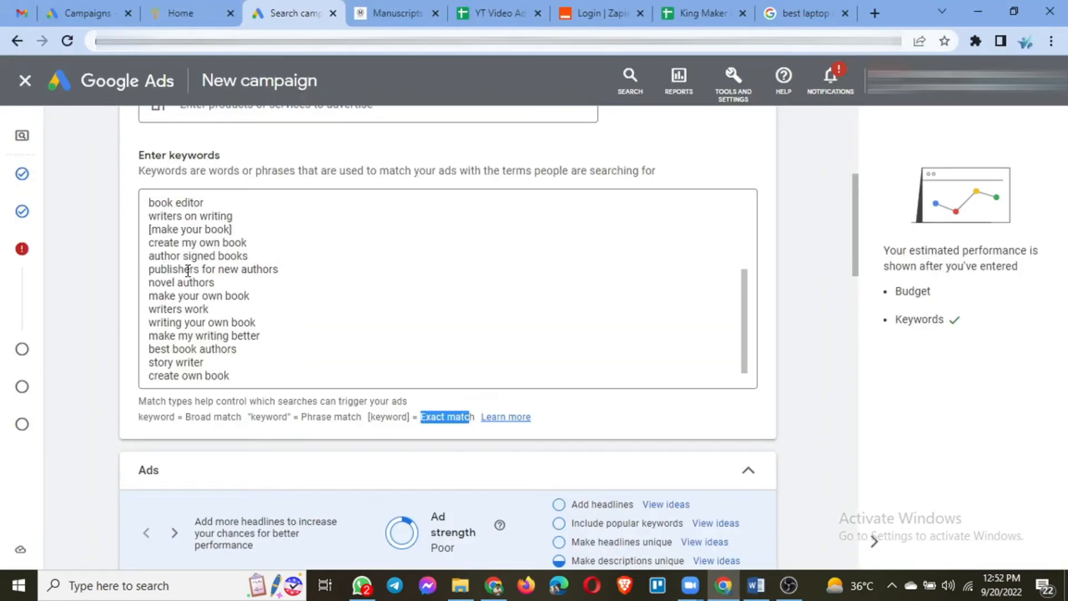
pyautogui.click(379, 294)
pyautogui.scroll(-5, 378, 294)
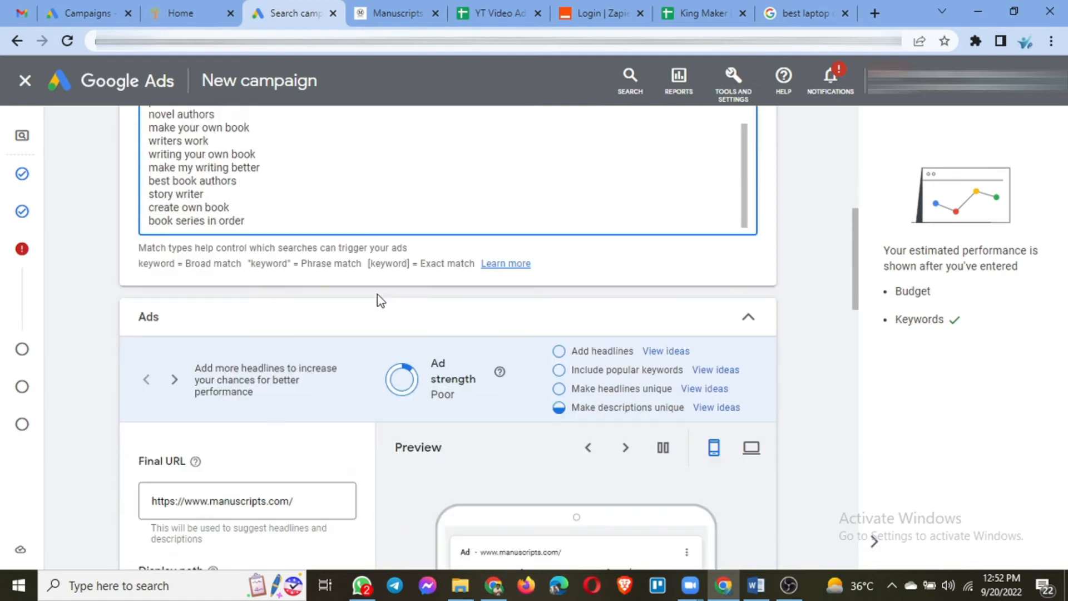
pyautogui.scroll(2, 198, 351)
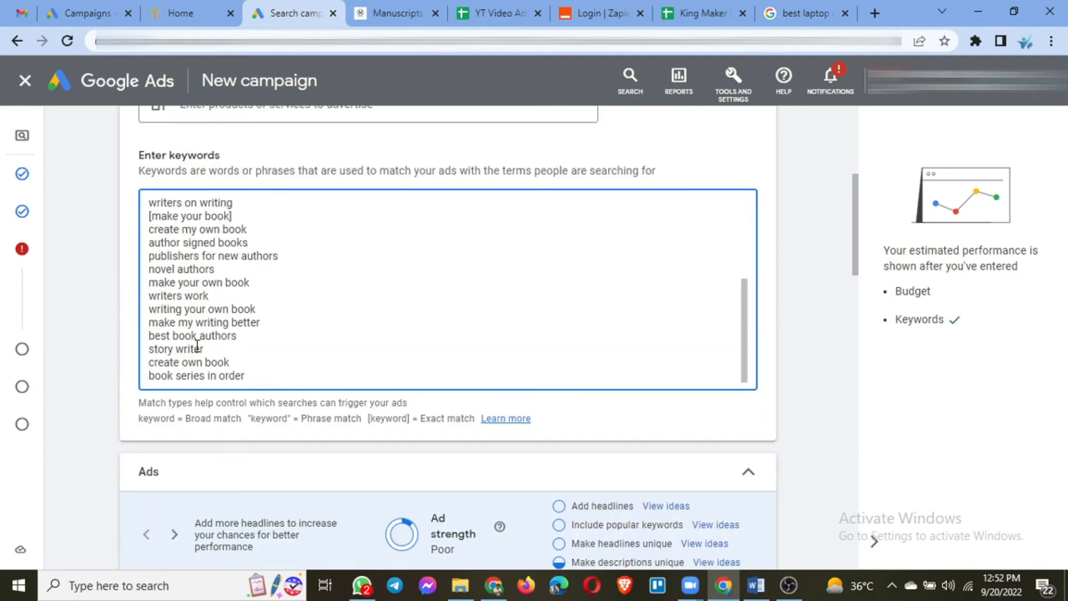
pyautogui.scroll(1, 197, 346)
pyautogui.scroll(5, 197, 346)
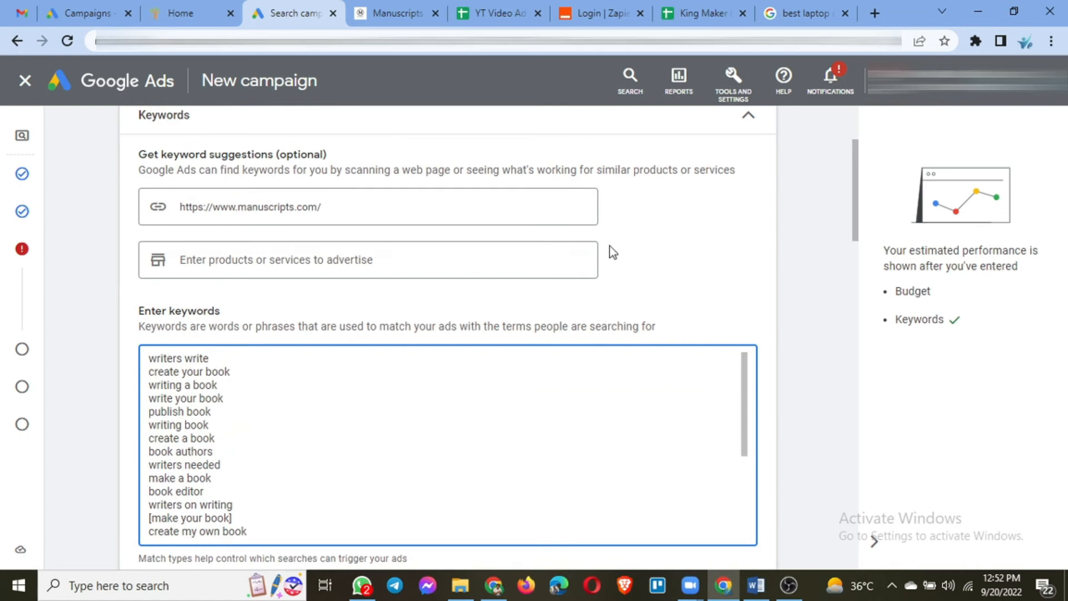
pyautogui.click(875, 12)
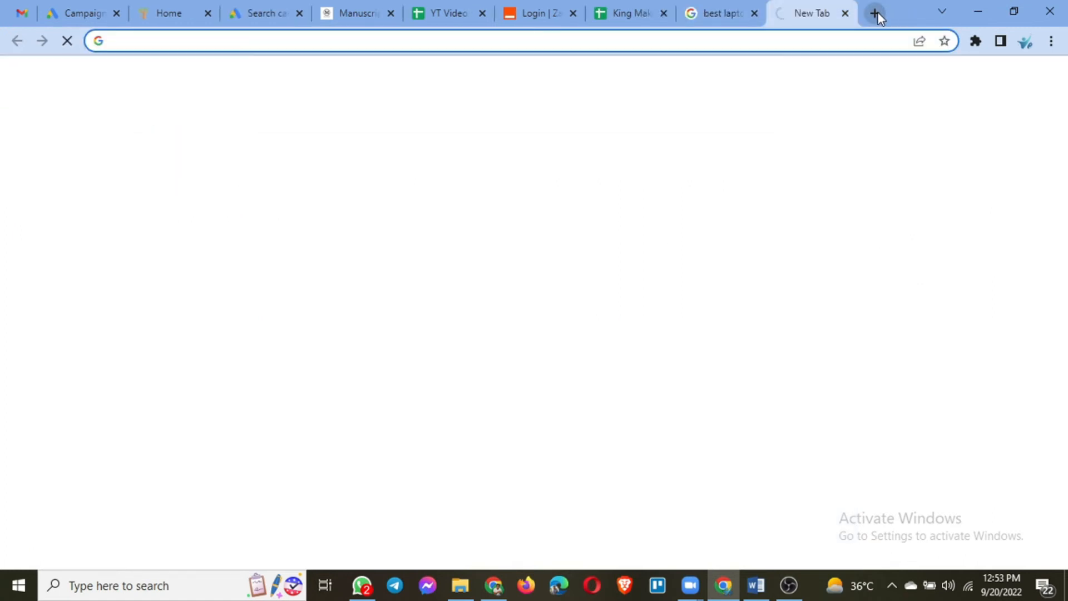
pyautogui.write('keywo')
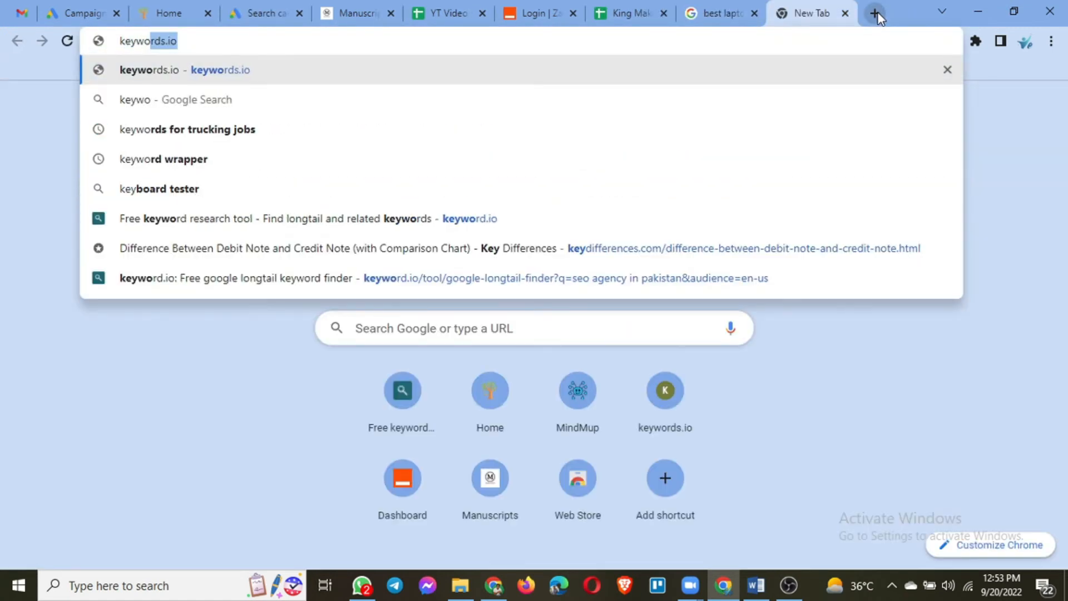
pyautogui.write('rdwrap')
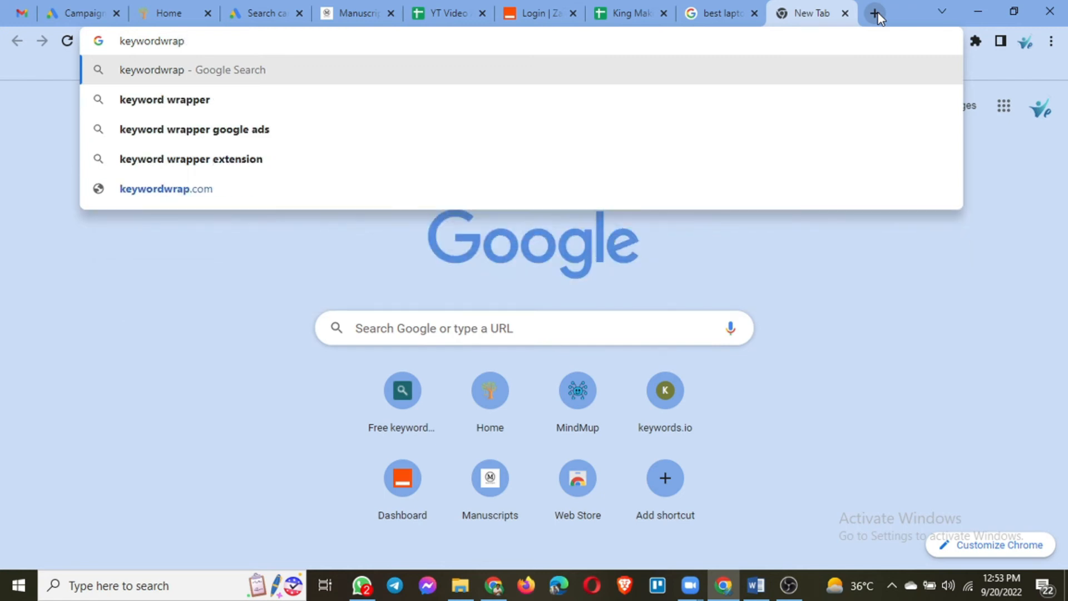
pyautogui.write('.com')
pyautogui.press('Return')
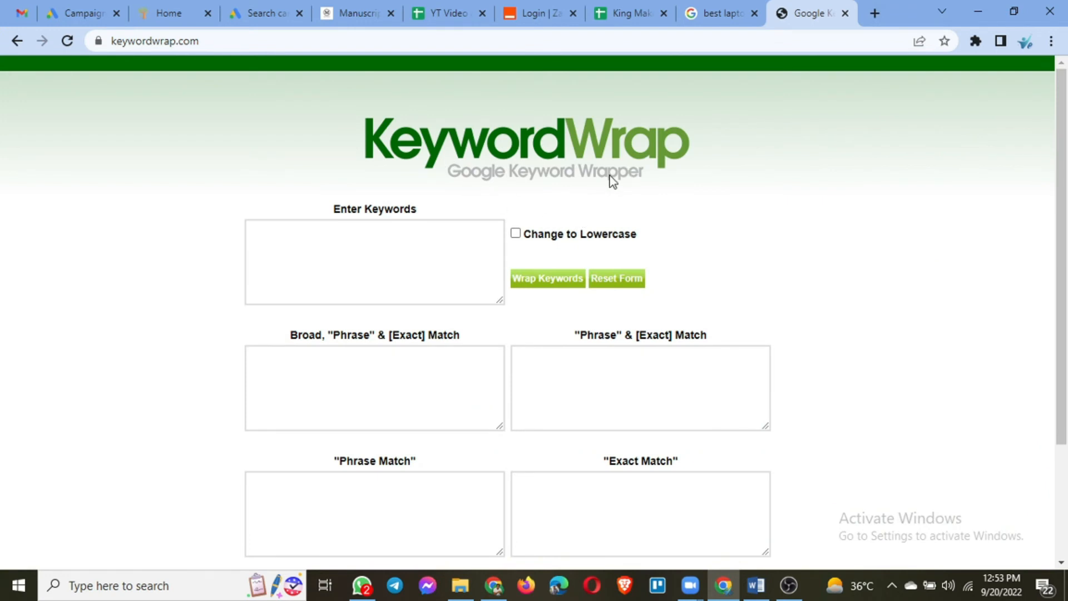
# Copy all keywords from the Google Ads campaign into KeywordWrap's keyword entry box and wrap them into the match types.
pyautogui.click(262, 14)
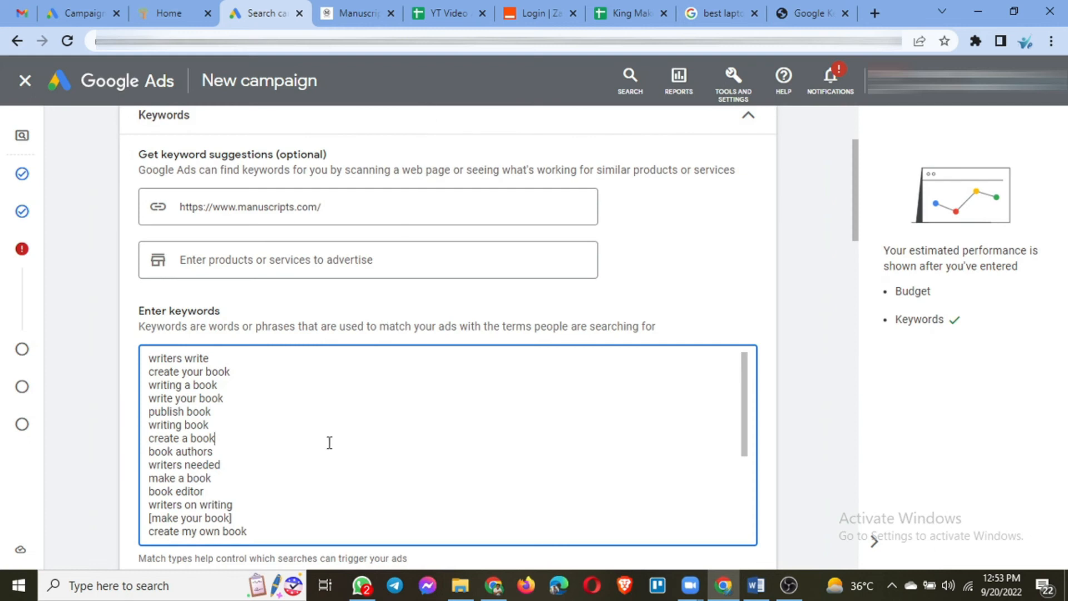
pyautogui.click(329, 442)
pyautogui.hotkey('ctrl', 'a')
pyautogui.click(800, 18)
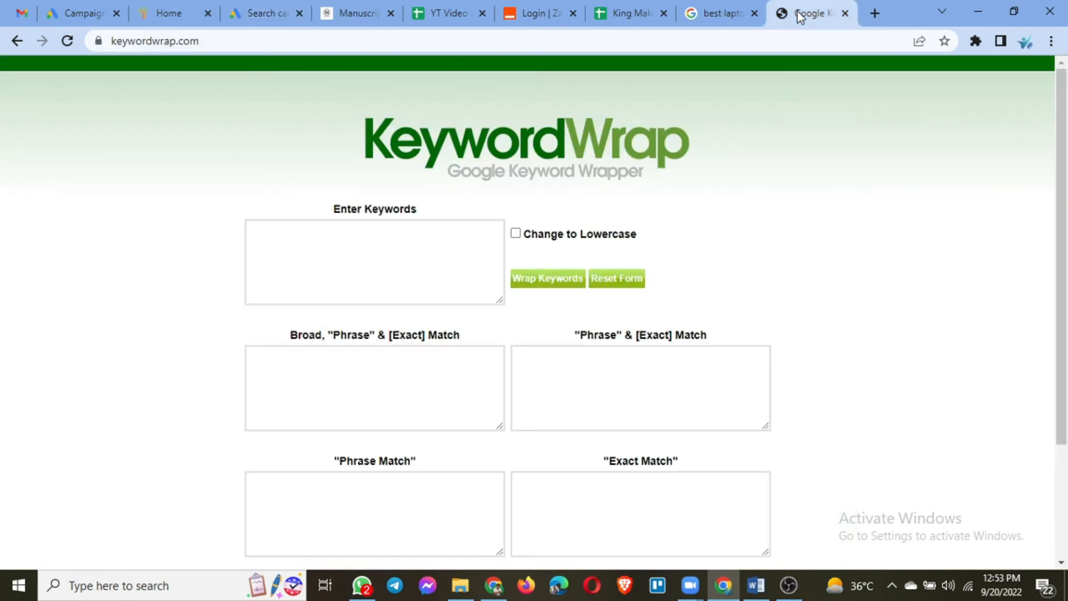
pyautogui.click(381, 252)
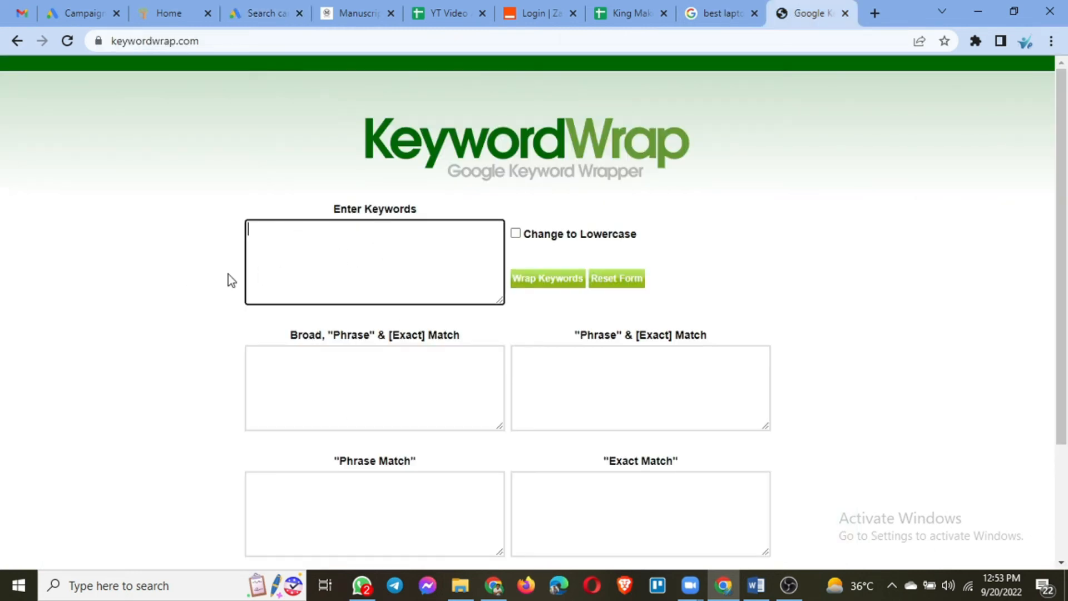
pyautogui.hotkey('ctrl', 'v')
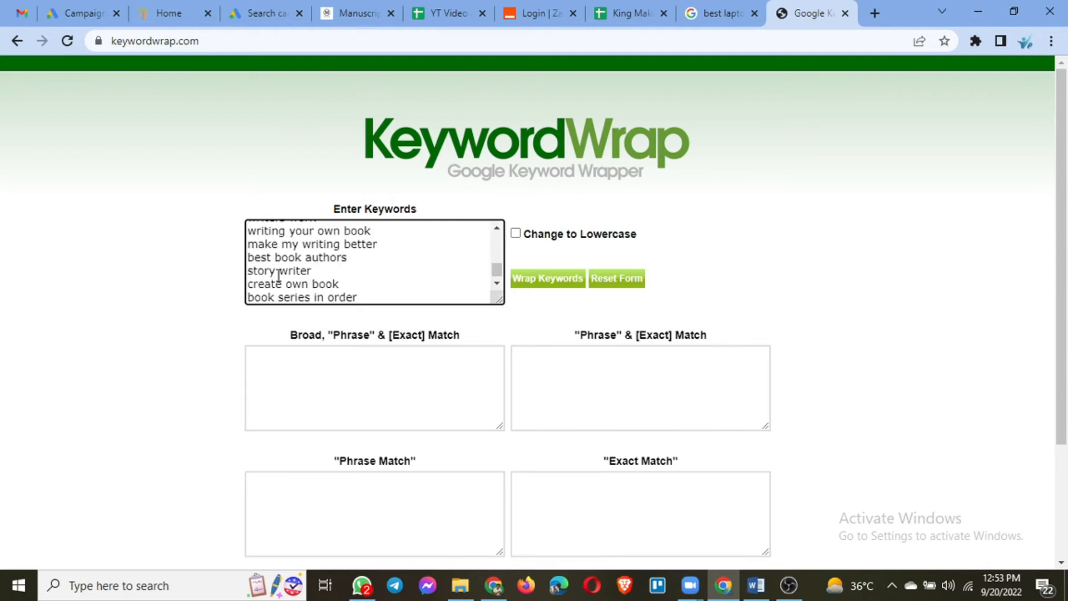
pyautogui.click(552, 279)
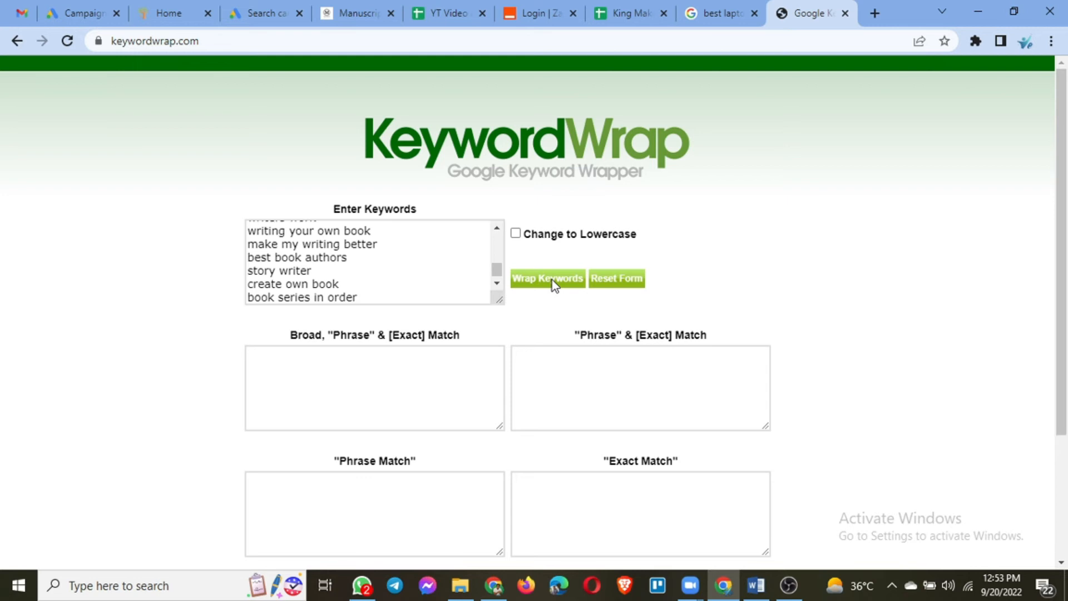
pyautogui.scroll(-2, 138, 411)
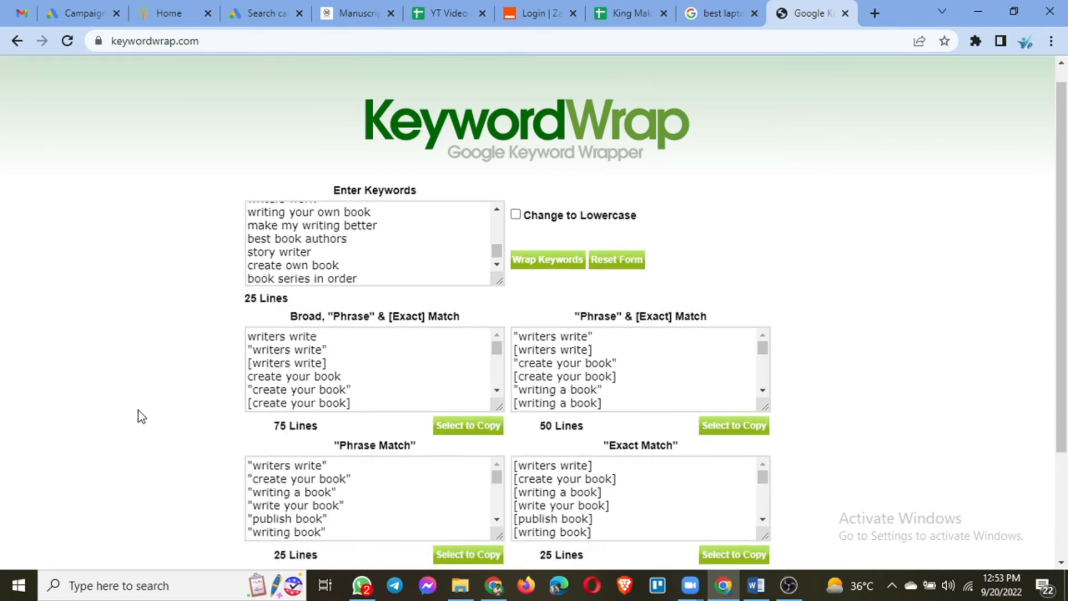
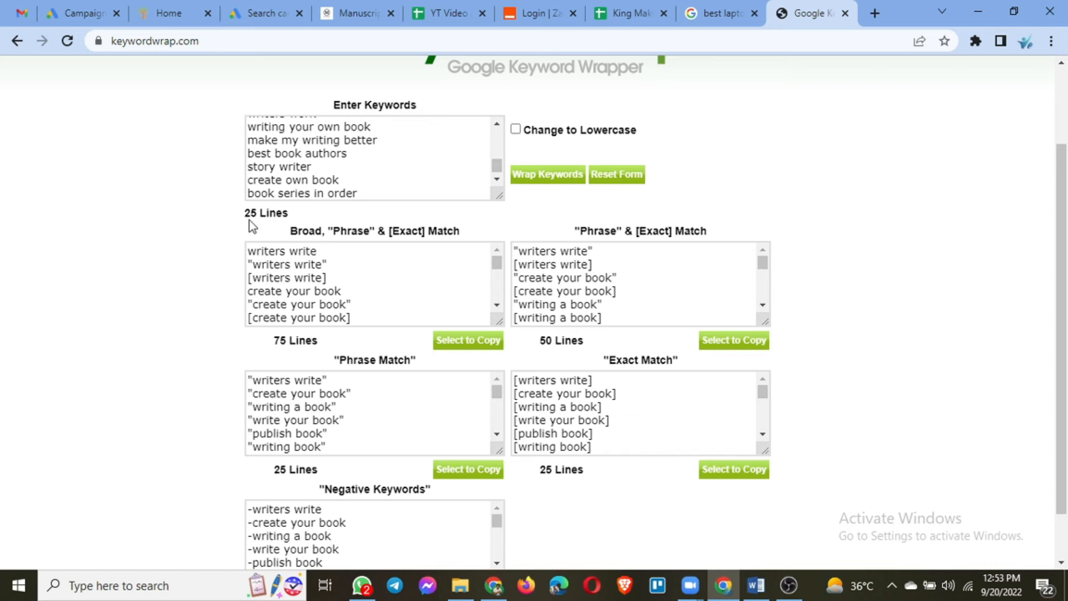
# Replace the campaign's keyword list with the combined phrase and exact match list generated in KeywordWrap.
pyautogui.moveTo(241, 215); pyautogui.dragTo(284, 212)
pyautogui.moveTo(279, 341); pyautogui.dragTo(313, 338)
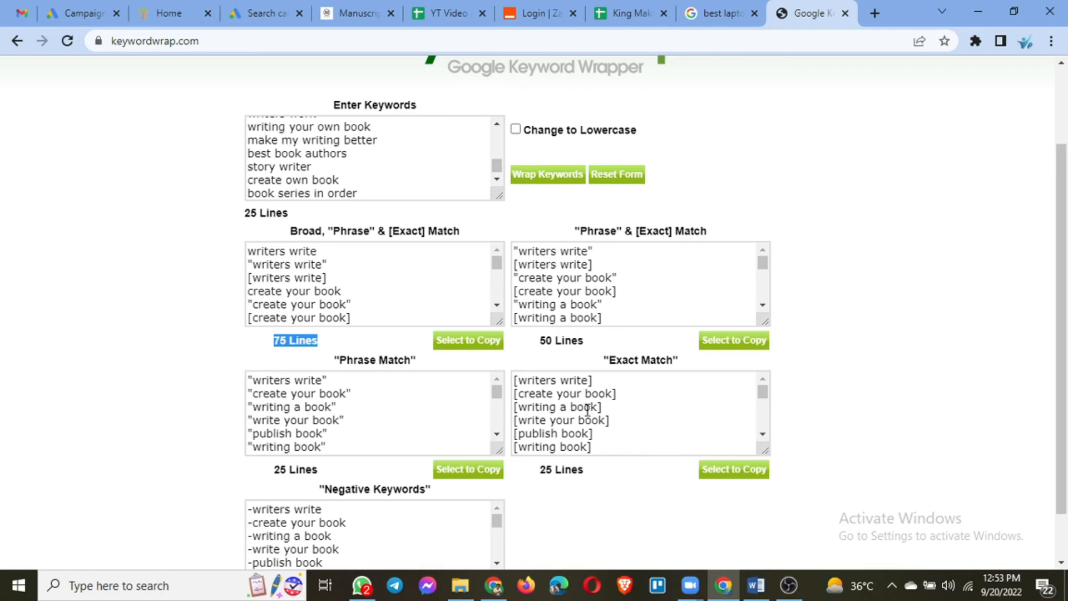
pyautogui.scroll(-4, 589, 426)
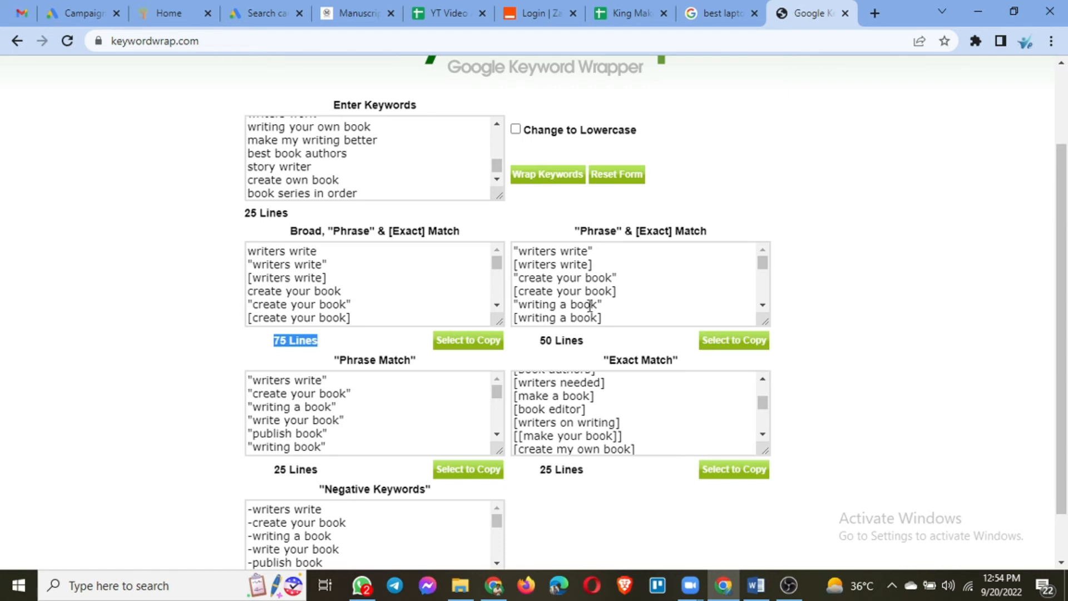
pyautogui.scroll(1, 590, 306)
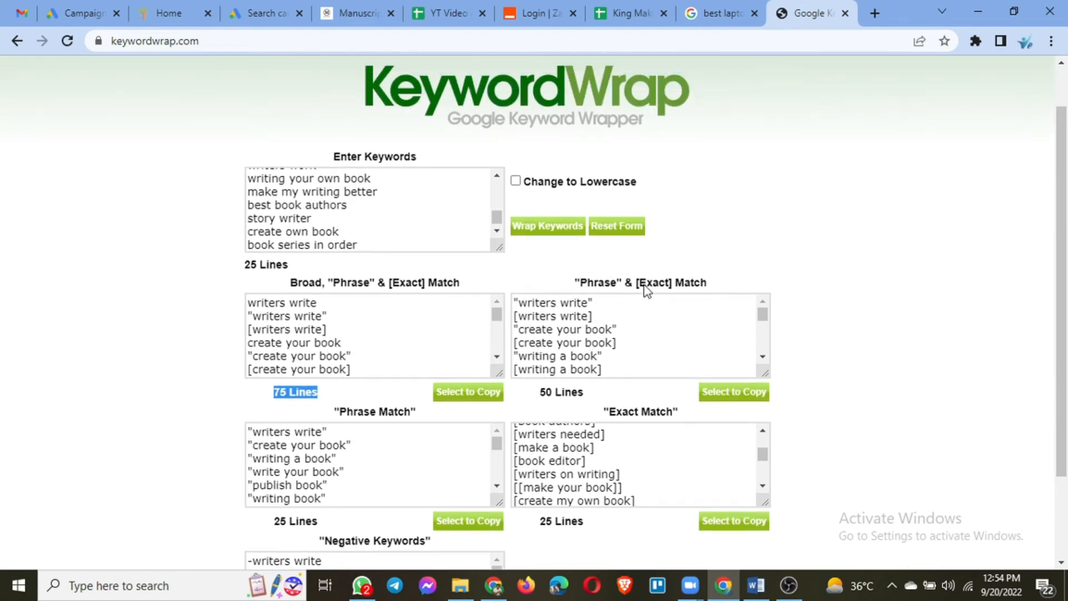
pyautogui.click(712, 397)
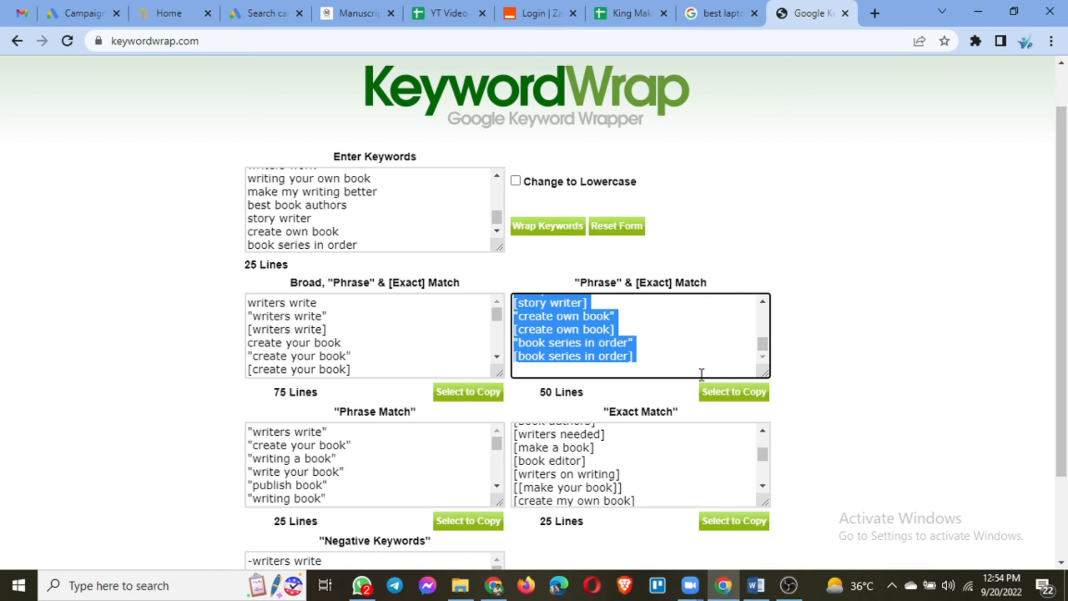
pyautogui.click(263, 11)
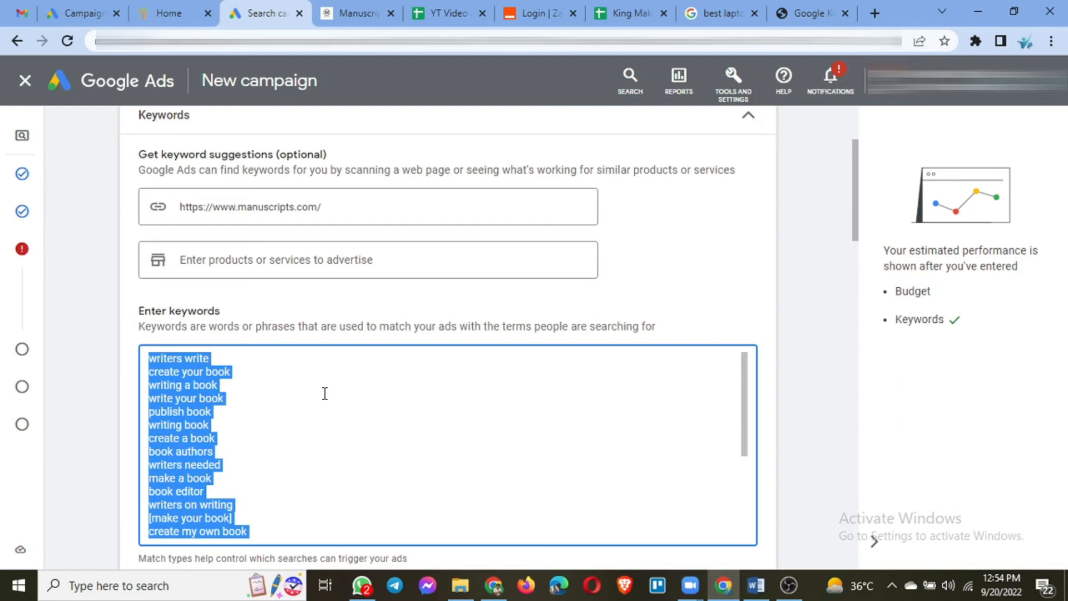
pyautogui.hotkey('ctrl', 'v')
pyautogui.scroll(2, 304, 398)
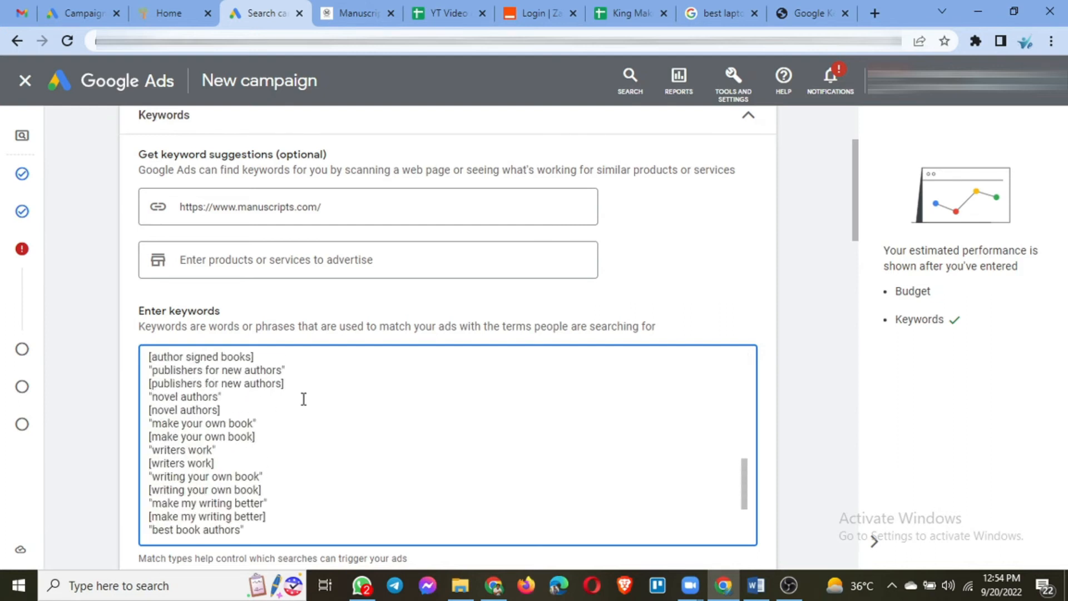
pyautogui.scroll(3, 304, 399)
pyautogui.scroll(2, 301, 399)
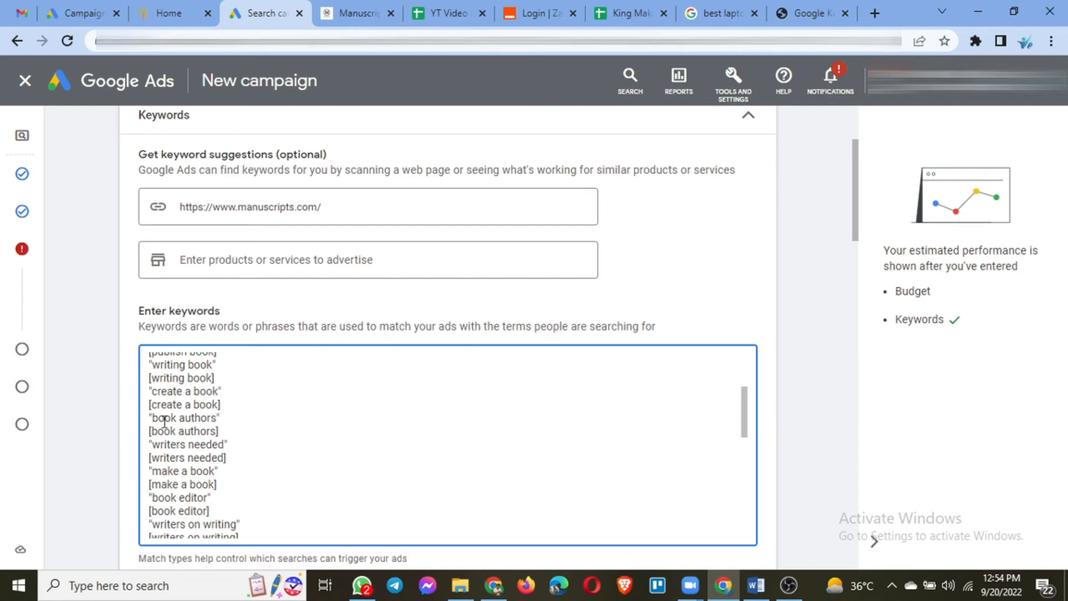
pyautogui.scroll(-1, 136, 418)
pyautogui.scroll(-3, 136, 417)
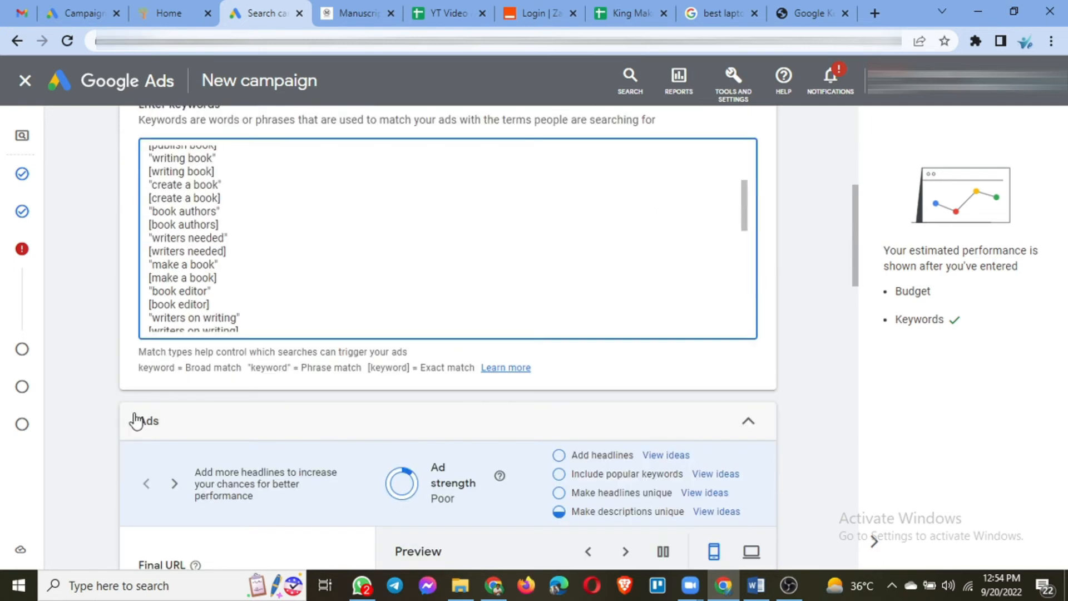
pyautogui.scroll(-5, 136, 421)
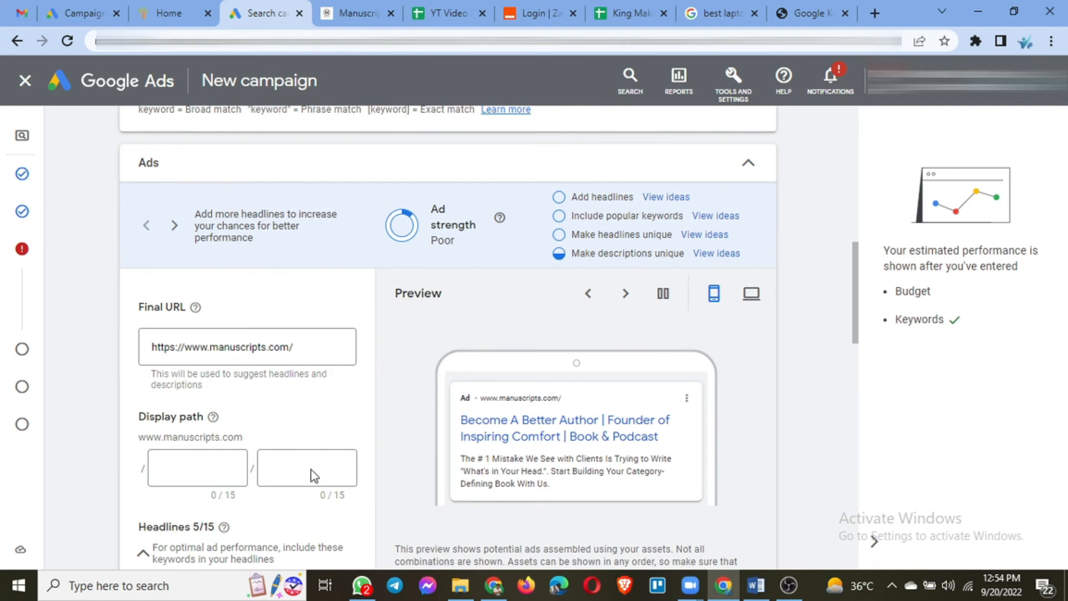
pyautogui.scroll(-1, 437, 331)
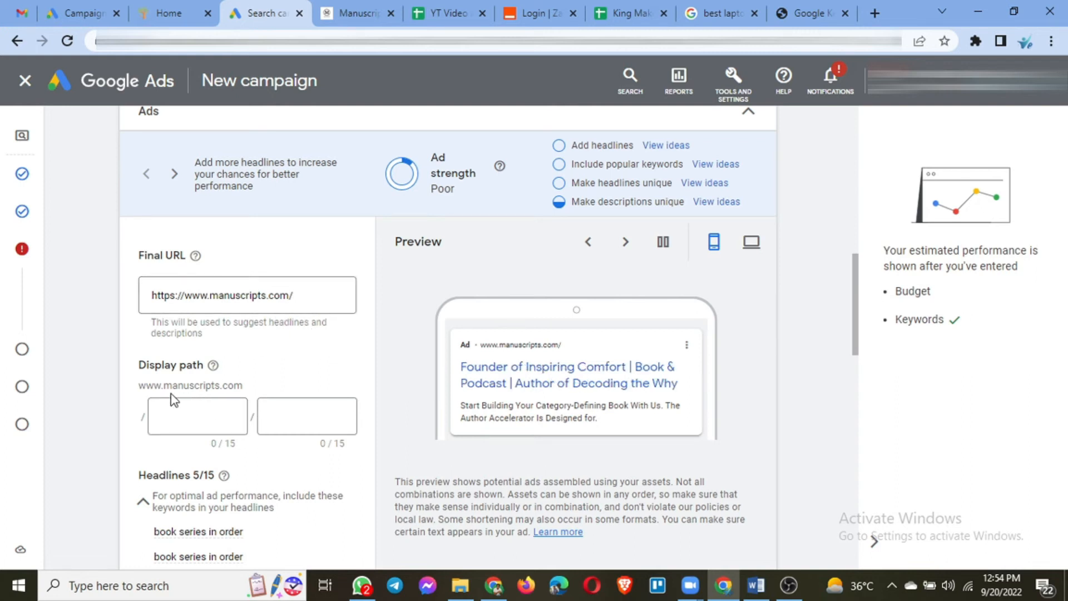
pyautogui.click(318, 294)
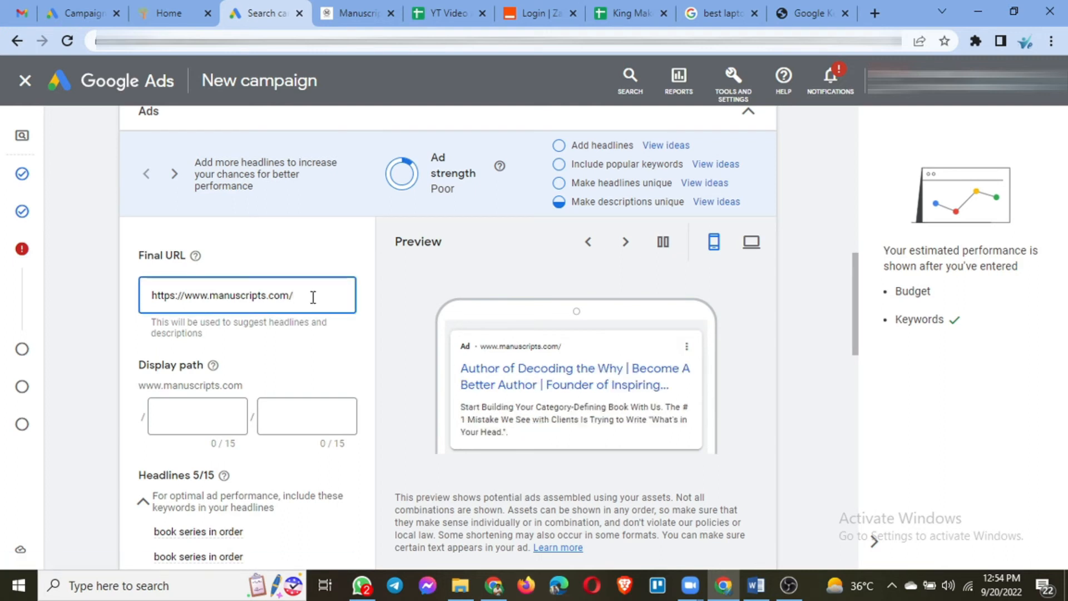
pyautogui.write('course')
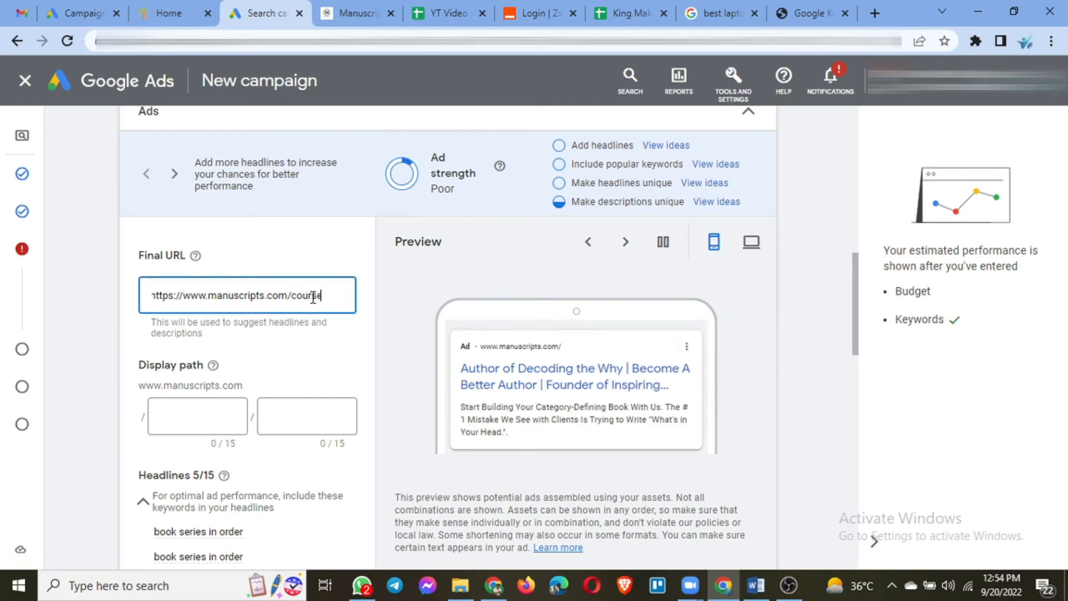
pyautogui.write('/write')
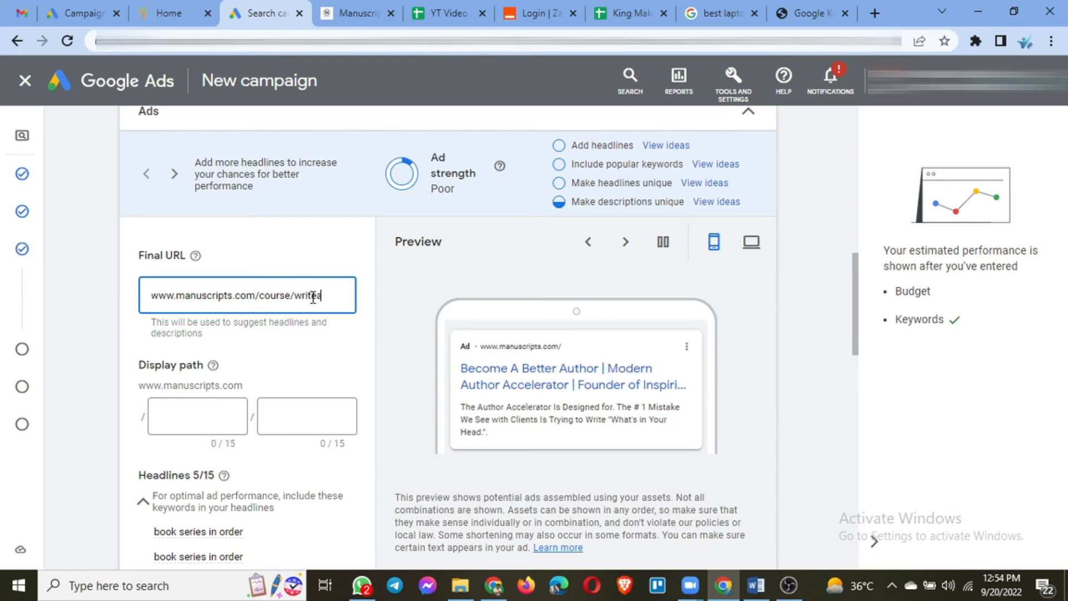
pyautogui.press('BackSpace')
pyautogui.write('-a-')
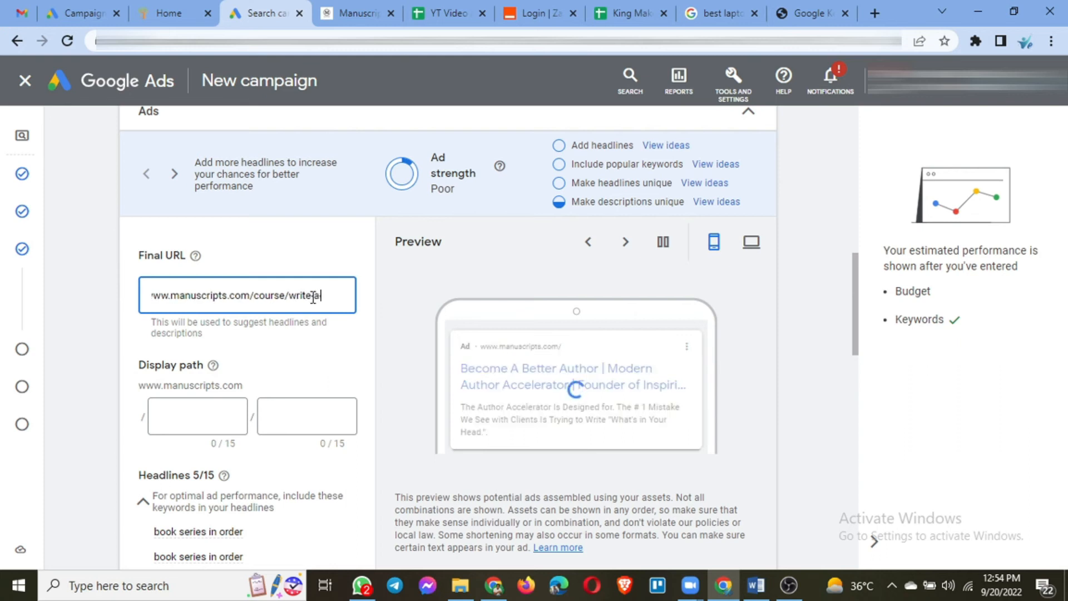
pyautogui.write('book')
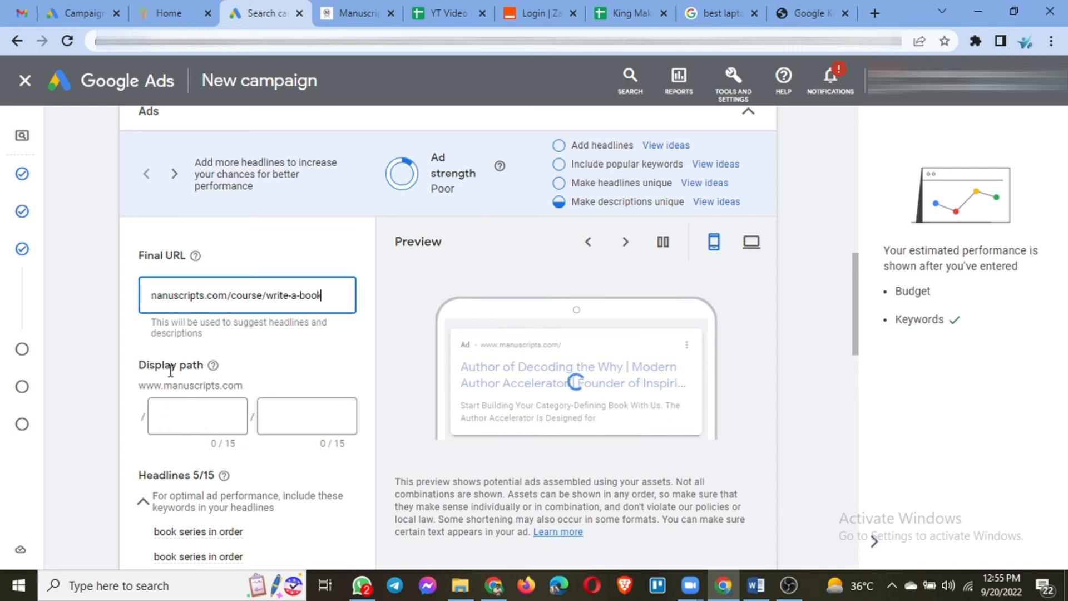
# Switch to Word to check the URL Path and Final URL Vs Display URL items in the outline, and return to Chrome.
pyautogui.click(756, 585)
pyautogui.scroll(-3, 556, 343)
pyautogui.scroll(3, 556, 343)
pyautogui.scroll(-2, 556, 343)
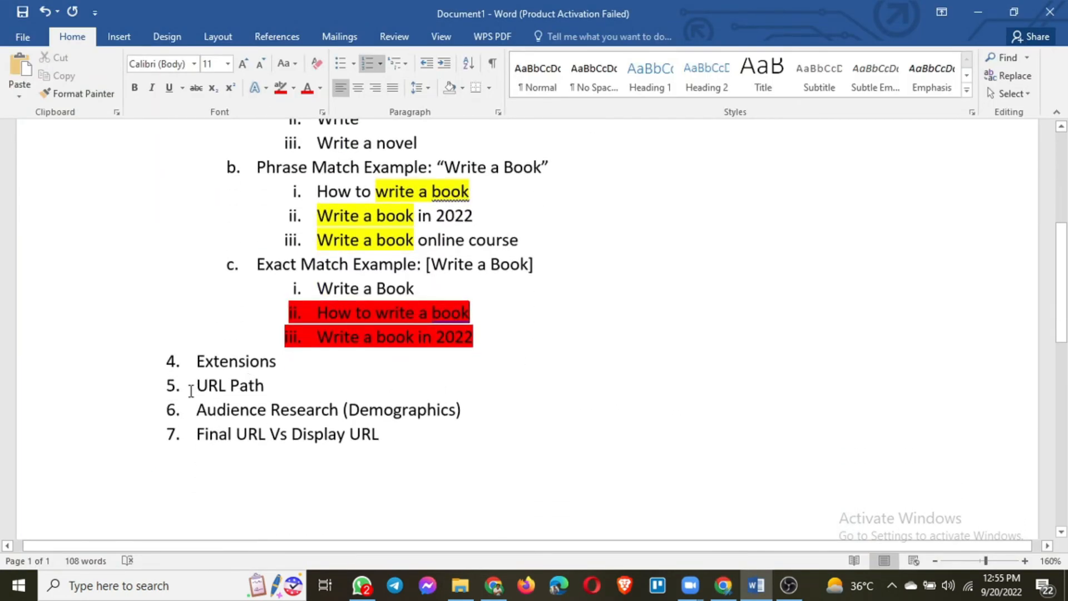
pyautogui.click(750, 589)
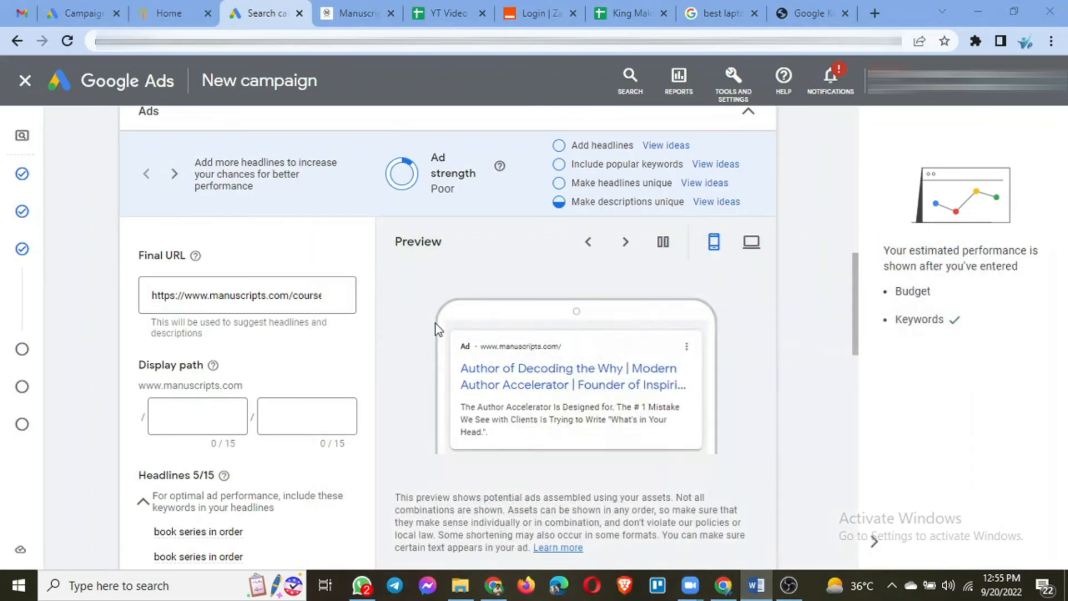
# Fill in the ad's display path with course as the first part and writeabook as the second.
pyautogui.click(198, 423)
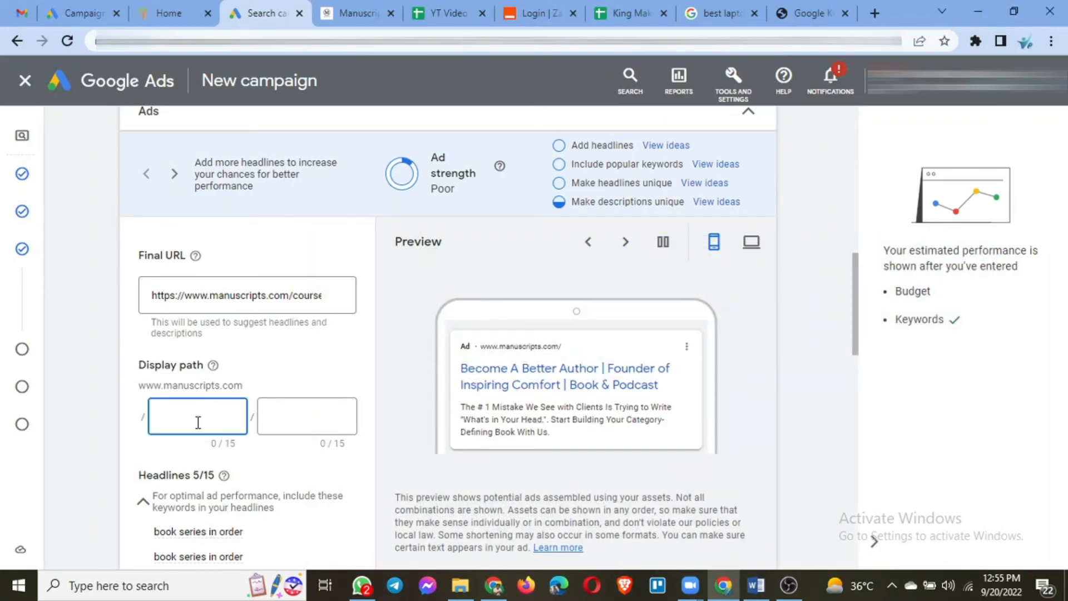
pyautogui.write('course')
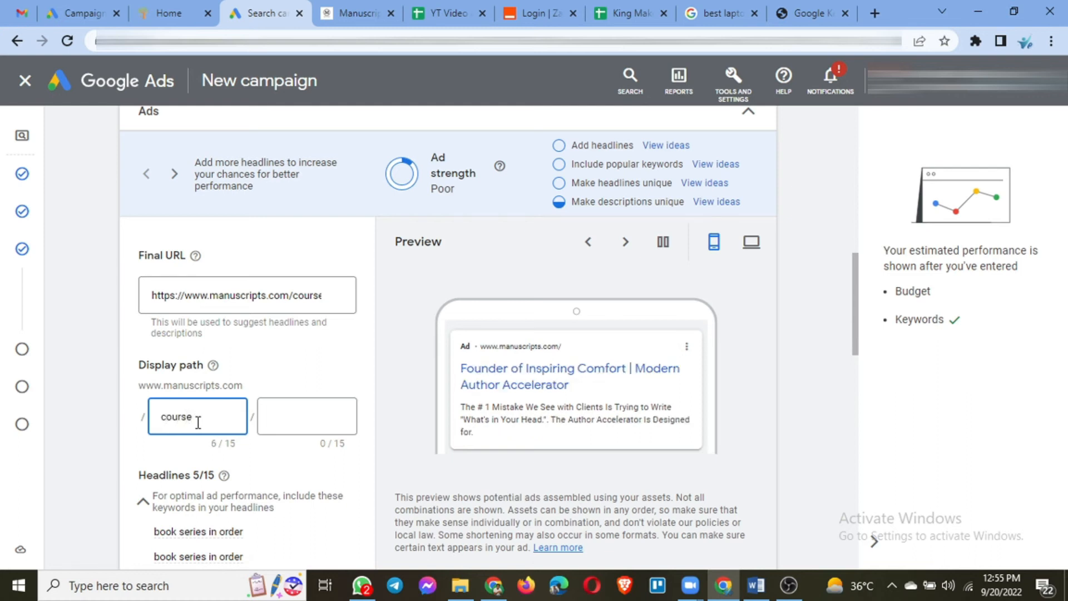
pyautogui.press('Tab')
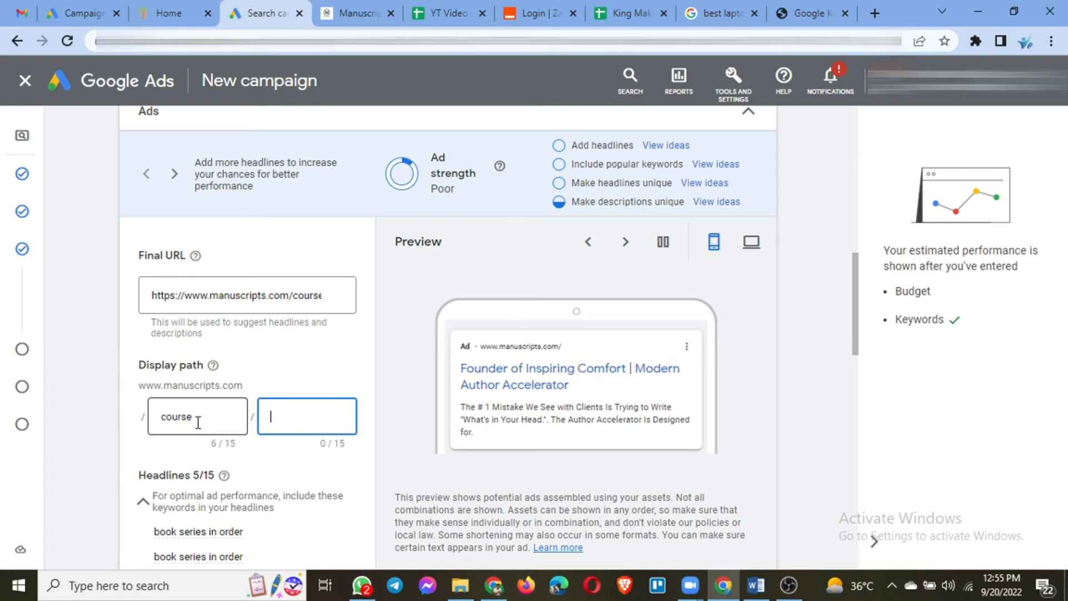
pyautogui.write('writ')
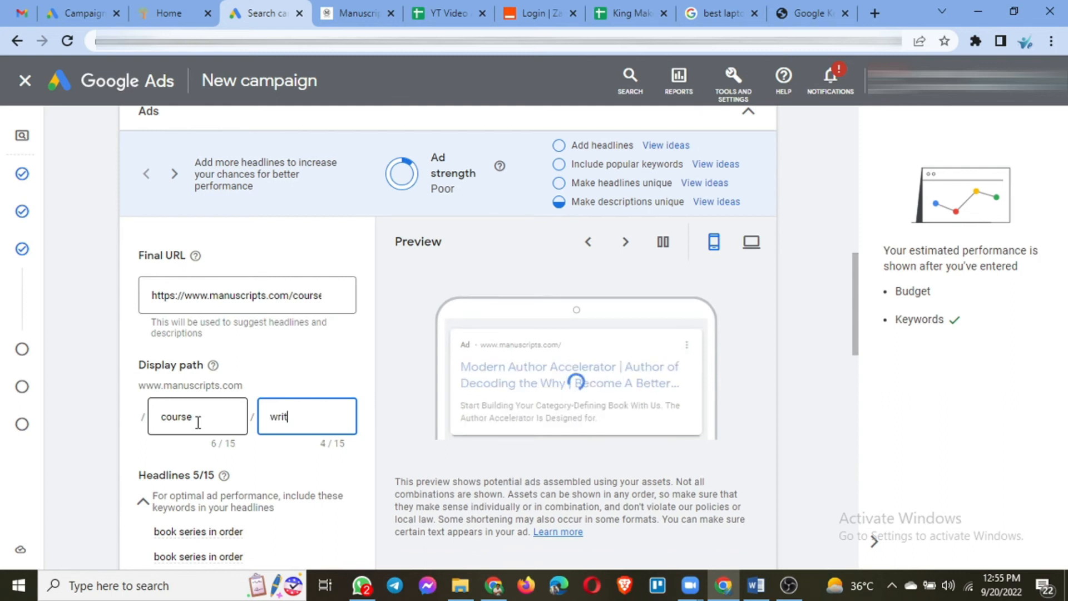
pyautogui.write('eabook')
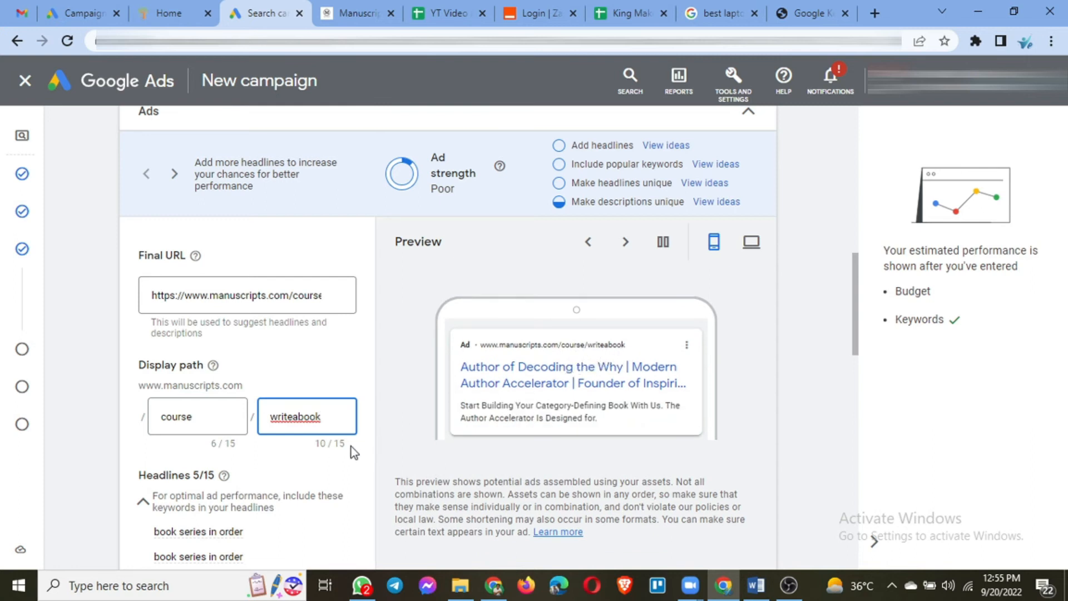
# Clear the second part of the ad's display path, writeabook.
pyautogui.moveTo(337, 423); pyautogui.dragTo(249, 440)
pyautogui.press('BackSpace')
pyautogui.click(402, 362)
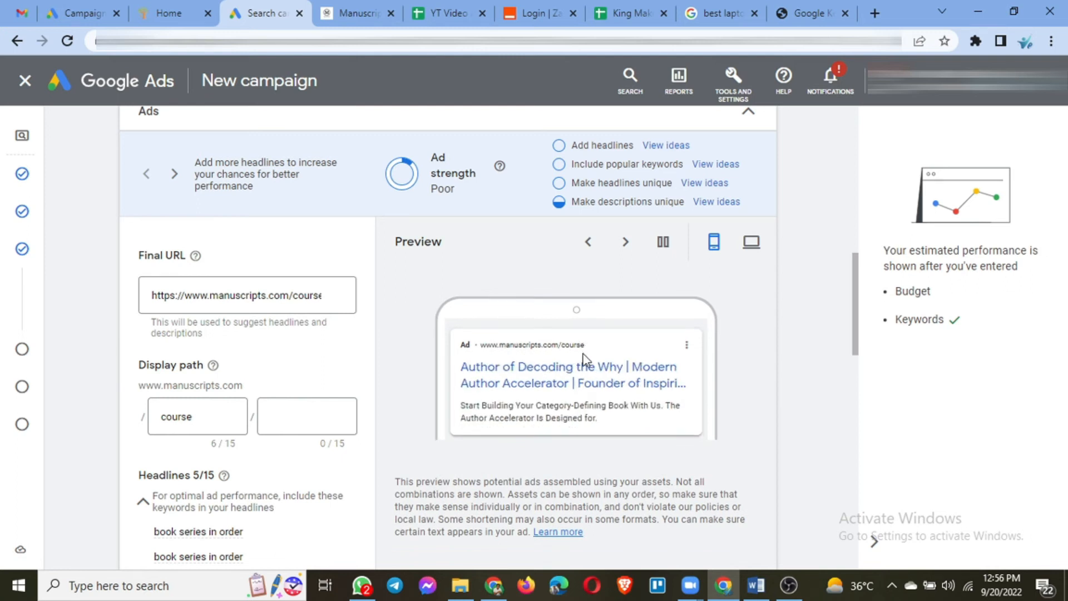
# Look over the ad's headlines, switch to Word to highlight the Headlines and Descriptions limits in the outline, and return to Chrome.
pyautogui.scroll(-4, 301, 462)
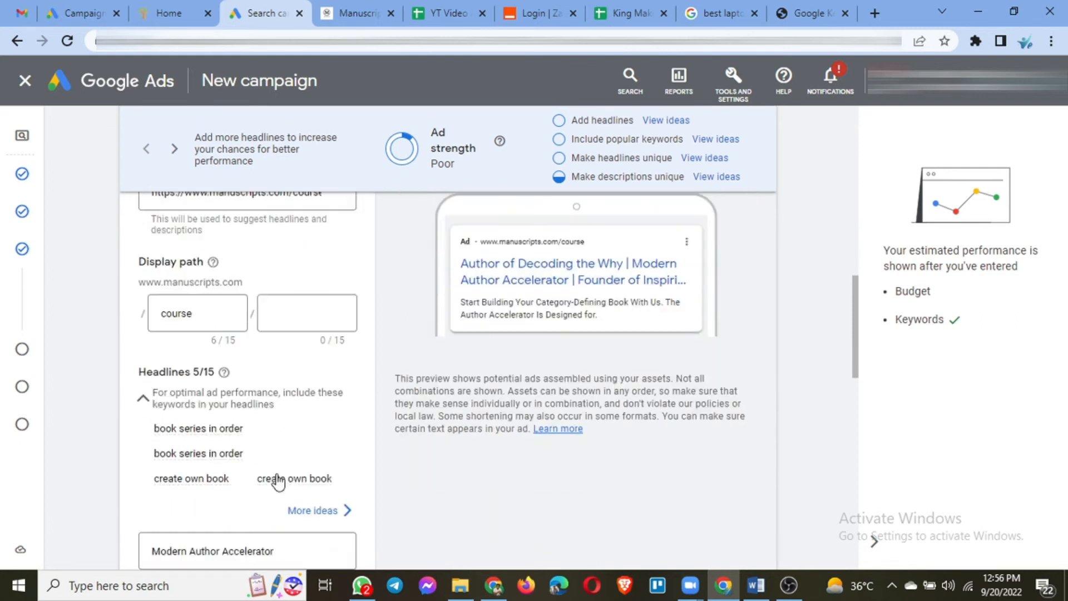
pyautogui.scroll(-2, 206, 345)
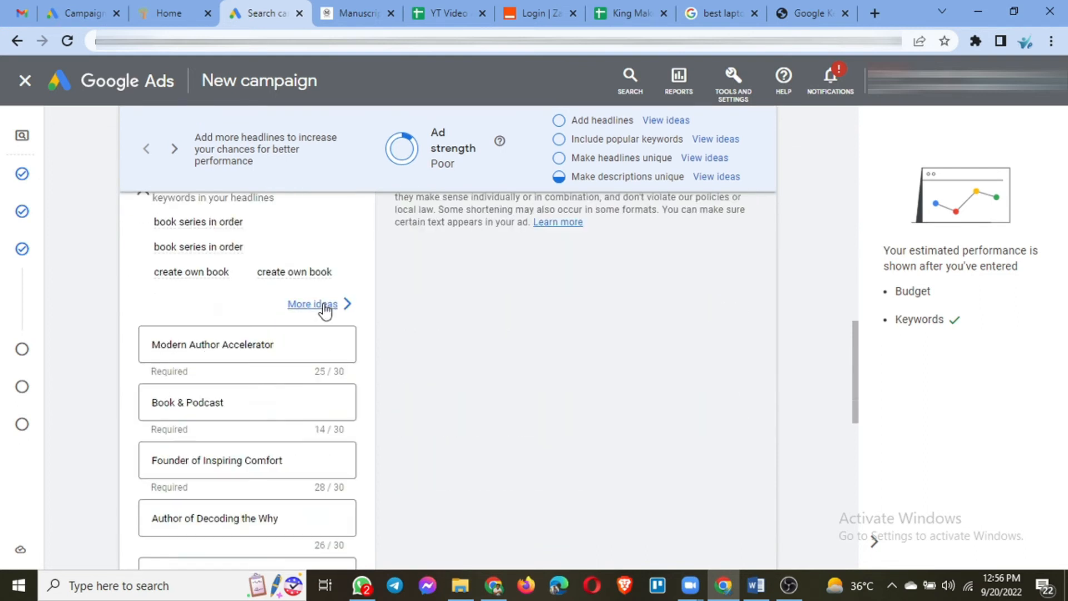
pyautogui.scroll(2, 136, 367)
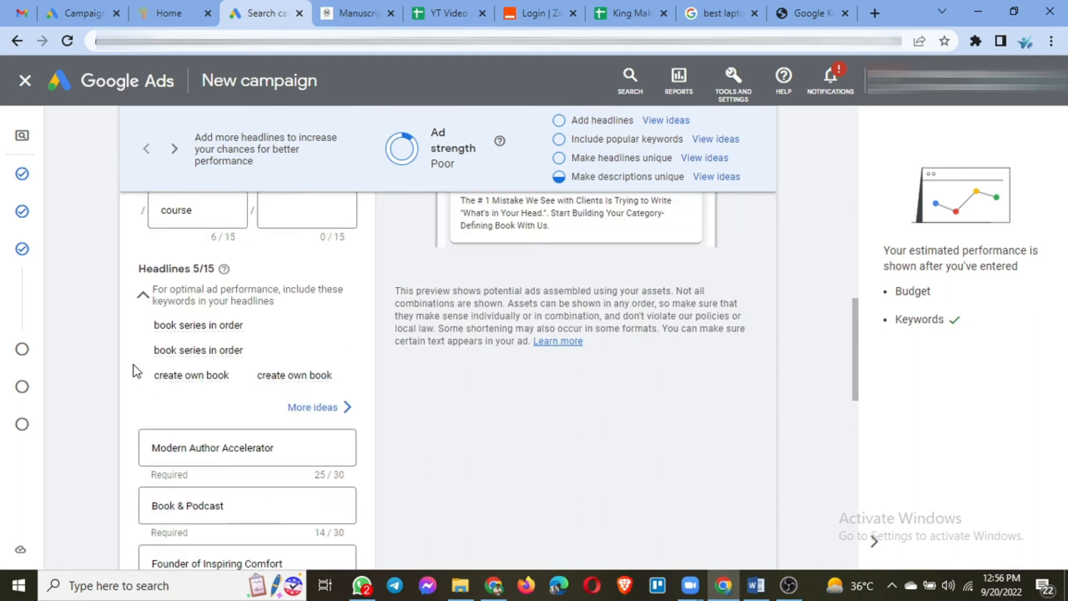
pyautogui.scroll(-4, 136, 372)
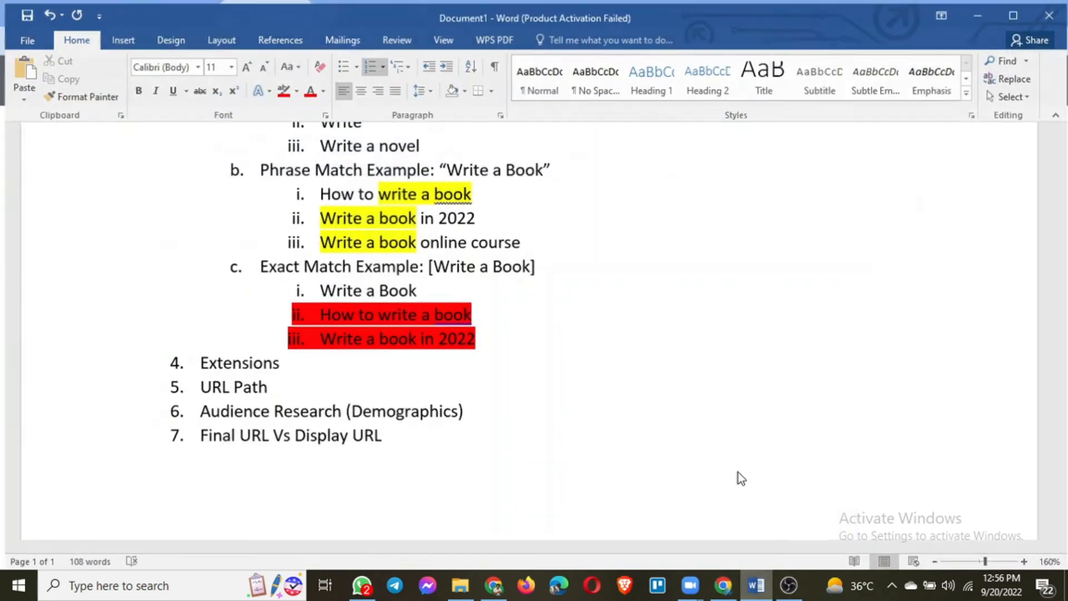
pyautogui.click(756, 586)
pyautogui.scroll(3, 424, 340)
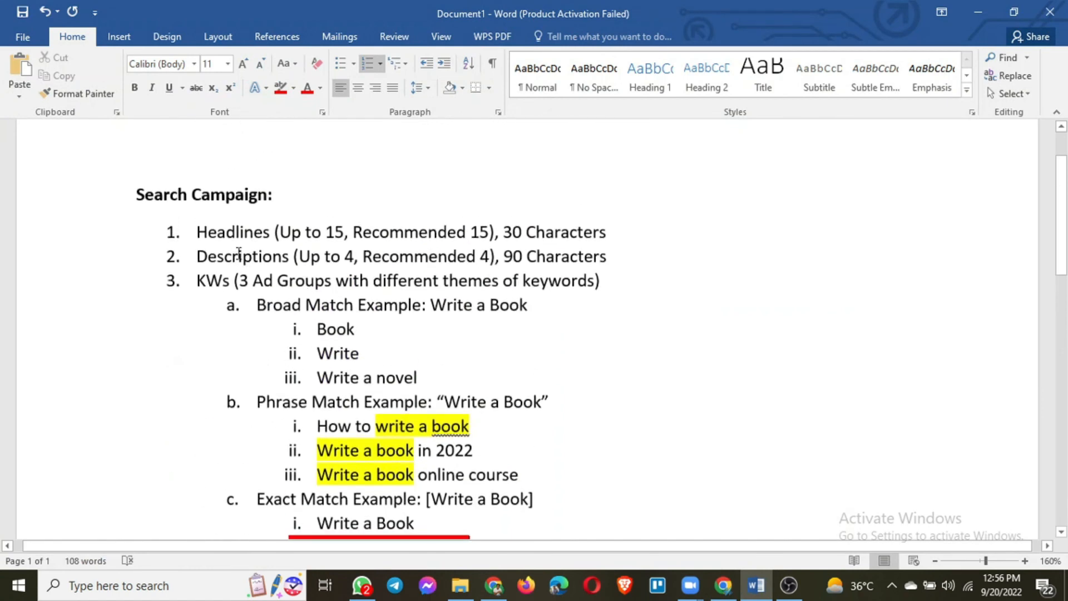
pyautogui.click(198, 232)
pyautogui.keyDown('shift'); pyautogui.click(609, 230); pyautogui.keyUp('shift')
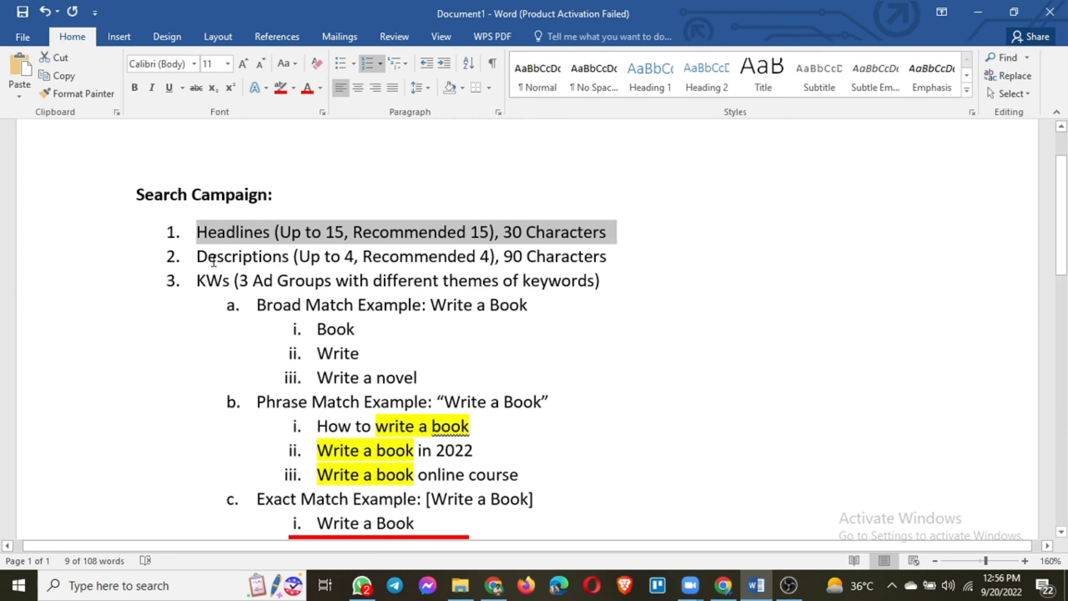
pyautogui.moveTo(190, 257); pyautogui.dragTo(615, 256)
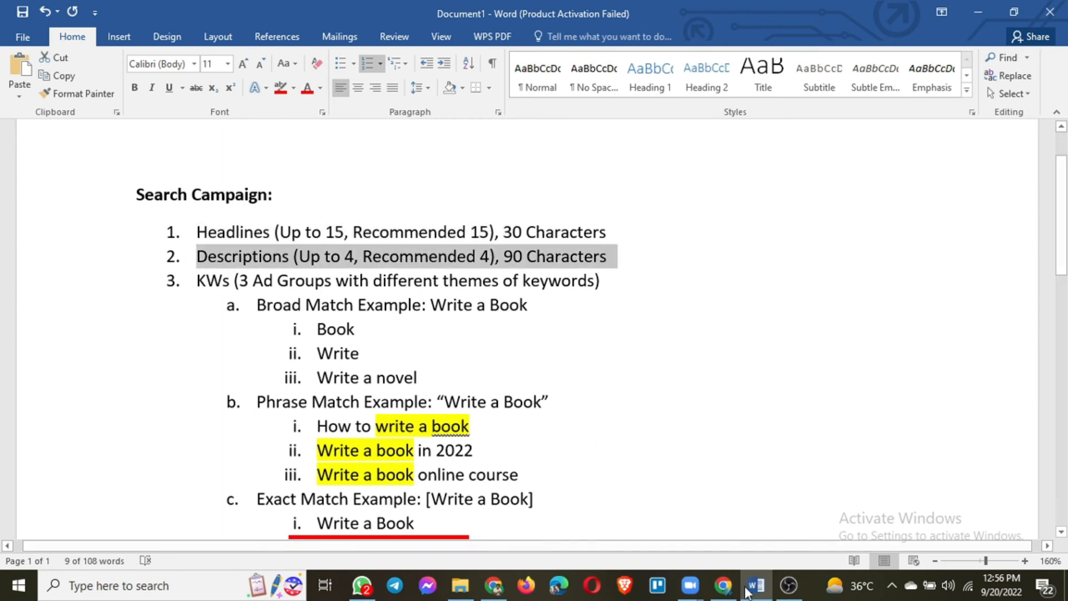
pyautogui.click(722, 586)
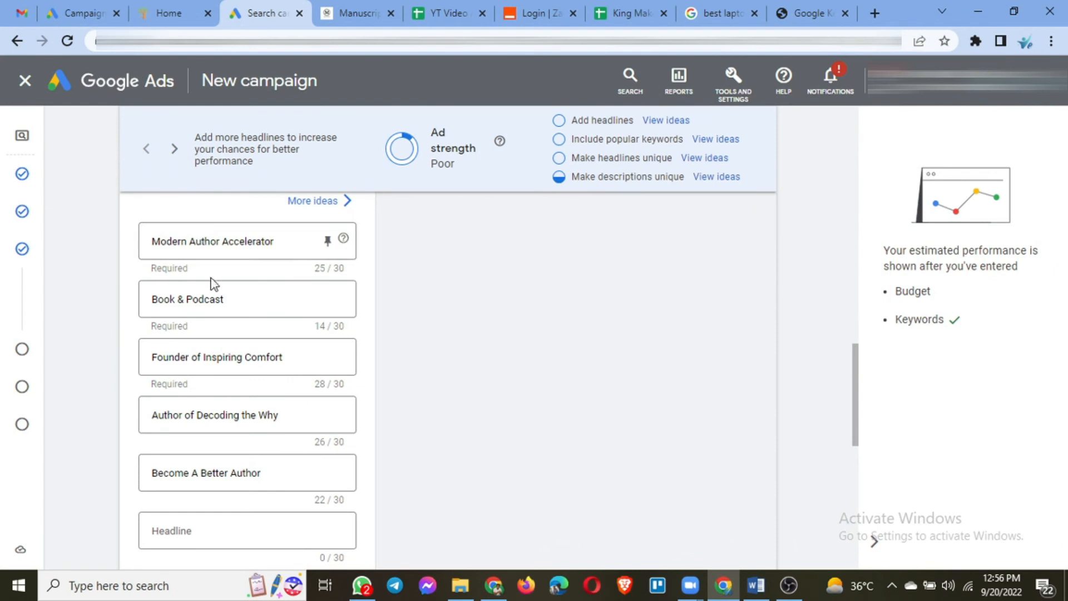
# Add two more empty headline fields to the ad.
pyautogui.scroll(-5, 207, 301)
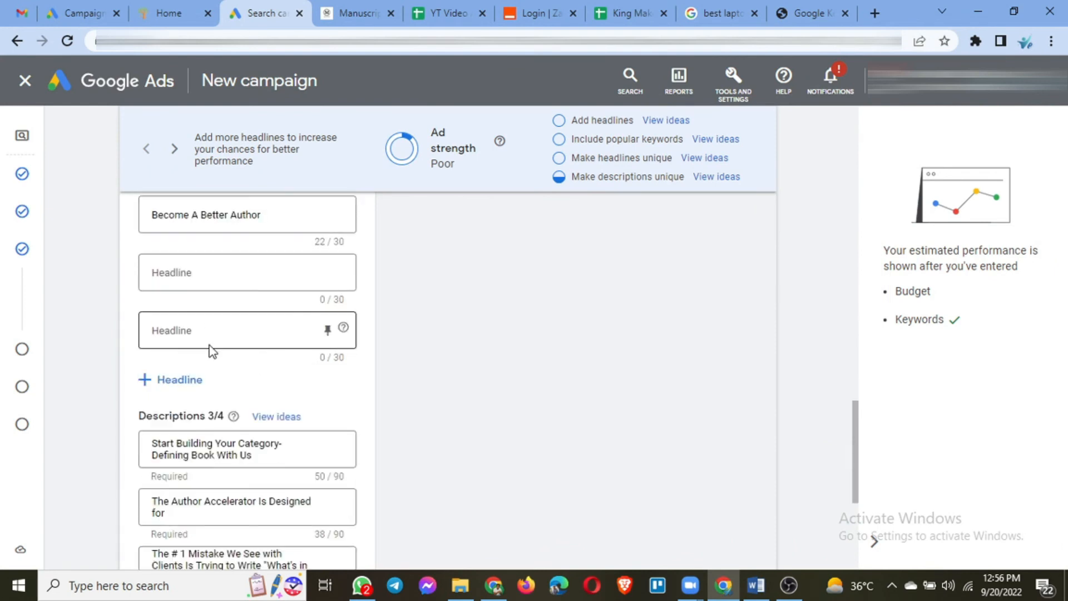
pyautogui.scroll(5, 210, 351)
pyautogui.scroll(-5, 210, 357)
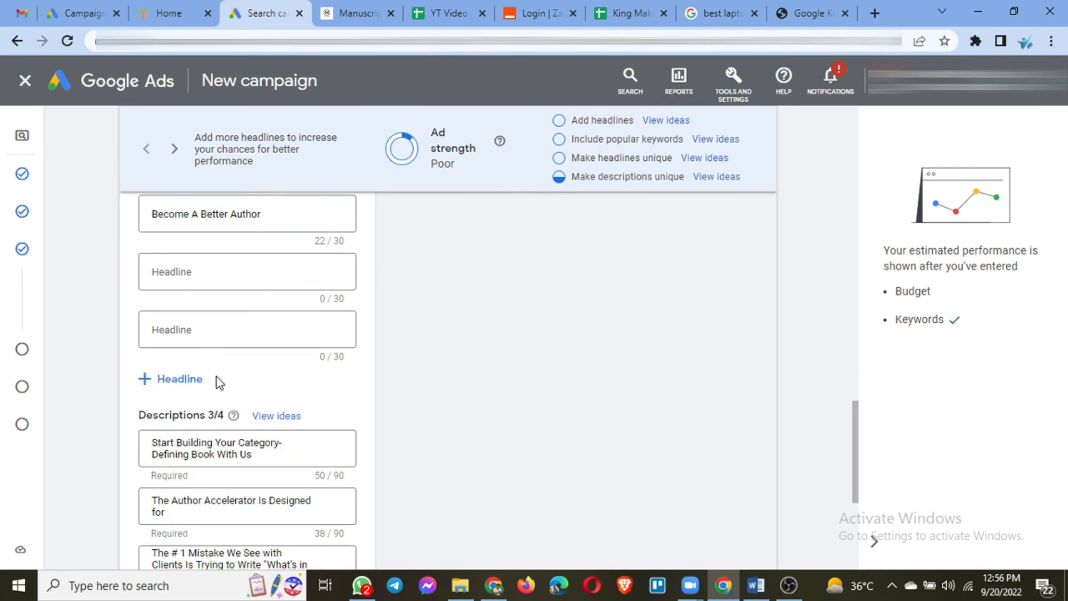
pyautogui.click(171, 381)
pyautogui.click(178, 437)
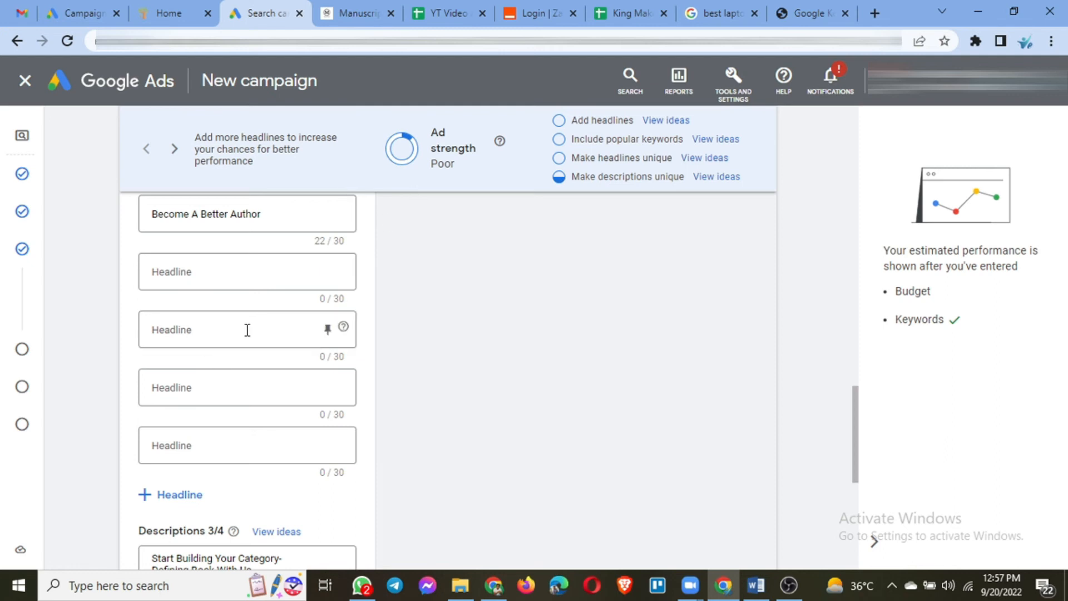
# Switch to Word to highlight the recommended numbers of headlines and descriptions in the outline, and return to Chrome.
pyautogui.click(756, 585)
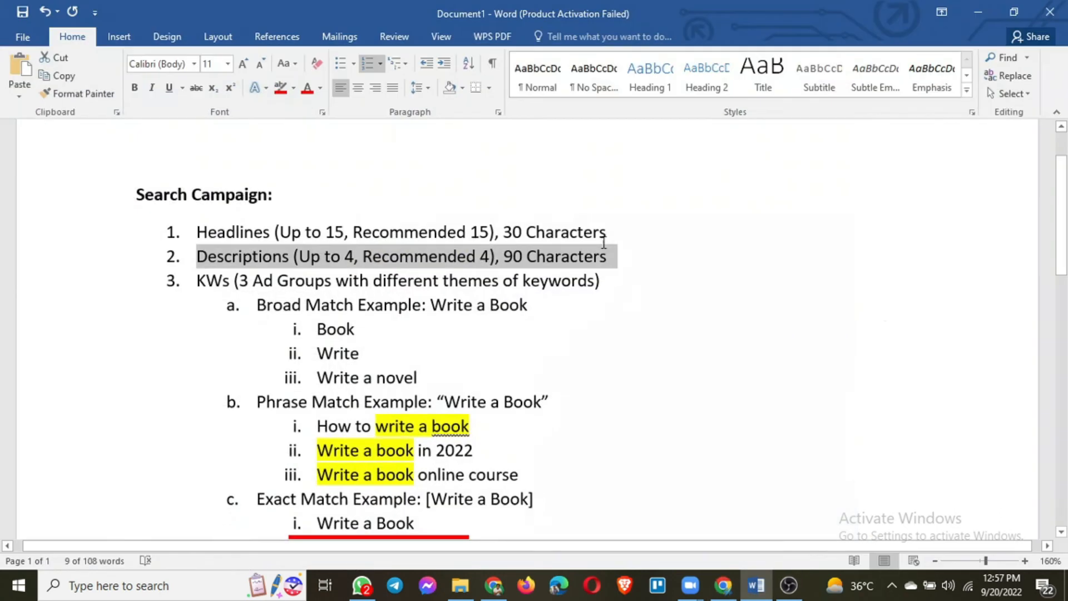
pyautogui.click(464, 263)
pyautogui.moveTo(352, 231); pyautogui.dragTo(492, 228)
pyautogui.moveTo(365, 263); pyautogui.dragTo(490, 258)
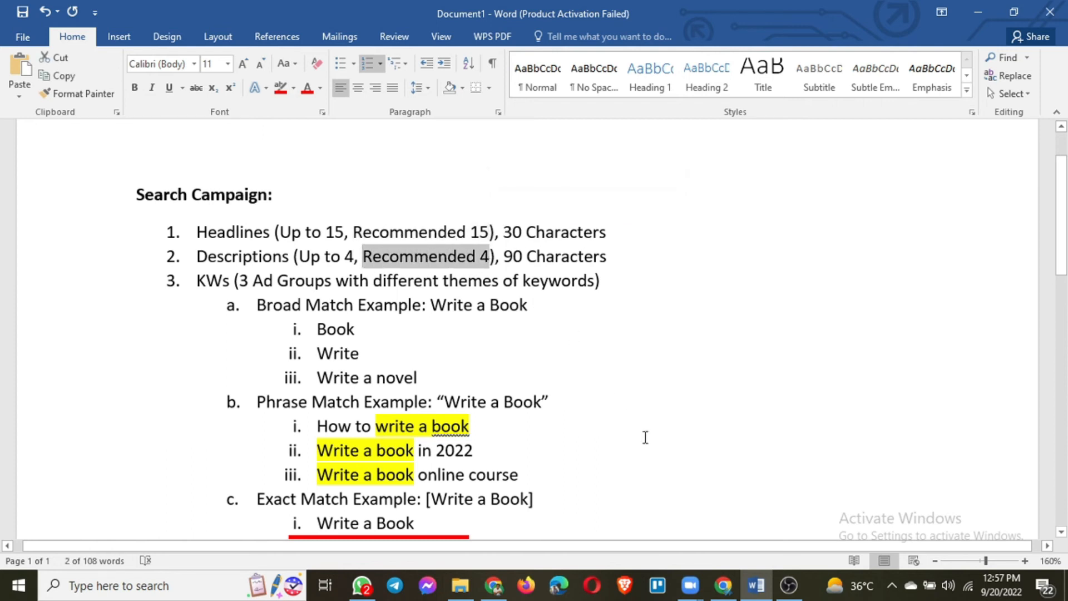
pyautogui.click(723, 585)
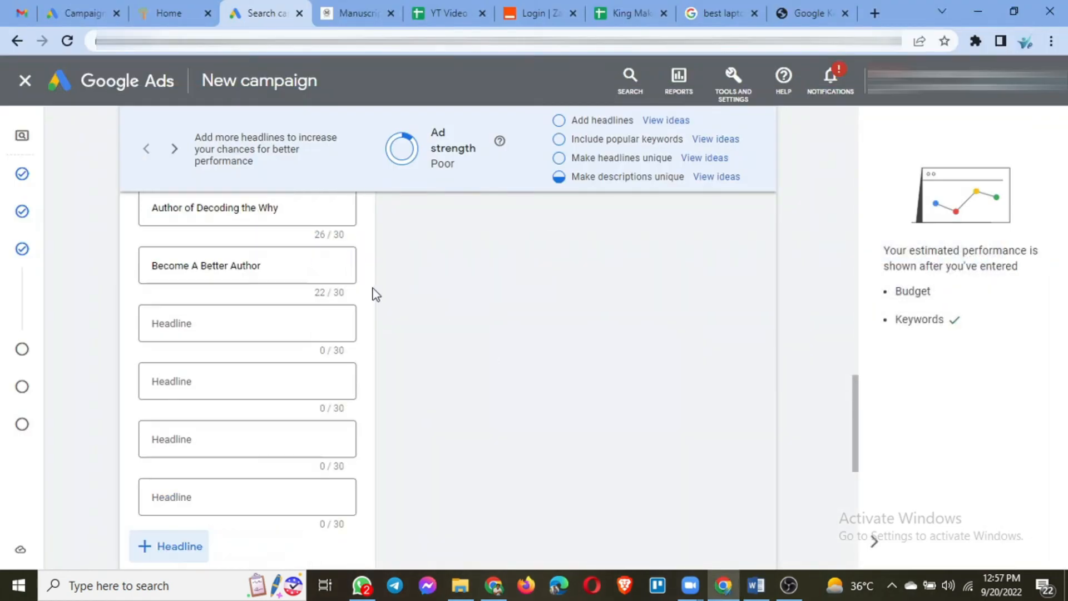
# Try extending the first headline, Modern Author Accelerator, with the word Program, and delete that word again.
pyautogui.scroll(2, 516, 326)
pyautogui.scroll(2, 323, 314)
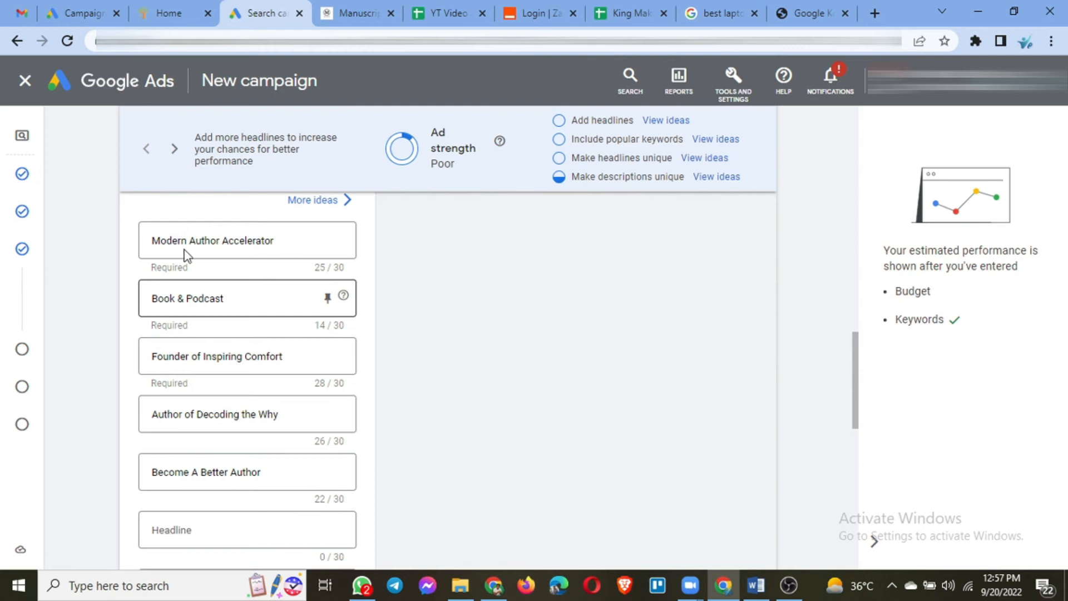
pyautogui.click(283, 244)
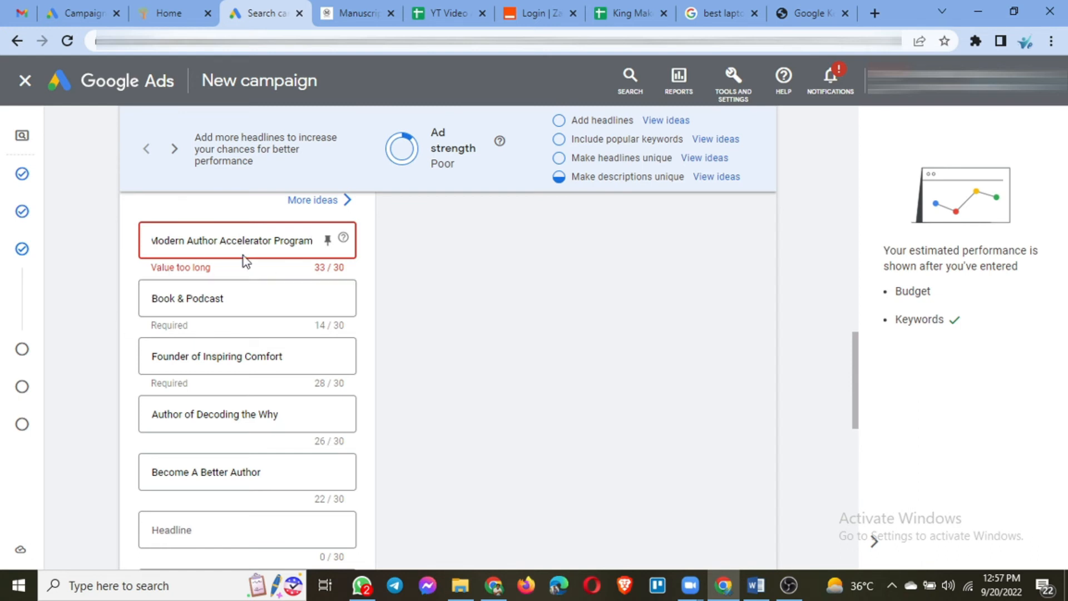
pyautogui.press('BackSpace')
pyautogui.press('BackSpace')
pyautogui.press('BackSpace')
pyautogui.press('BackSpace')
pyautogui.press('BackSpace')
pyautogui.press('BackSpace')
pyautogui.press('BackSpace')
pyautogui.press('BackSpace')
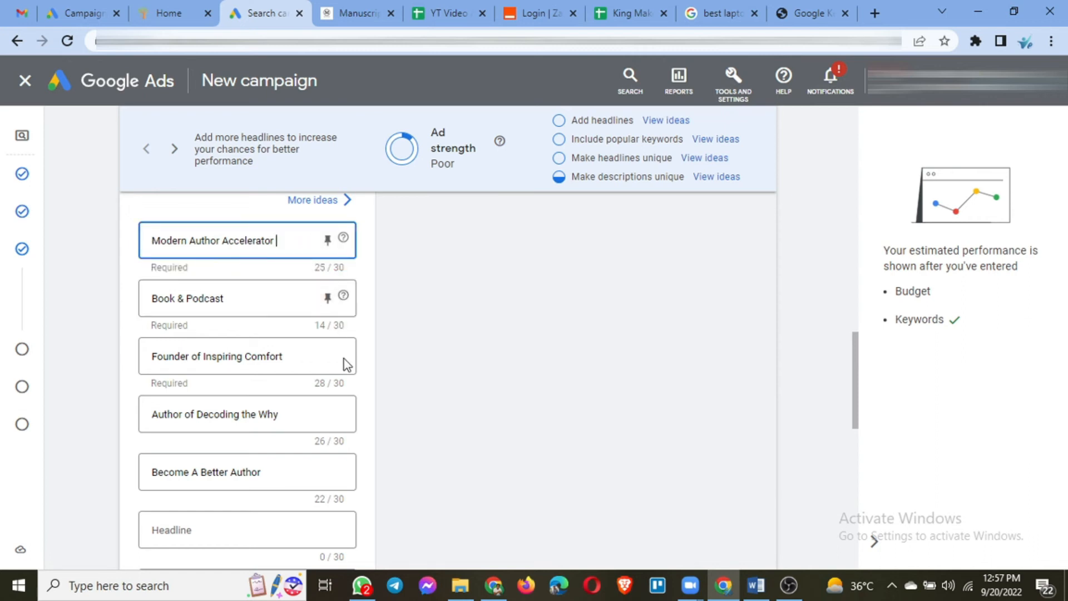
# Examine the ad's headline and description fields with their character limits, down to the ad URL options.
pyautogui.scroll(-5, 343, 428)
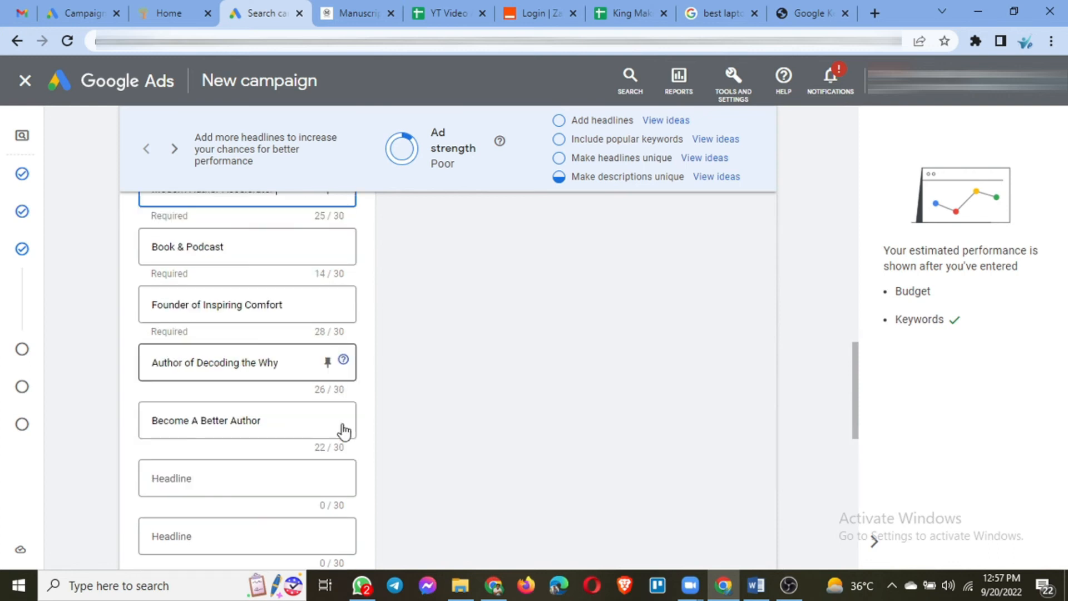
pyautogui.scroll(-2, 344, 426)
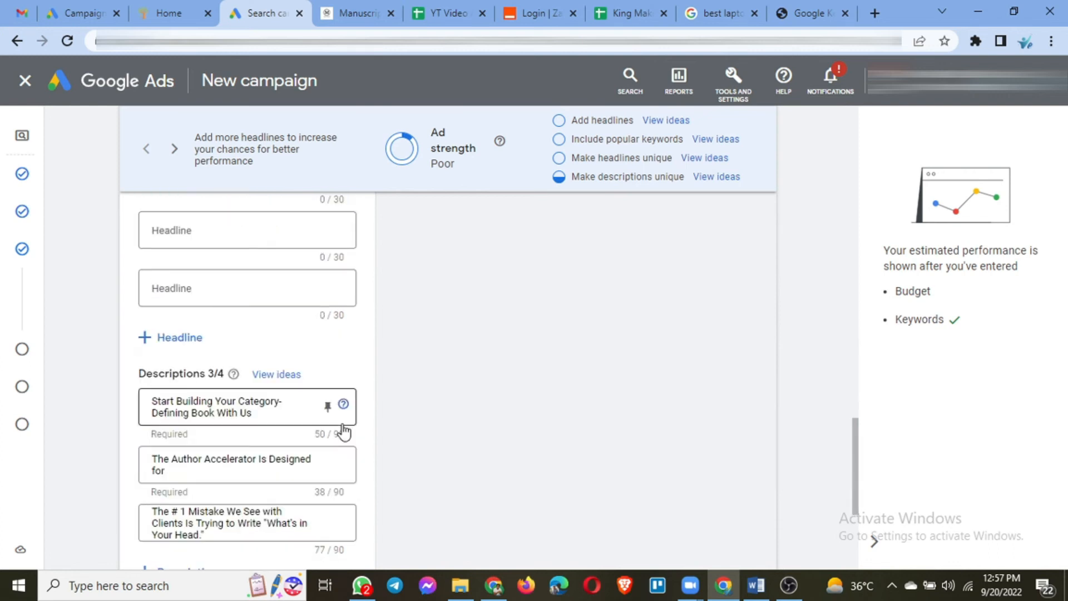
pyautogui.click(341, 422)
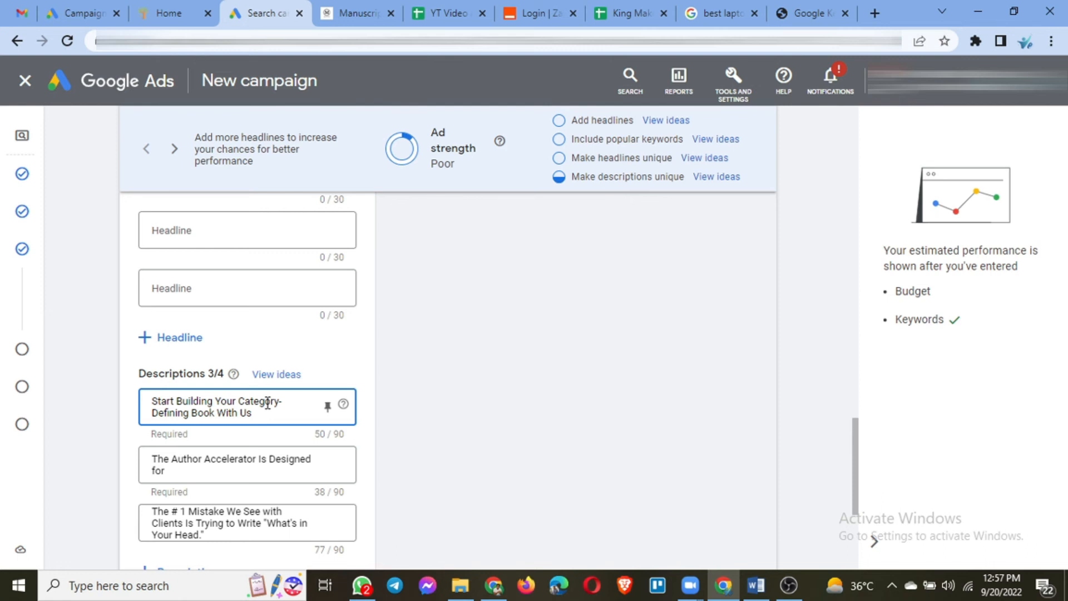
pyautogui.scroll(-4, 266, 409)
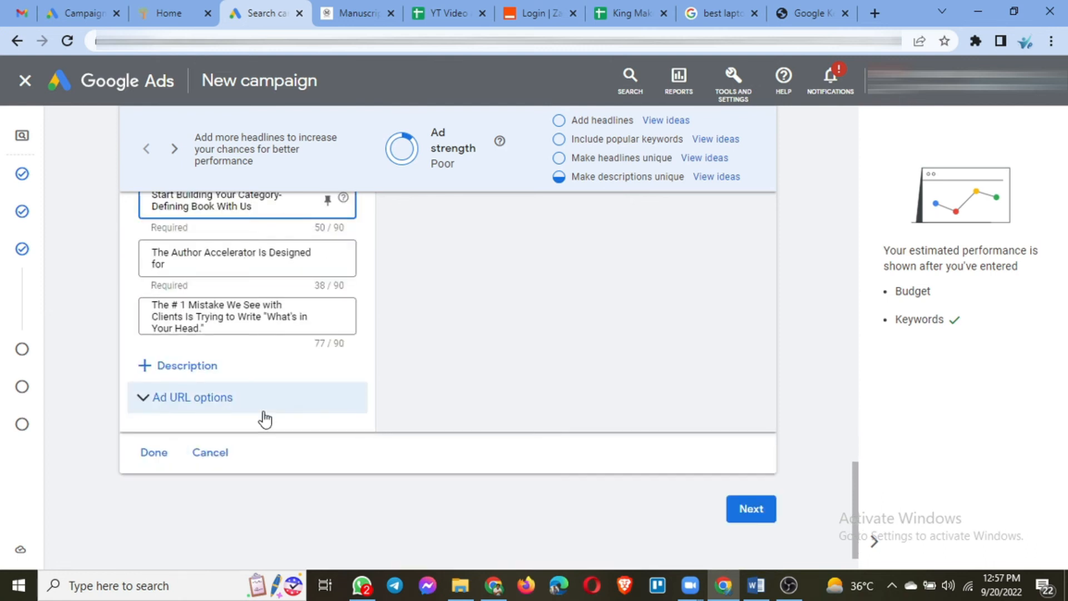
pyautogui.scroll(10, 264, 419)
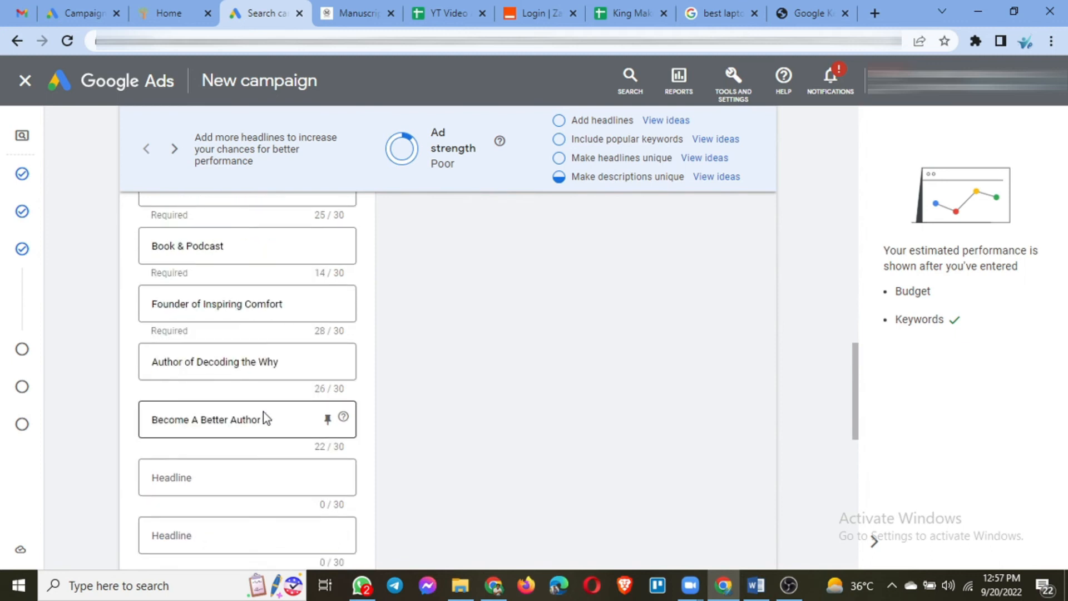
pyautogui.scroll(4, 265, 418)
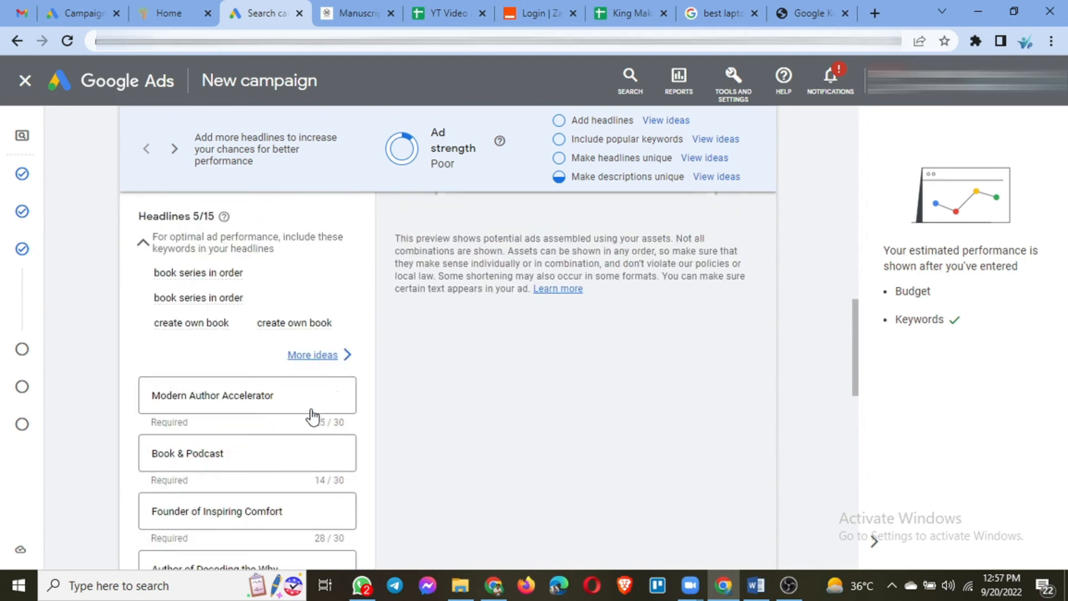
# Open the pin positions for the headline Modern Author Accelerator, and examine the ads in the Google results for best laptop deals in london.
pyautogui.scroll(-3, 310, 414)
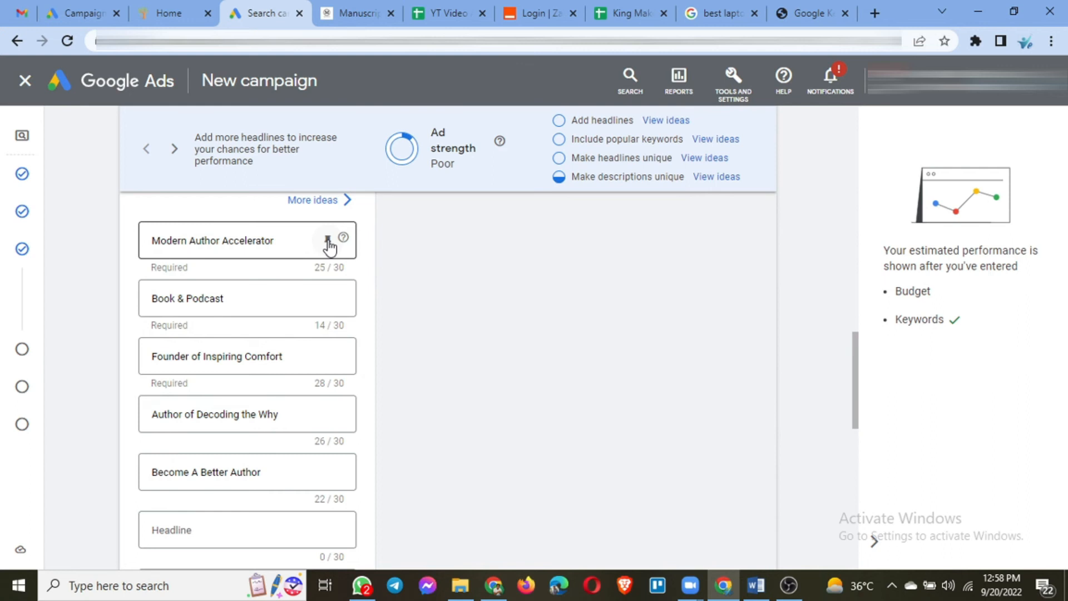
pyautogui.click(328, 241)
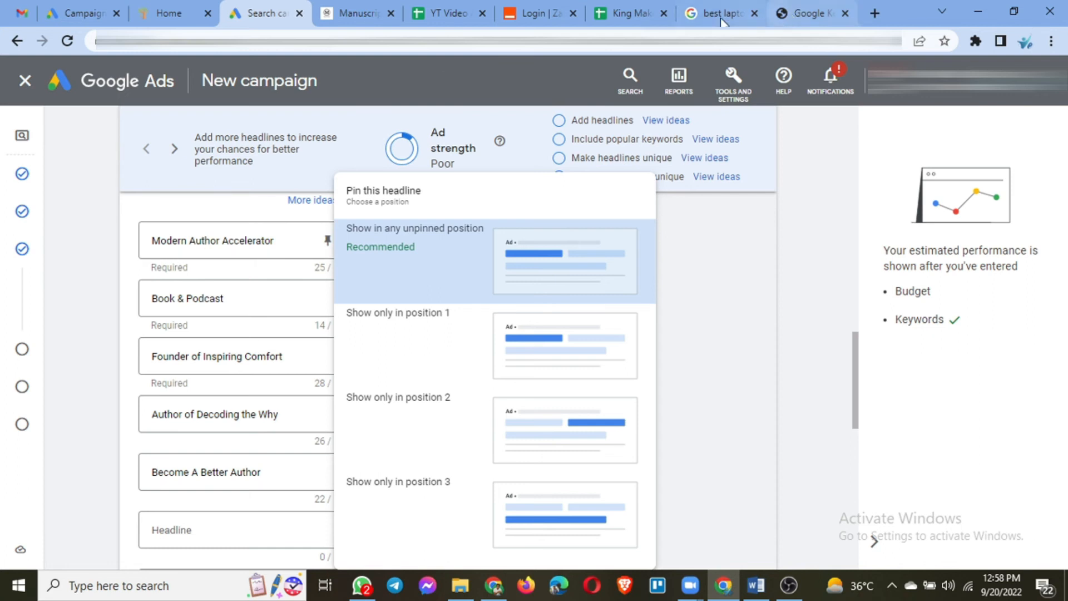
pyautogui.click(704, 17)
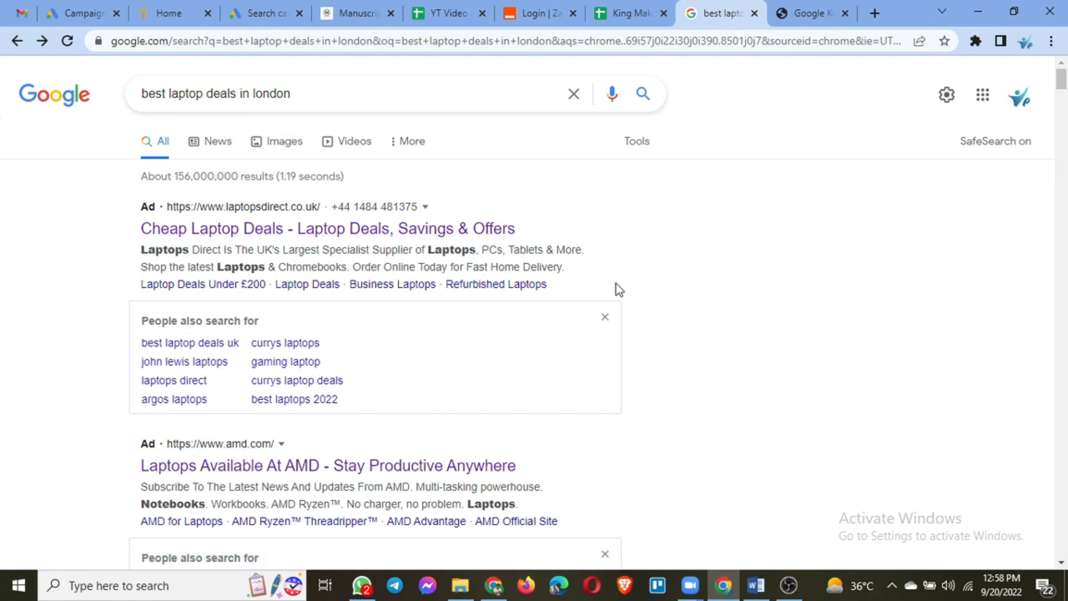
pyautogui.scroll(-1, 616, 285)
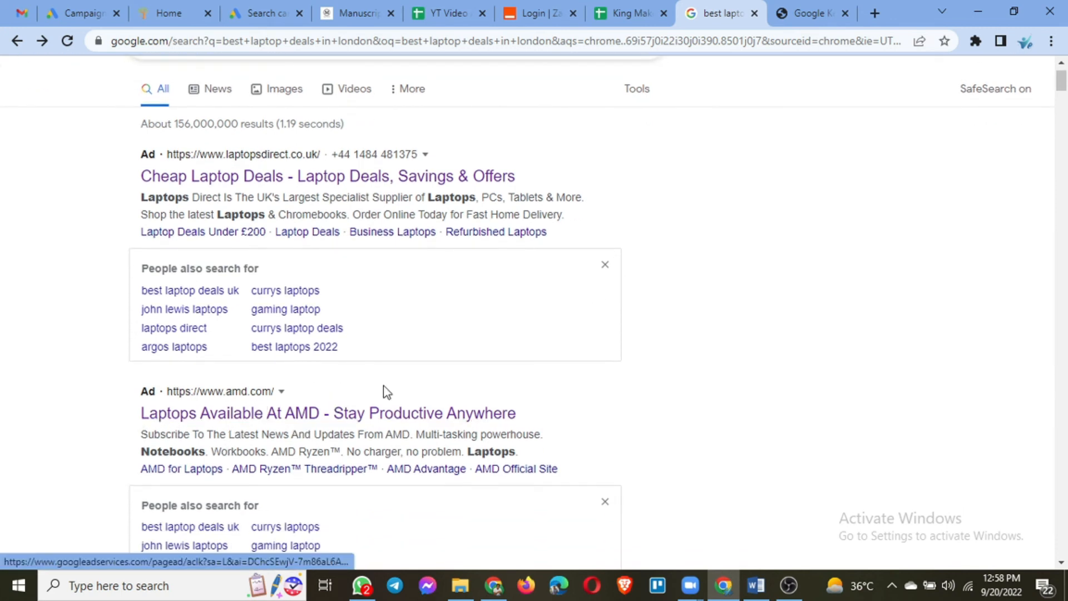
# Return to the Google Ads campaign and pin the headline Modern Author Accelerator to show only in position 1.
pyautogui.click(259, 17)
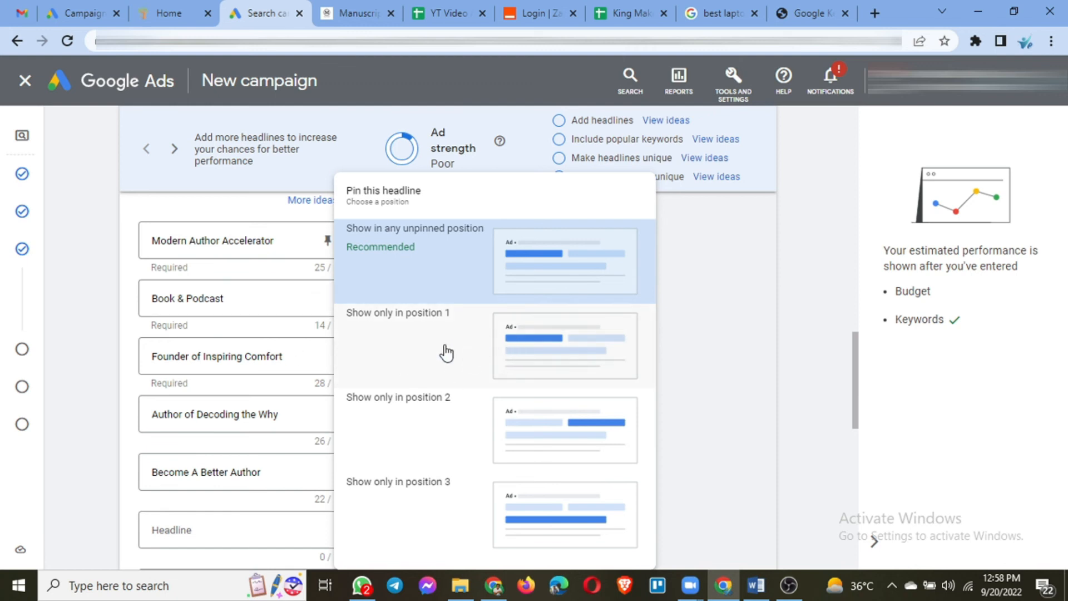
pyautogui.click(726, 379)
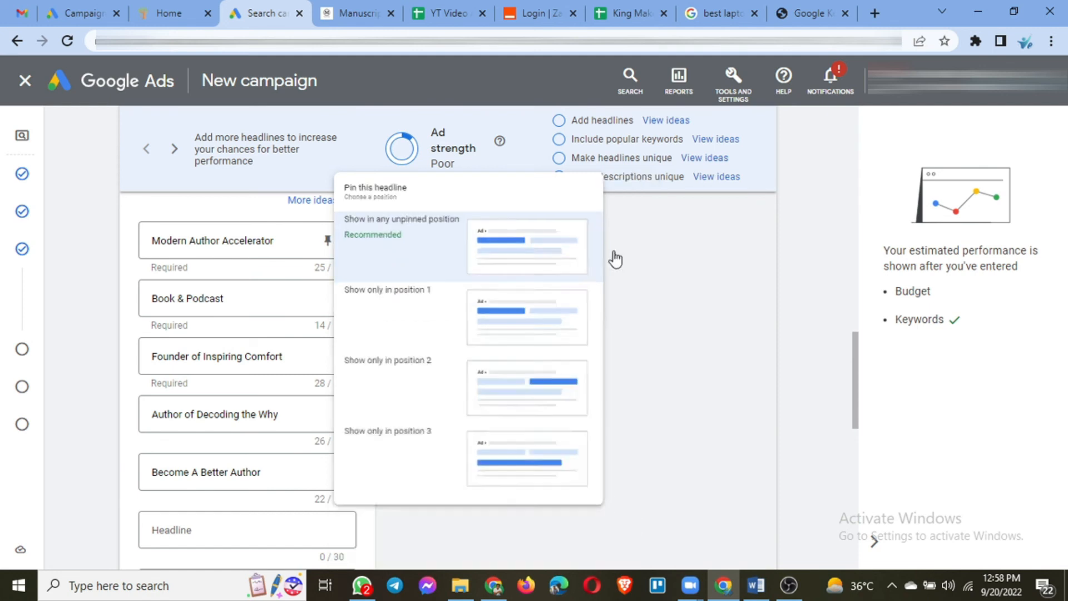
pyautogui.click(327, 239)
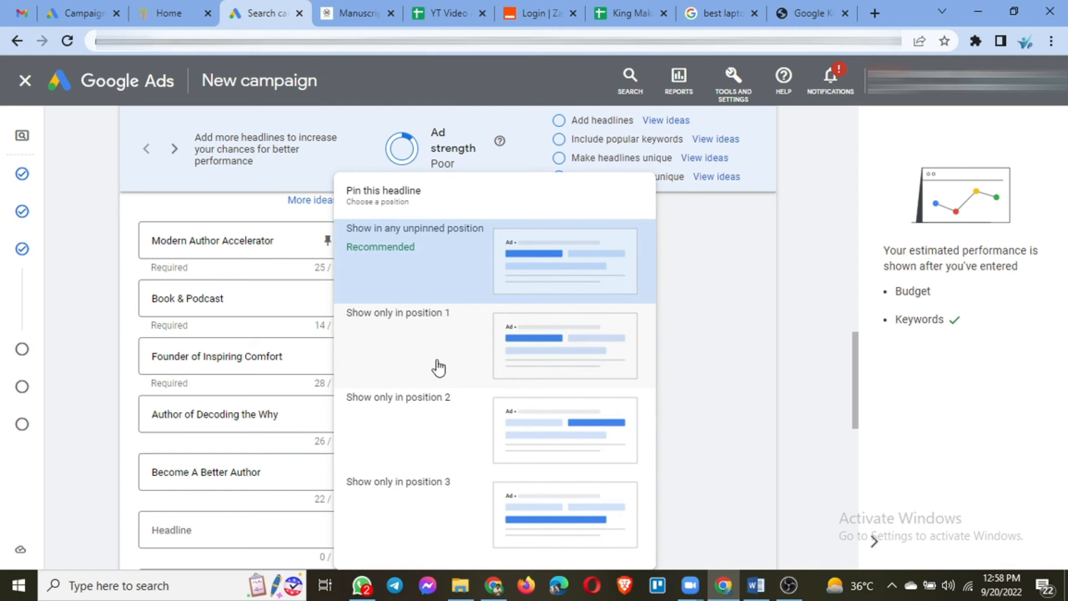
pyautogui.click(437, 368)
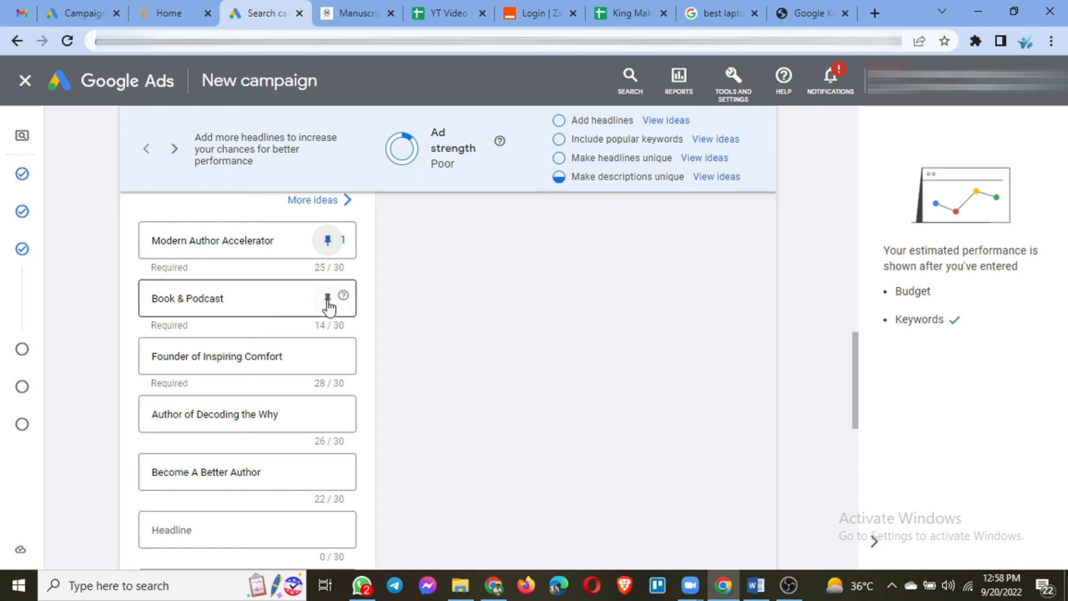
# Pin the headline Book & Podcast to position 2 and Founder of Inspiring Comfort to position 3.
pyautogui.click(327, 300)
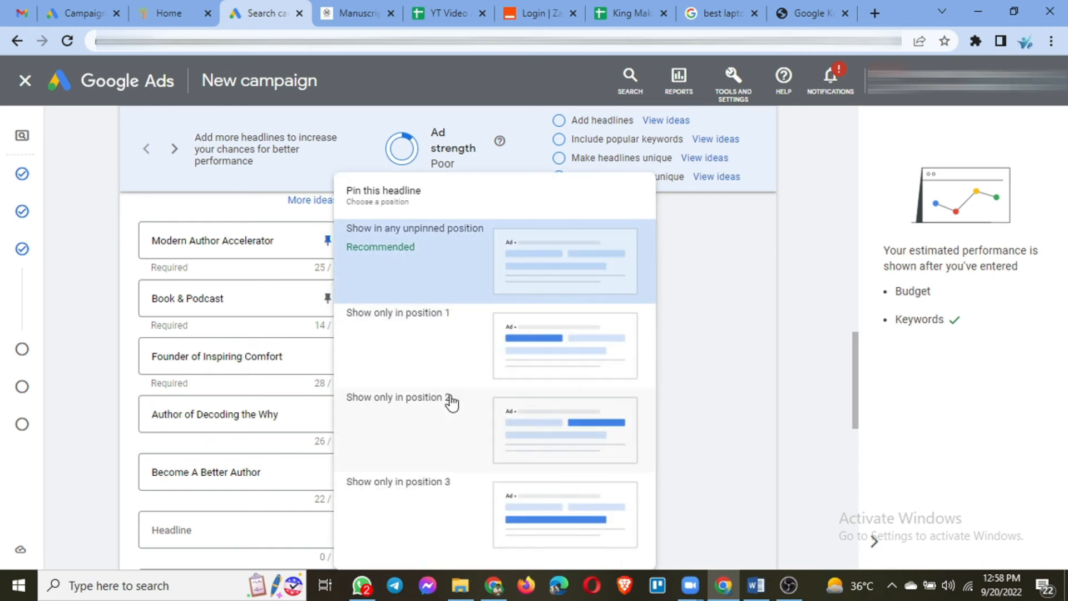
pyautogui.click(461, 416)
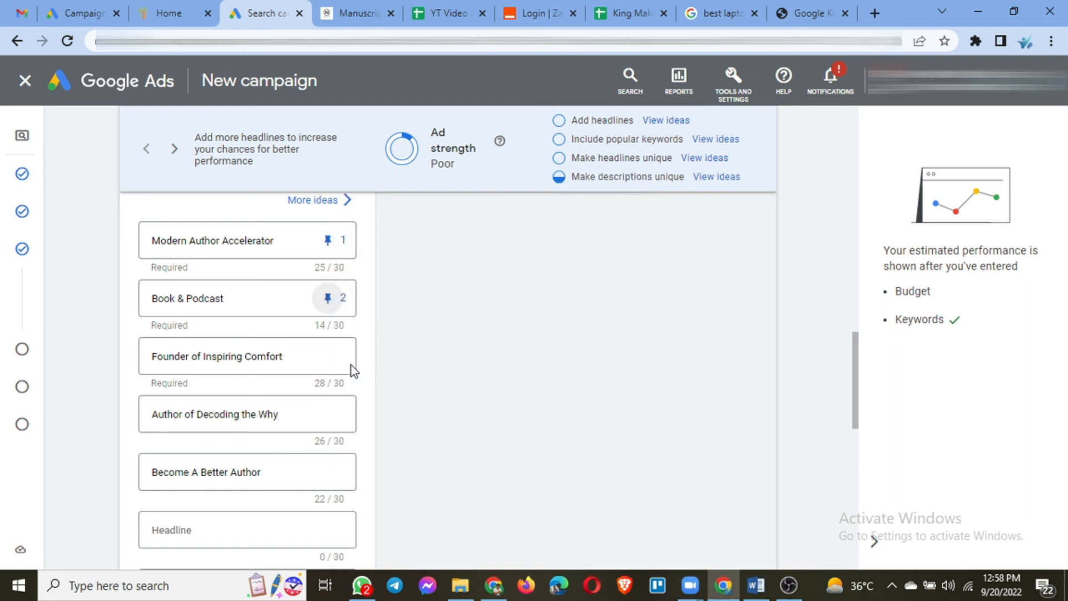
pyautogui.click(326, 364)
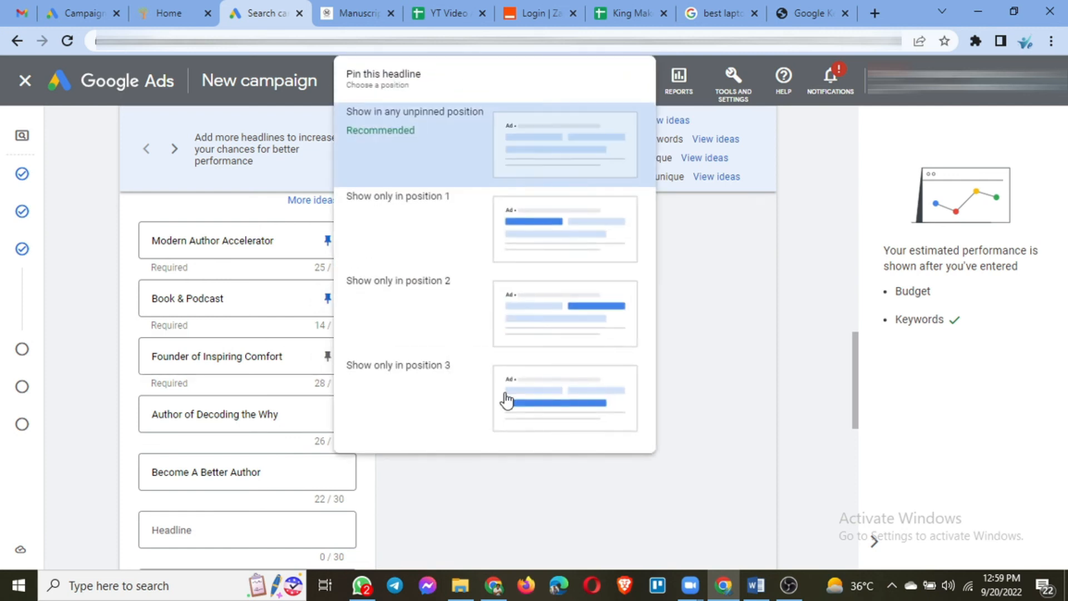
pyautogui.click(507, 400)
pyautogui.moveTo(352, 413)
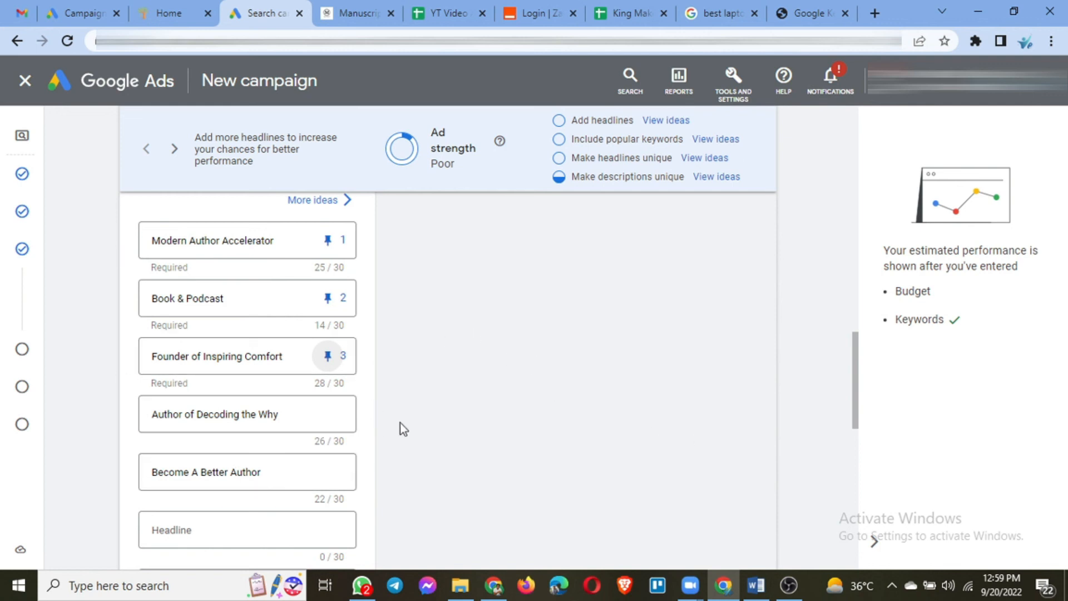
# Add an empty fourth description field below the ad's existing descriptions.
pyautogui.scroll(-13, 449, 406)
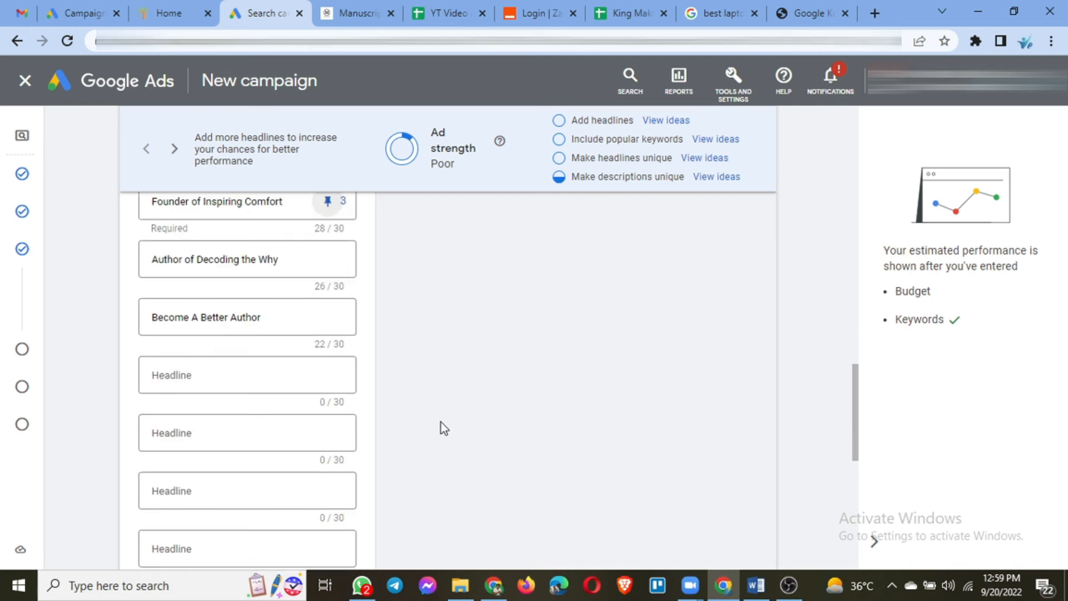
pyautogui.scroll(-2, 442, 422)
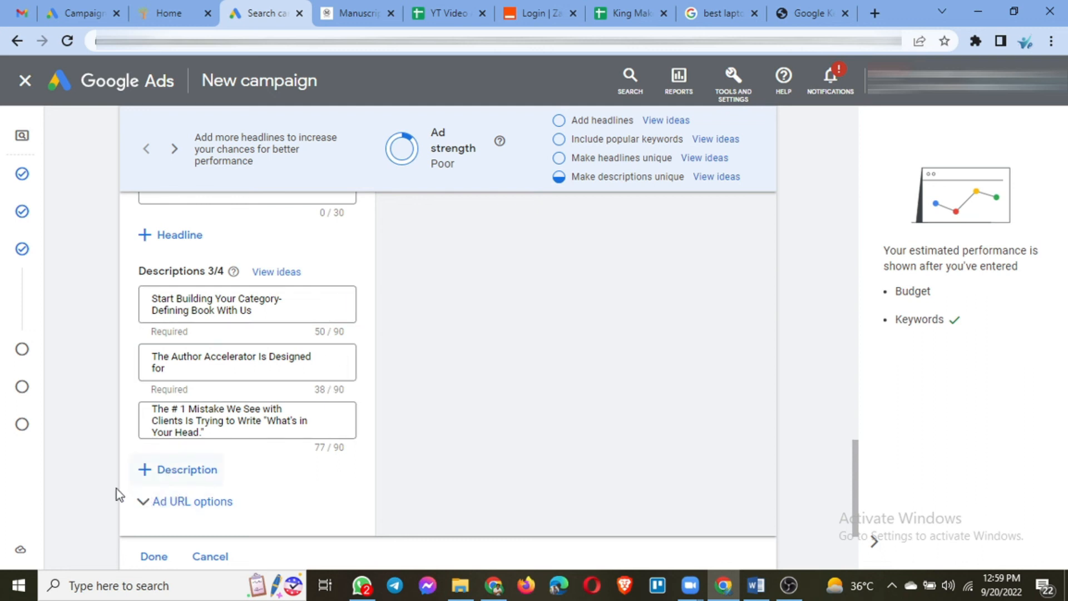
pyautogui.click(208, 473)
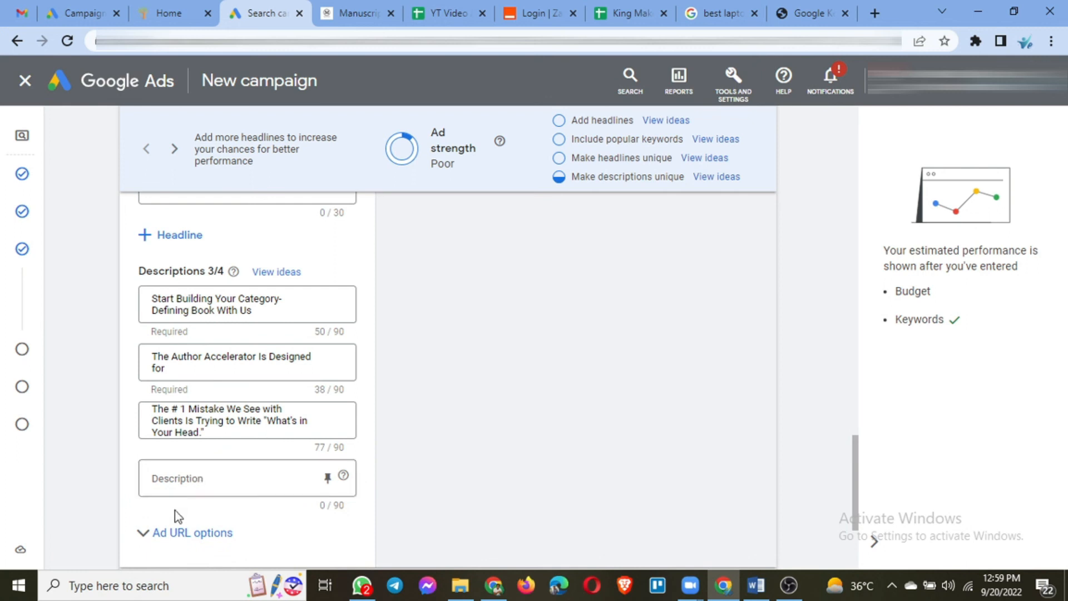
# Expand the ad URL options to view the tracking template, final URL suffix and custom parameter, and collapse them again.
pyautogui.scroll(-2, 140, 531)
pyautogui.click(143, 429)
pyautogui.scroll(-1, 255, 432)
pyautogui.scroll(-2, 255, 432)
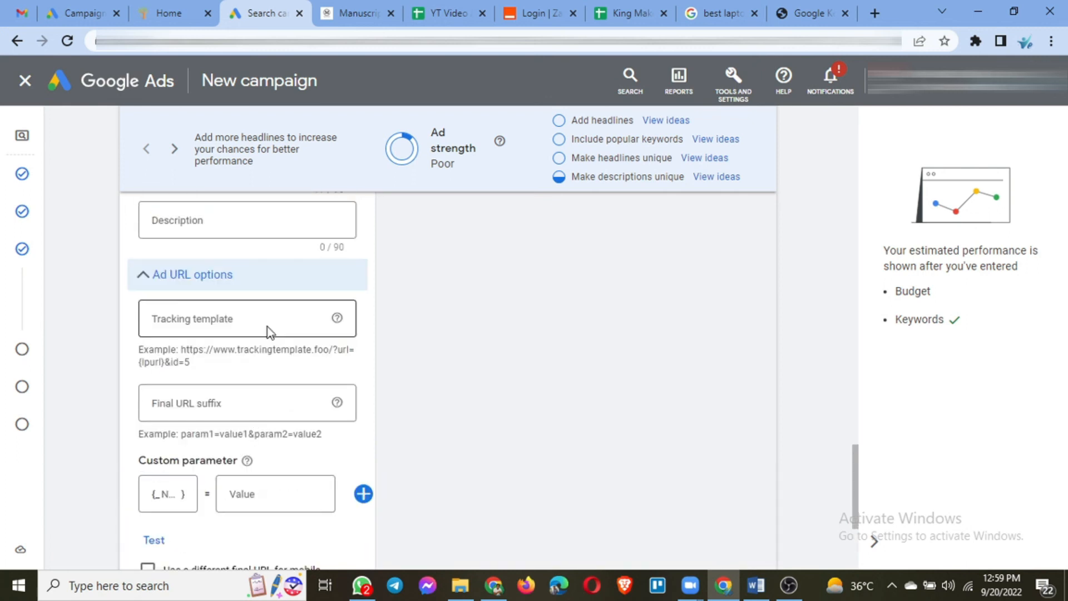
pyautogui.click(144, 276)
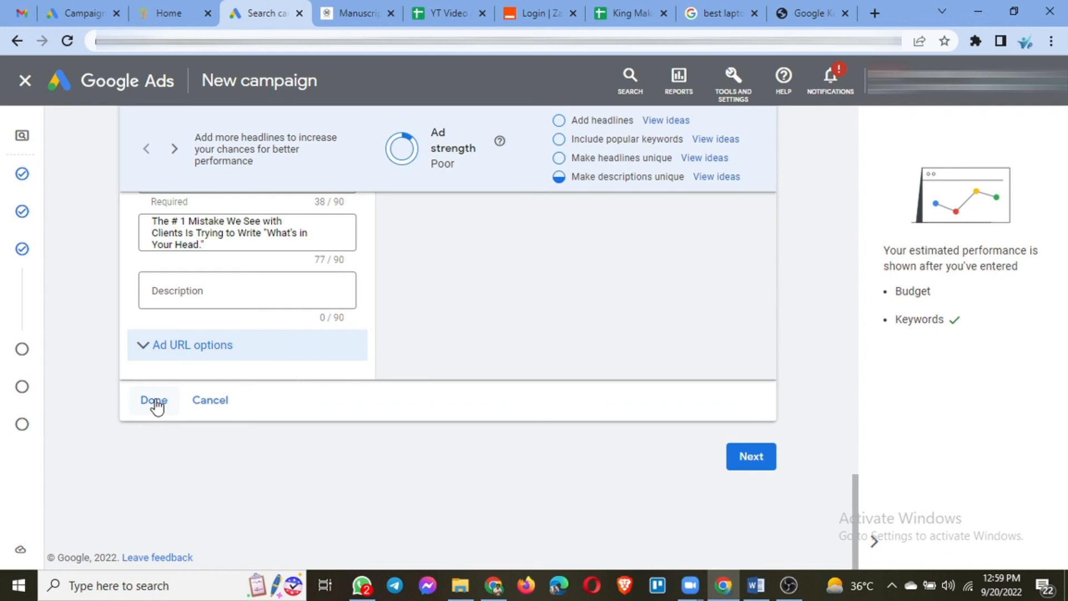
# Finish the ad, continue to the campaign's Extensions page and highlight its heading.
pyautogui.click(155, 402)
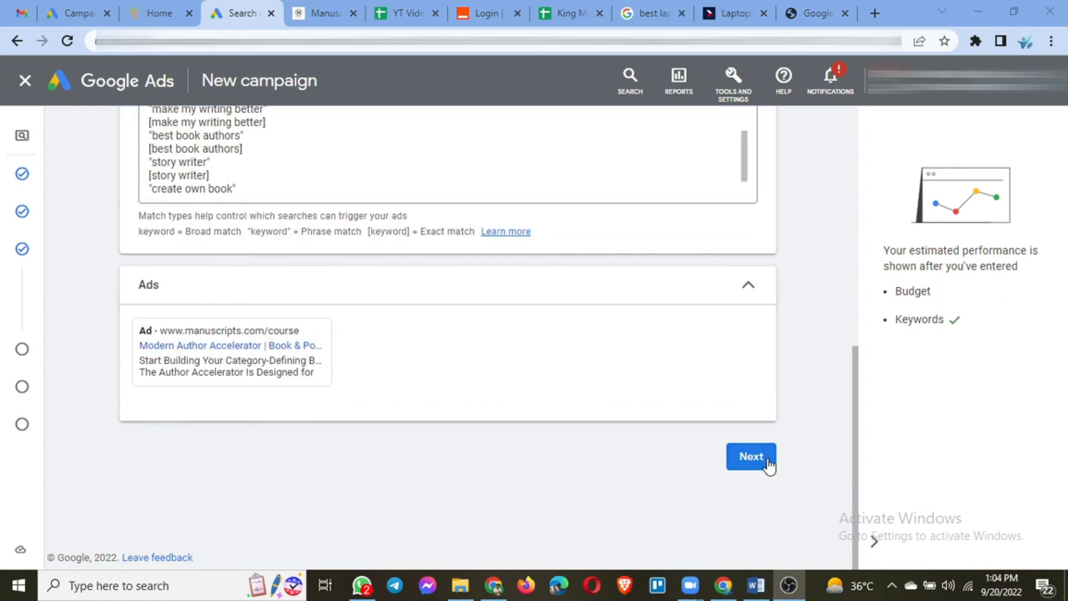
pyautogui.click(758, 459)
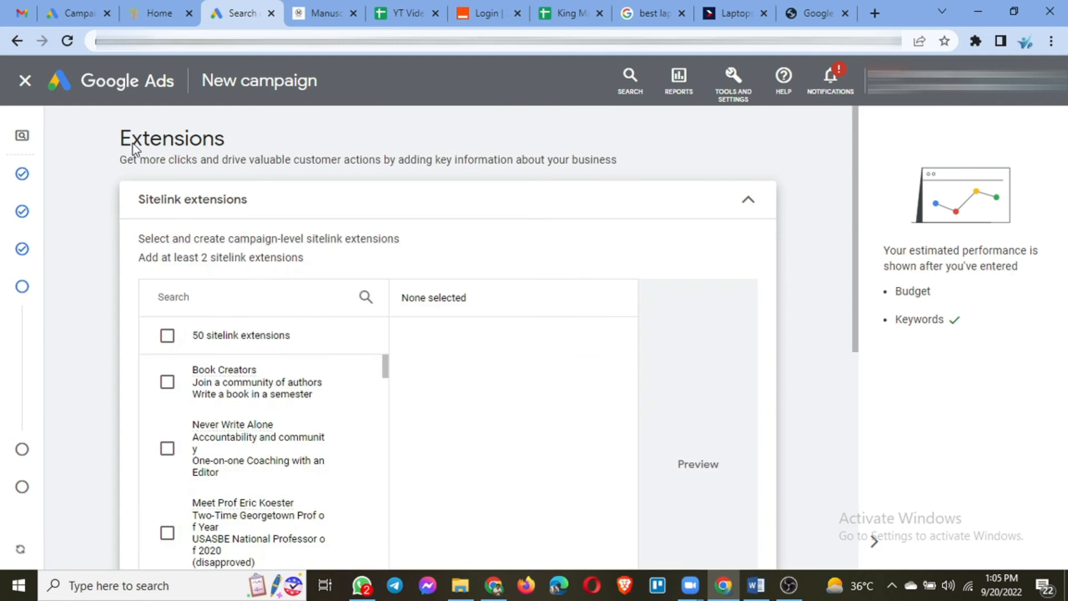
pyautogui.doubleClick(238, 140)
# Switch to Word to highlight the Extensions item in the outline, and return to Chrome.
pyautogui.click(753, 588)
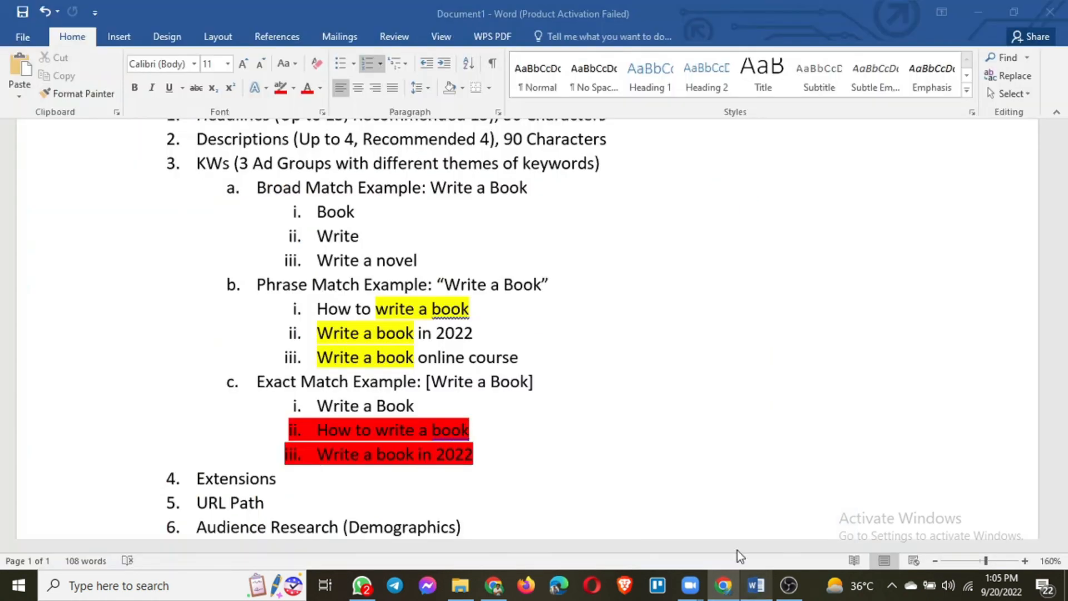
pyautogui.scroll(-3, 390, 362)
pyautogui.moveTo(202, 359); pyautogui.dragTo(284, 362)
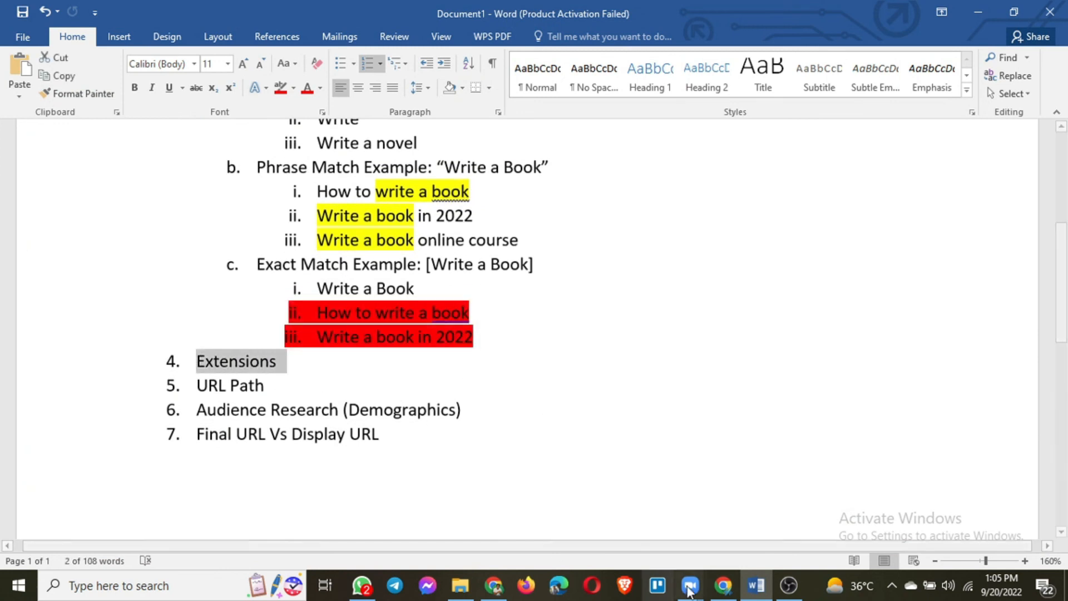
pyautogui.click(723, 586)
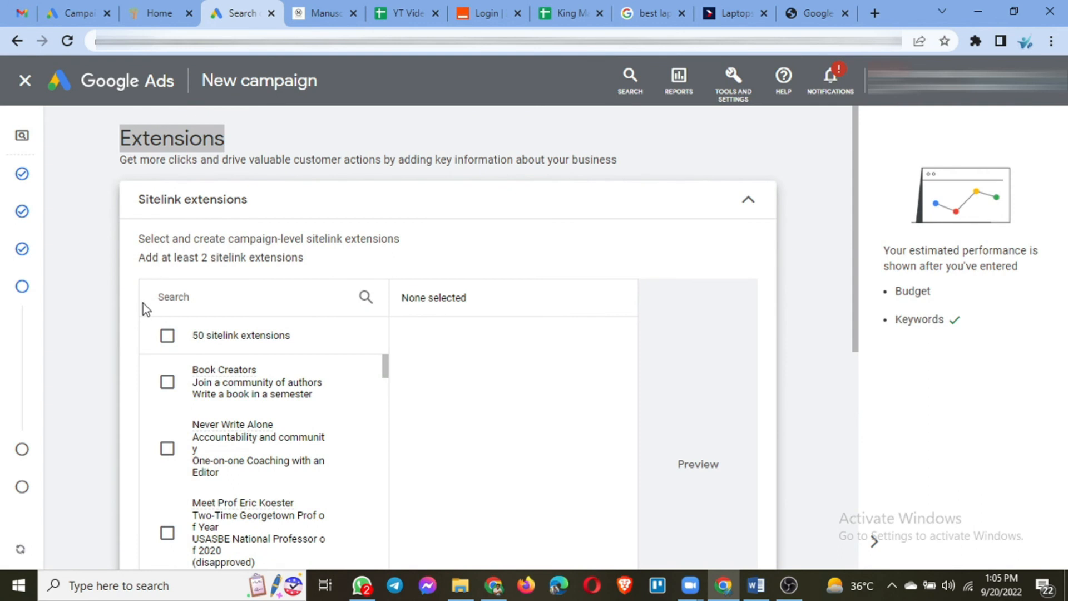
# Examine the existing campaign-level sitelink extensions and the details of the third one in the list.
pyautogui.scroll(-1, 99, 351)
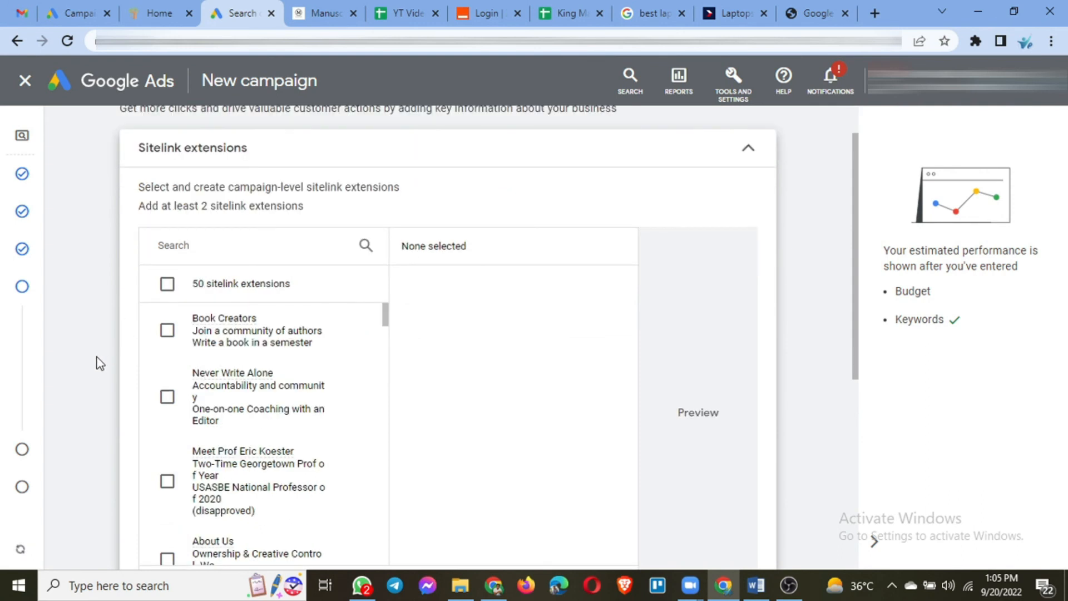
pyautogui.scroll(-1, 89, 368)
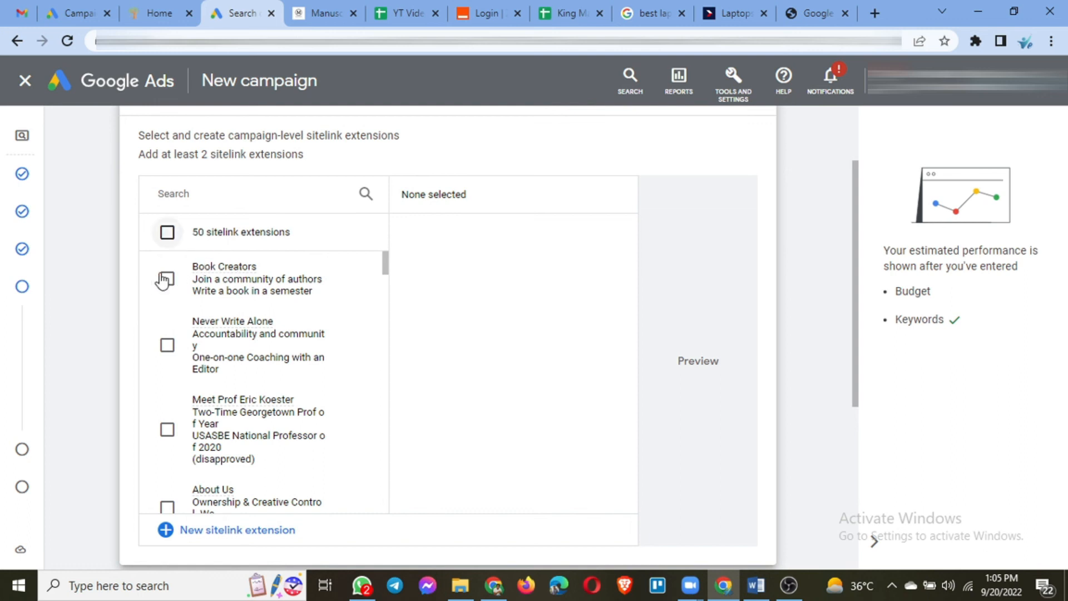
pyautogui.moveTo(222, 275)
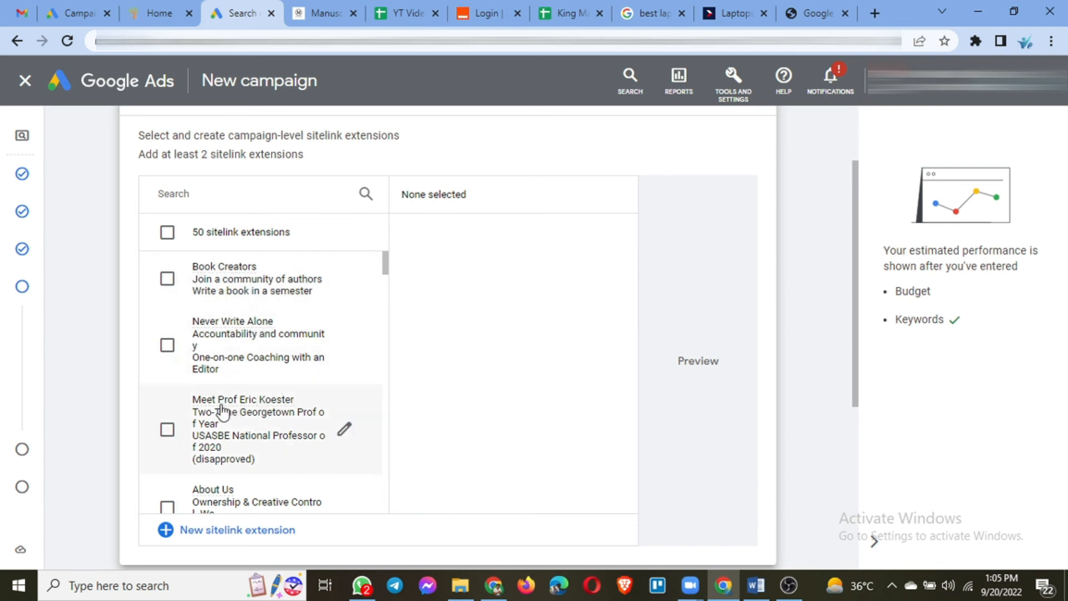
pyautogui.moveTo(222, 406)
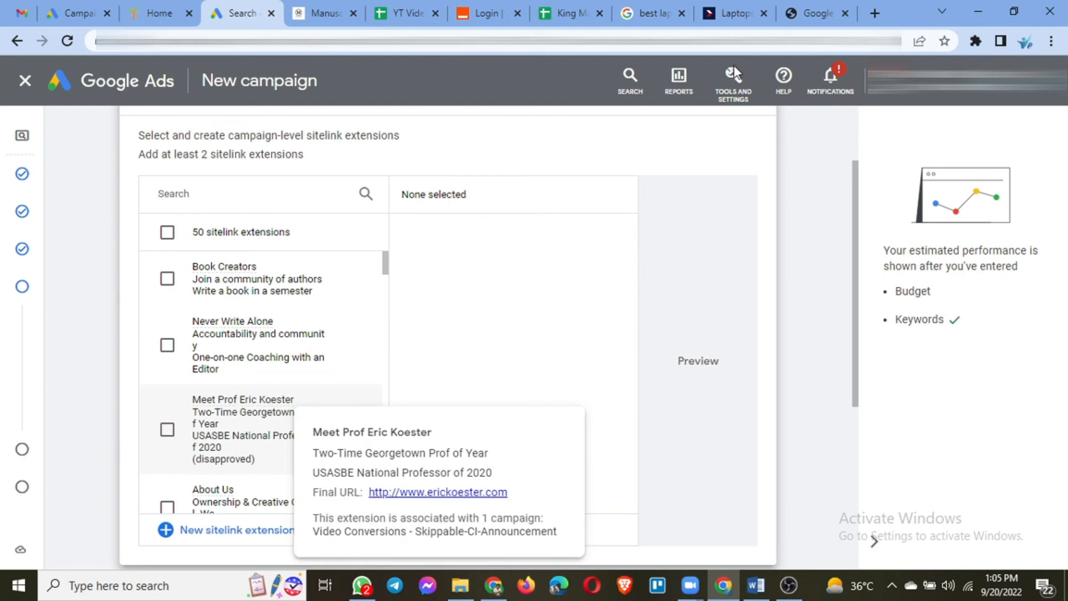
# In the Google results for best laptop deals in london, highlight the sitelinks under the laptopsdirect.co.uk ad and clear the selection.
pyautogui.click(640, 14)
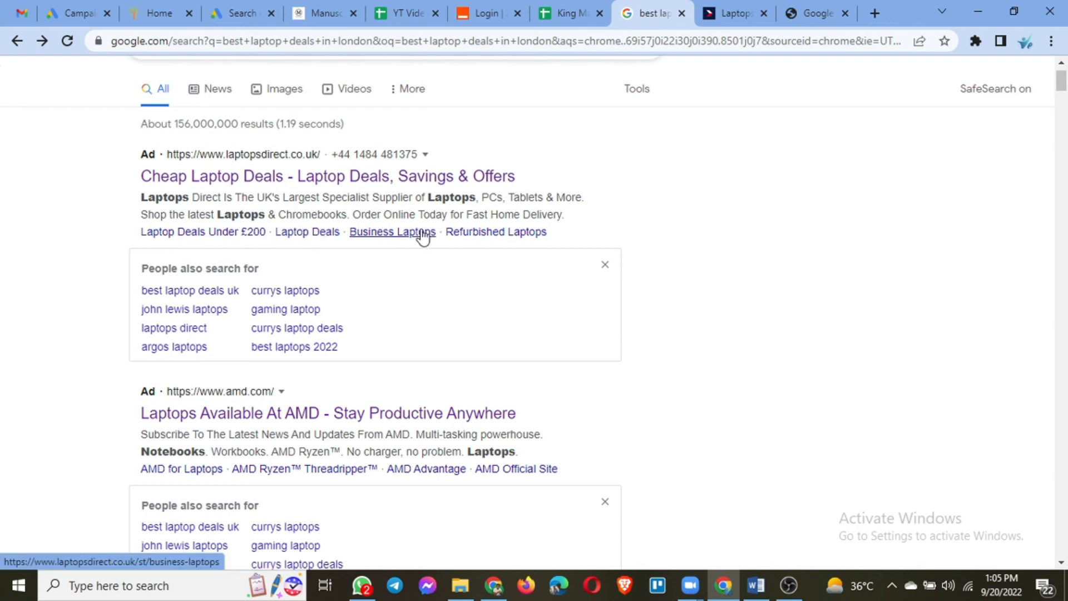
pyautogui.moveTo(579, 239); pyautogui.dragTo(11, 217)
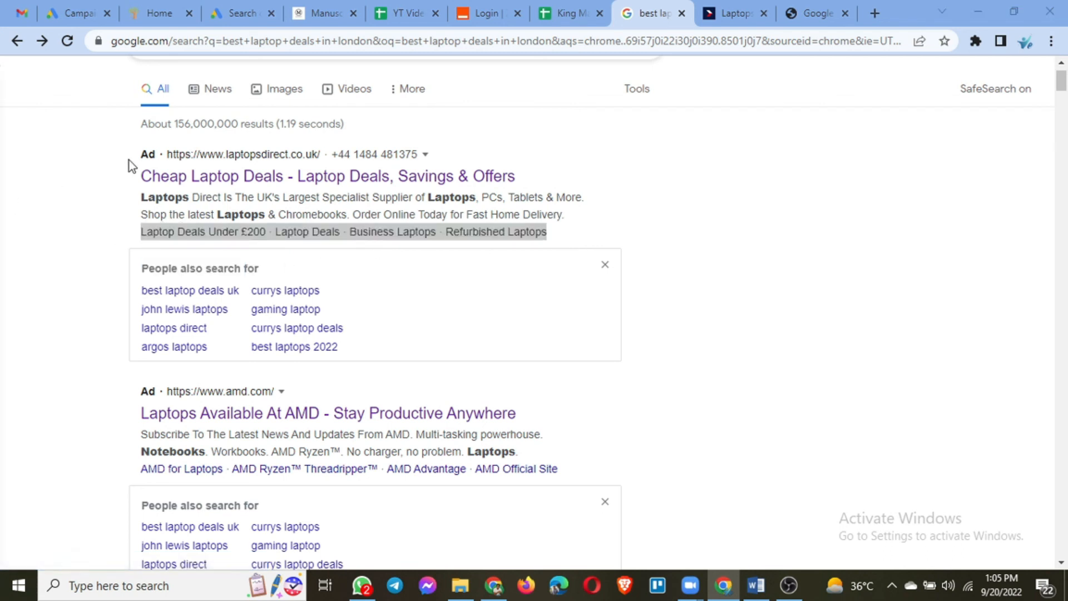
pyautogui.click(577, 239)
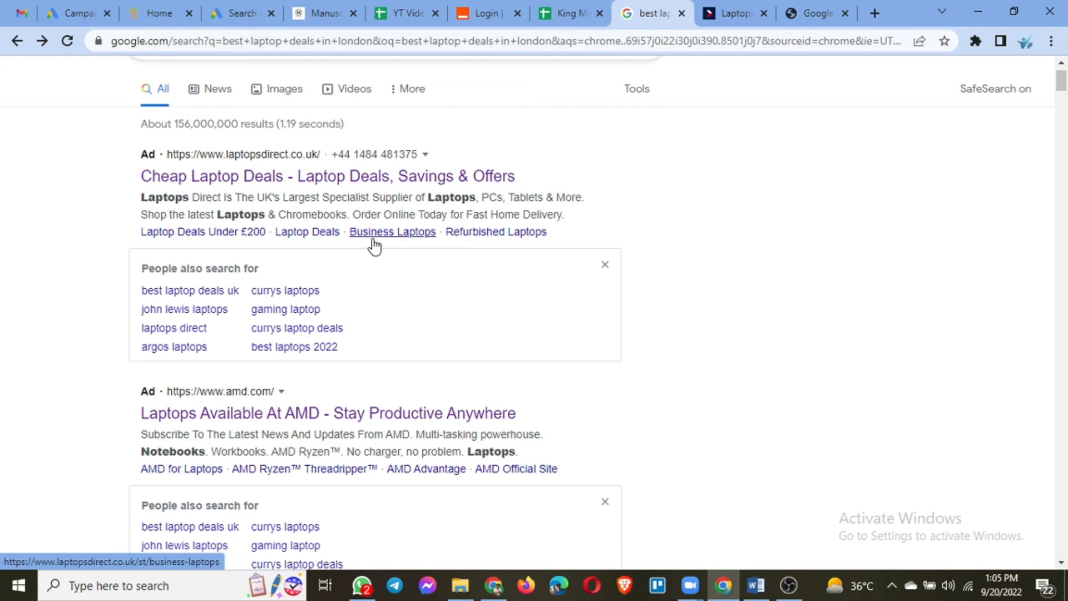
# View the laptopsdirect.co.uk laptops page and close its tab.
pyautogui.click(729, 11)
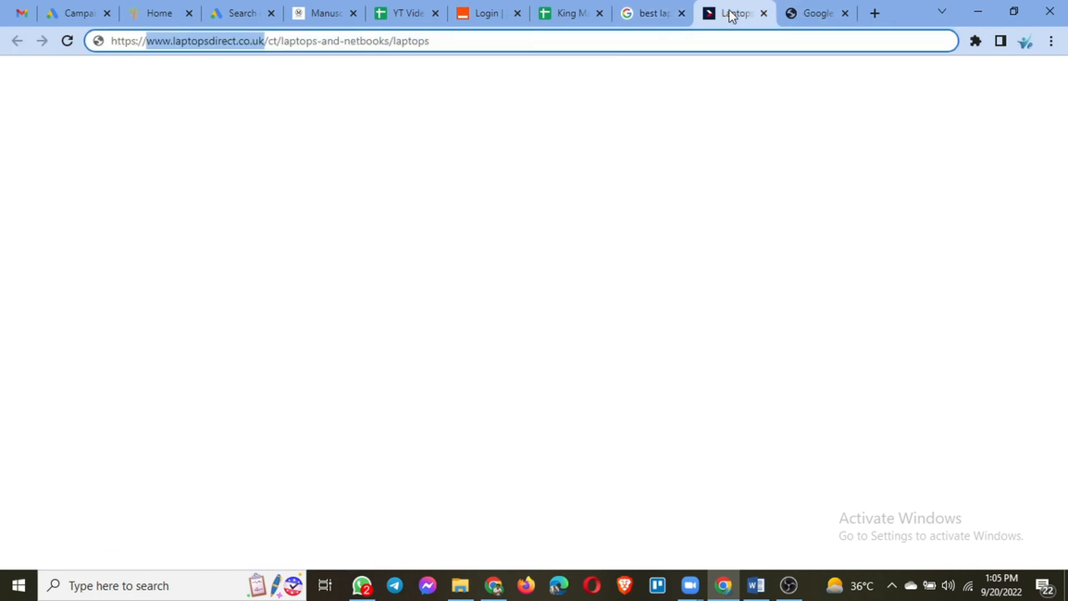
pyautogui.click(472, 445)
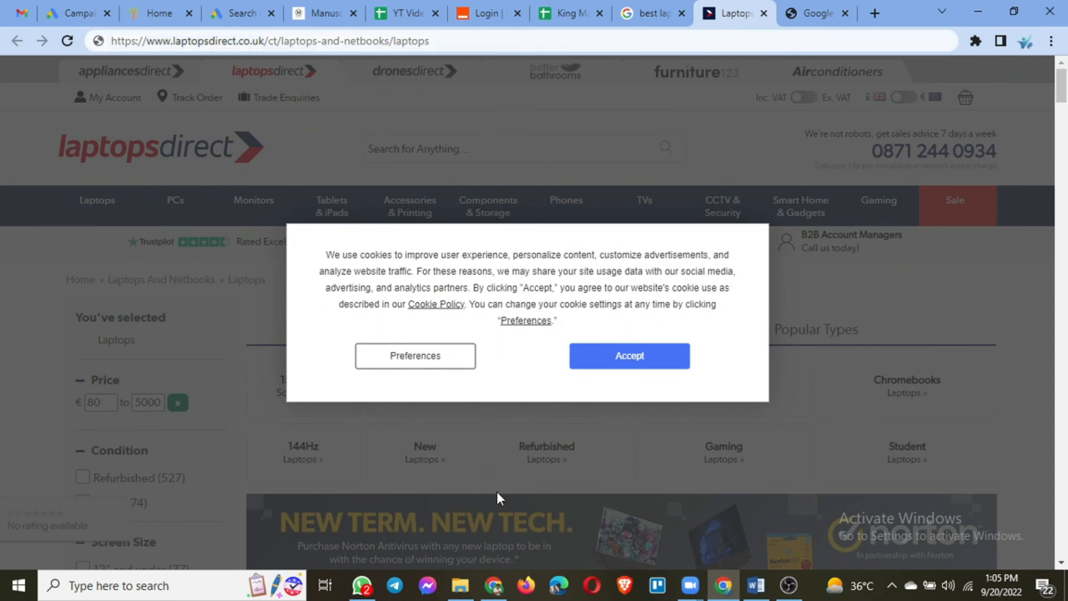
pyautogui.click(763, 12)
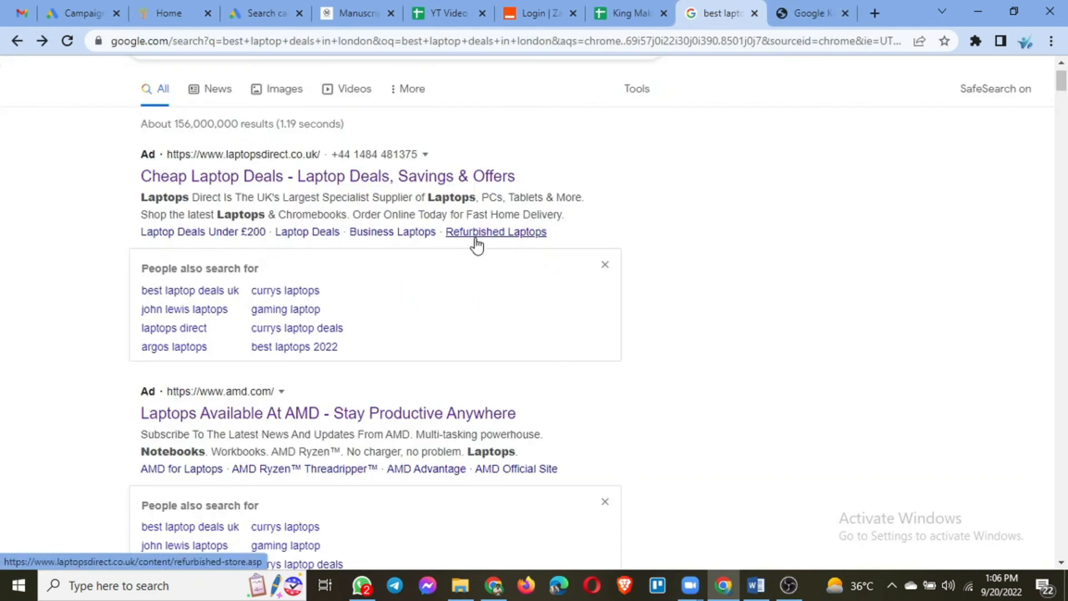
# Compare the sitelinks under the AMD, powerc.com and laptopsdirect.co.uk ads in the search results.
pyautogui.scroll(-3, 475, 245)
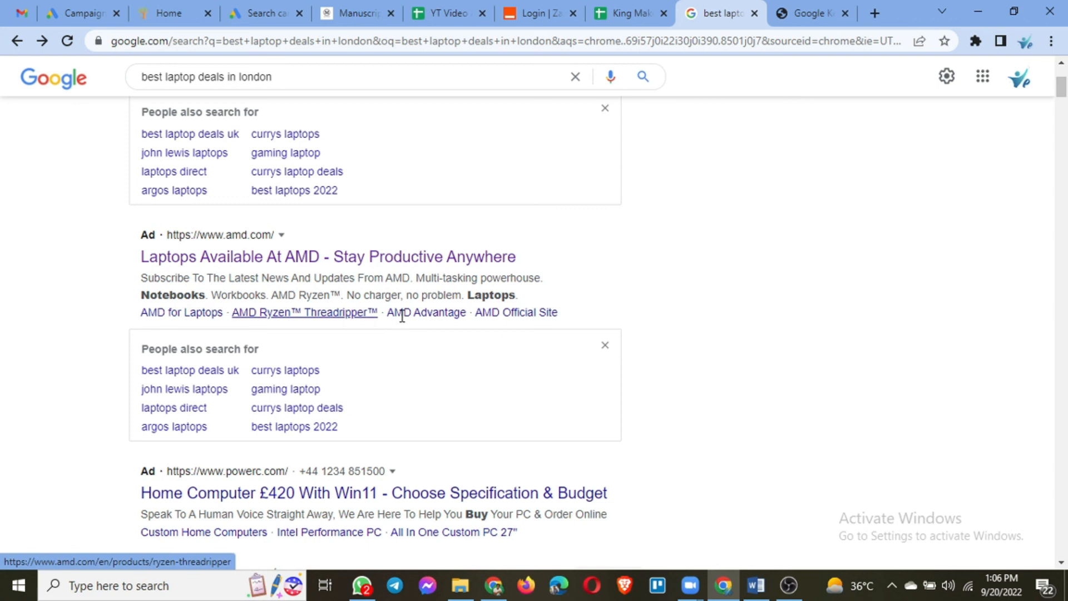
pyautogui.scroll(-2, 524, 312)
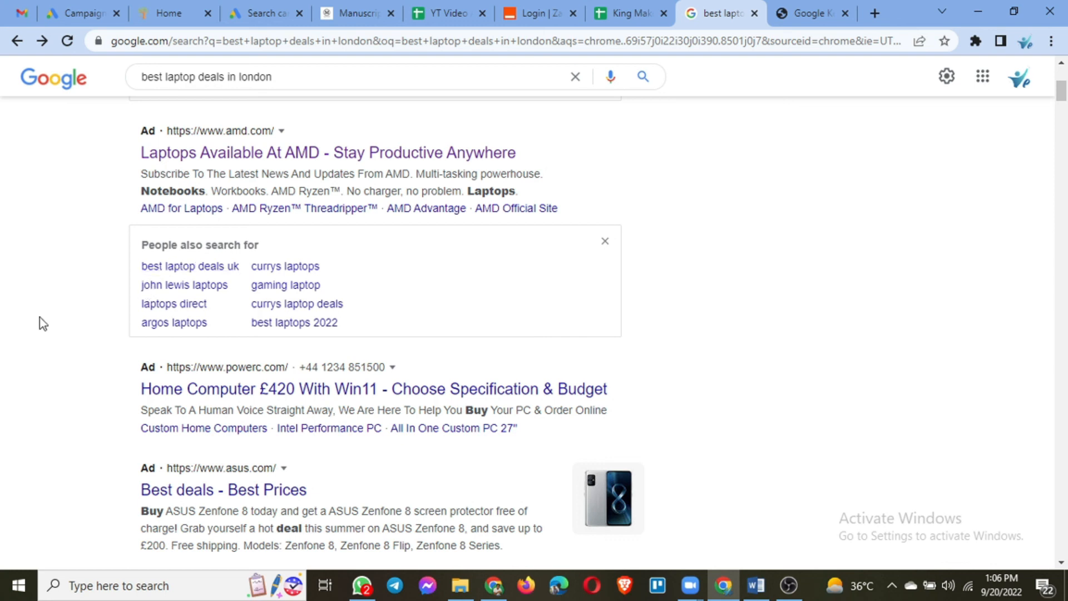
pyautogui.scroll(5, 47, 337)
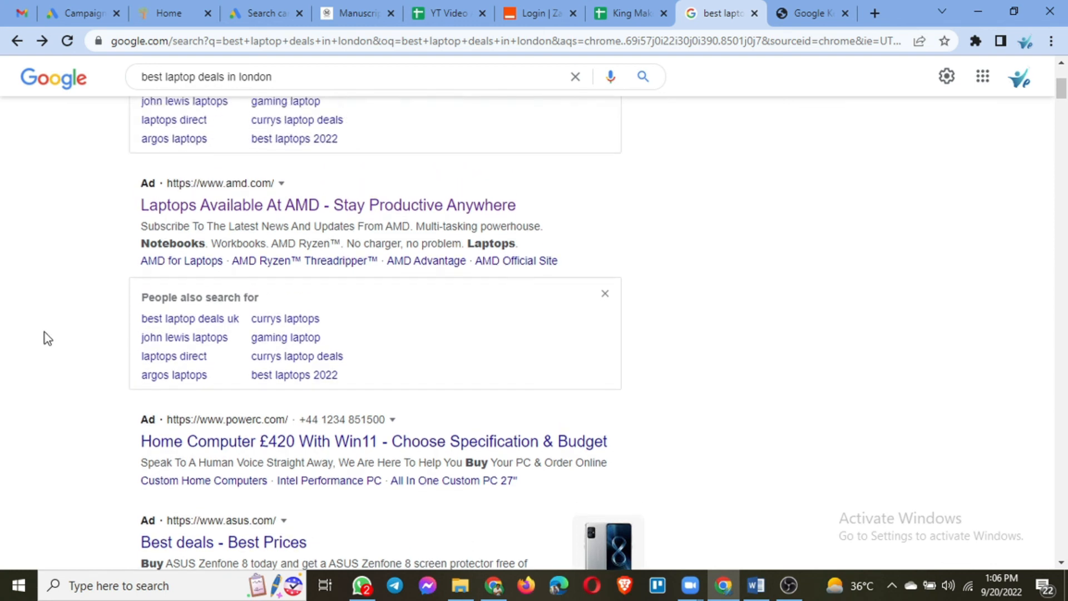
pyautogui.scroll(-1, 47, 338)
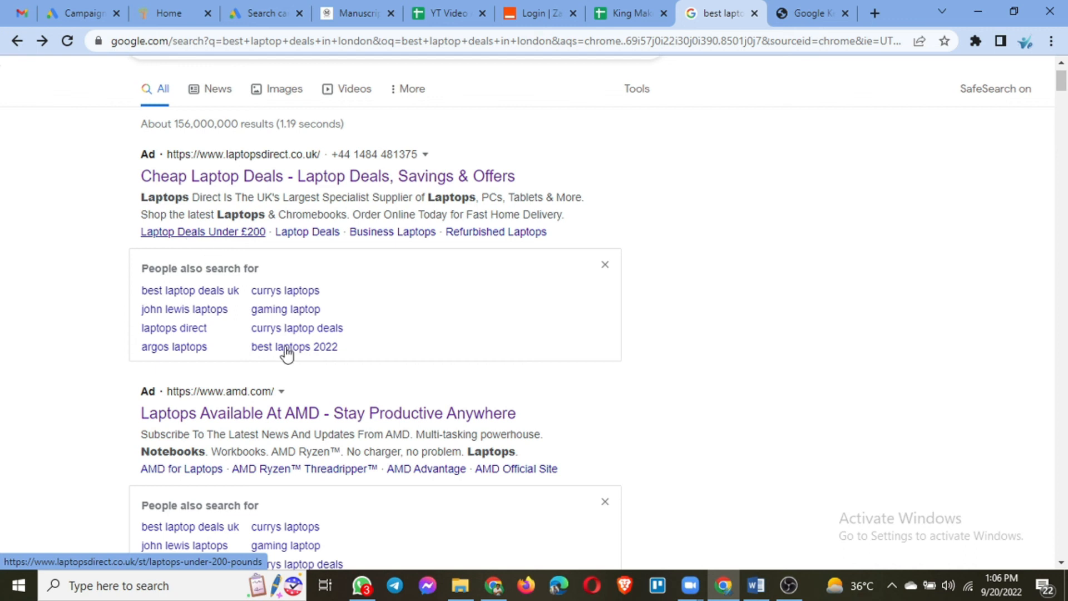
pyautogui.moveTo(358, 588)
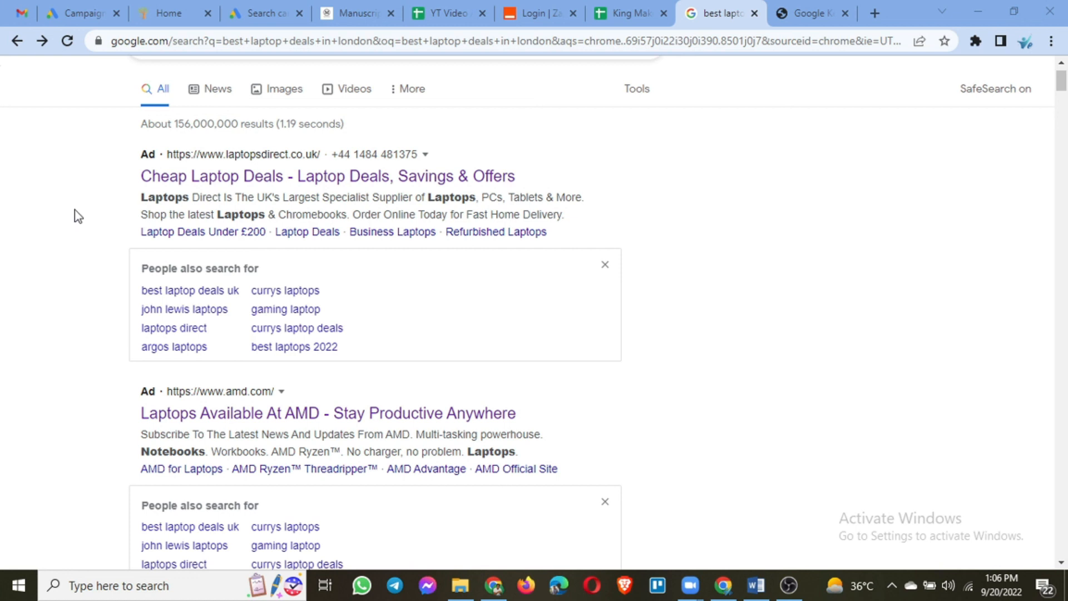
# Return to the Google Ads campaign and examine the callout, call and image extension options below the sitelinks.
pyautogui.click(281, 17)
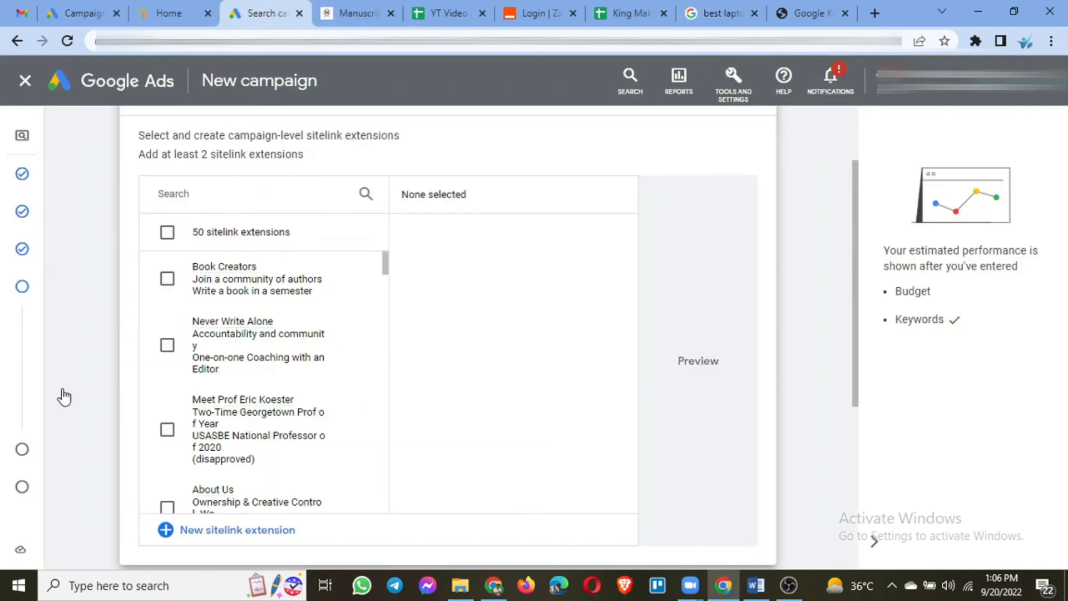
pyautogui.scroll(-4, 120, 423)
pyautogui.scroll(-2, 118, 439)
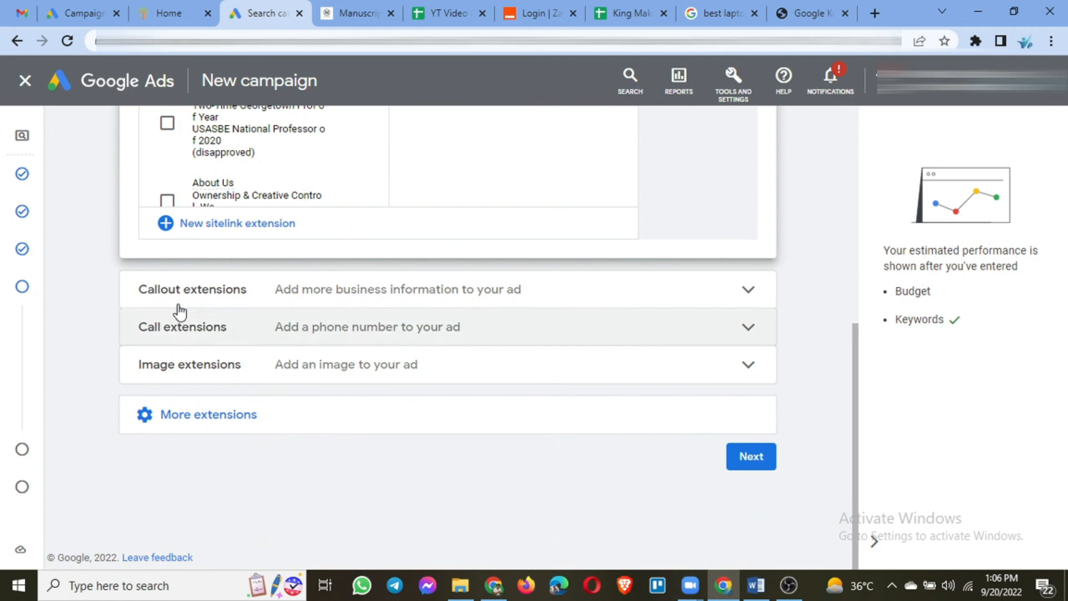
# Expand the callout extensions, then look for ads with callouts in the Google results for best laptop deals in london.
pyautogui.click(385, 294)
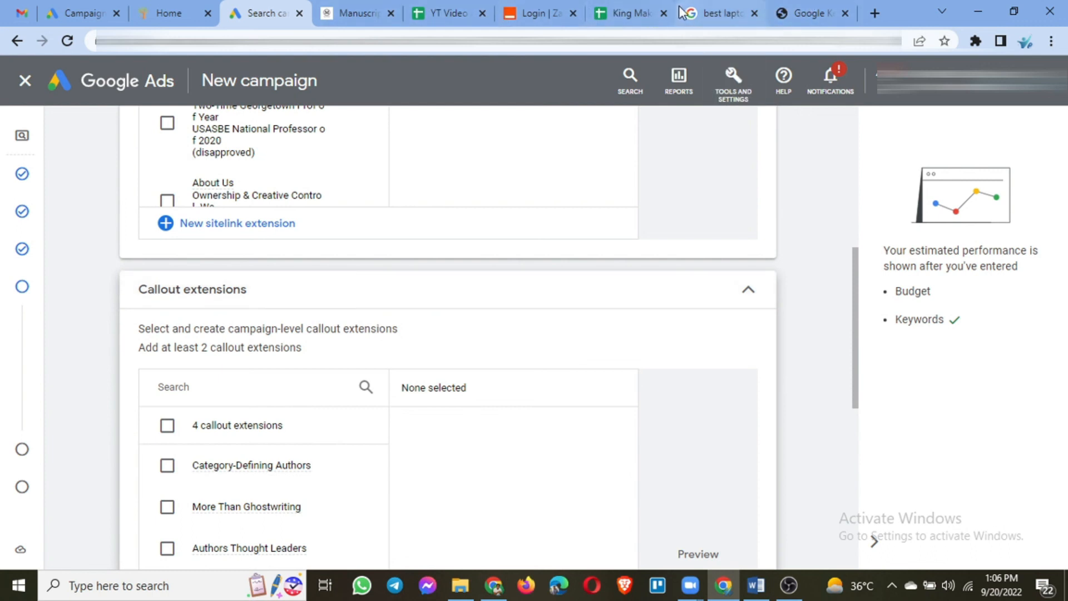
pyautogui.click(702, 6)
pyautogui.scroll(-3, 126, 363)
pyautogui.scroll(-3, 126, 362)
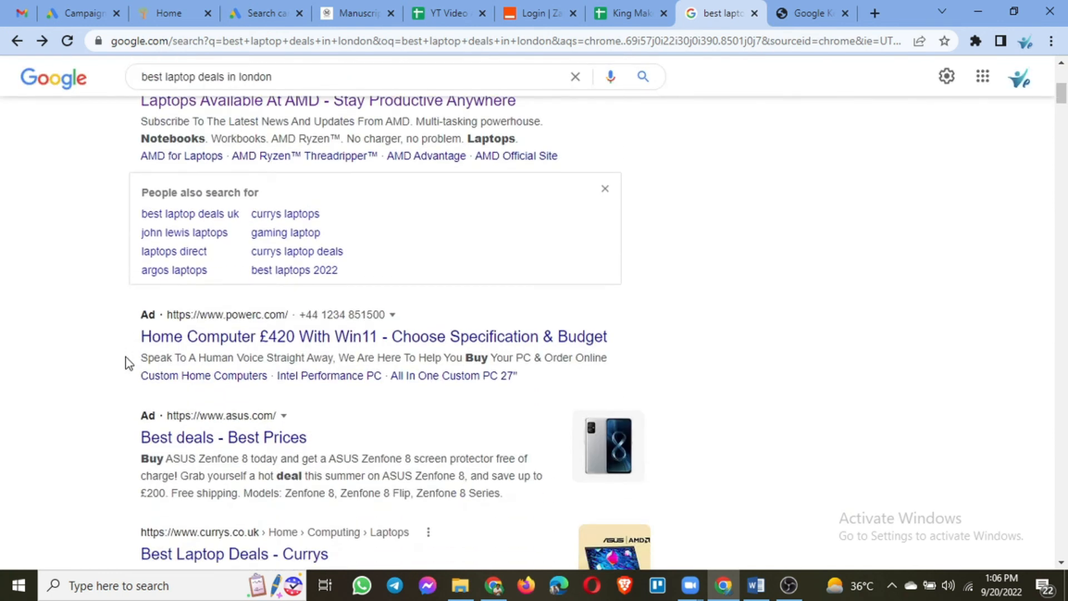
pyautogui.scroll(-3, 125, 363)
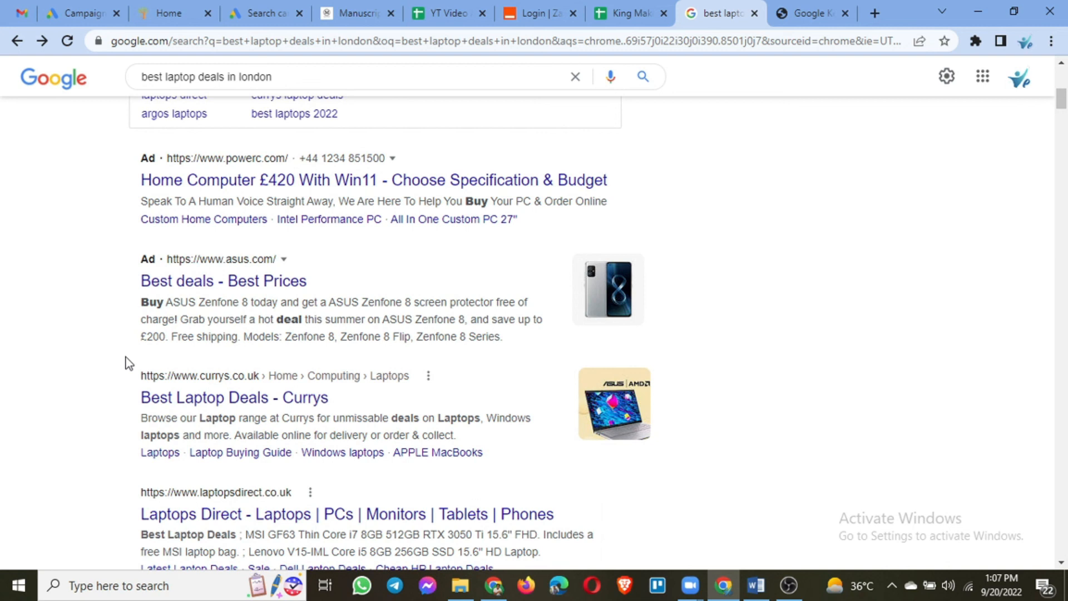
pyautogui.moveTo(1061, 103); pyautogui.dragTo(1061, 489)
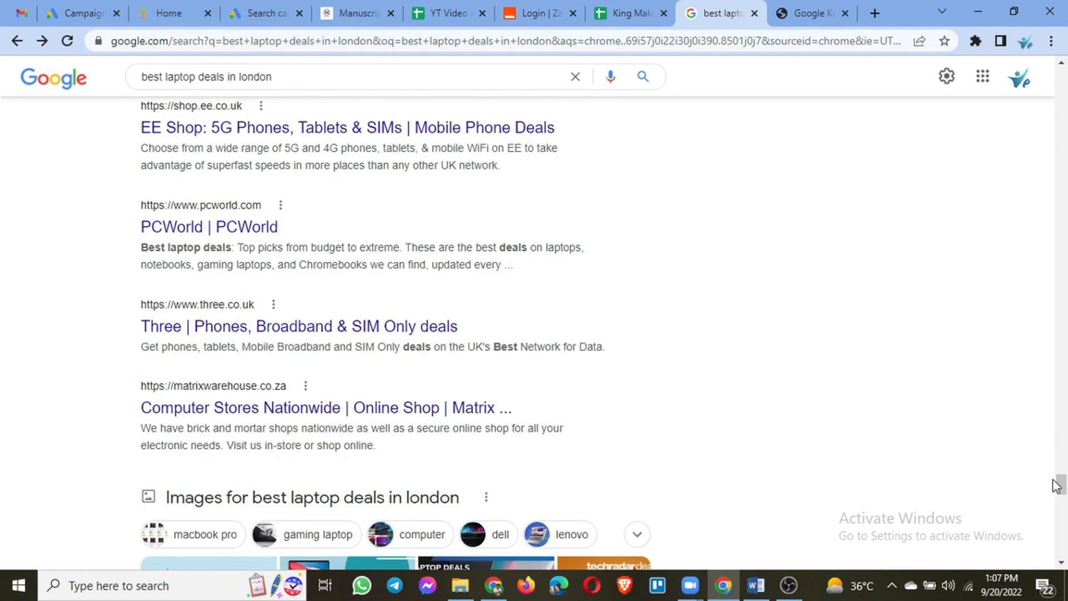
pyautogui.scroll(-10, 921, 423)
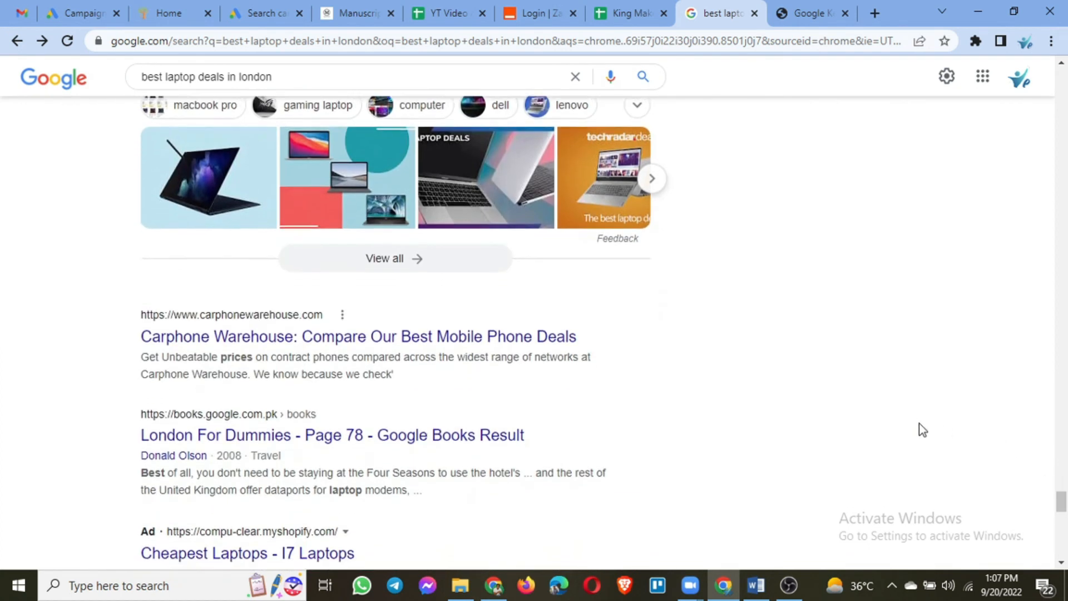
pyautogui.scroll(-2, 919, 423)
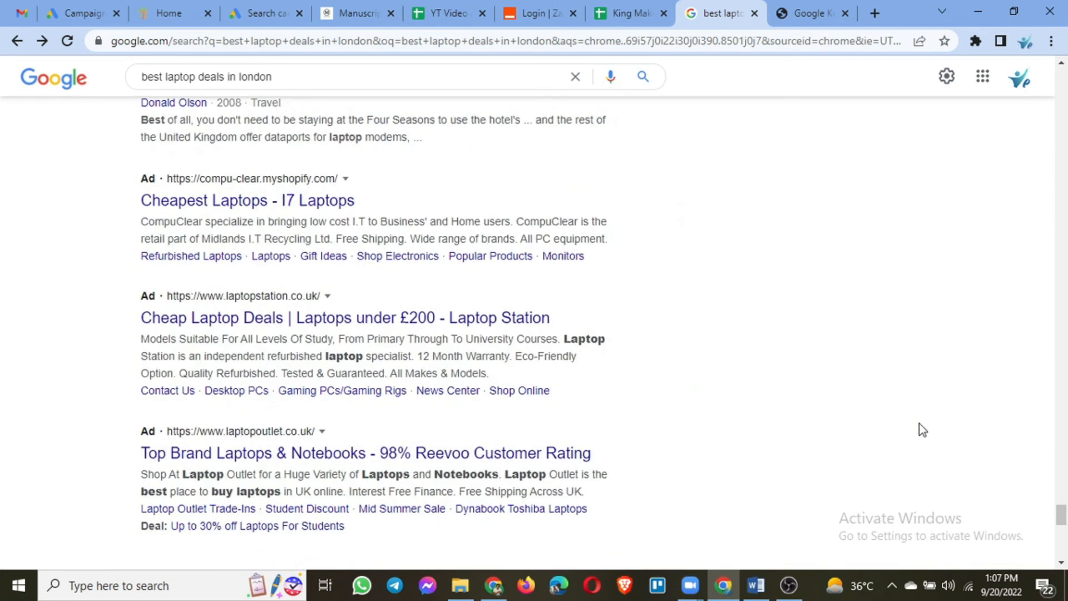
# Highlight the Eco-Friendly Option and Tested & Guaranteed callouts in the laptopstation.co.uk ad.
pyautogui.moveTo(420, 357); pyautogui.dragTo(181, 371)
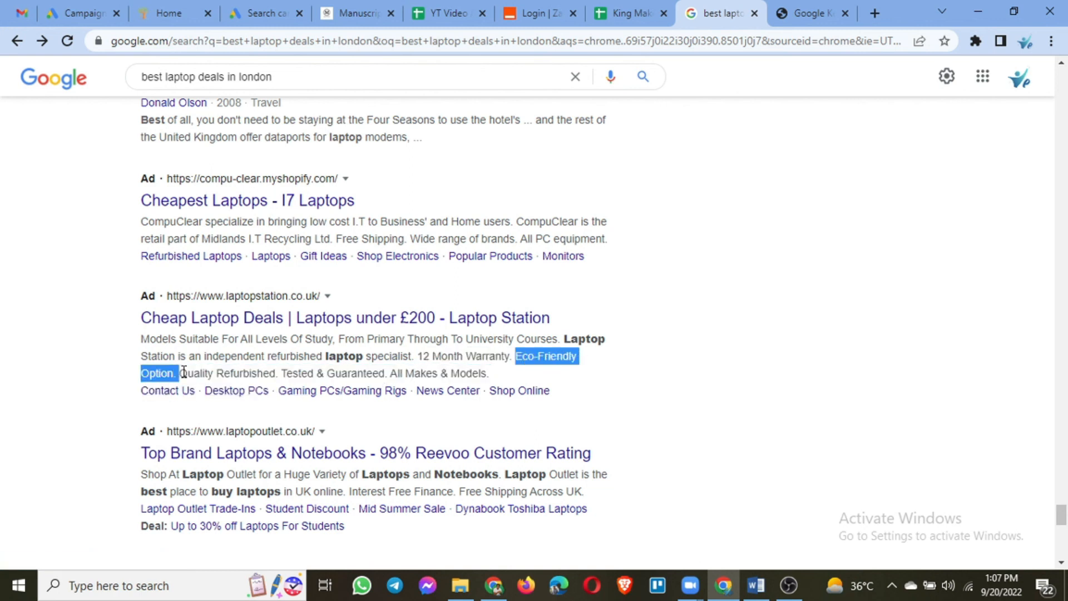
pyautogui.doubleClick(183, 372)
pyautogui.click(183, 372)
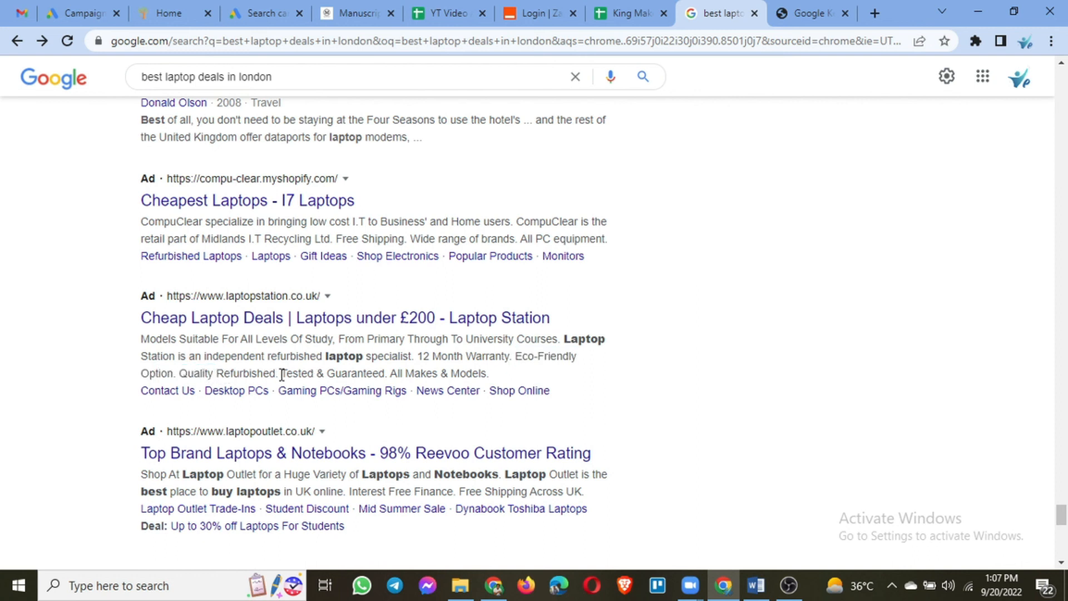
pyautogui.moveTo(282, 374); pyautogui.dragTo(374, 373)
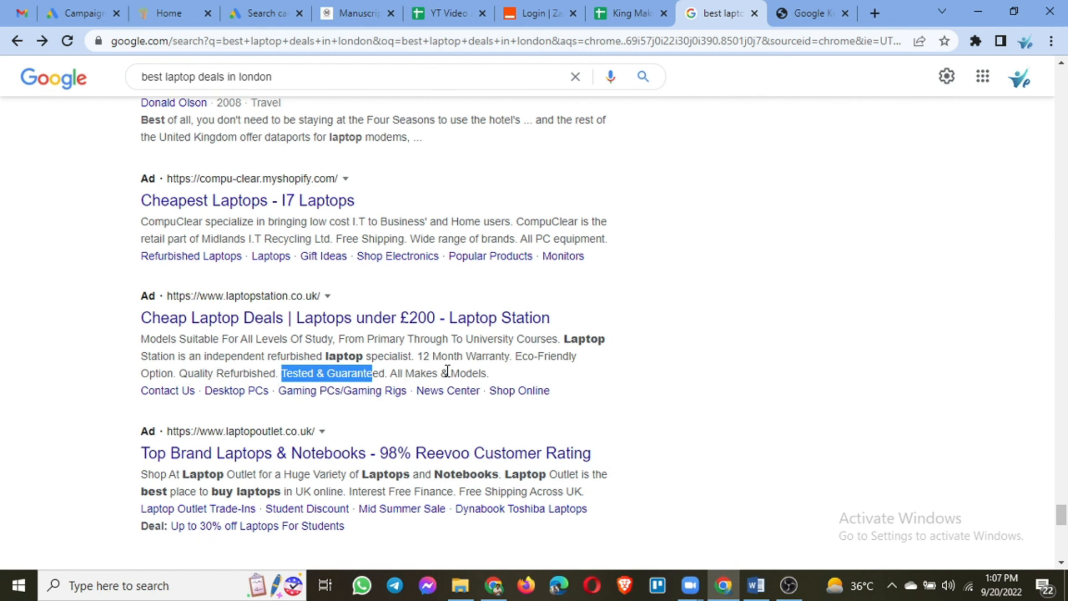
# Return to the Google Ads campaign and examine the available callout extensions and the call extension option below them.
pyautogui.click(245, 16)
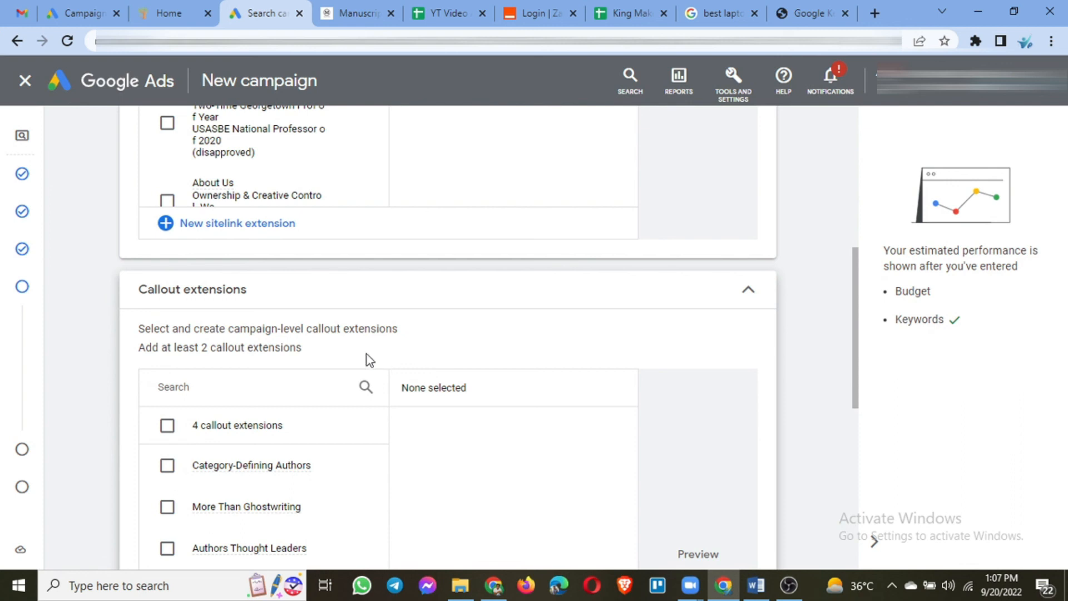
pyautogui.scroll(-5, 123, 393)
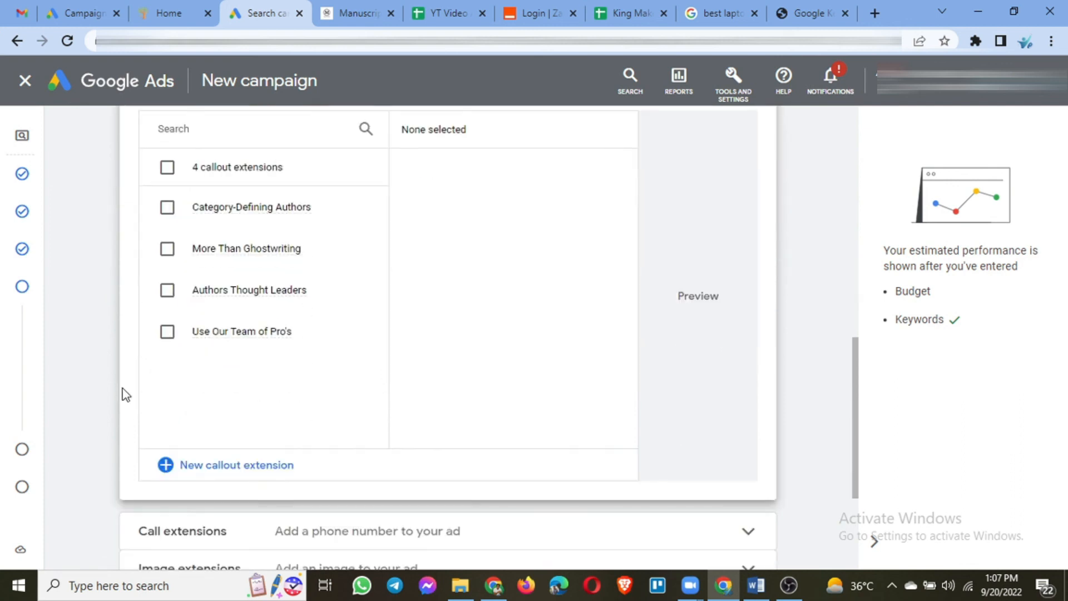
pyautogui.scroll(-3, 125, 394)
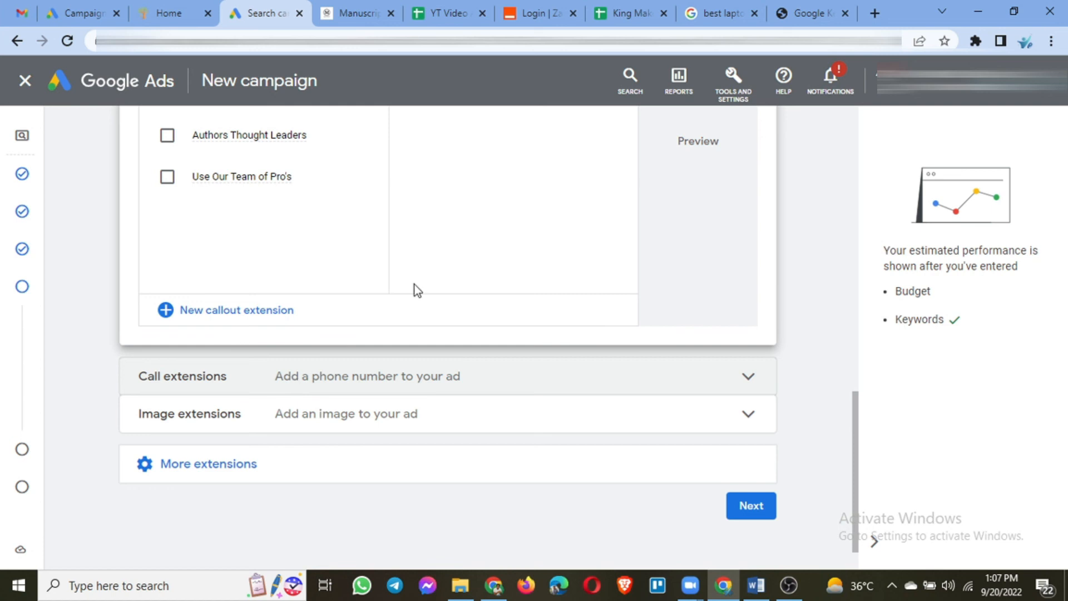
# Check the call extension on the laptopsdirect.co.uk ad in the Google results and return to the campaign's extension list.
pyautogui.click(717, 14)
pyautogui.moveTo(1060, 520); pyautogui.dragTo(1061, 78)
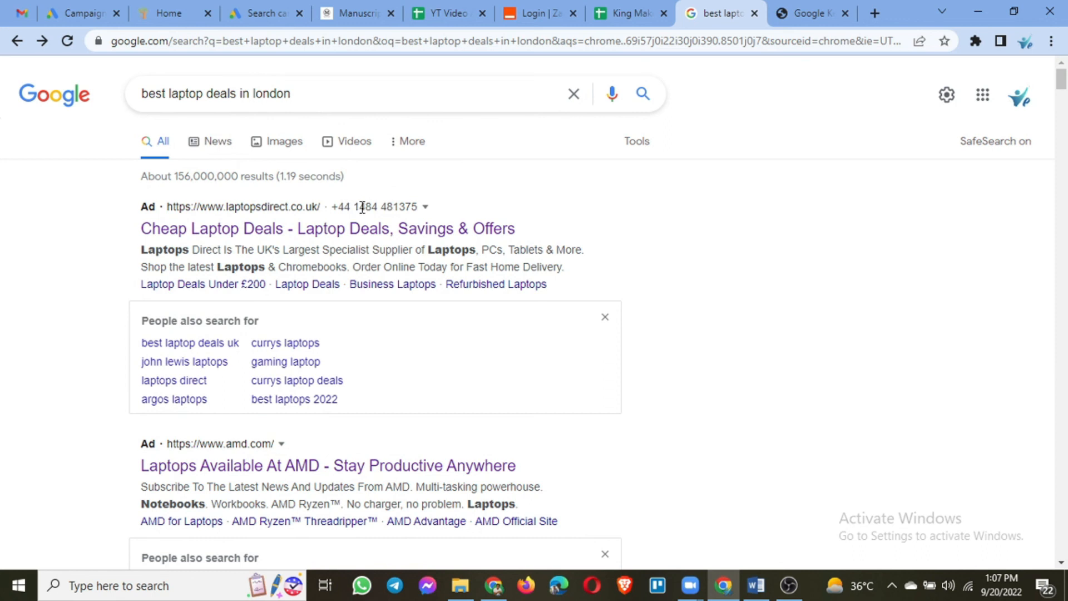
pyautogui.click(261, 12)
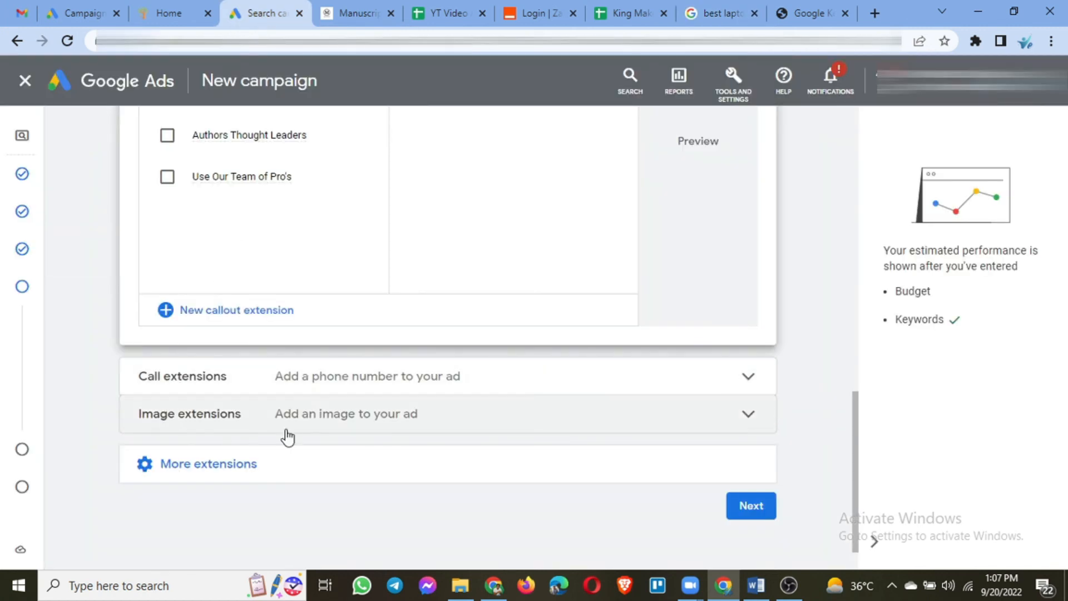
# View the image extension beside the asus.com ad in the Google search results.
pyautogui.click(701, 7)
pyautogui.scroll(-7, 524, 296)
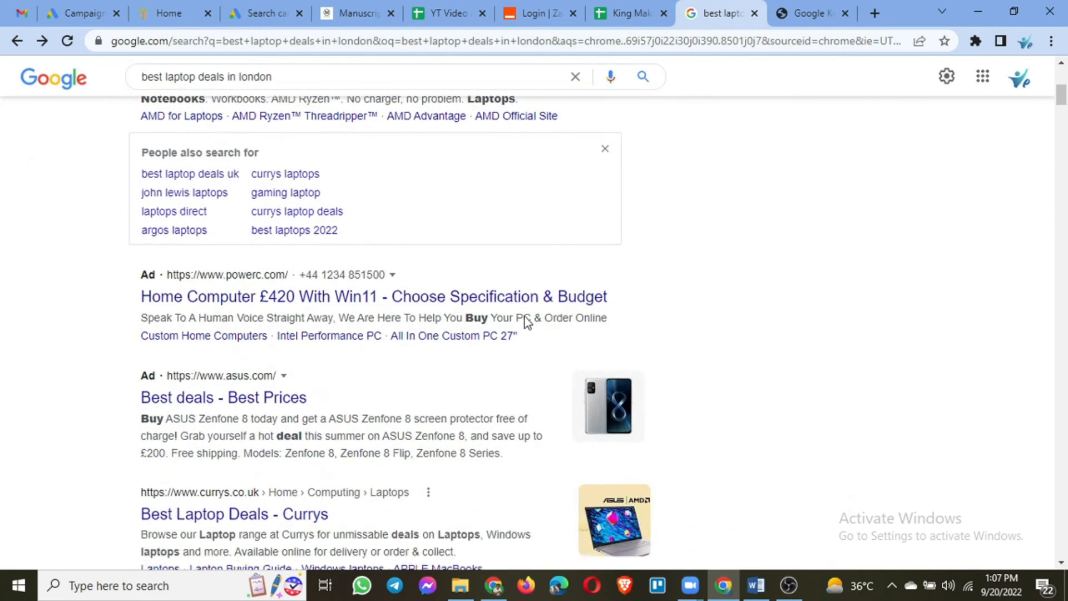
pyautogui.scroll(-1, 687, 326)
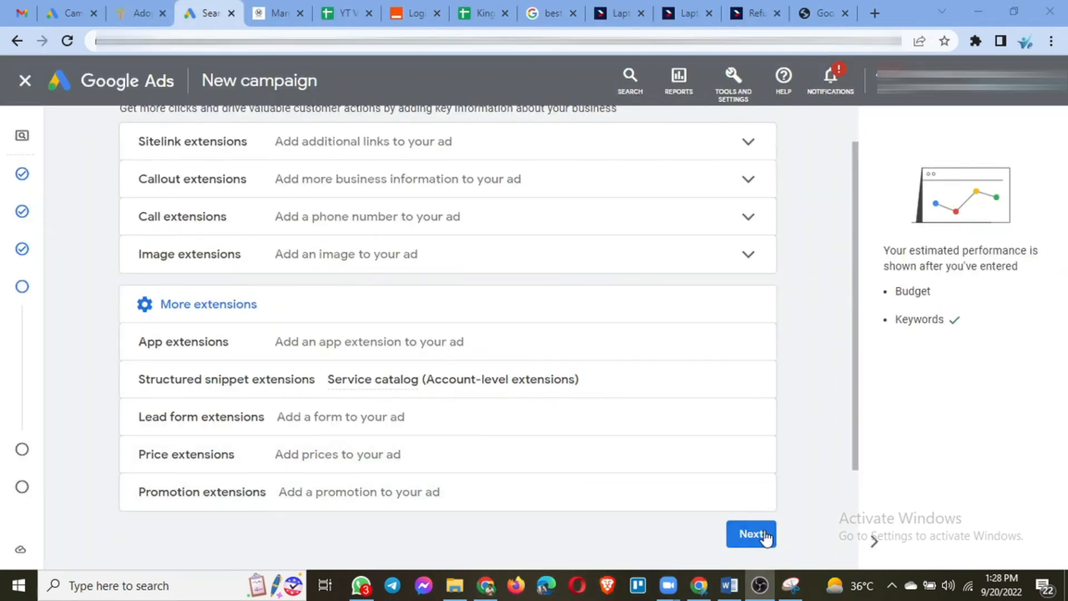
# Proceed from the extensions to the budget, set the average daily budget to $10 and continue to the campaign review.
pyautogui.click(766, 537)
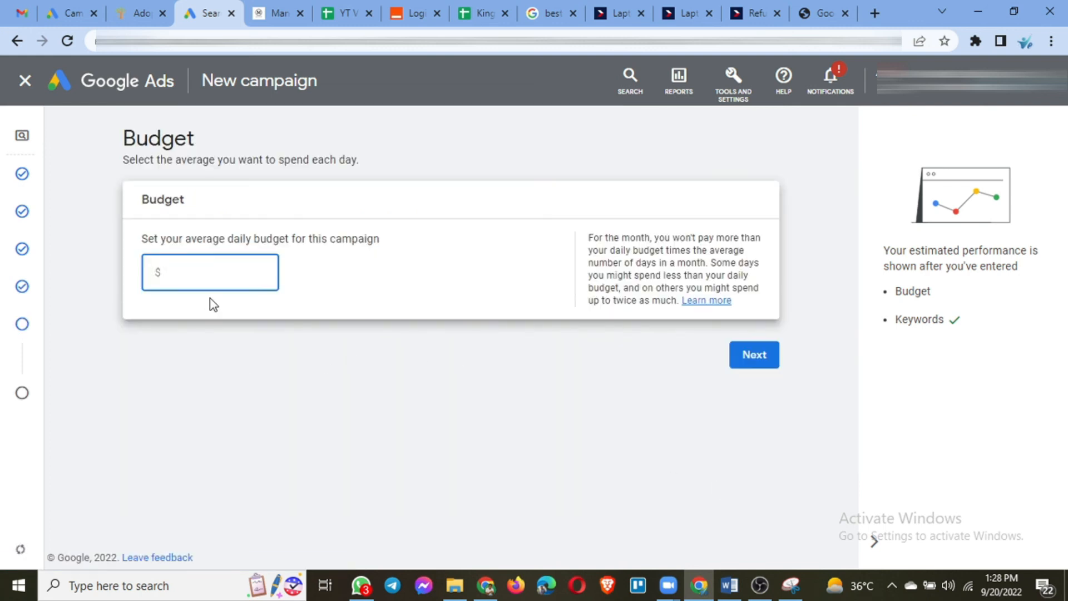
pyautogui.write('10')
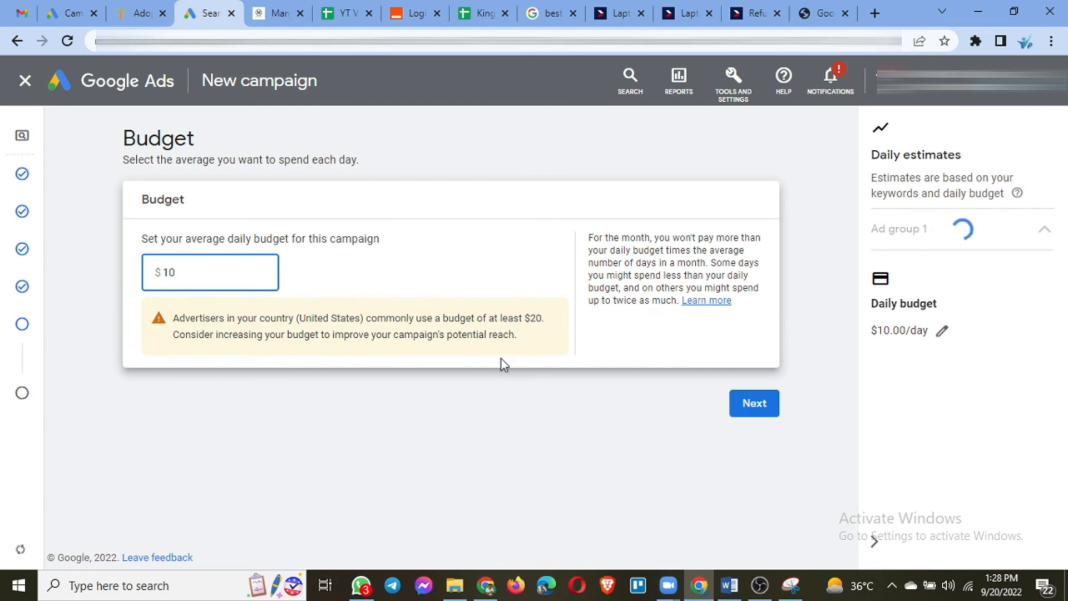
pyautogui.press('BackSpace')
pyautogui.press('BackSpace')
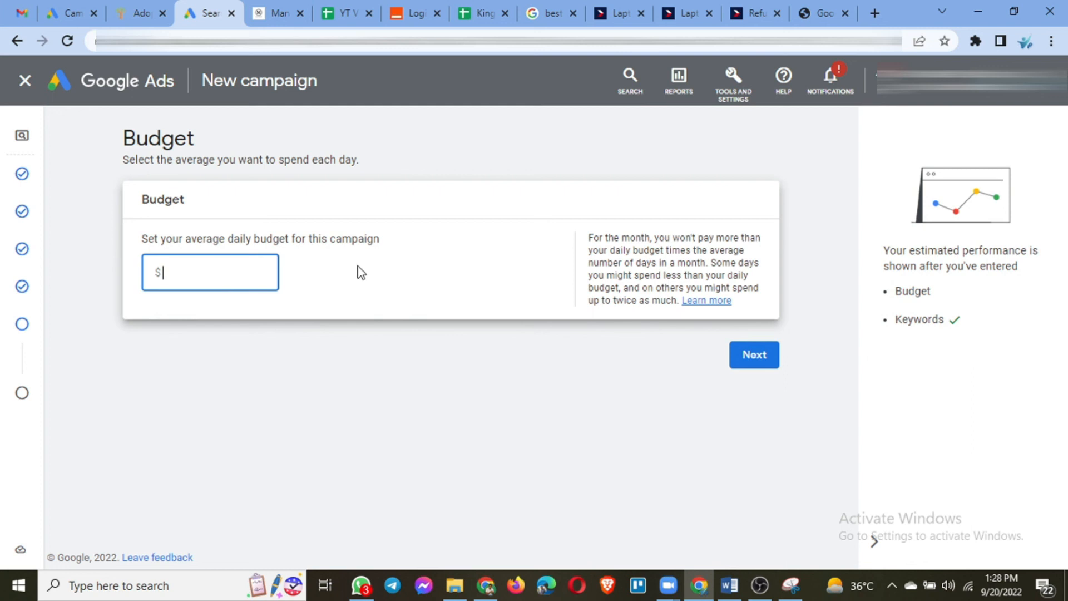
pyautogui.write('10')
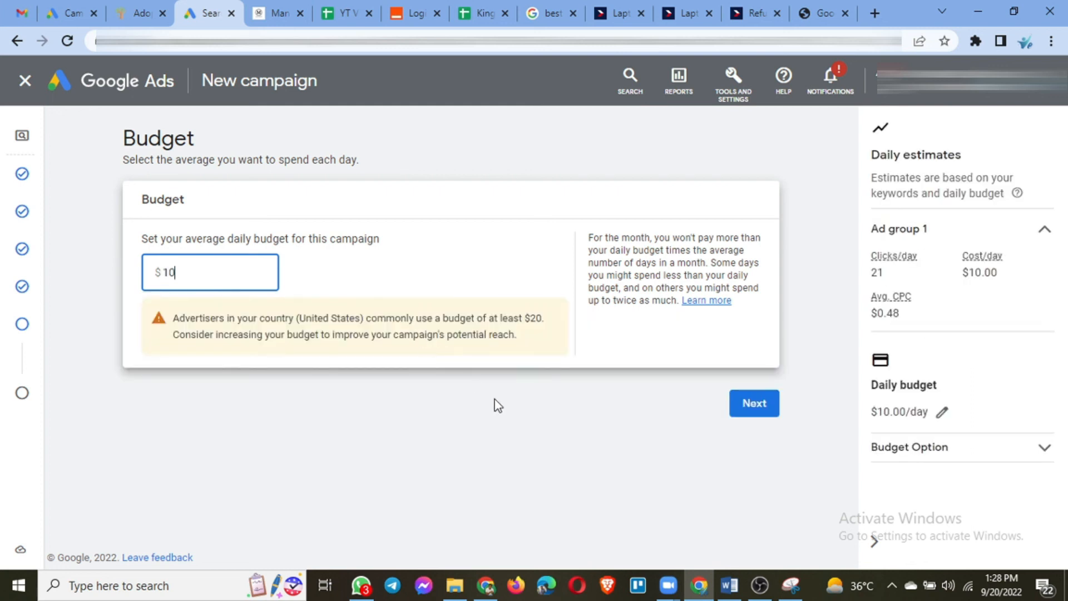
pyautogui.click(458, 384)
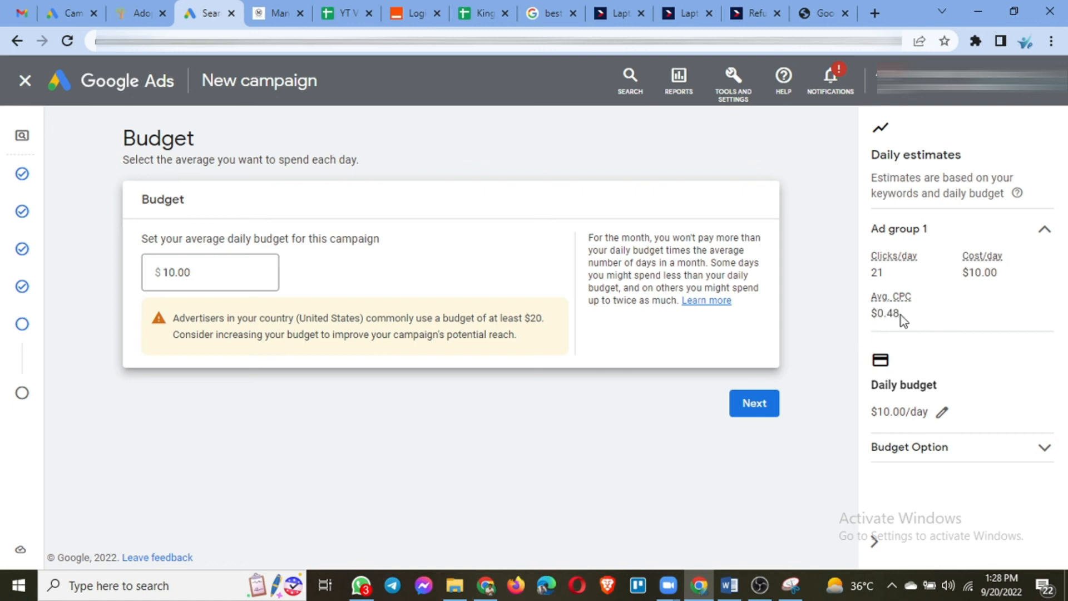
pyautogui.click(760, 416)
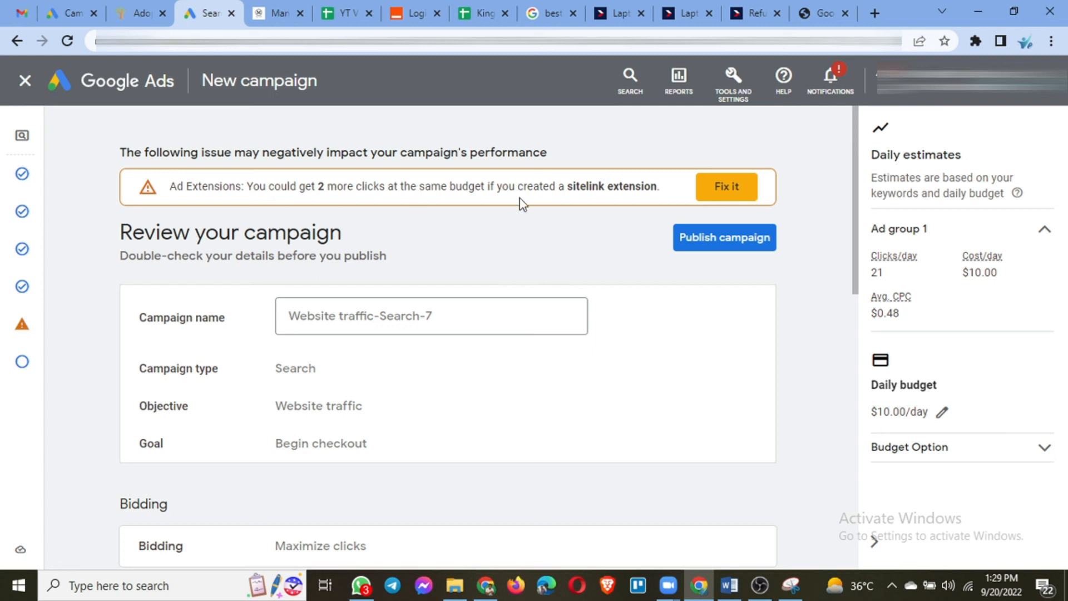
# Review the campaign's name, type, objective, bidding, networks, locations, languages, keywords, ads and budget before publishing.
pyautogui.scroll(-1, 515, 267)
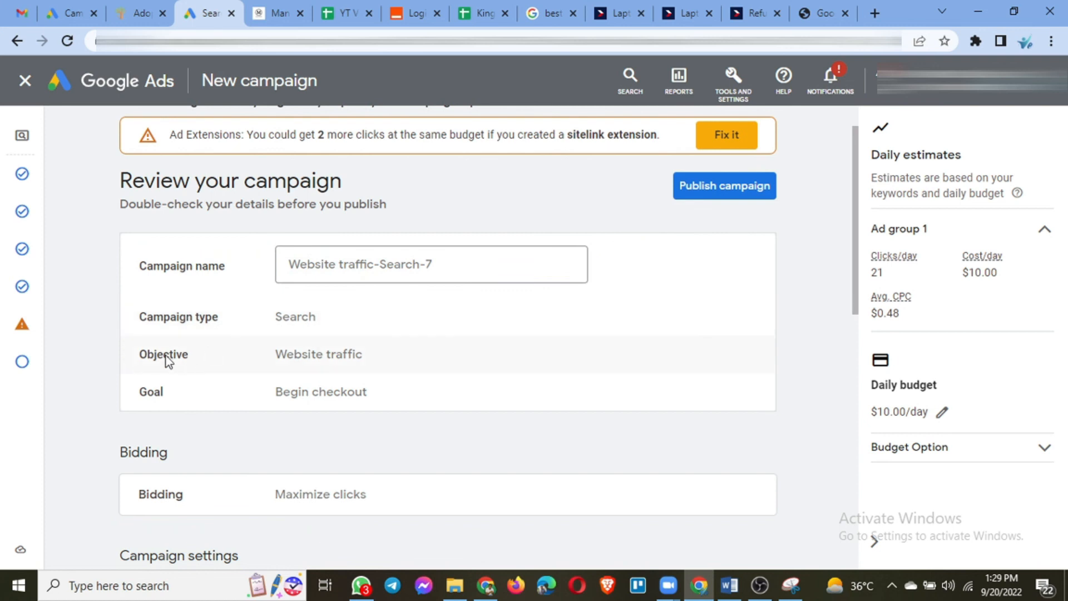
pyautogui.scroll(-2, 334, 437)
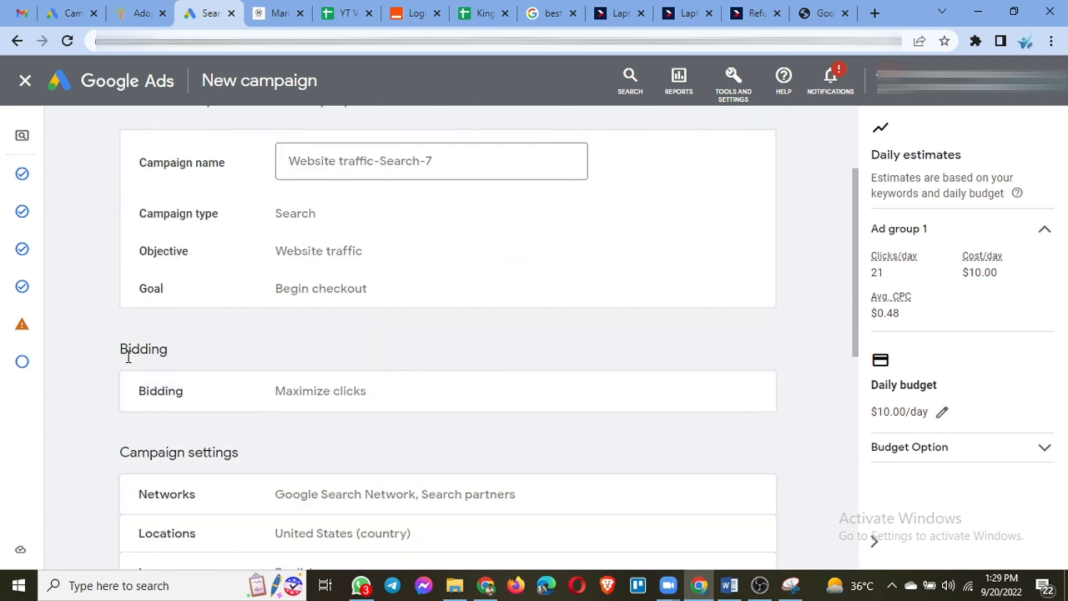
pyautogui.scroll(-2, 128, 359)
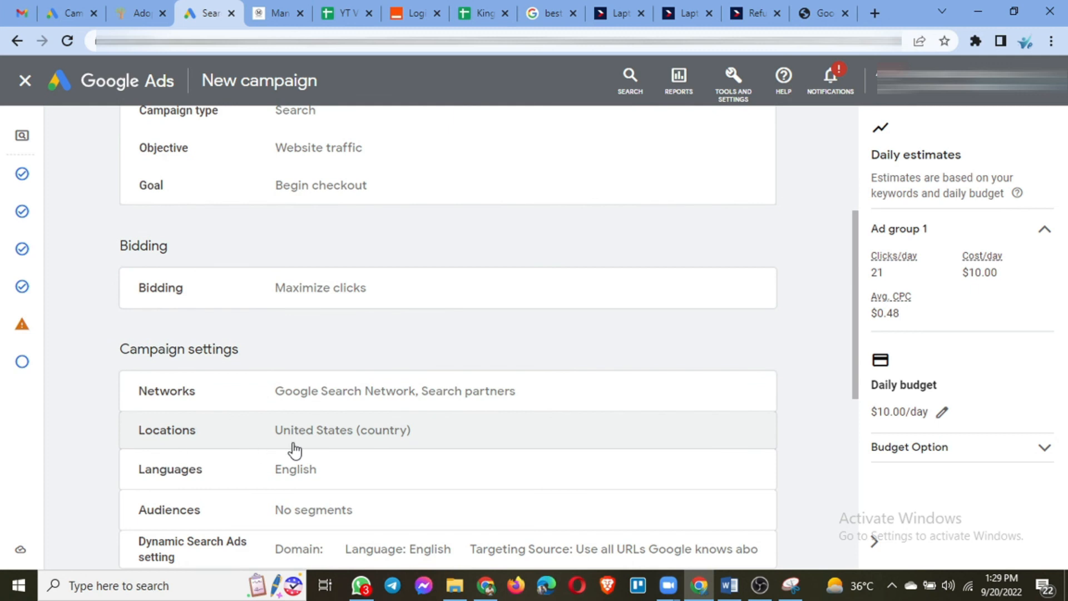
pyautogui.scroll(-2, 295, 450)
pyautogui.scroll(-4, 295, 450)
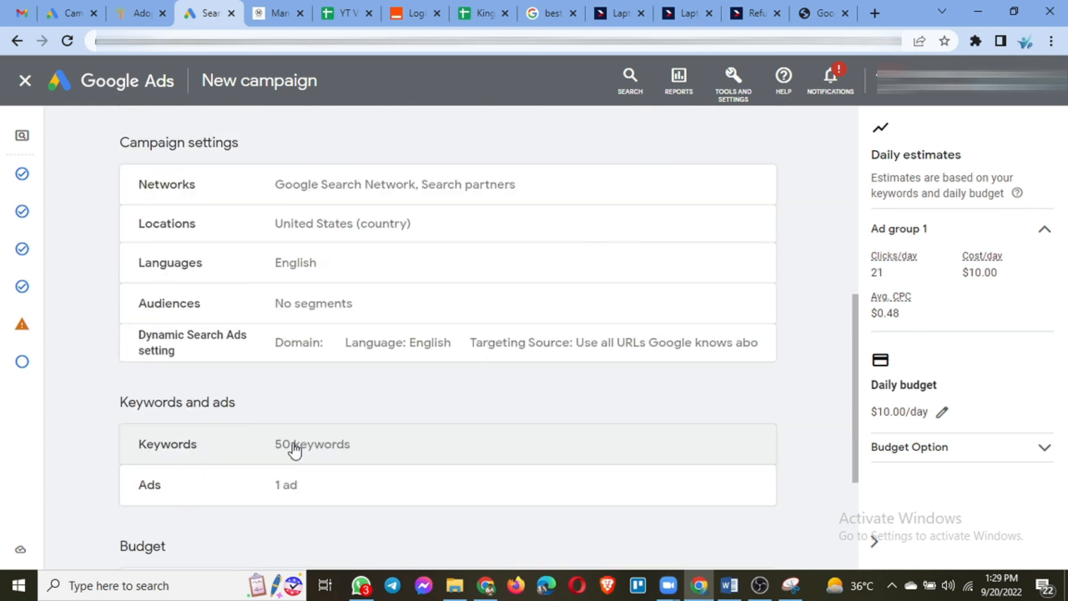
pyautogui.scroll(-2, 293, 450)
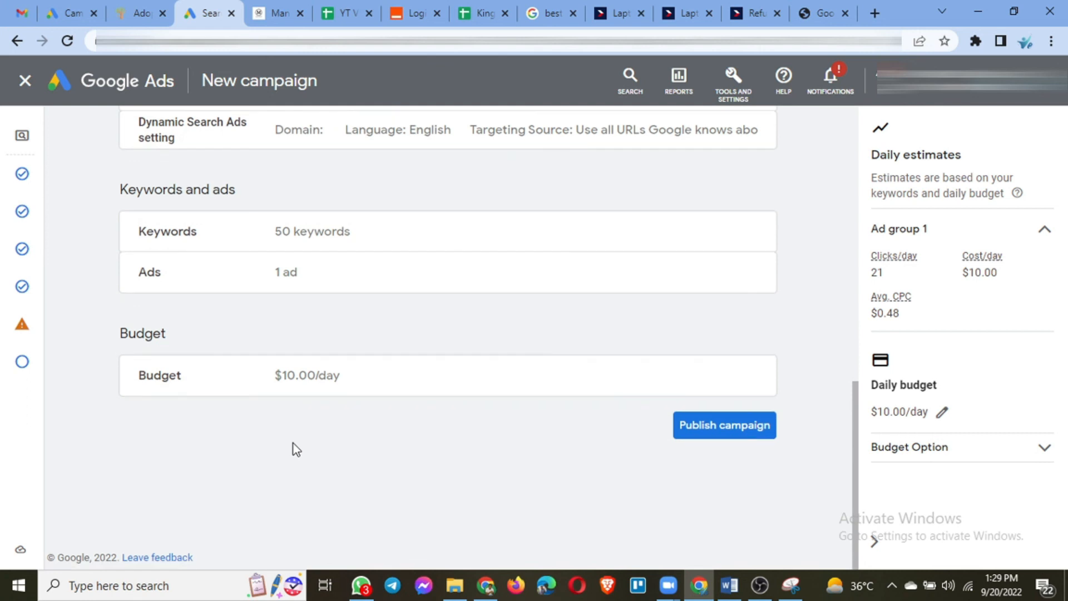